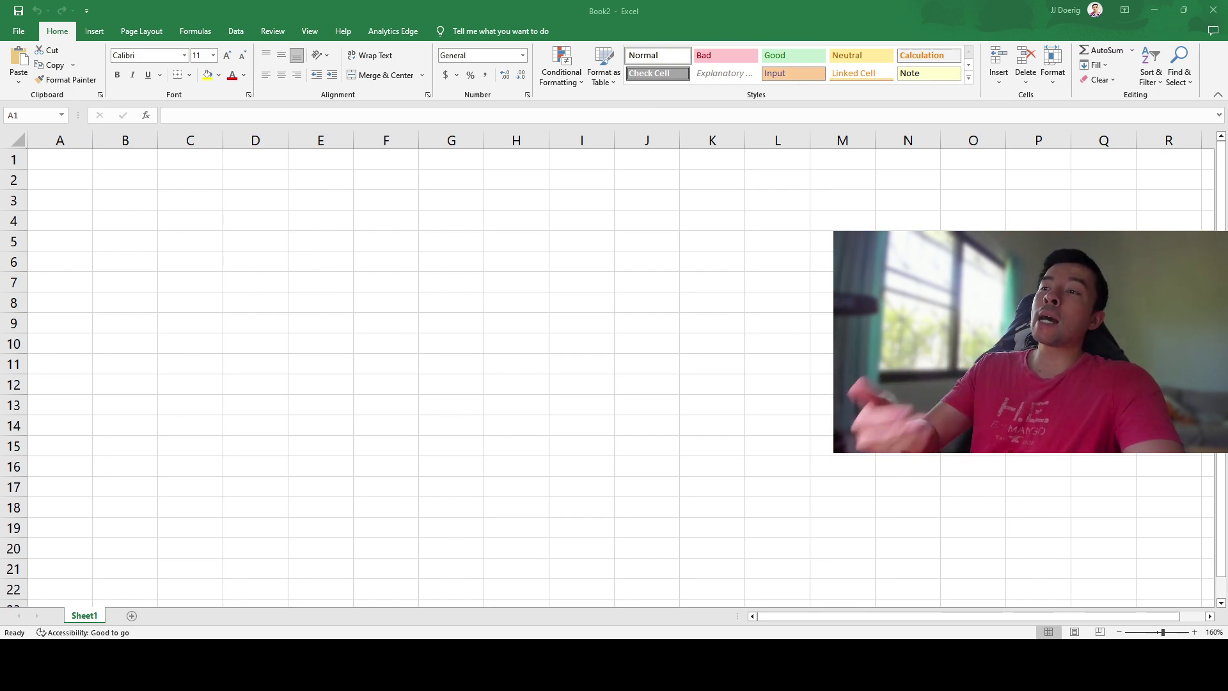
- Enter the title "Carb Cycling" in cell C3, correcting its spelling
left_click(190, 197)
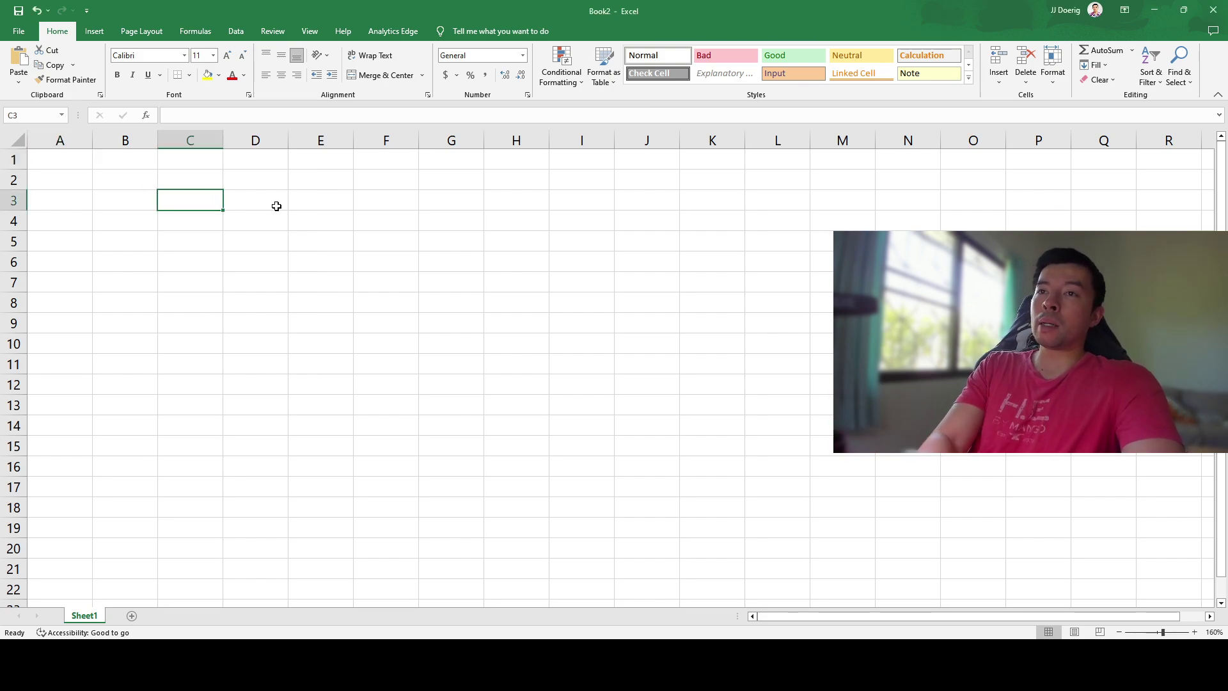
type("Carb Cycl8ing")
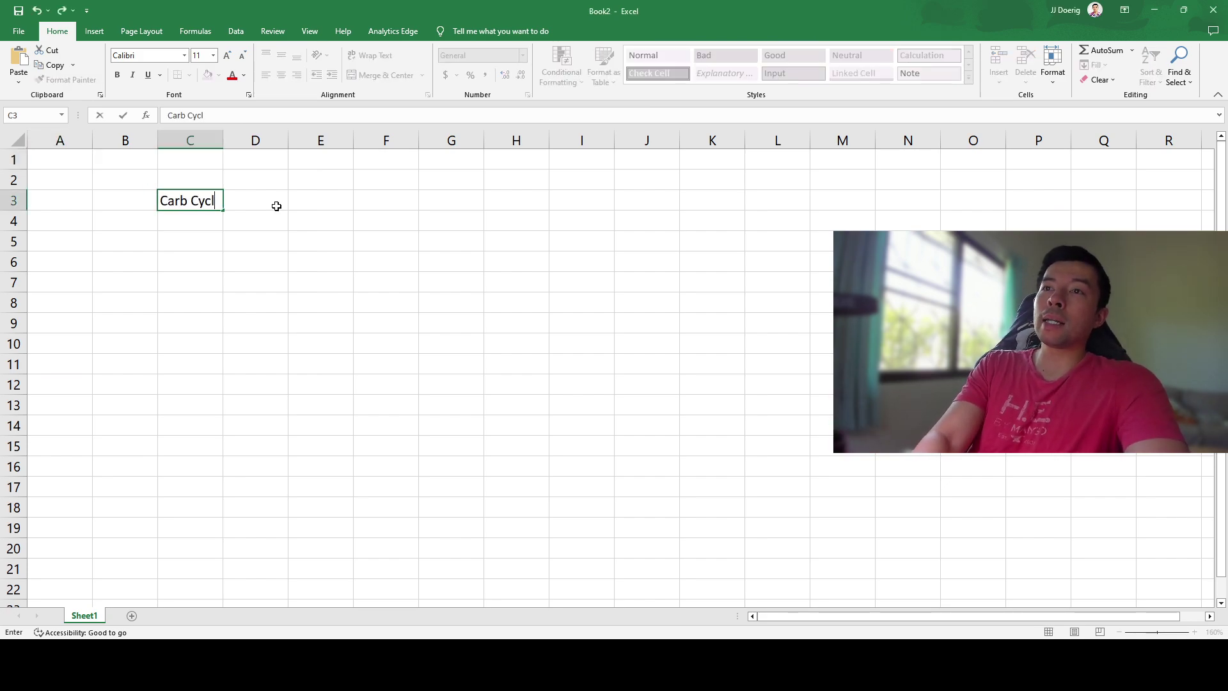
key("Return")
left_click(199, 198)
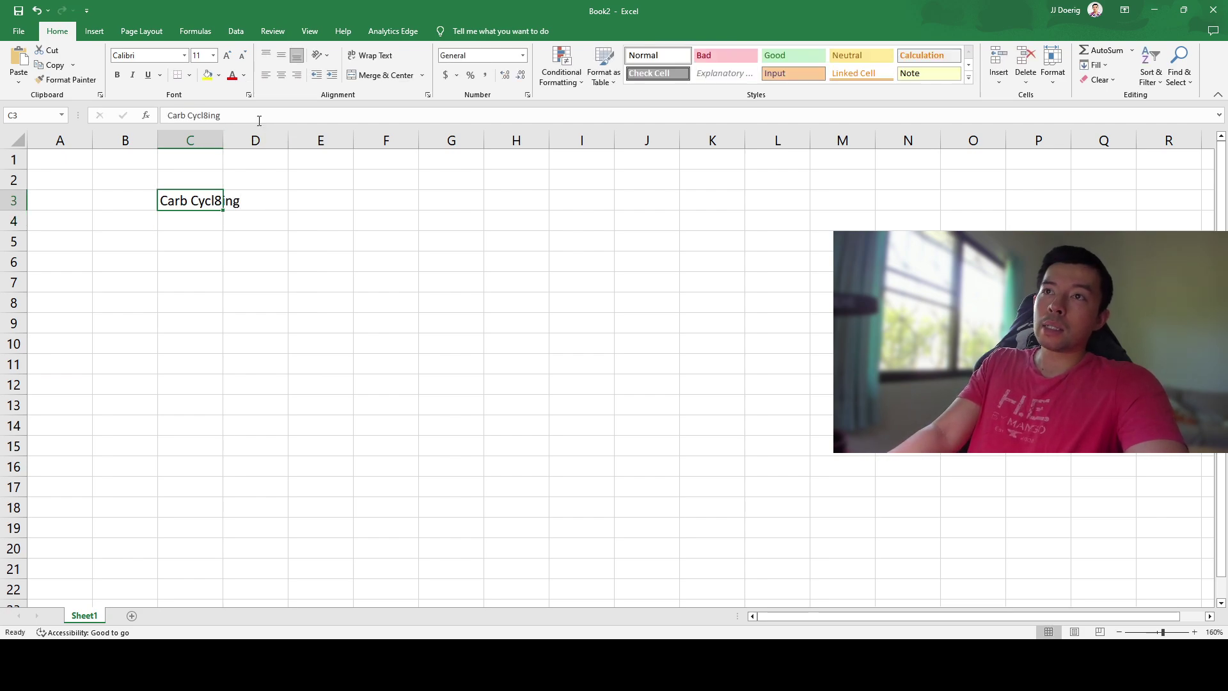
left_click(261, 117)
key("BackSpace")
key("BackSpace")
key("BackSpace")
key("BackSpace")
type("ing")
key("Return")
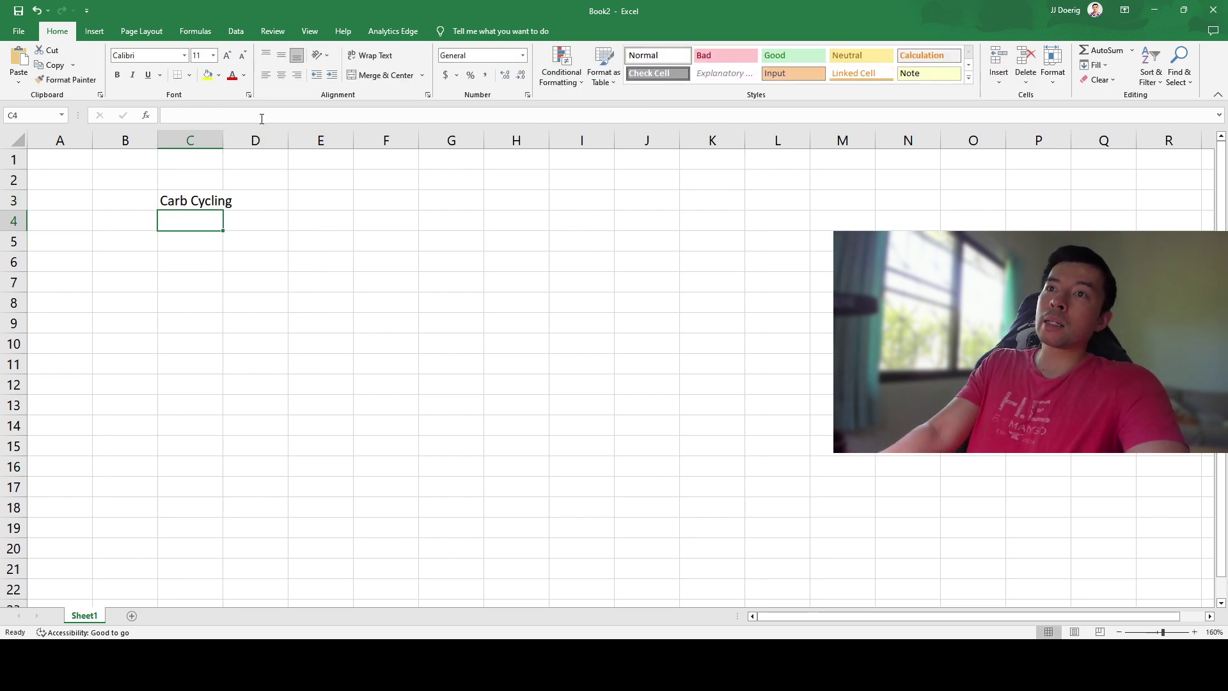
- Widen column C to leave ample room around the Carb Cycling title
double_click(223, 140)
key("Down")
key("Down")
key("Right")
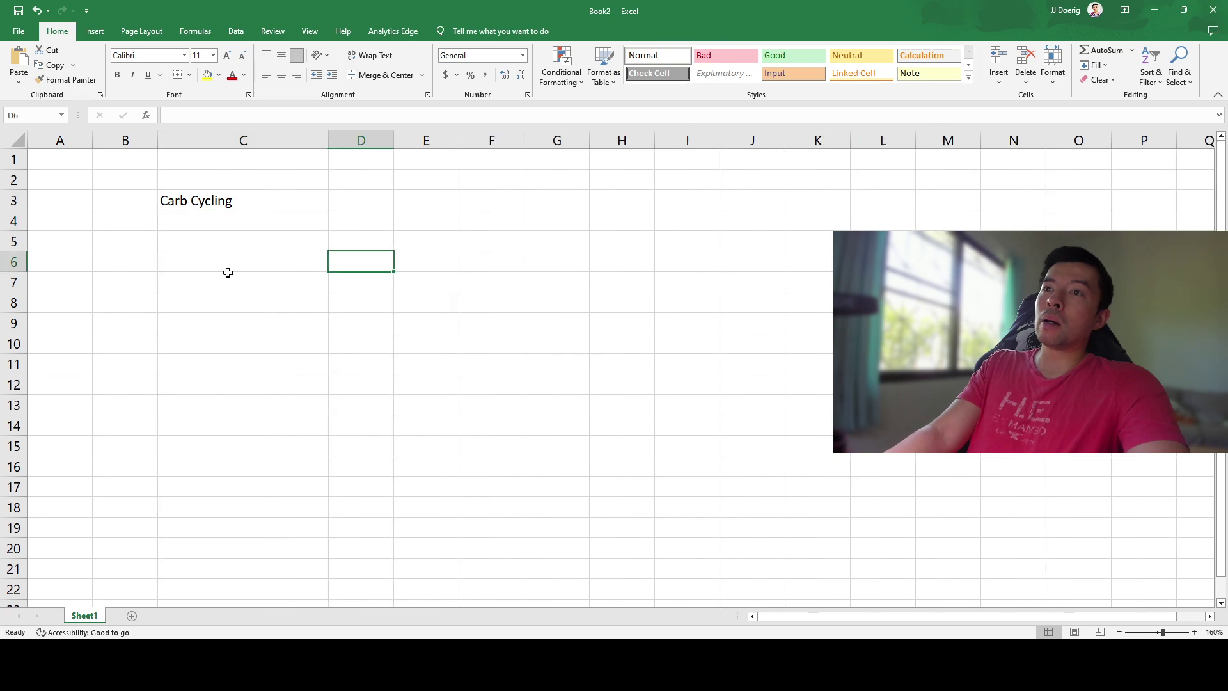
left_click(260, 273)
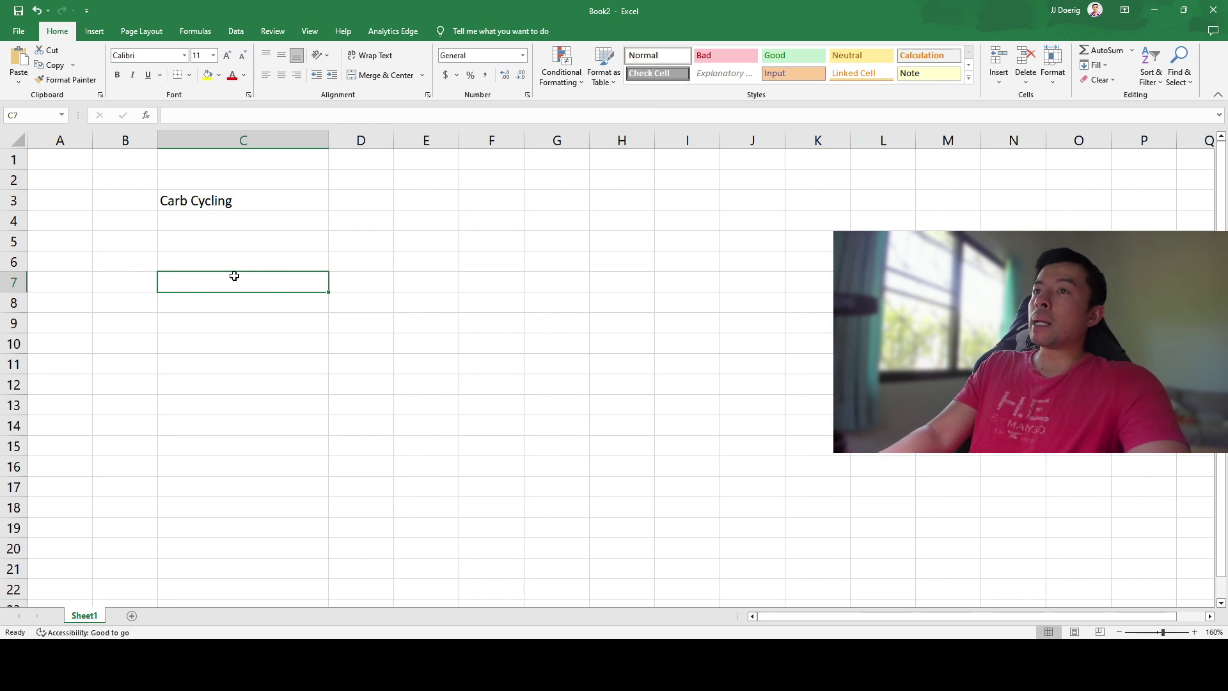
- Widen columns E and F to make room for meal-type headings
left_click(427, 199)
left_click_drag(459, 140, 626, 140)
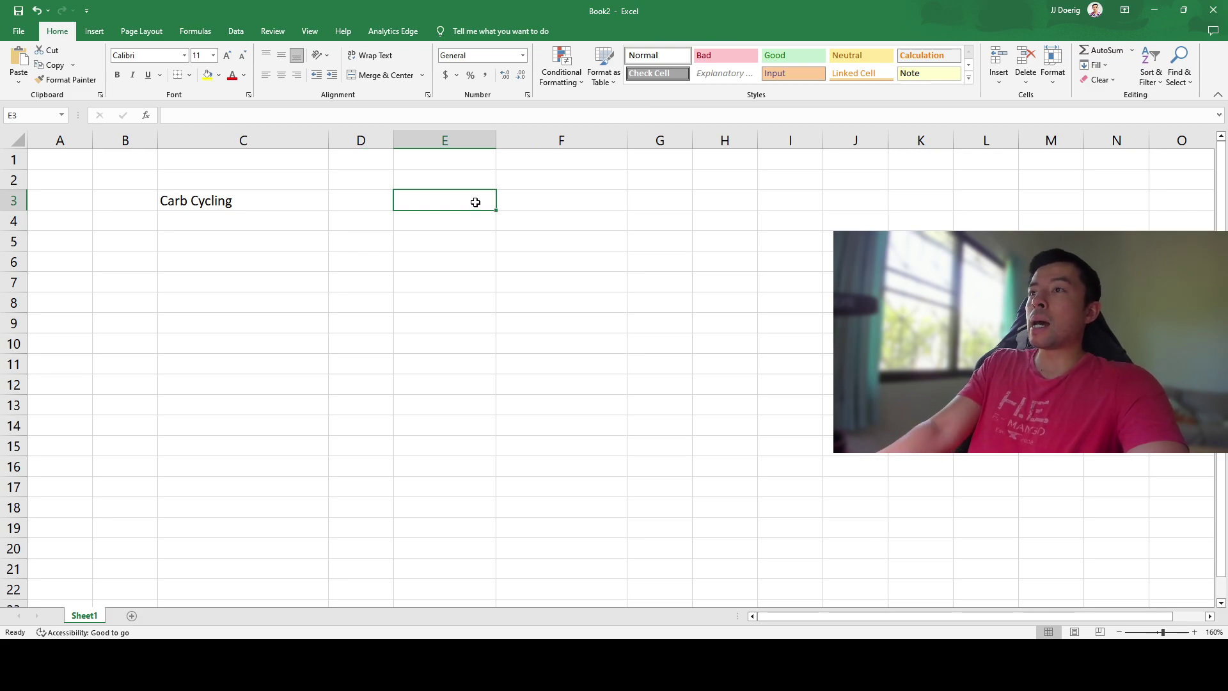
left_click_drag(497, 140, 505, 140)
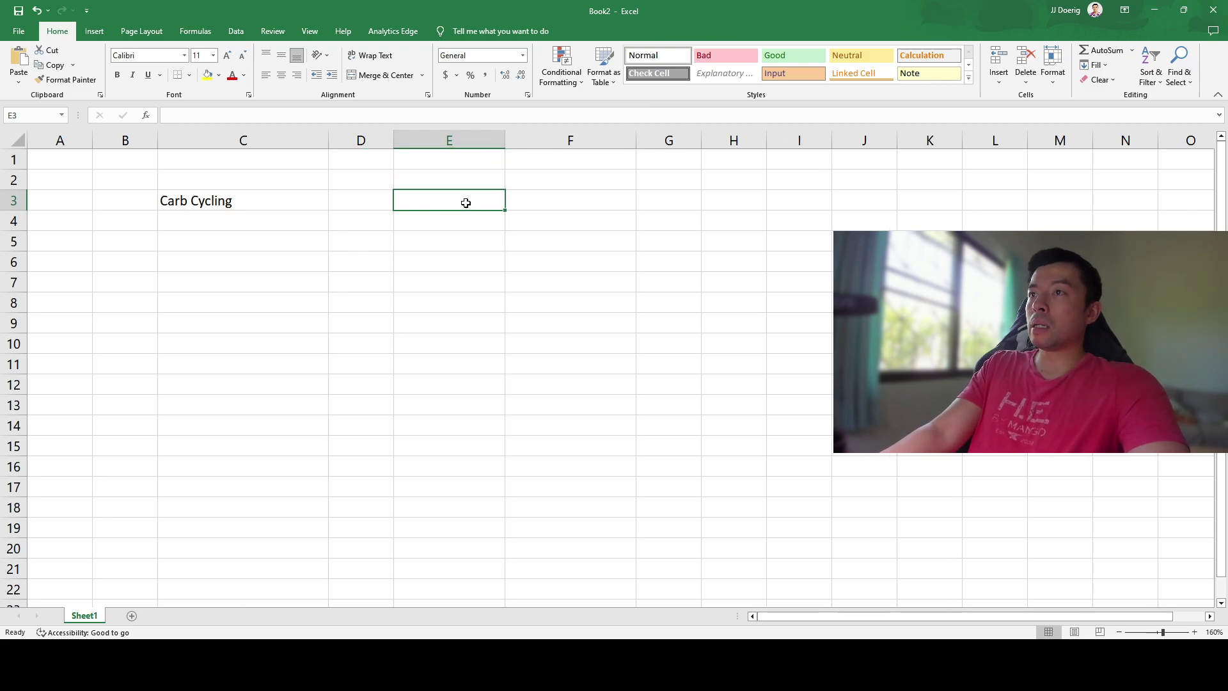
- Enter the headings "Protein, Carb" in E3 and "Protein, Fats" in F3
type("Pro")
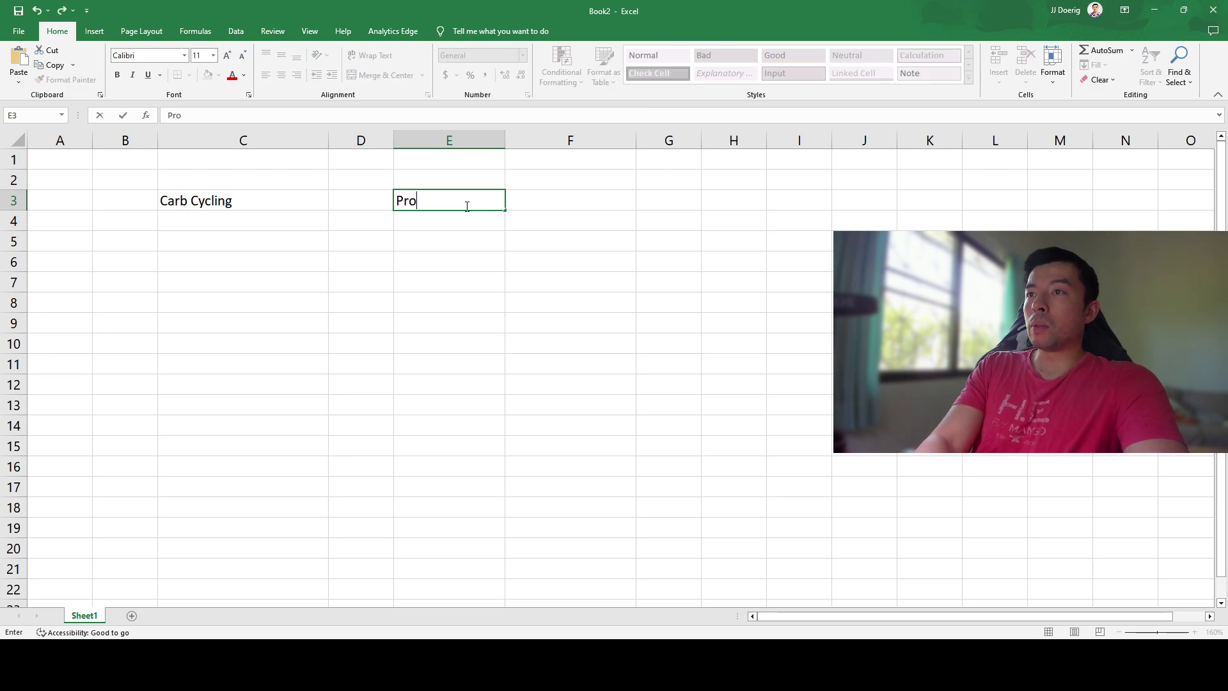
type("tein, Carb")
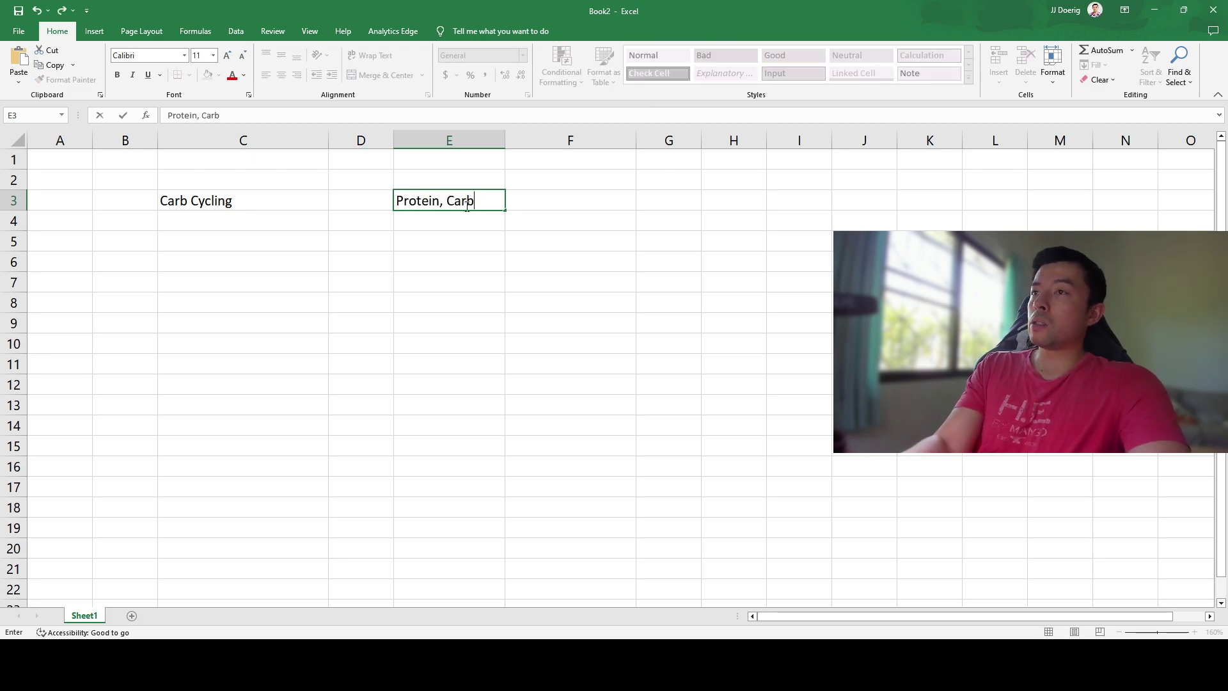
key("Tab")
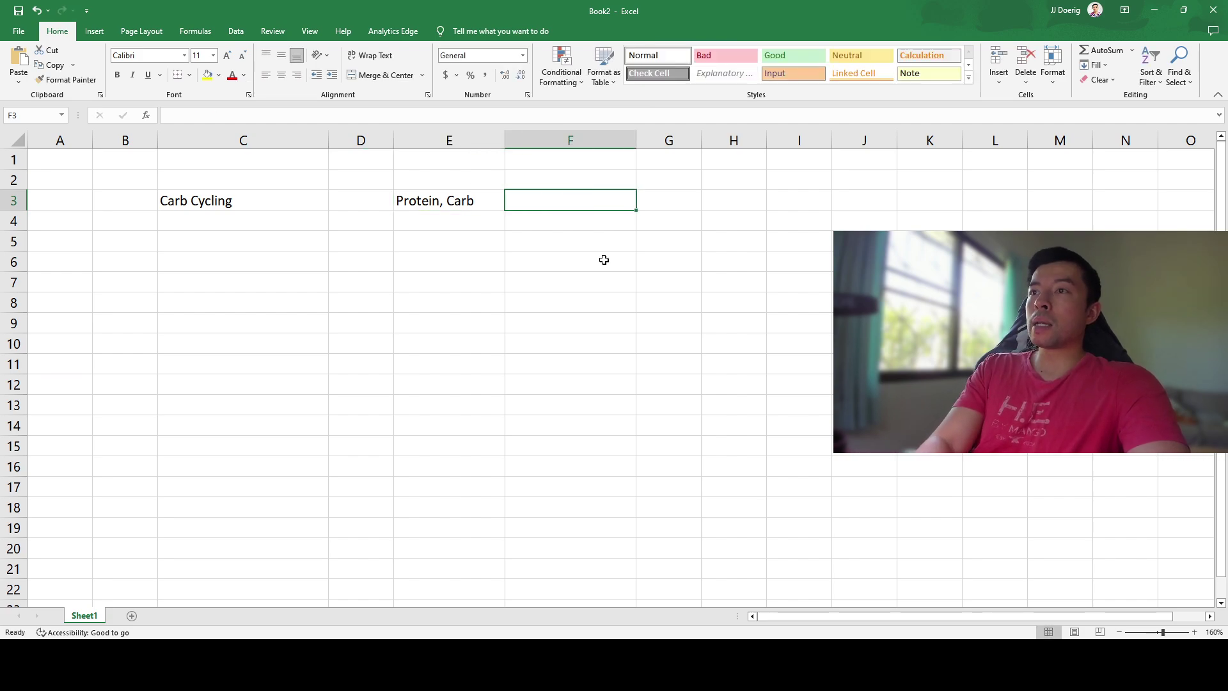
type("Protein, Fats")
key("Return")
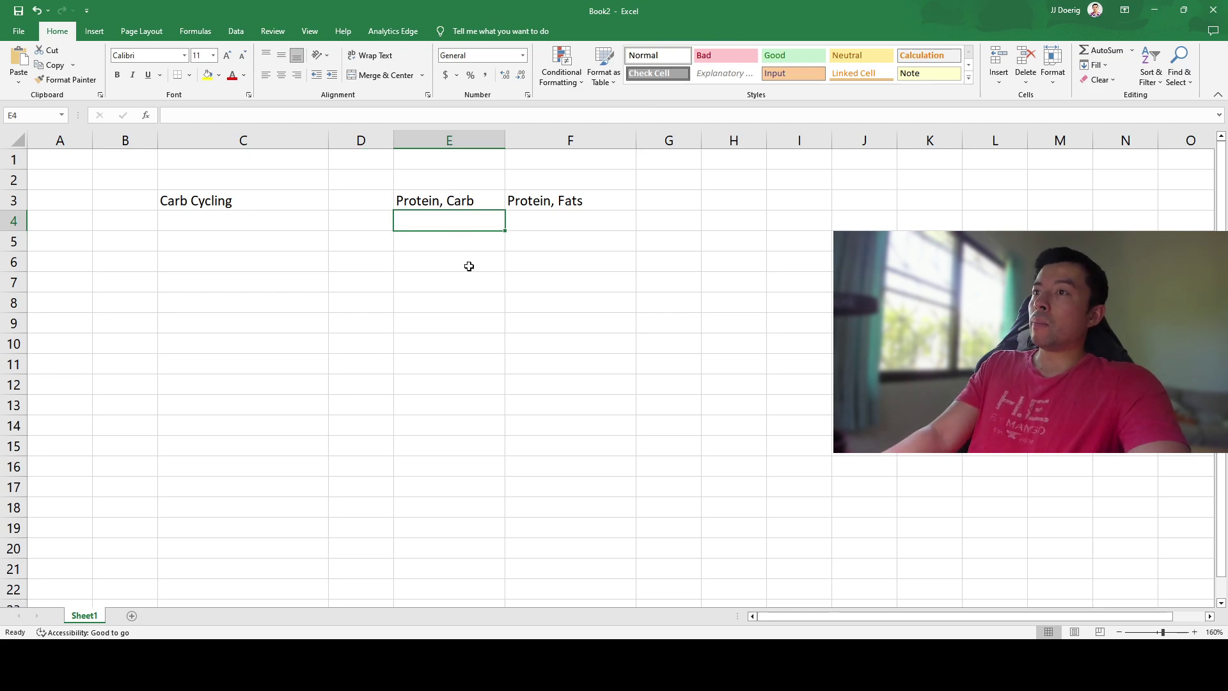
- Enter the heading "Protein, Carbs, Fats" in G3 and widen column G to fit it
left_click_drag(702, 141, 751, 143)
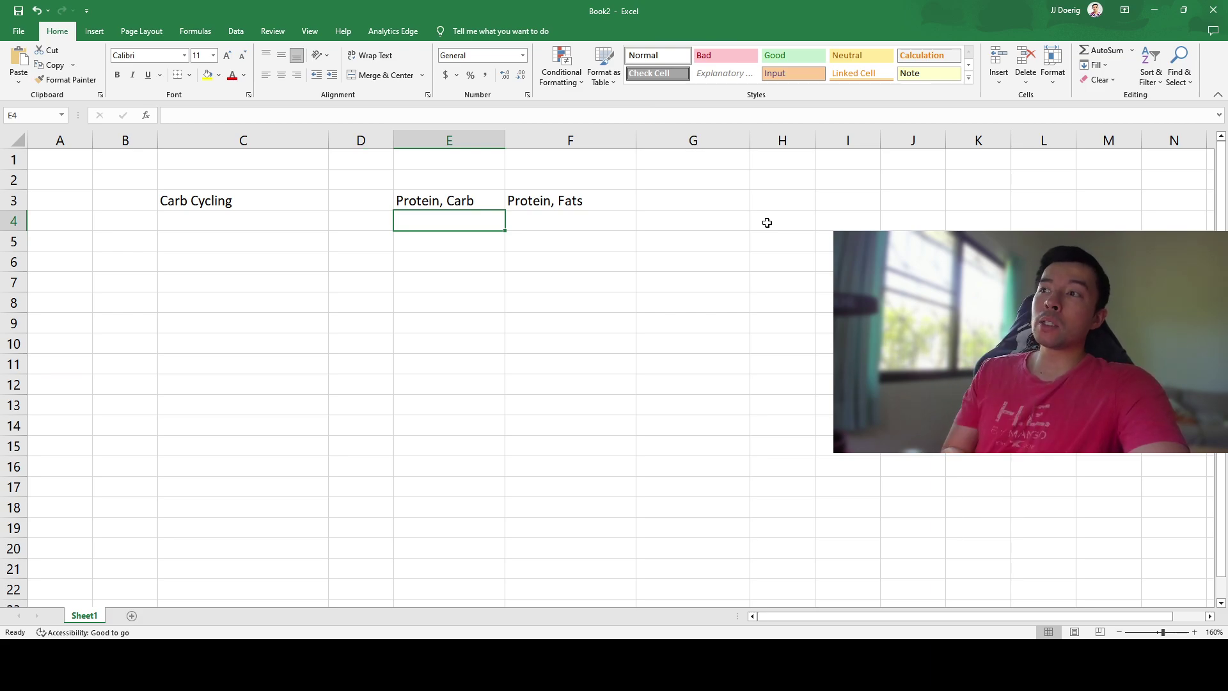
left_click(701, 201)
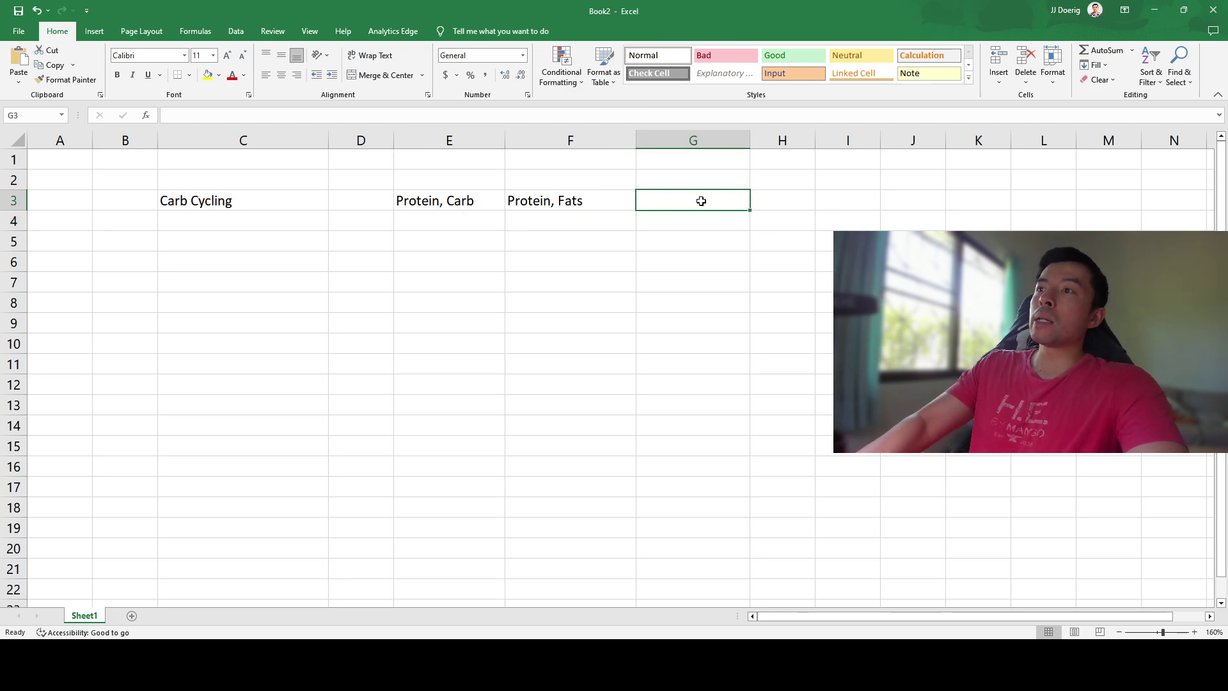
type("Protein, Carbs, Fats")
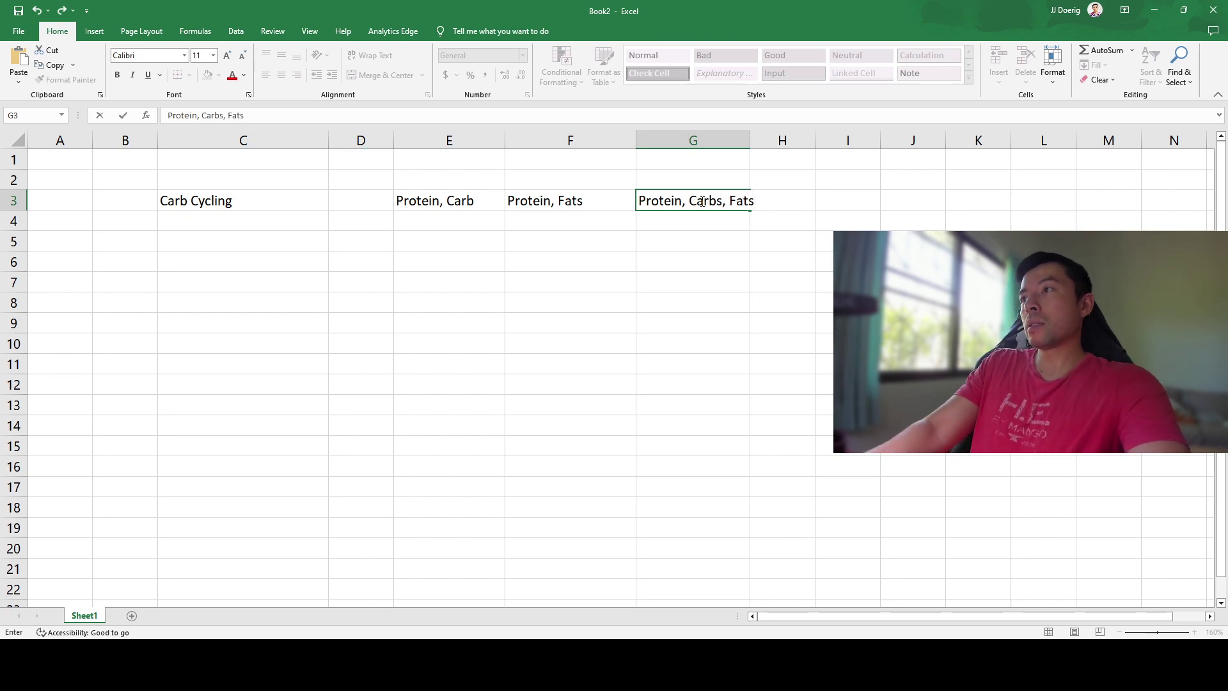
left_click(755, 232)
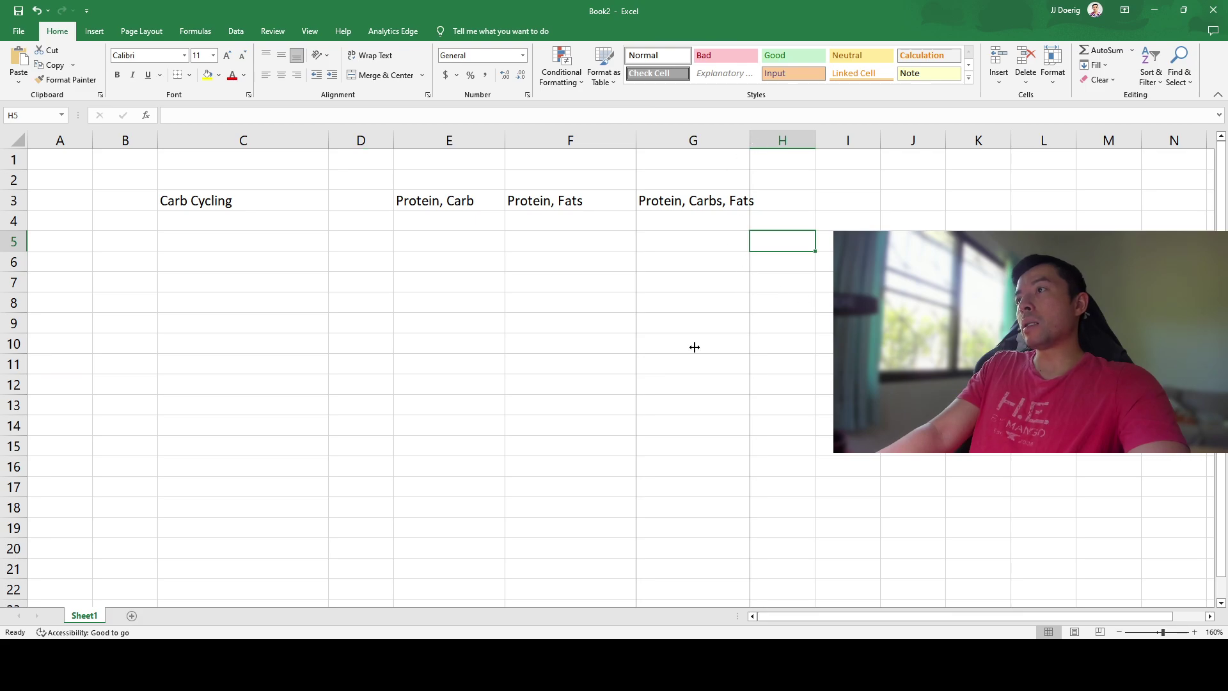
left_click(694, 303)
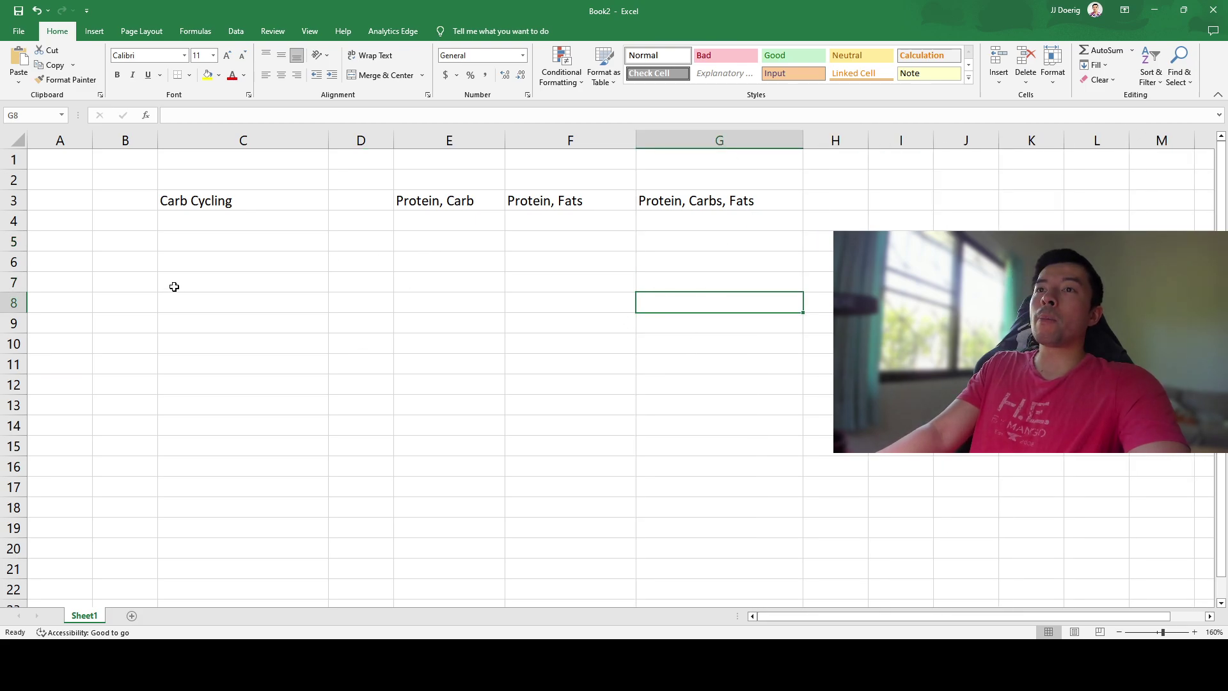
left_click(128, 247)
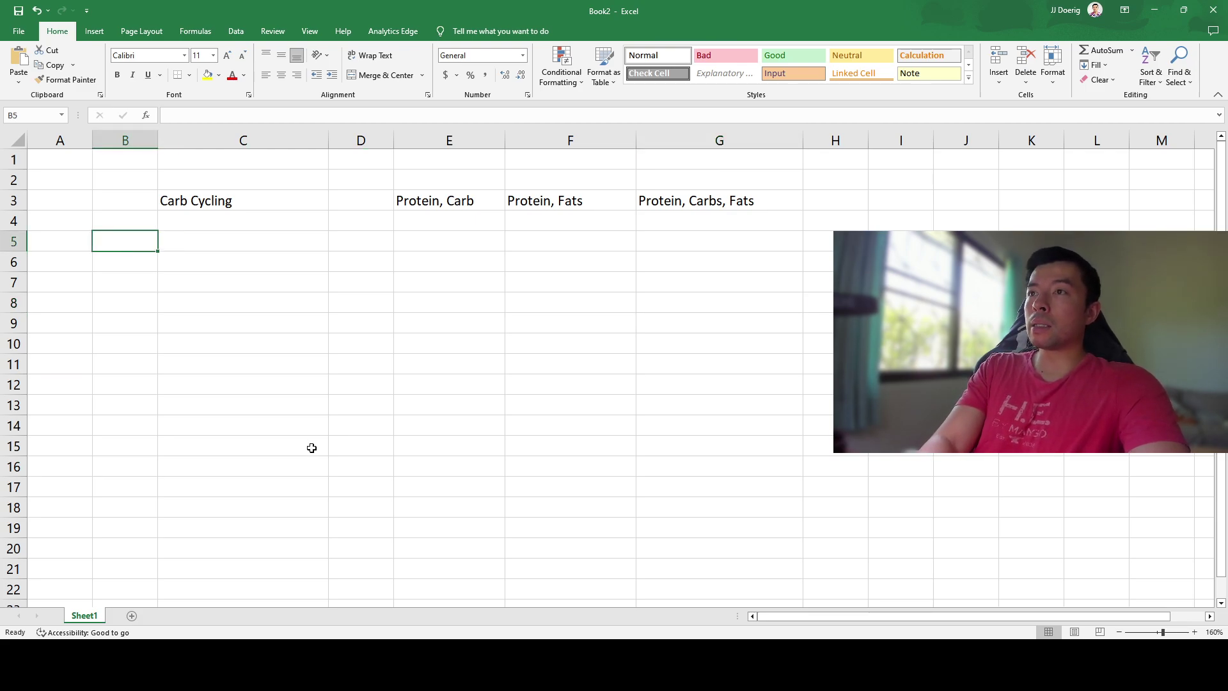
left_click(520, 203)
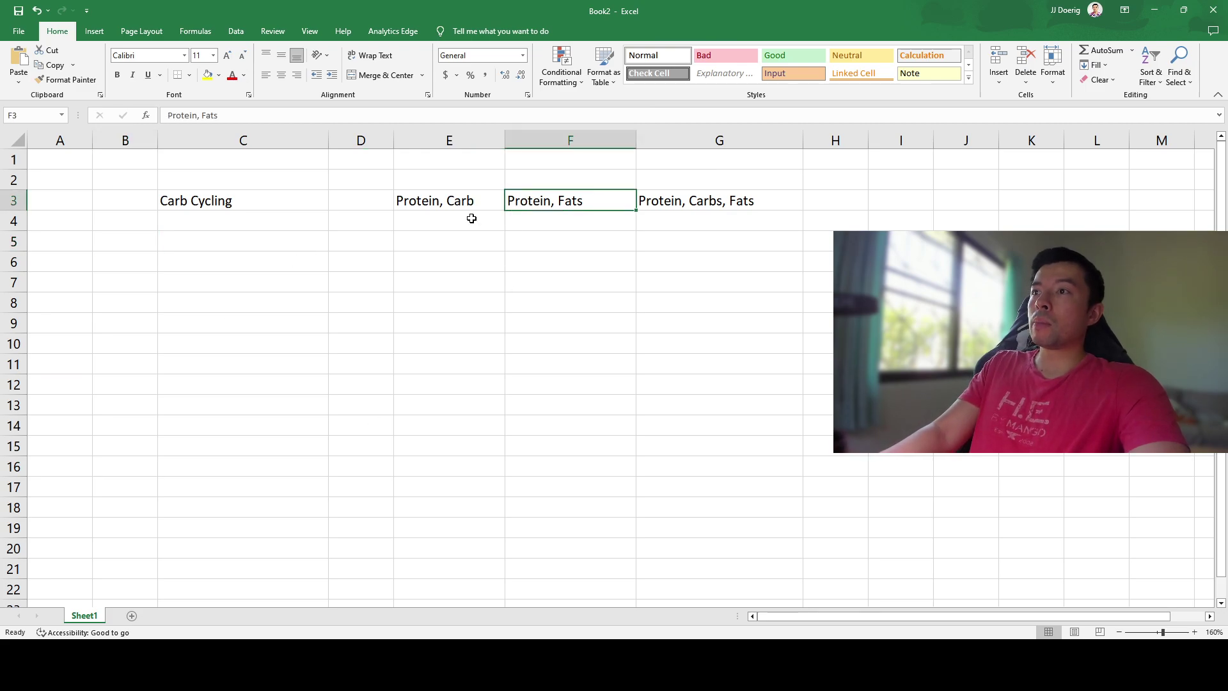
left_click(145, 243)
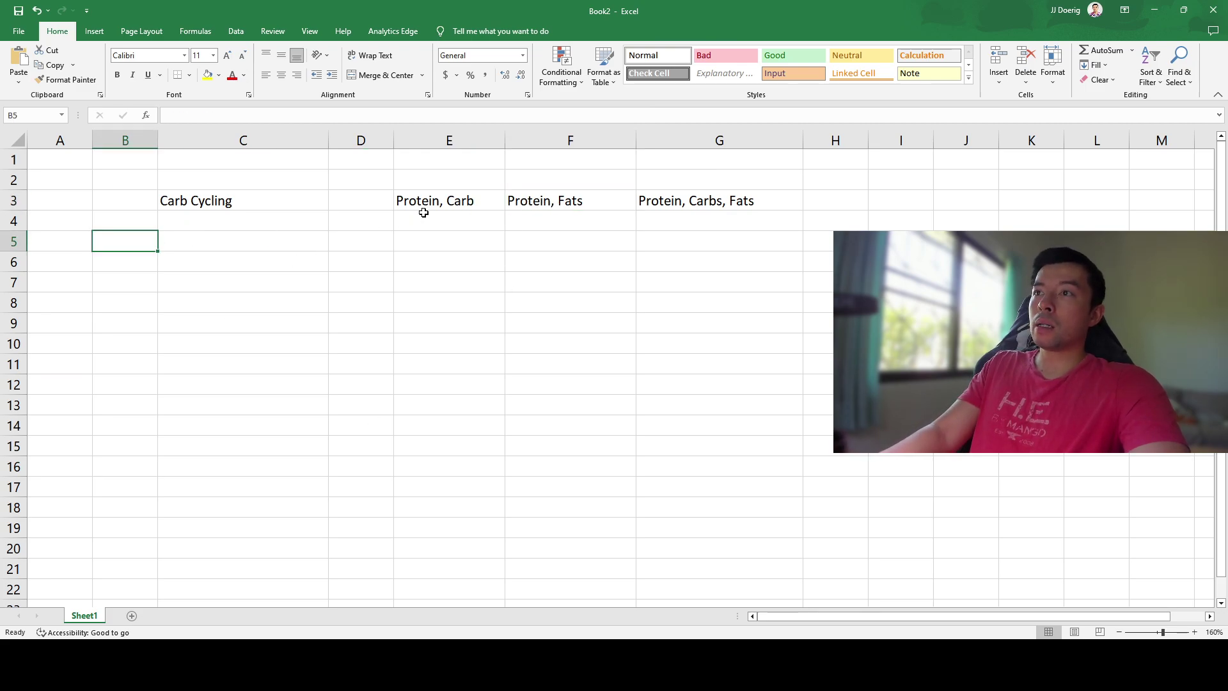
left_click(453, 202)
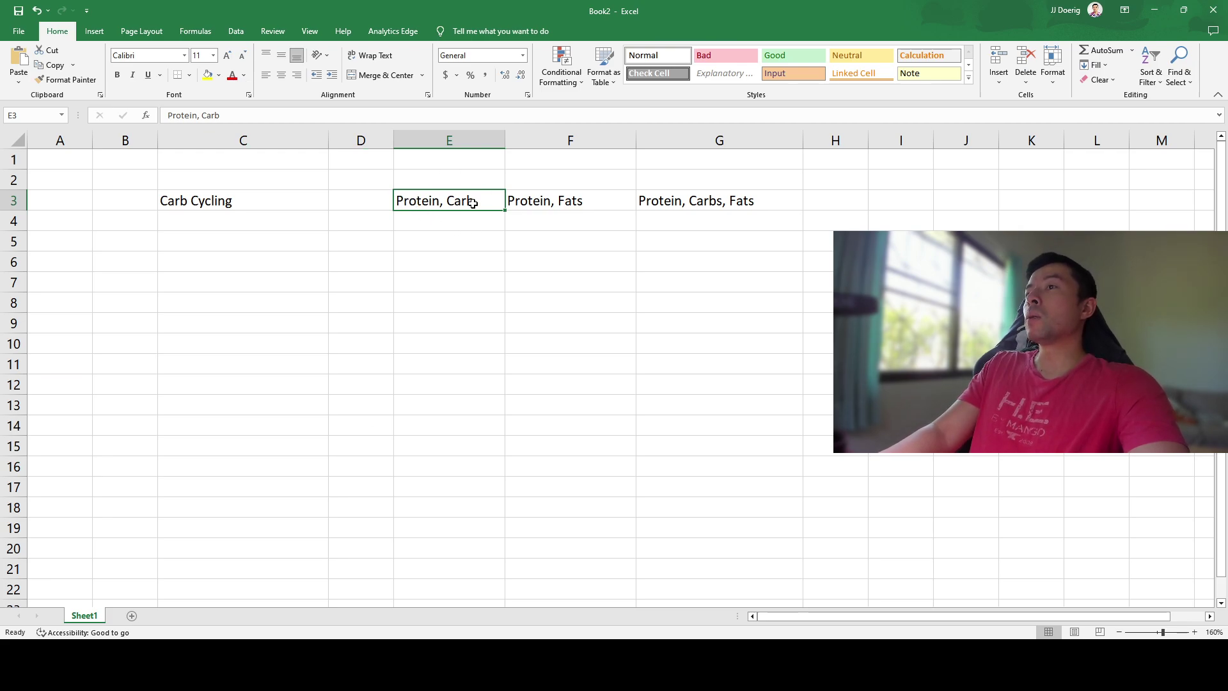
- Change the F3 heading to "Protein, Healthy Fats" and widen column F slightly to fit it
left_click(544, 198)
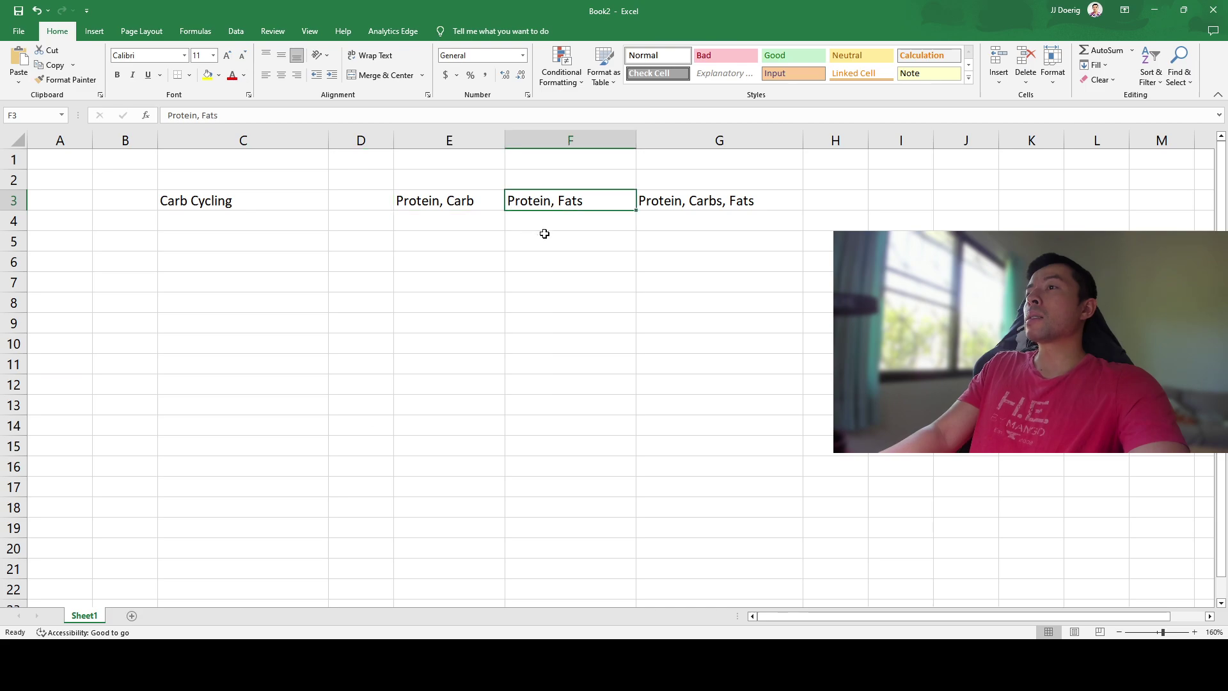
double_click(579, 203)
left_click(557, 202)
type("Healthy")
left_click(729, 230)
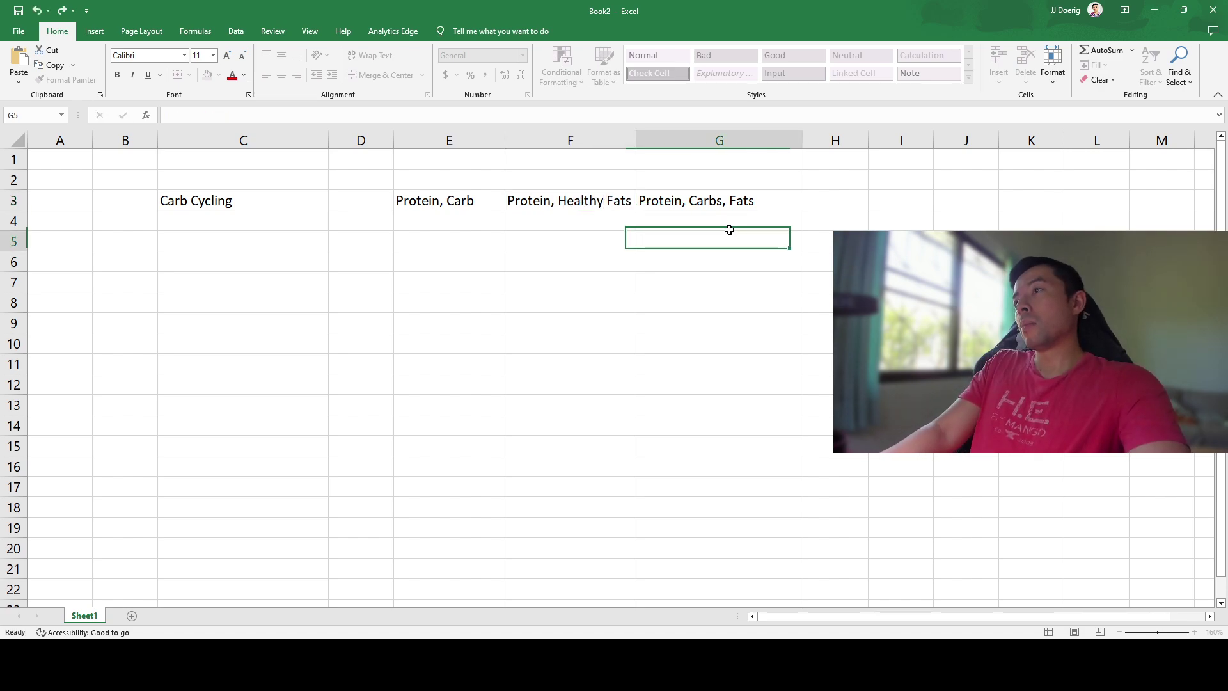
left_click_drag(636, 140, 652, 202)
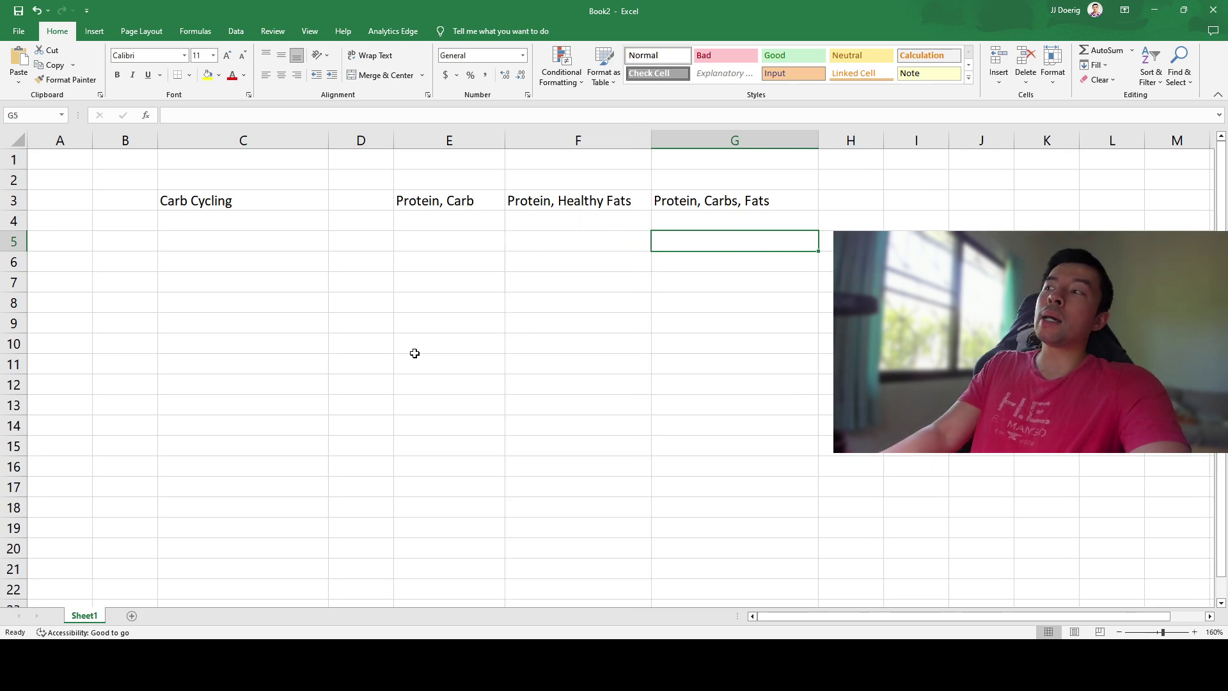
- Enter "Day 1" in B5 and fill the series down to Day 9 in B13
left_click(128, 247)
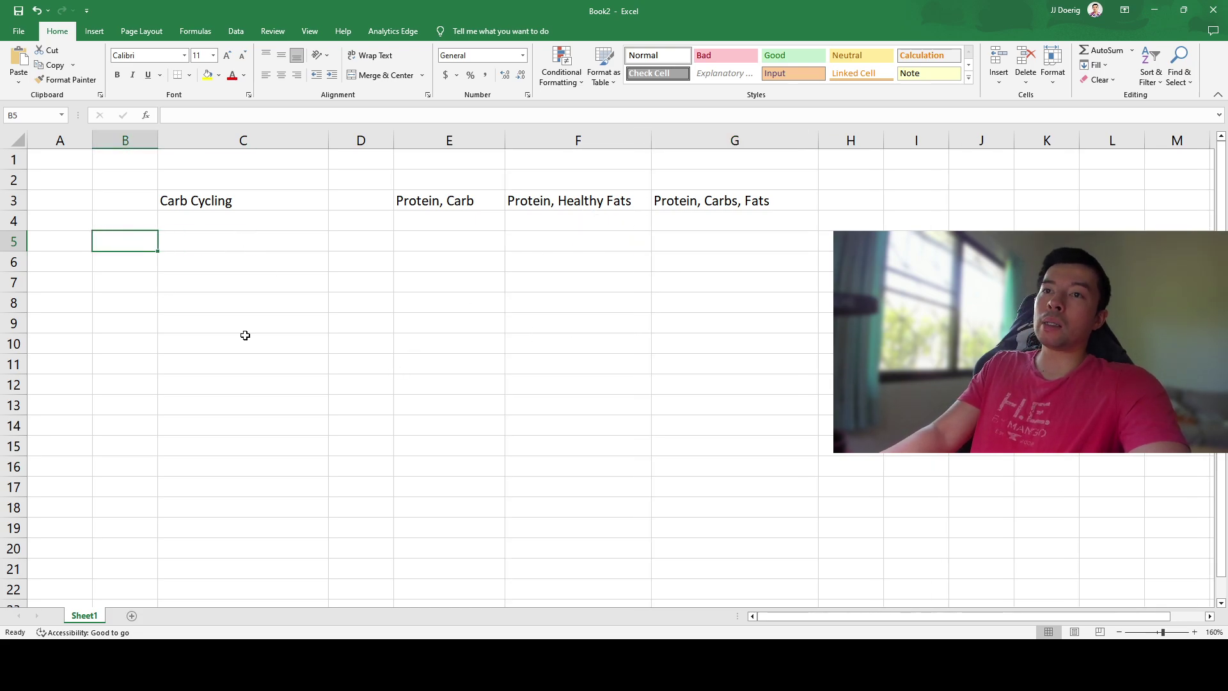
type("Day 1")
key("Return")
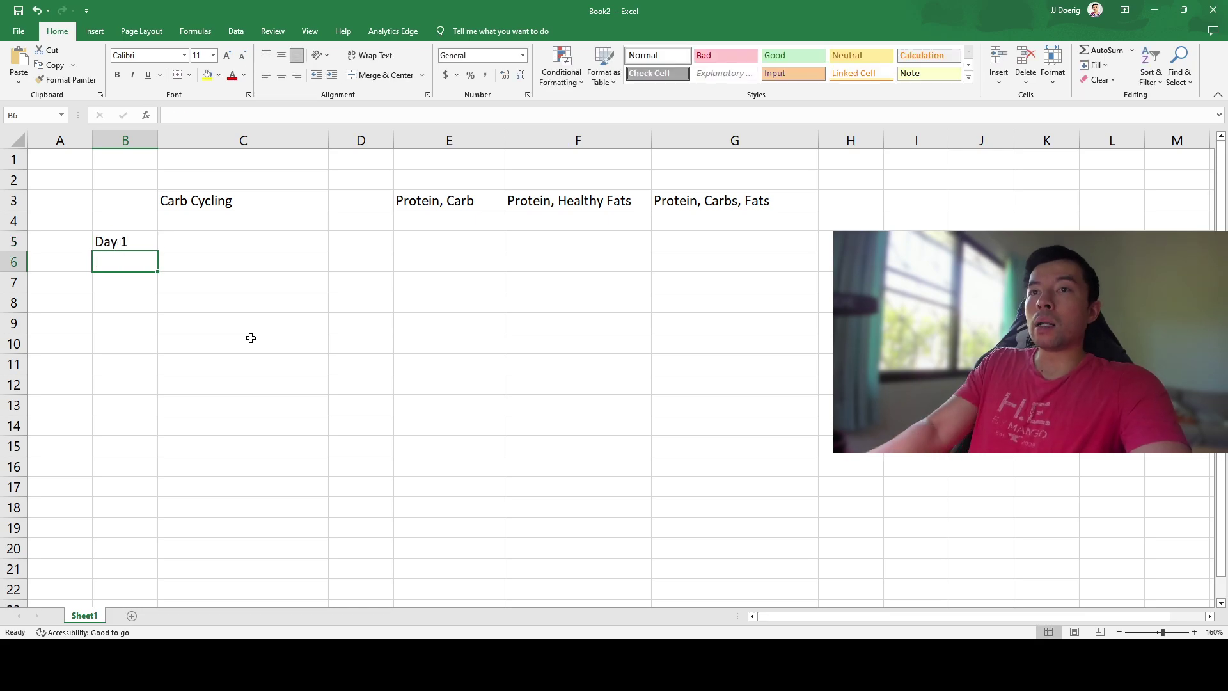
left_click(126, 241)
left_click_drag(157, 250, 153, 409)
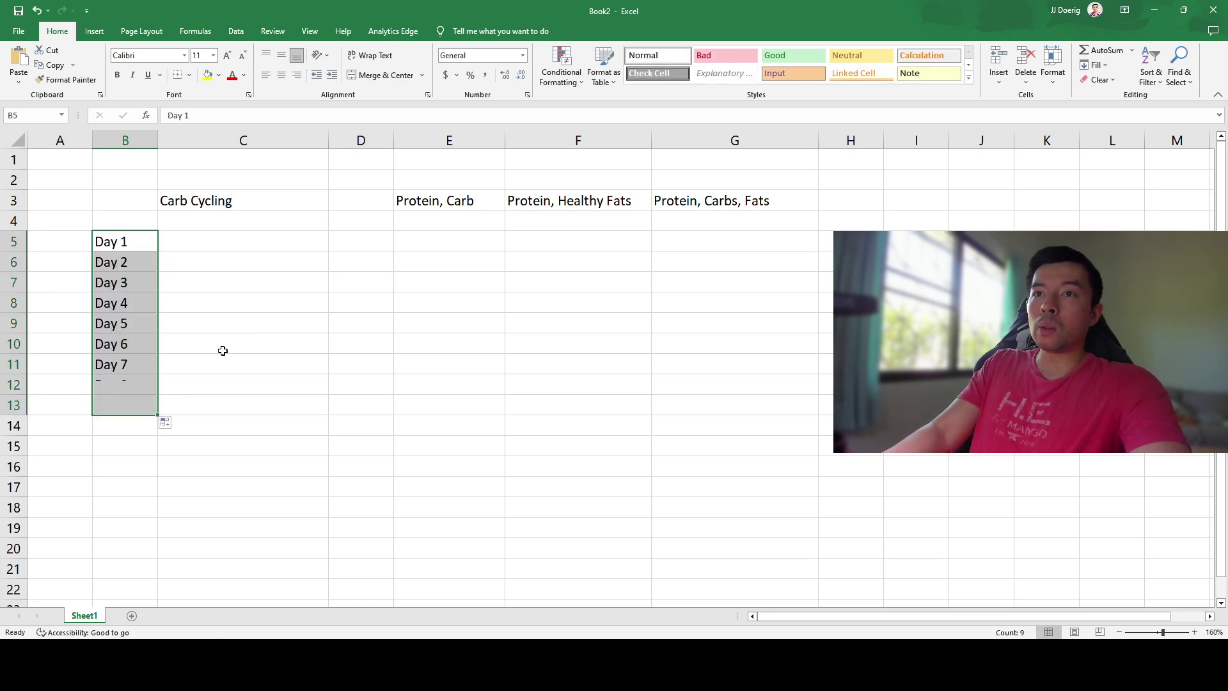
left_click(223, 351)
- Copy the "Protein, Healthy Fats" heading from F3 into C5 and fill it down through Day 4 in C8
left_click(227, 246)
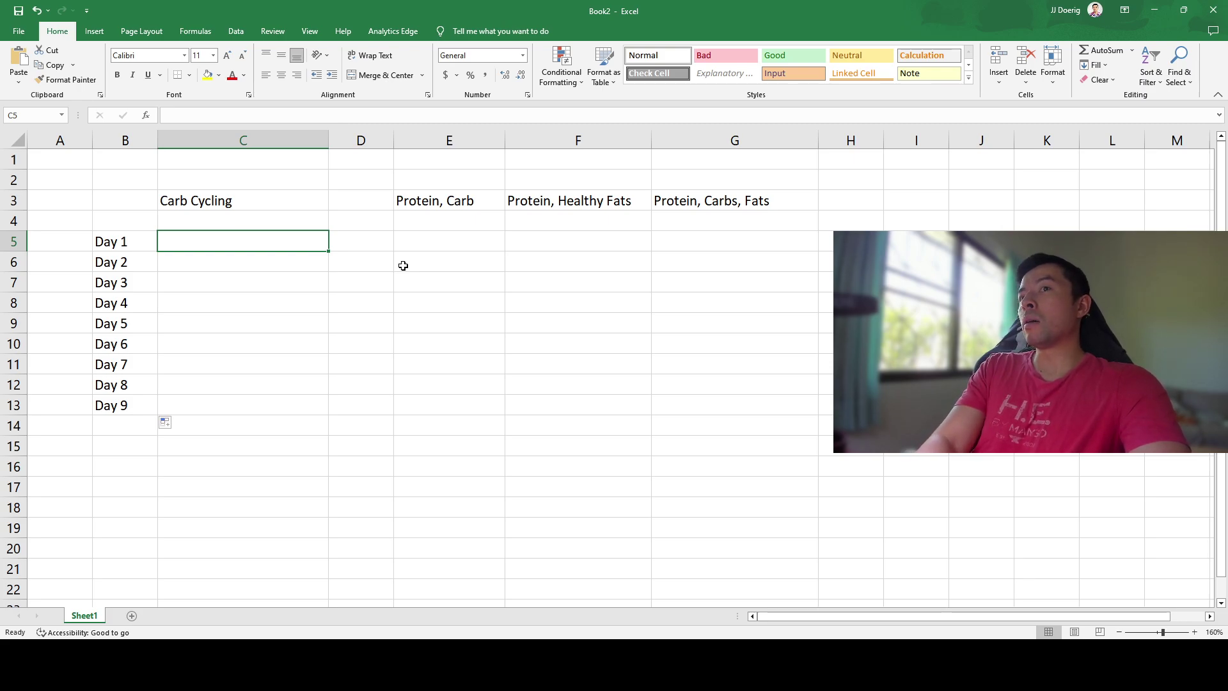
left_click(547, 202)
key("ctrl+c")
left_click(255, 244)
key("ctrl+v")
left_click_drag(328, 251, 335, 307)
left_click(225, 278)
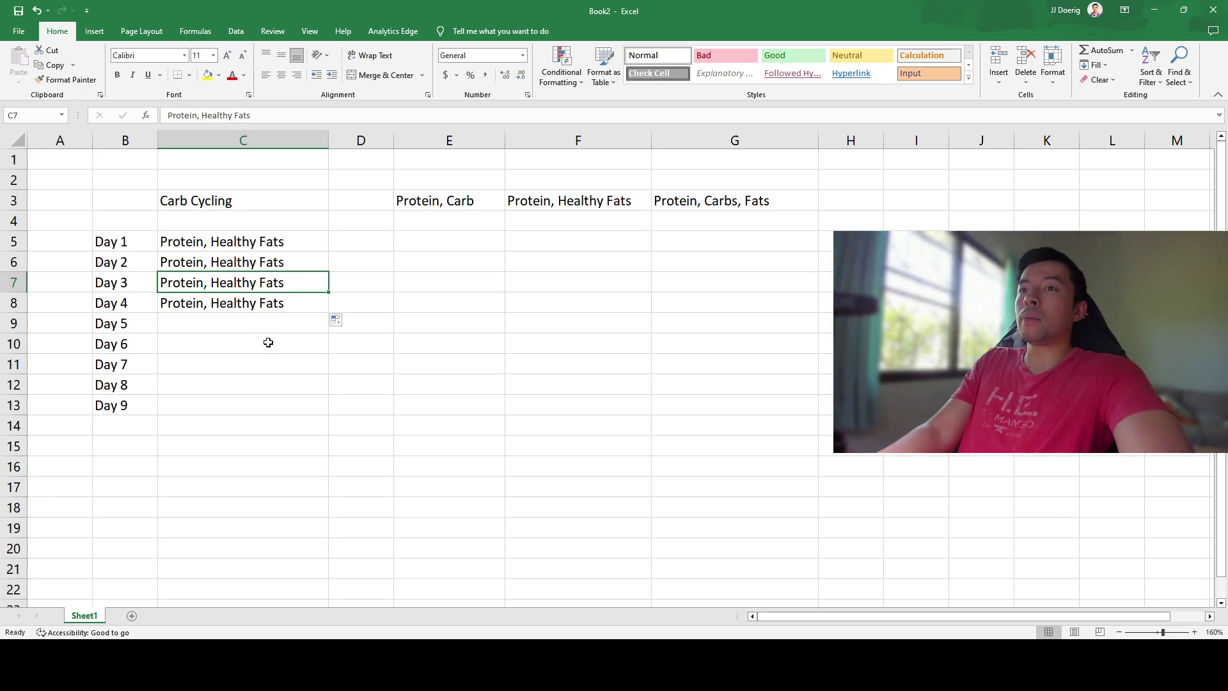
- Copy the "Protein, Carb" heading from E3 into C9 and C10 for Day 5 and Day 6
left_click(167, 326)
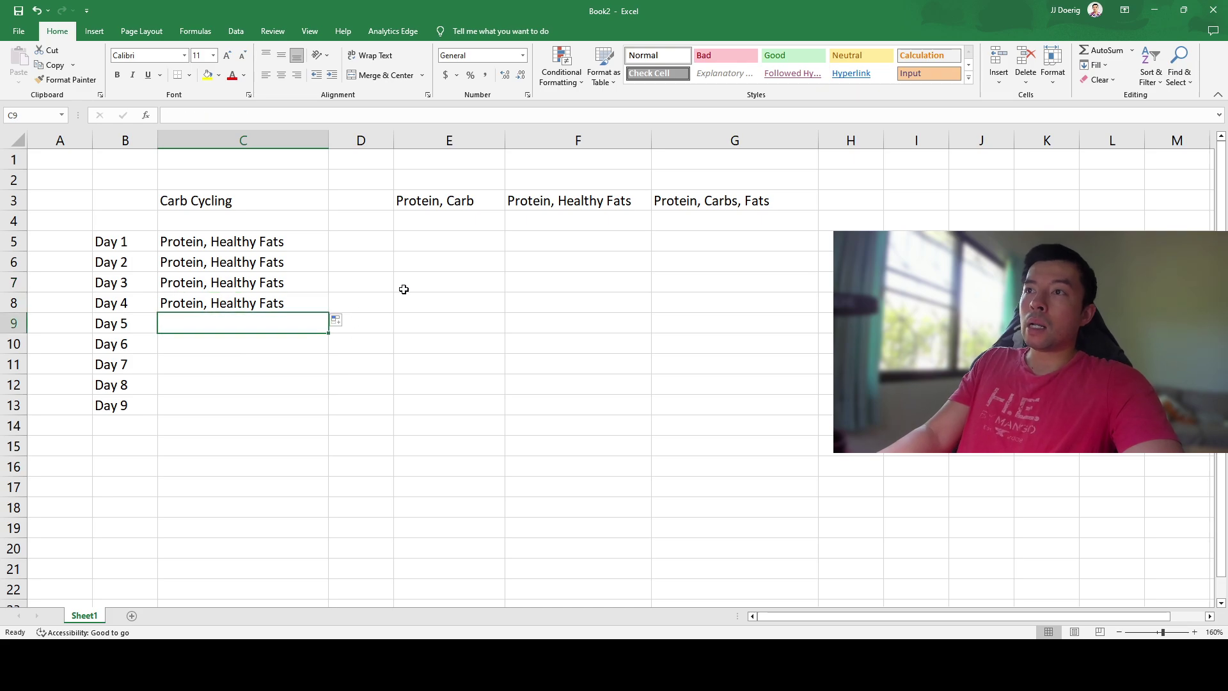
left_click(483, 207)
key("ctrl+c")
left_click(260, 324)
key("ctrl+v")
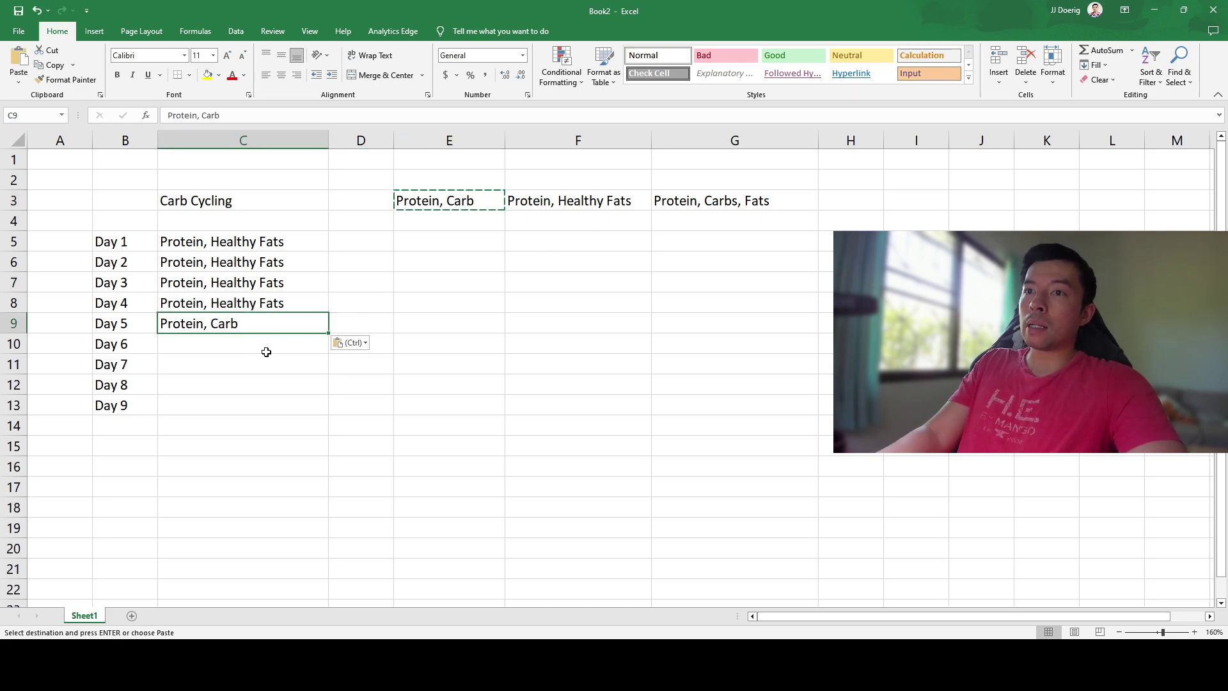
left_click(267, 349)
key("ctrl+v")
left_click(271, 326)
left_click(279, 346)
left_click(269, 327)
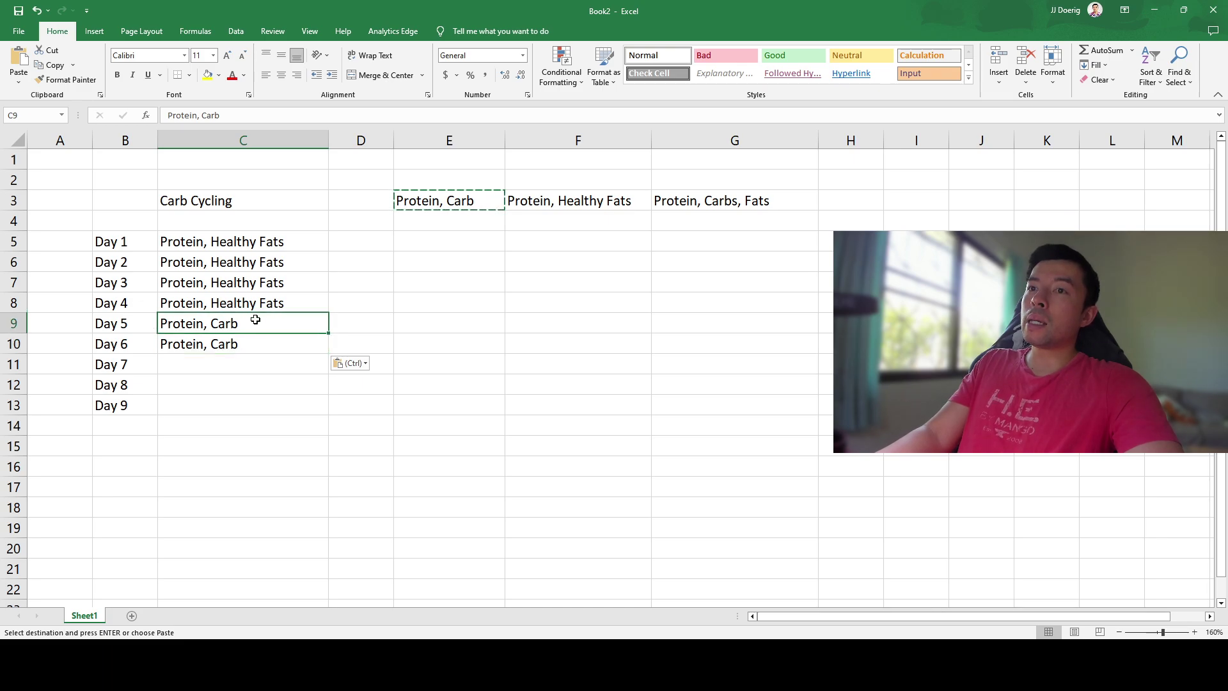
left_click(269, 340)
left_click(259, 326)
left_click(256, 343)
left_click(254, 327)
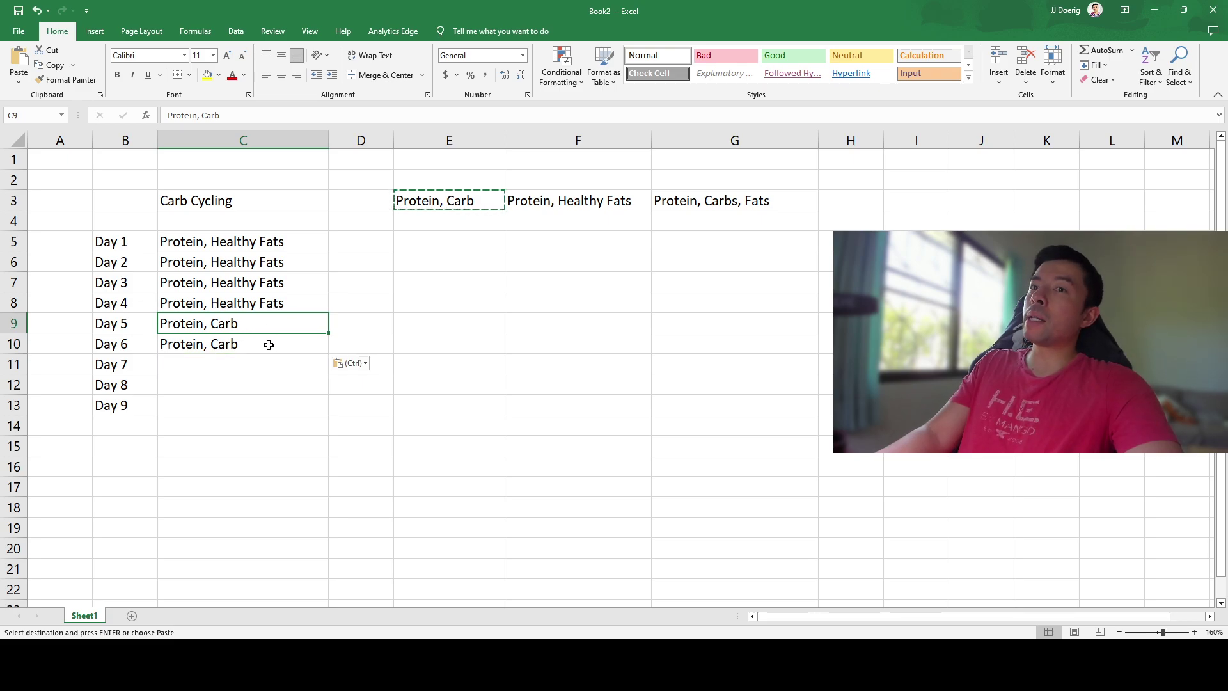
left_click_drag(222, 238, 248, 350)
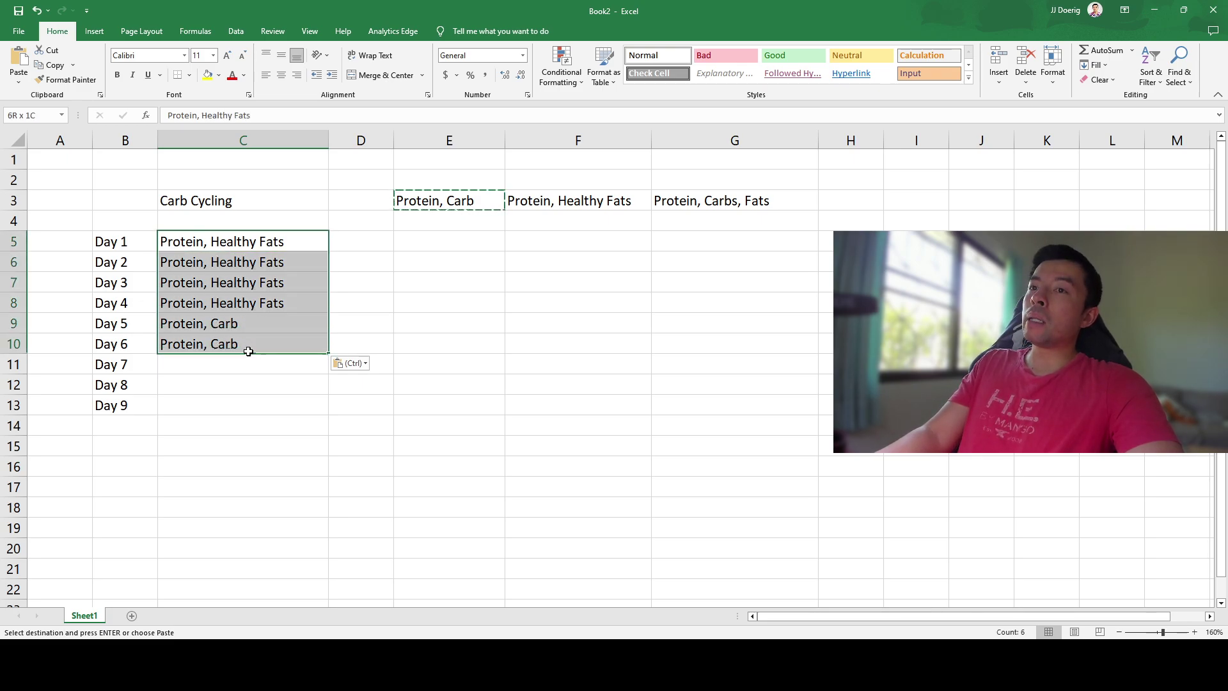
left_click(275, 427)
left_click(243, 345)
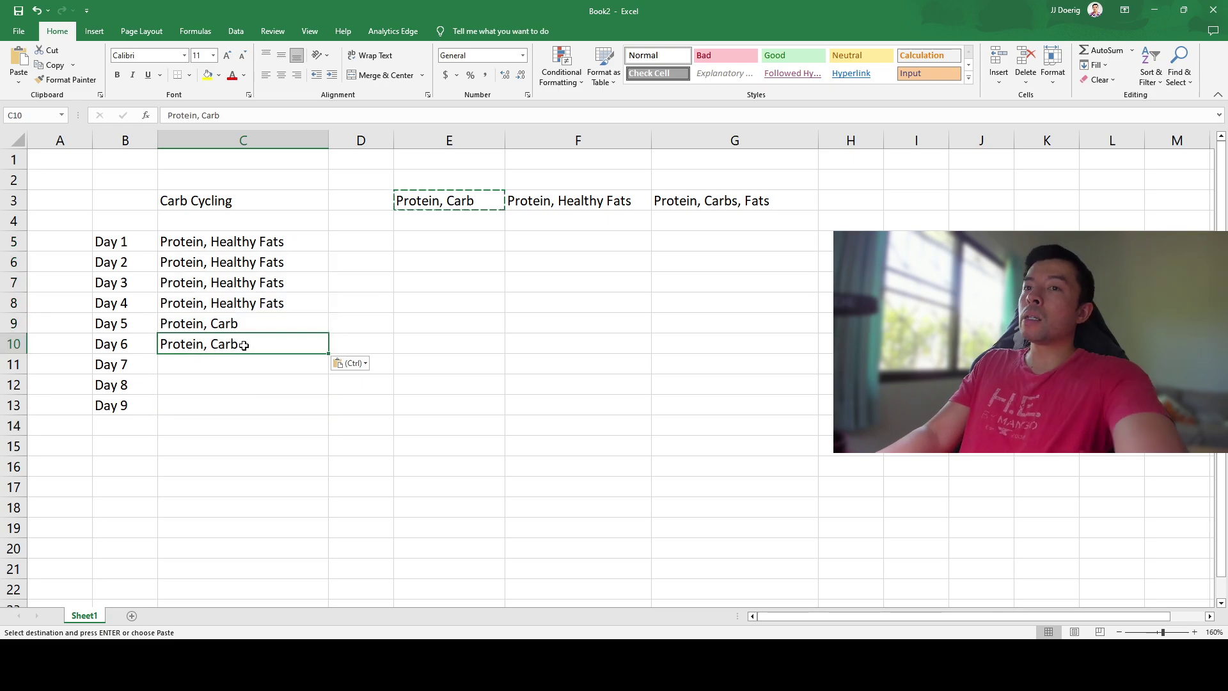
- Clear the "Protein, Carb" entry for Day 6 in C10
key("Delete")
left_click(221, 382)
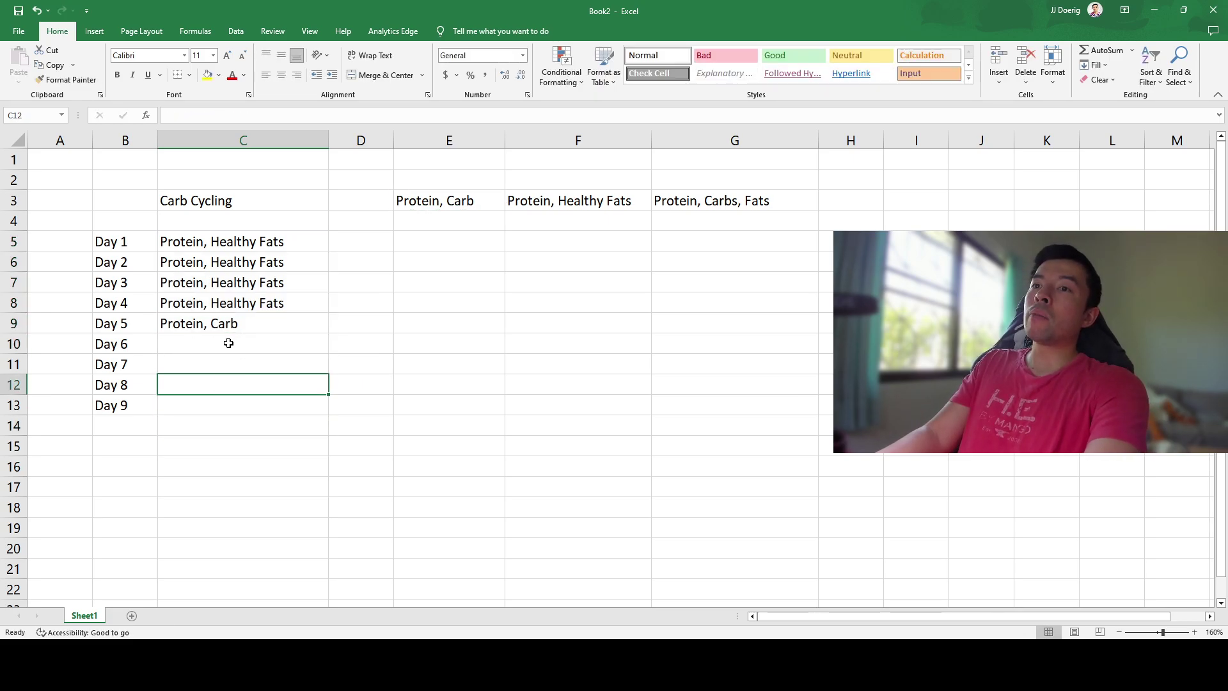
left_click(234, 328)
left_click(244, 351)
left_click(241, 323)
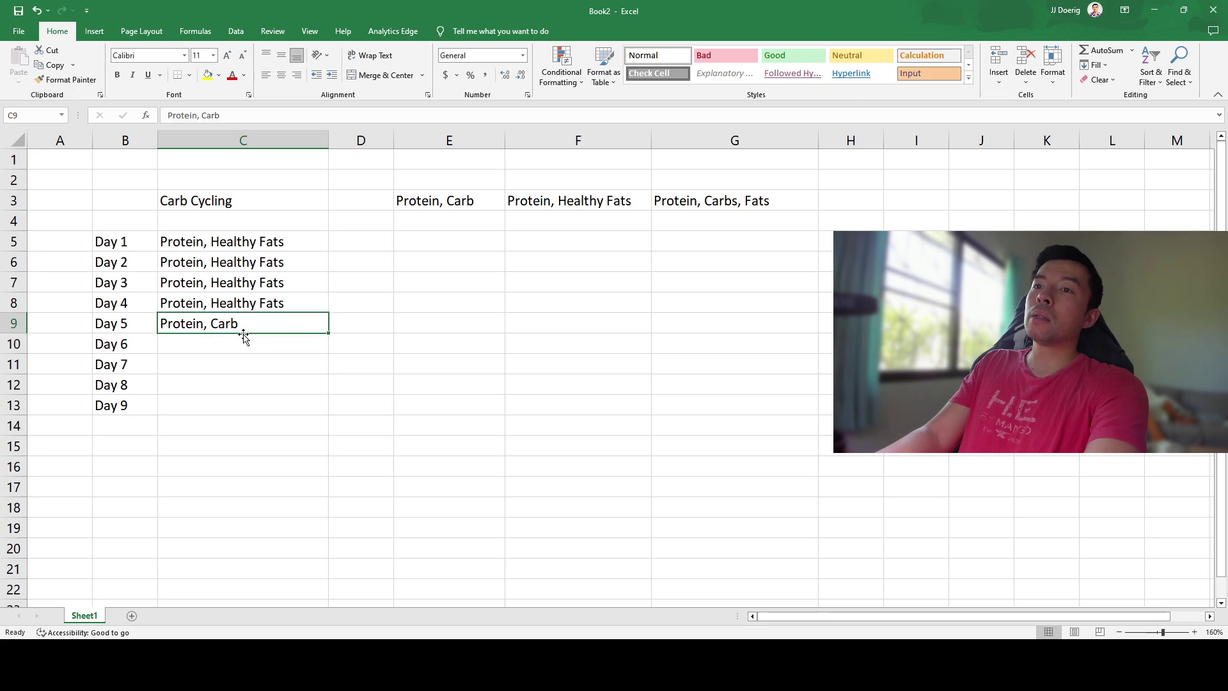
- Copy the four "Protein, Healthy Fats" entries from C5:C8 into C10:C13 for Day 6 to Day 9
left_click_drag(257, 241, 256, 302)
key("ctrl+c")
left_click_drag(250, 348, 246, 405)
key("ctrl+v")
left_click(233, 465)
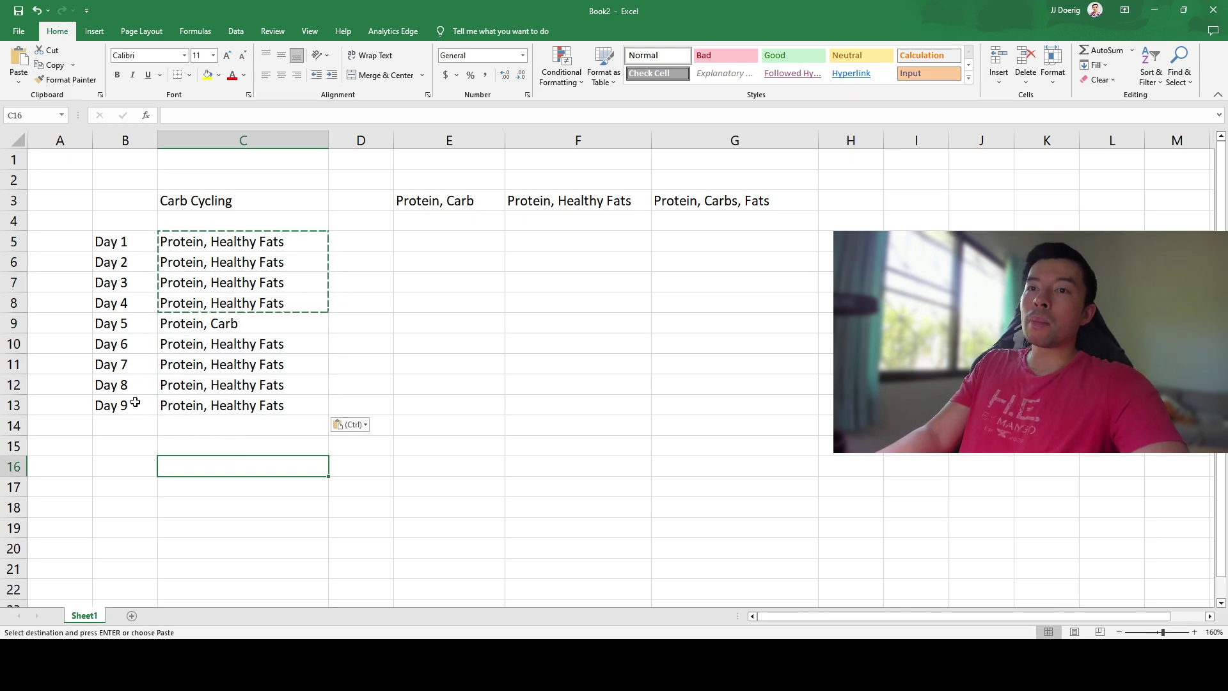
- Extend the day series in column B from Day 9 down to Day 16 in B20
left_click(139, 247)
left_click(151, 405, "shift")
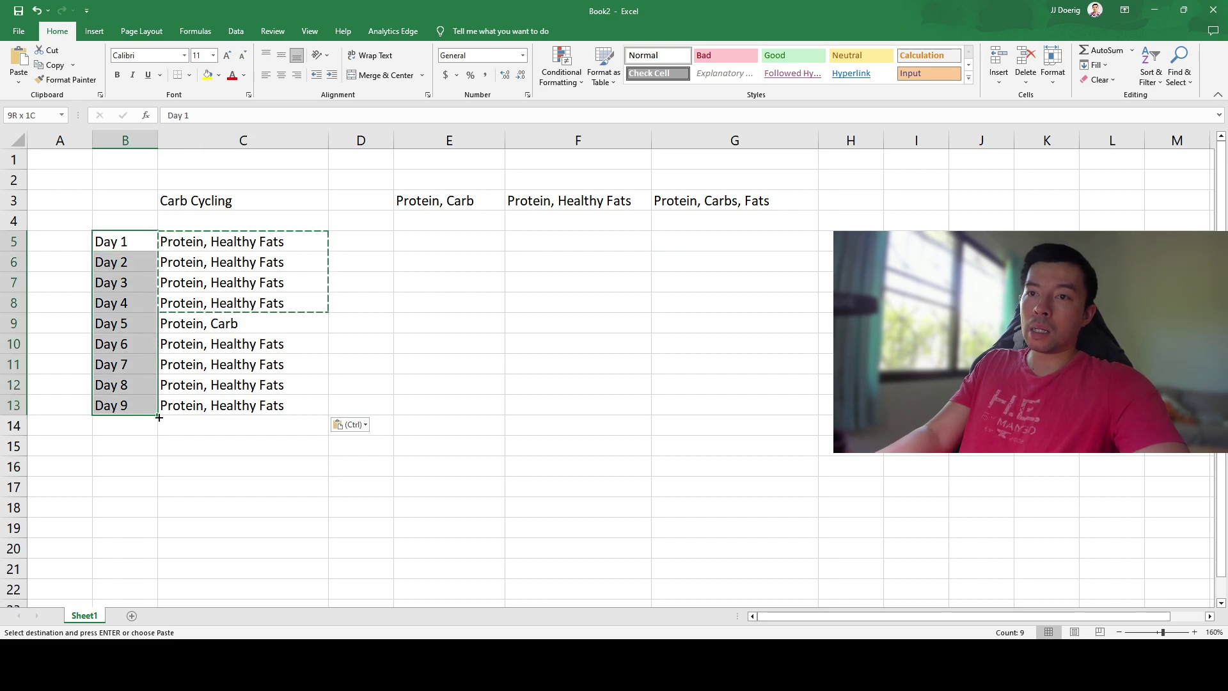
left_click_drag(165, 457, 172, 548)
left_click(282, 466)
- Copy the "Protein, Carb" entry from C9 into C14 for Day 10
left_click(247, 323)
key("ctrl+c")
left_click(248, 430)
key("ctrl+v")
- Copy the "Protein, Healthy Fats" entries from C10:C13 into C15:C18 for Day 11 to Day 14
left_click(281, 345)
left_click(281, 405, "shift")
key("ctrl+c")
left_click(275, 447)
key("ctrl+v")
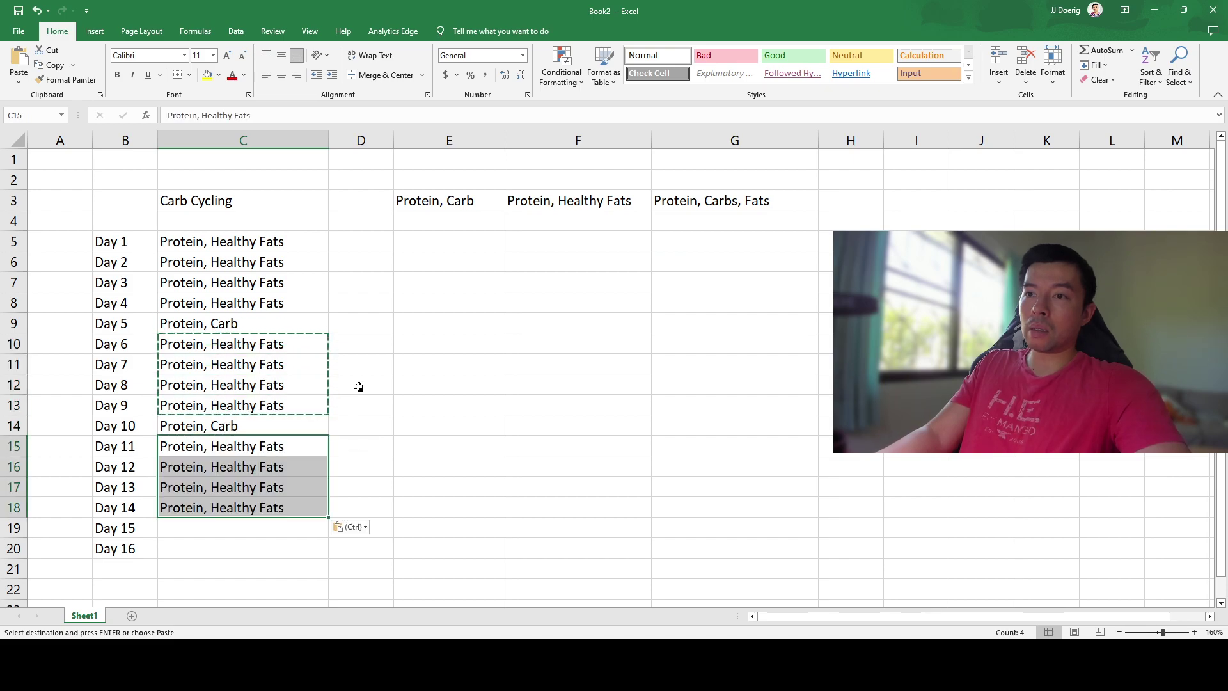
left_click(344, 399)
left_click_drag(211, 243, 254, 520)
left_click(256, 571)
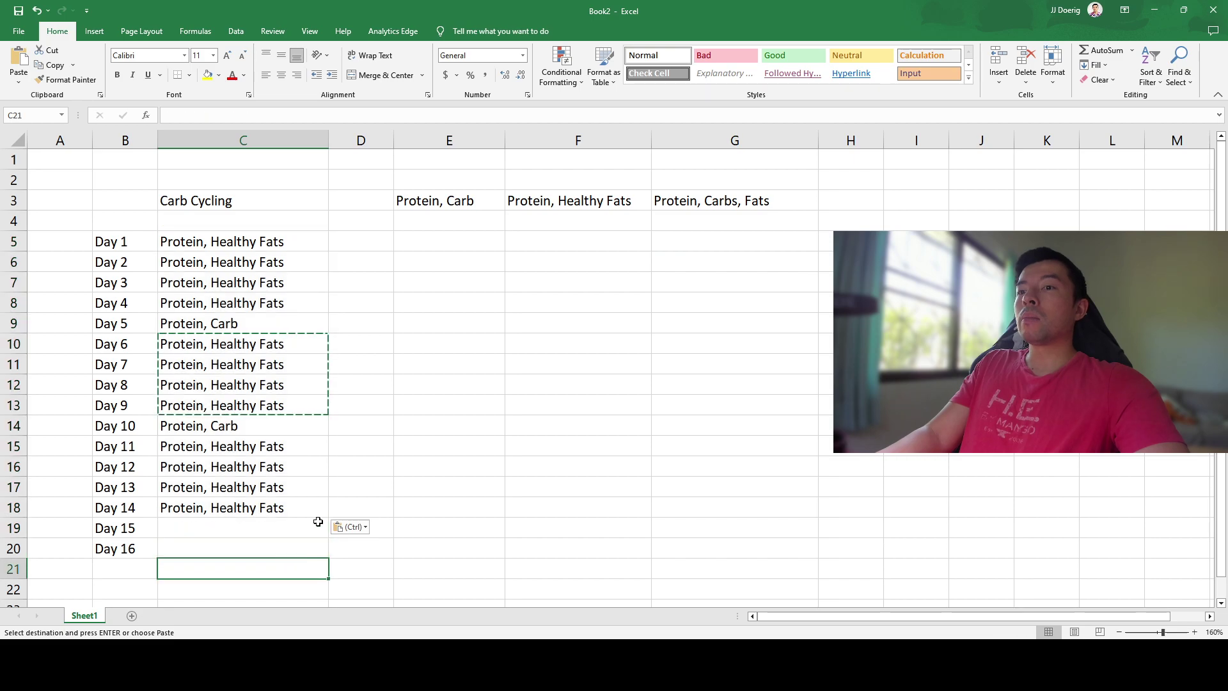
left_click(391, 383)
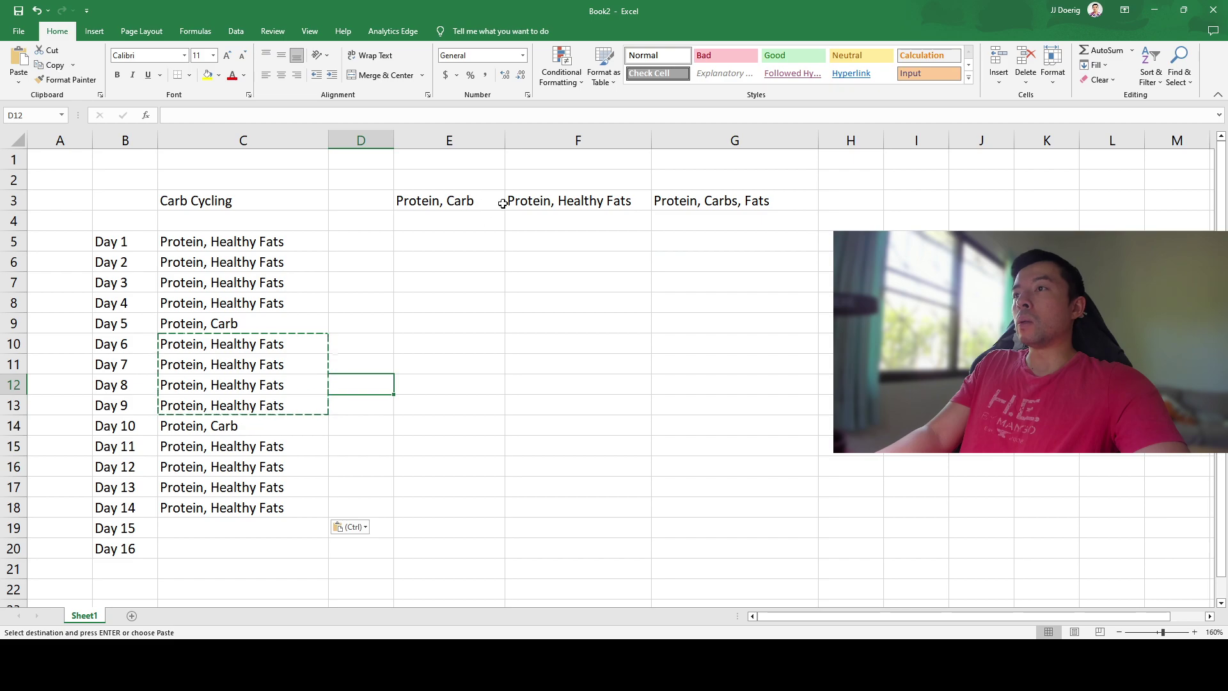
- Enter "Fish, Beef, Chicken" in F5 under the "Protein, Healthy Fats" heading
left_click(542, 202)
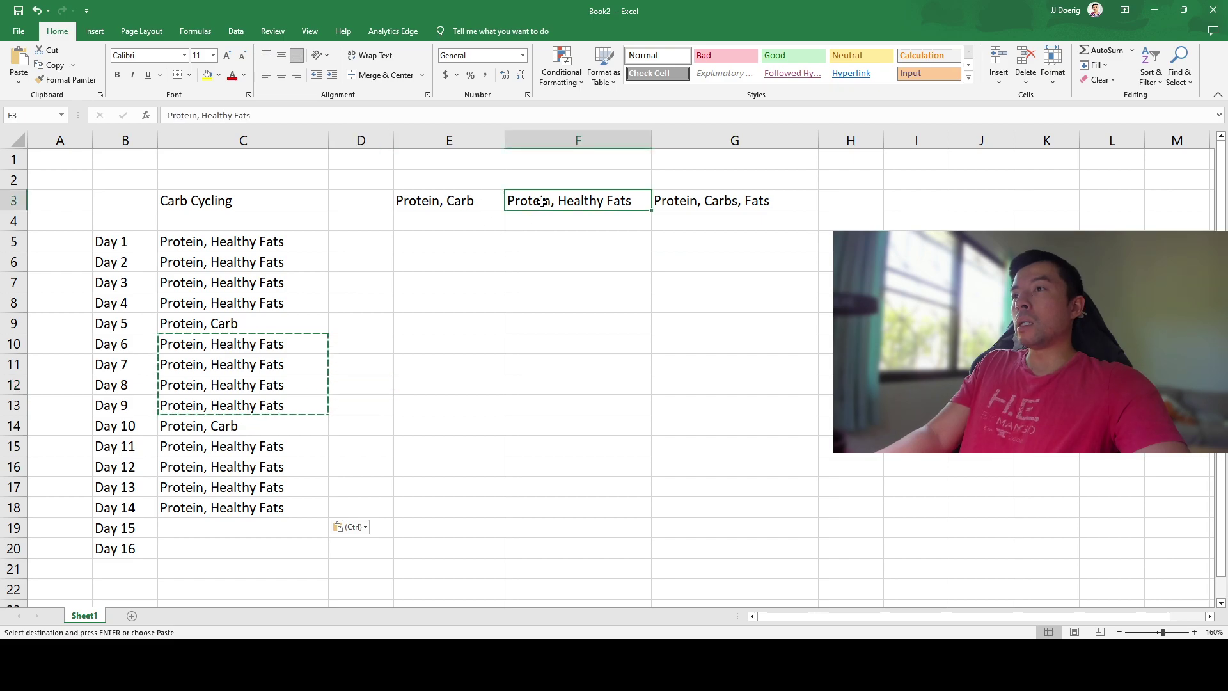
left_click(547, 236)
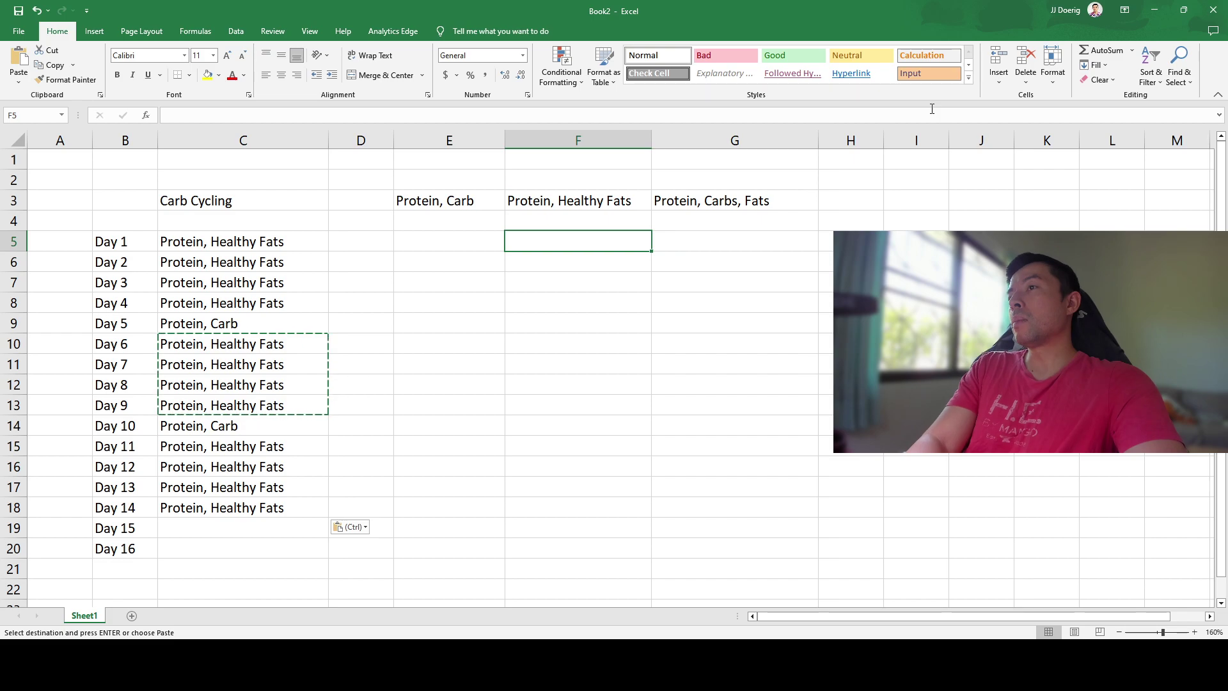
type("P")
key("BackSpace")
type("Fish, Beef, Chicken")
key("Return")
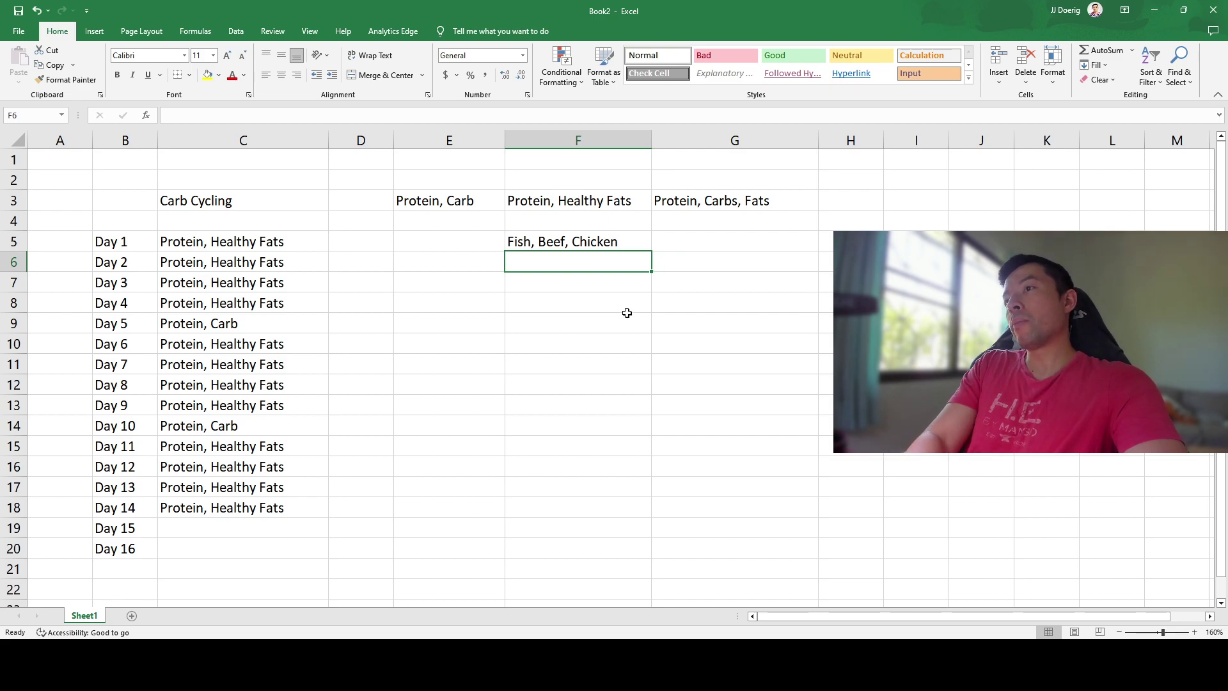
- Enter "Almond Butter, Avodaco" in F6 below the protein list
type("Almond Butter, ")
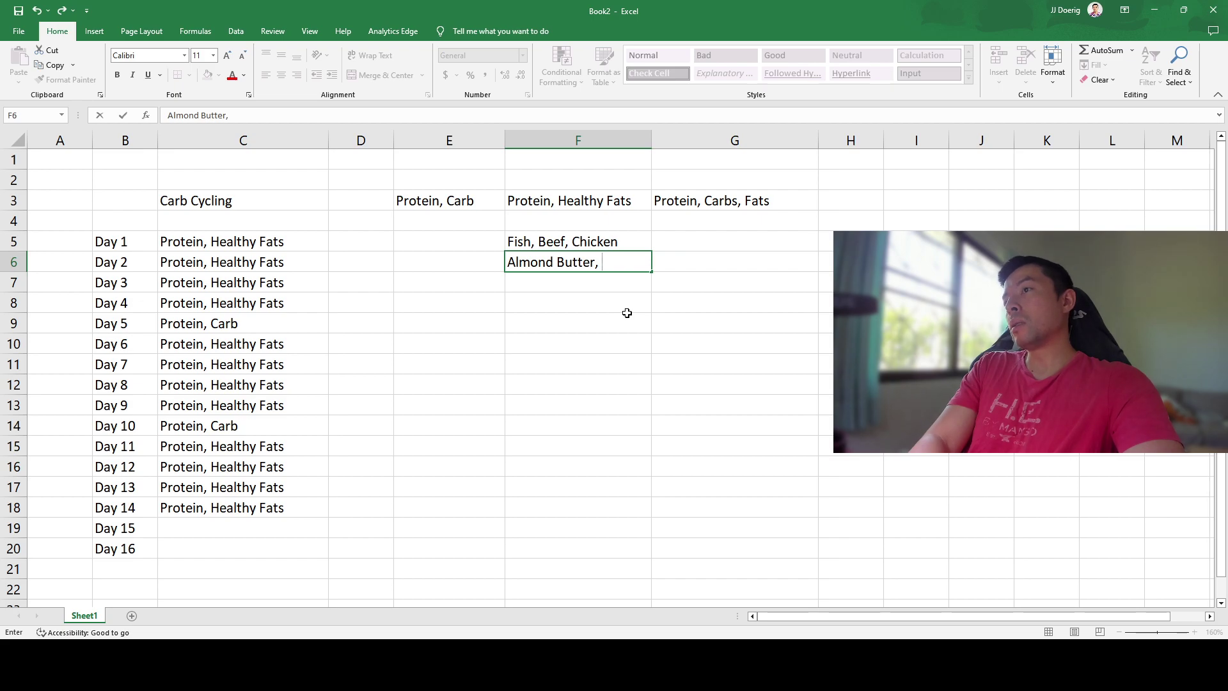
type("Avoda")
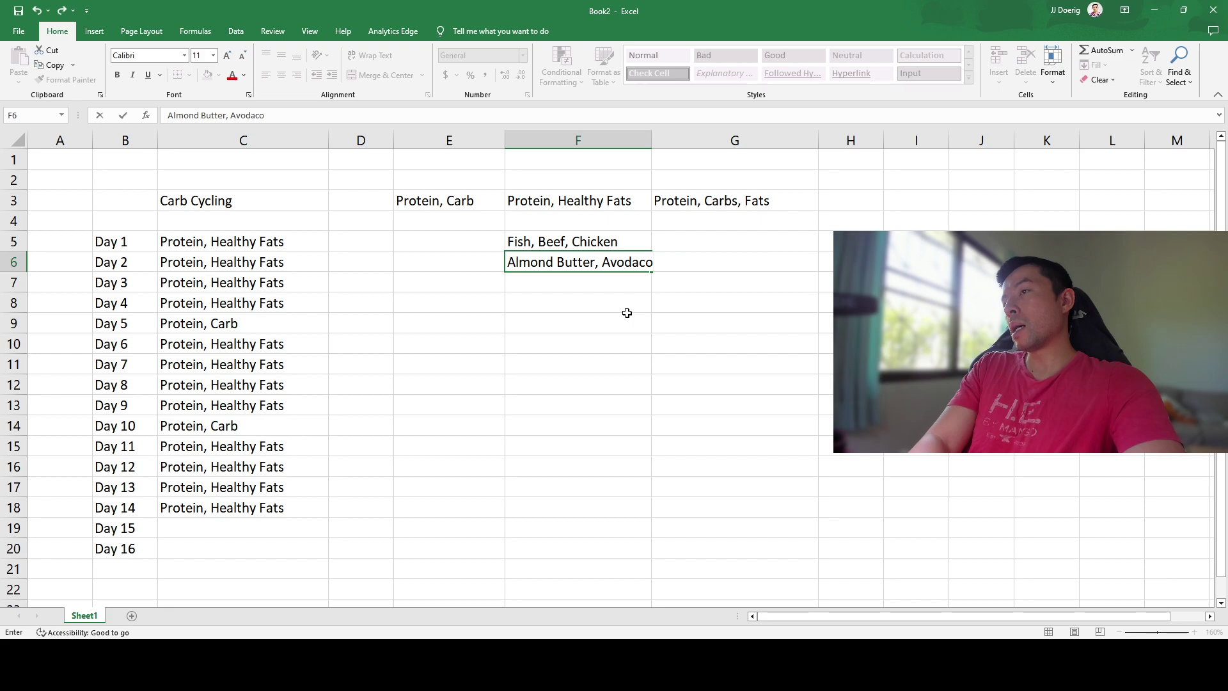
type("co")
key("Return")
key("Return")
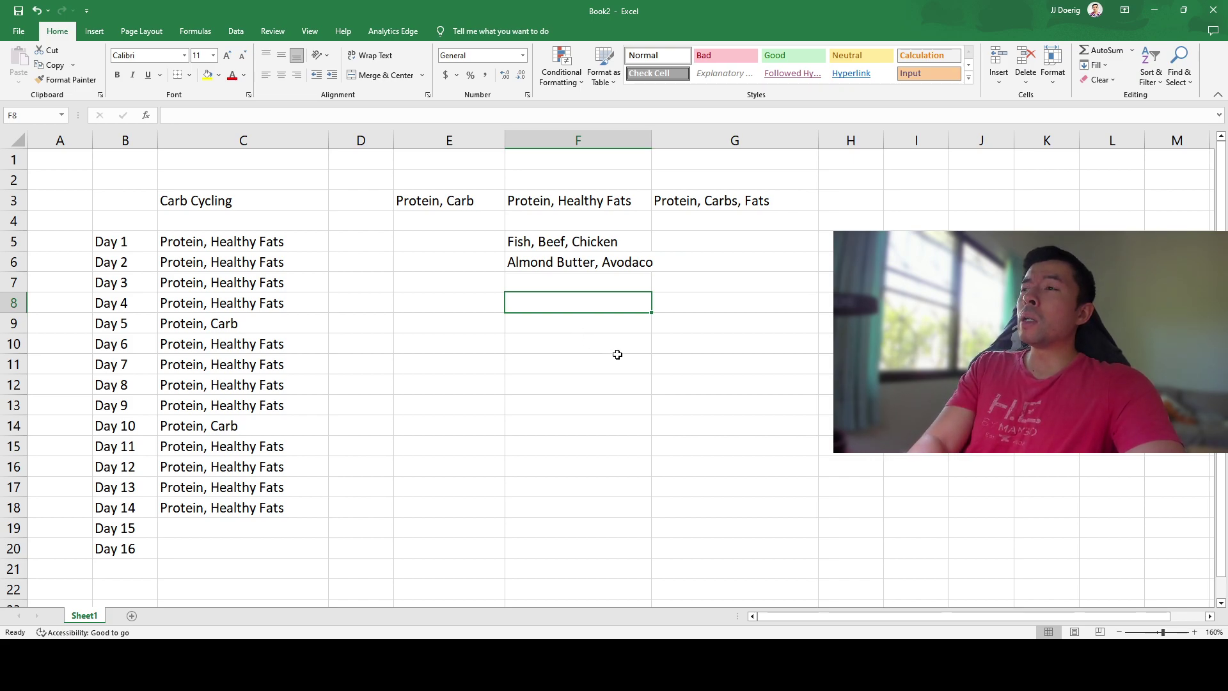
- Enter "Olive oil, Grapeseed oil" in F8, leaving F7 blank
type("Olive")
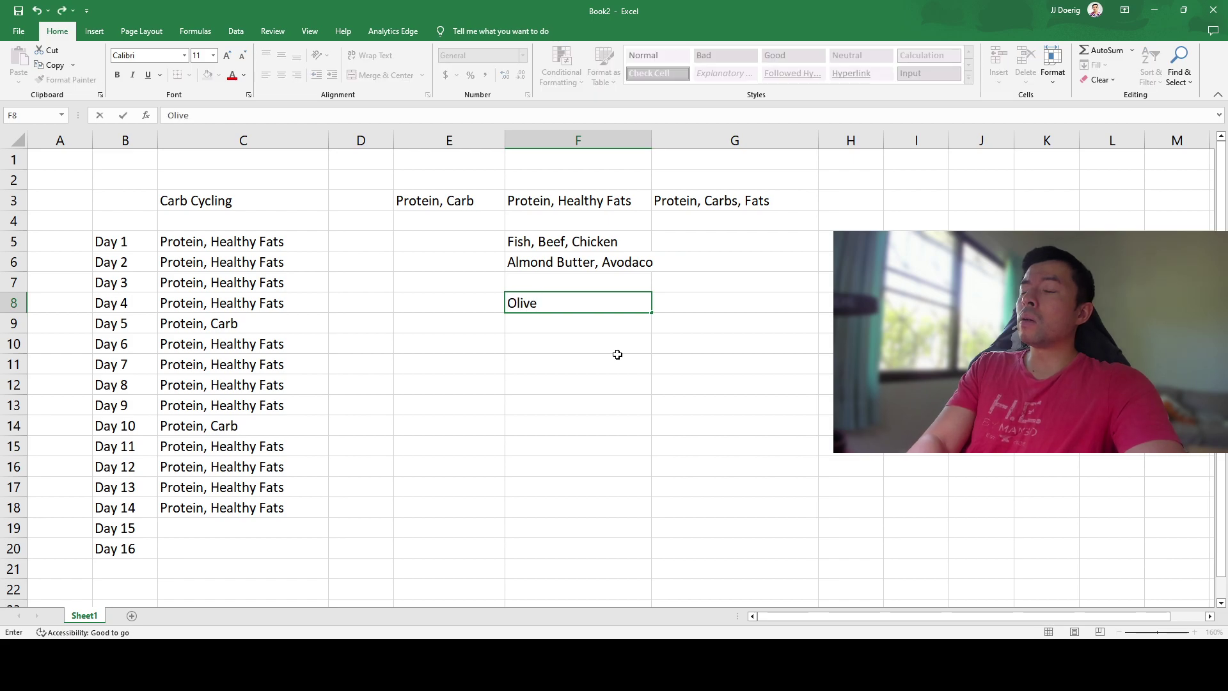
type(" oil")
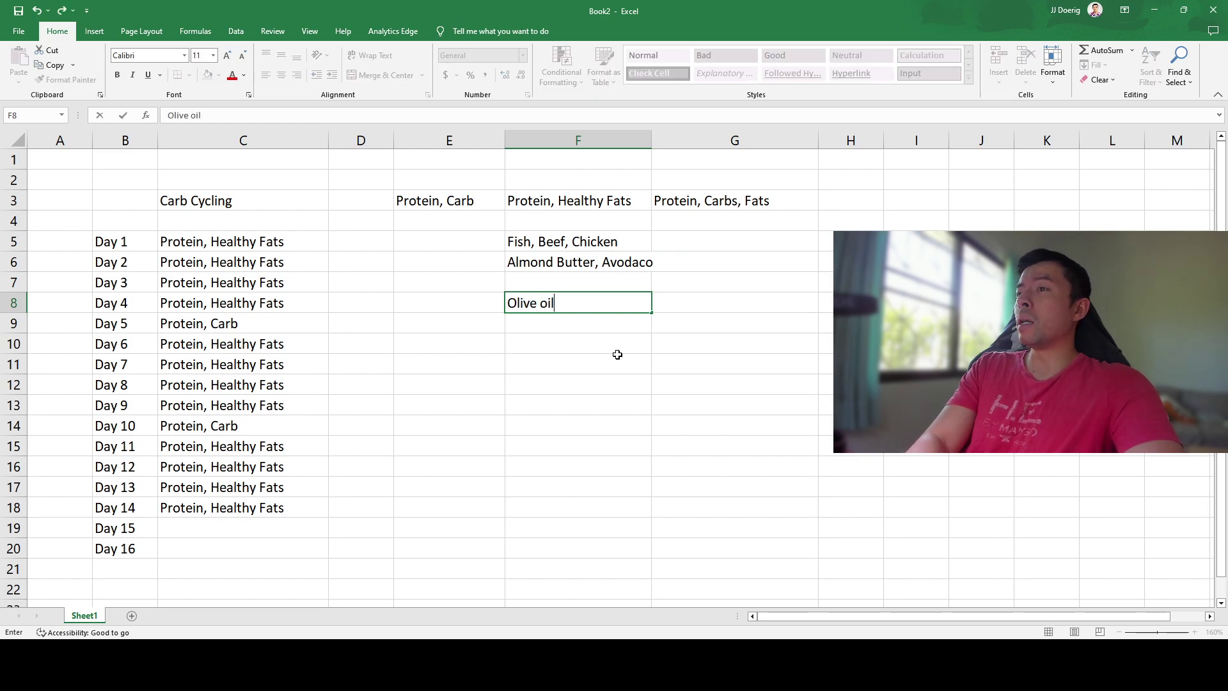
type(", Grapeseed oi")
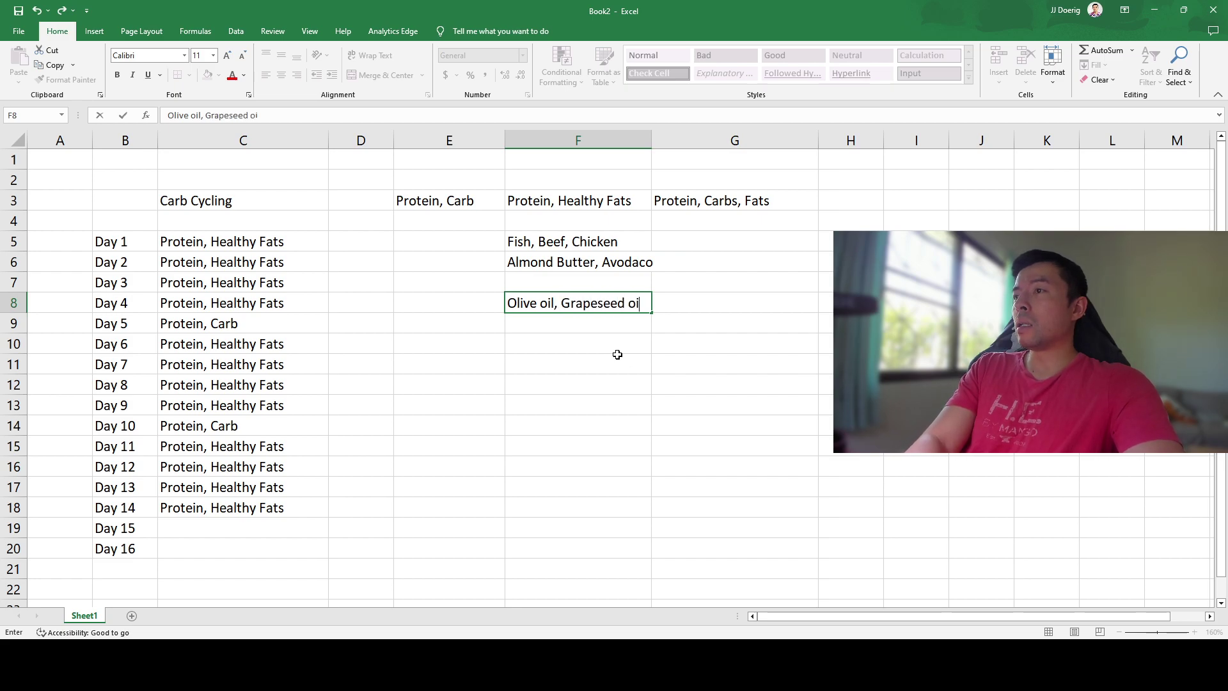
type("l.")
key("BackSpace")
key("Return")
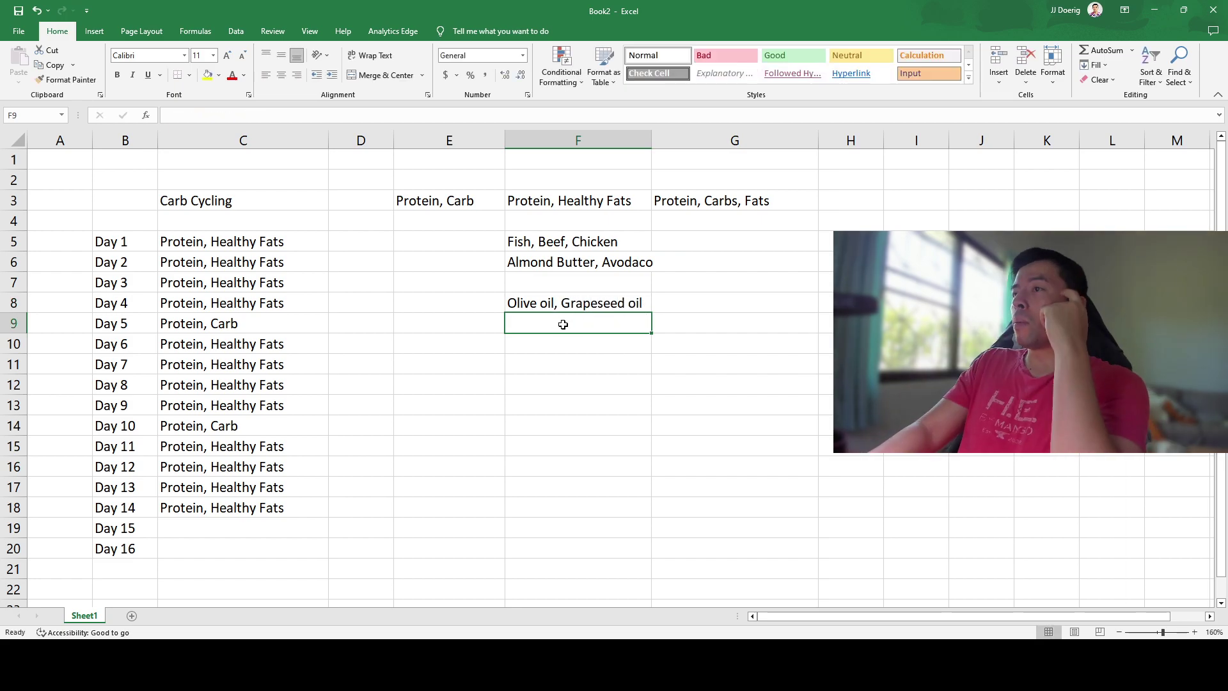
- Review the foods listed in column F against the meal types assigned to Day 1 through Day 4
left_click(534, 303)
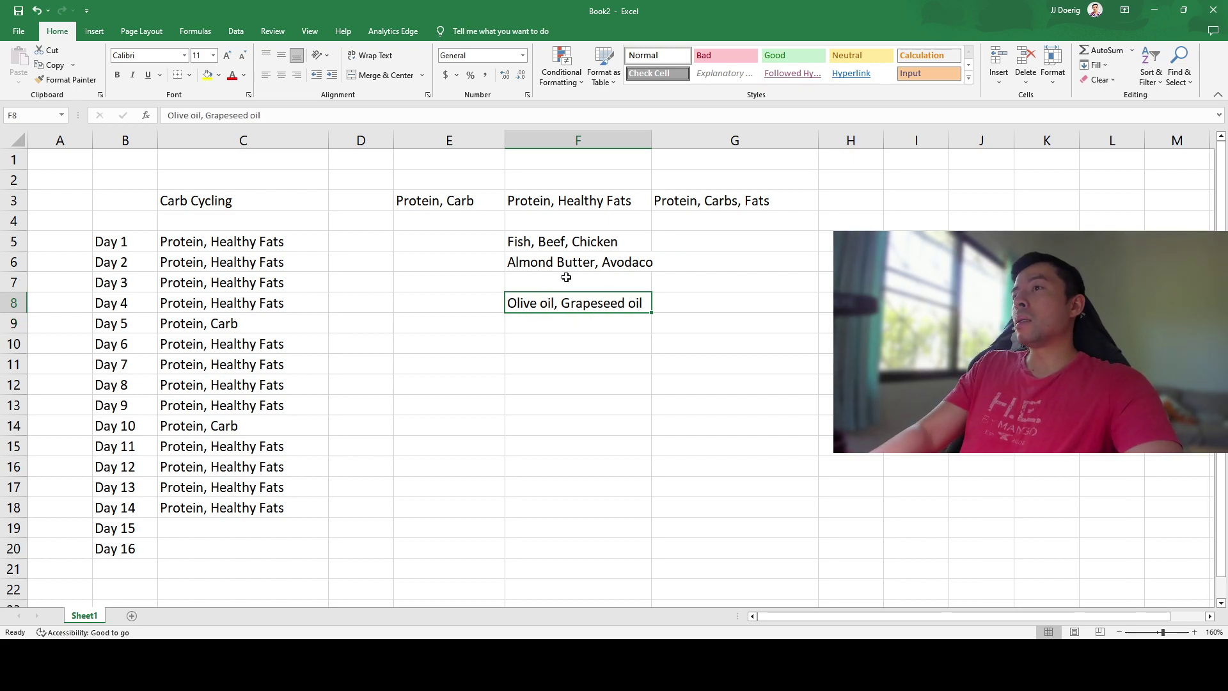
left_click(525, 268)
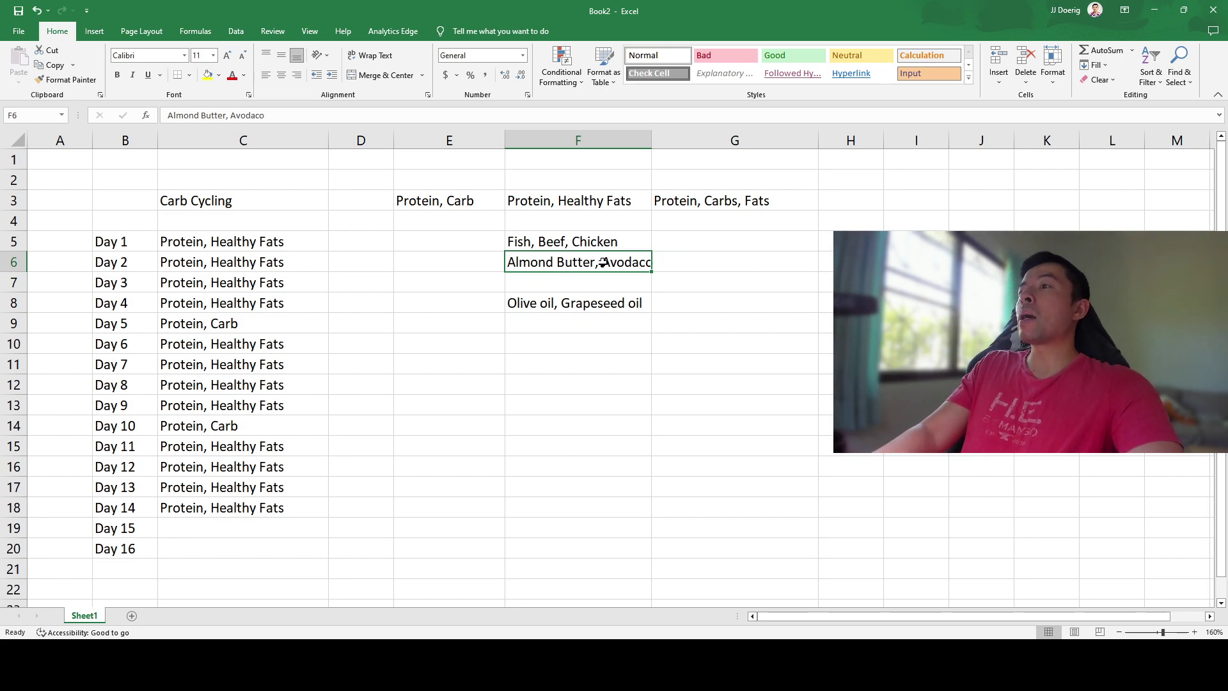
left_click(544, 308)
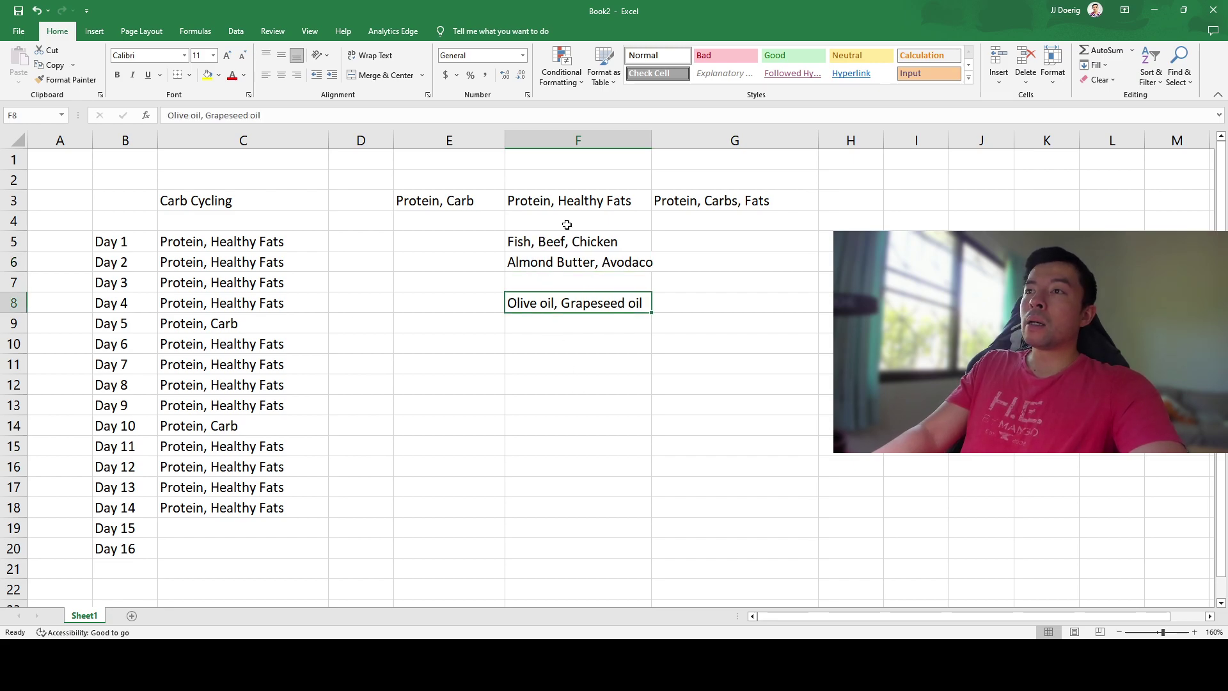
left_click_drag(195, 241, 222, 297)
left_click(228, 284)
left_click_drag(233, 240, 236, 301)
left_click(575, 202)
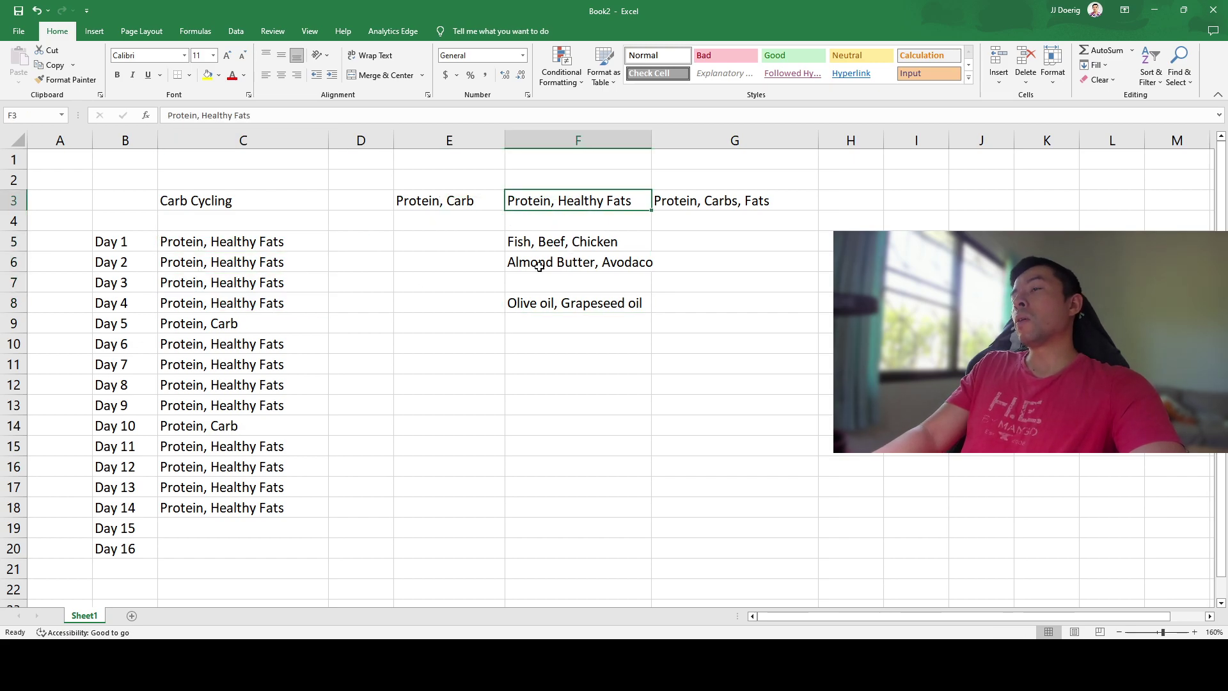
left_click_drag(516, 242, 628, 266)
left_click(515, 246)
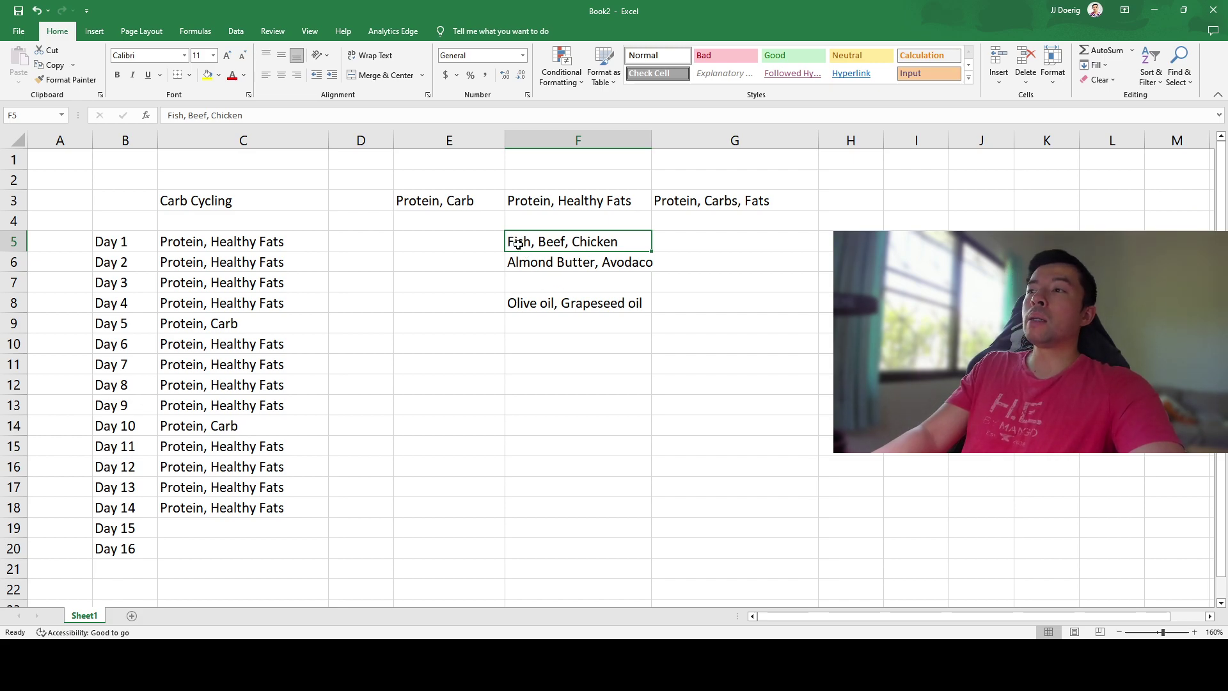
left_click(525, 263)
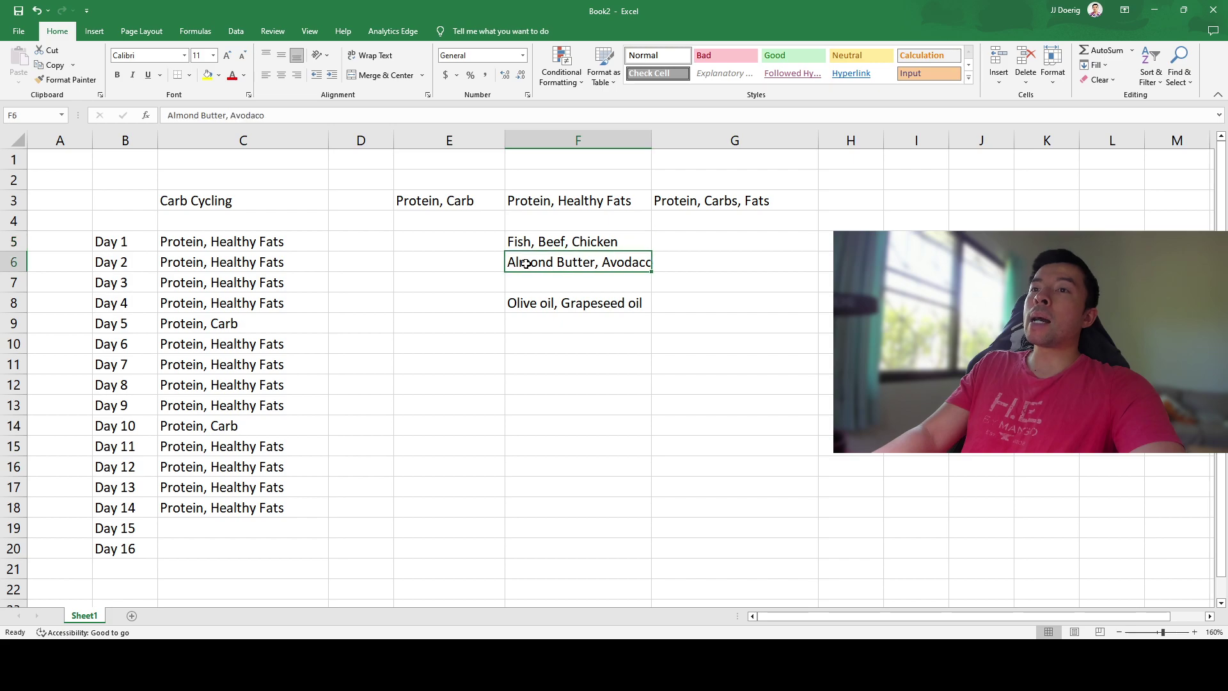
left_click_drag(273, 245, 282, 301)
left_click(523, 262)
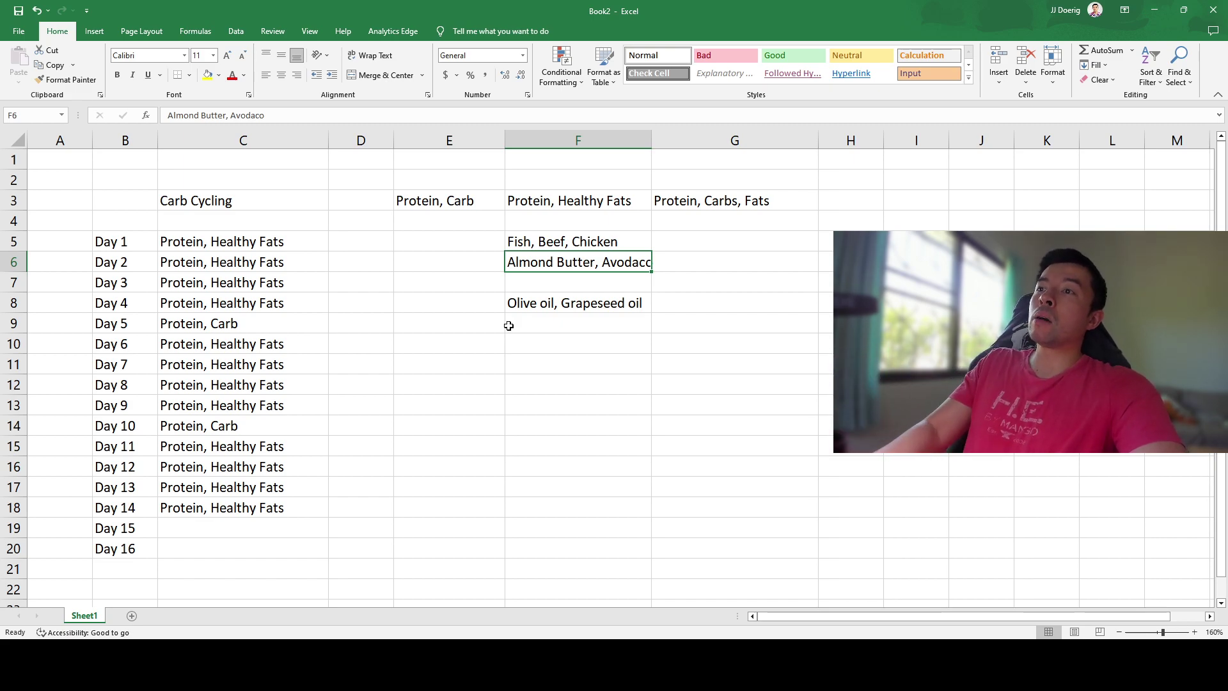
left_click_drag(454, 200, 449, 409)
left_click(431, 276)
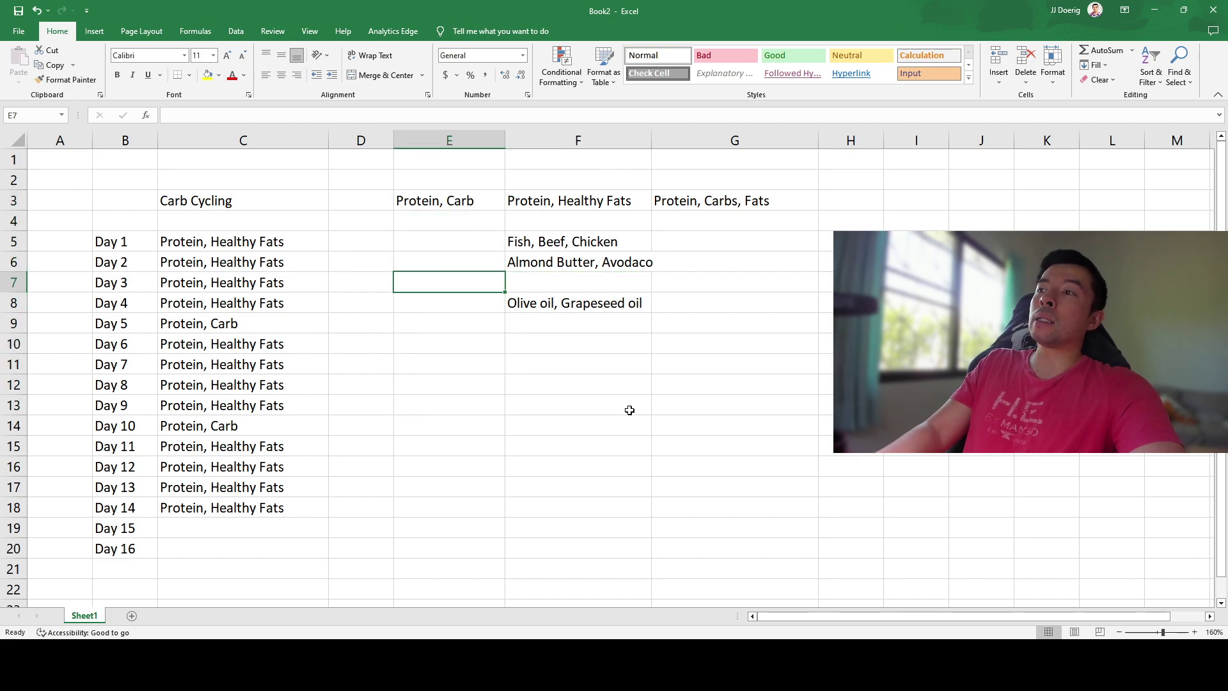
left_click(529, 305)
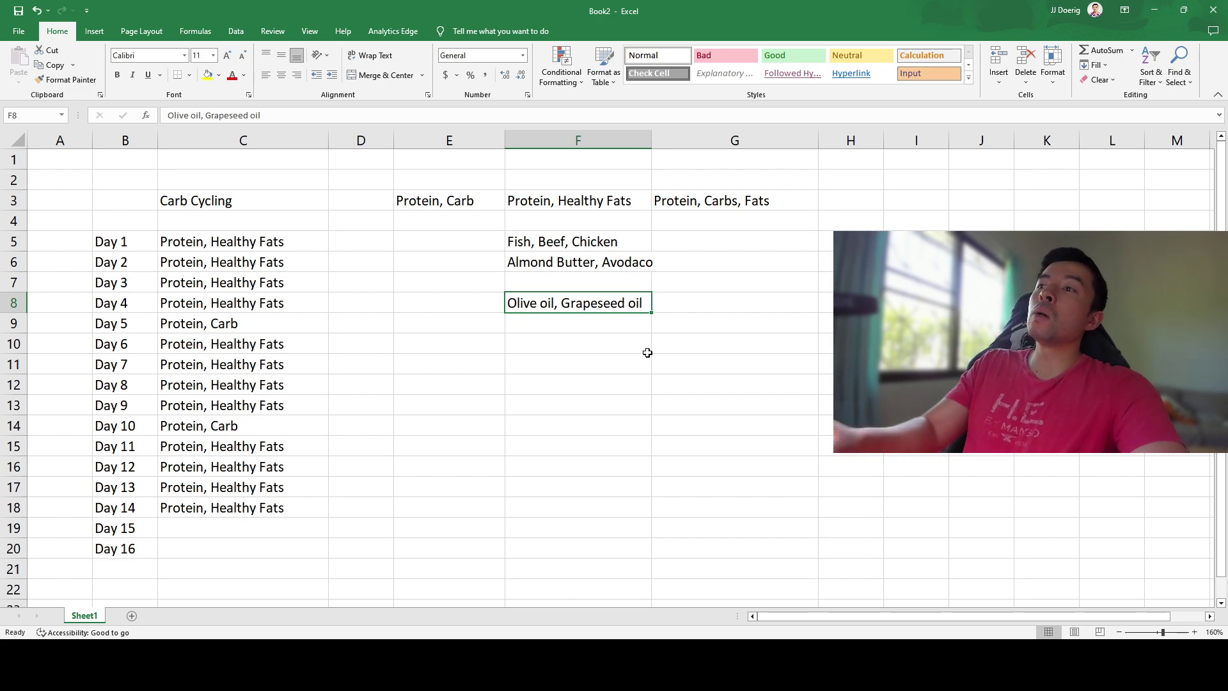
left_click(591, 260)
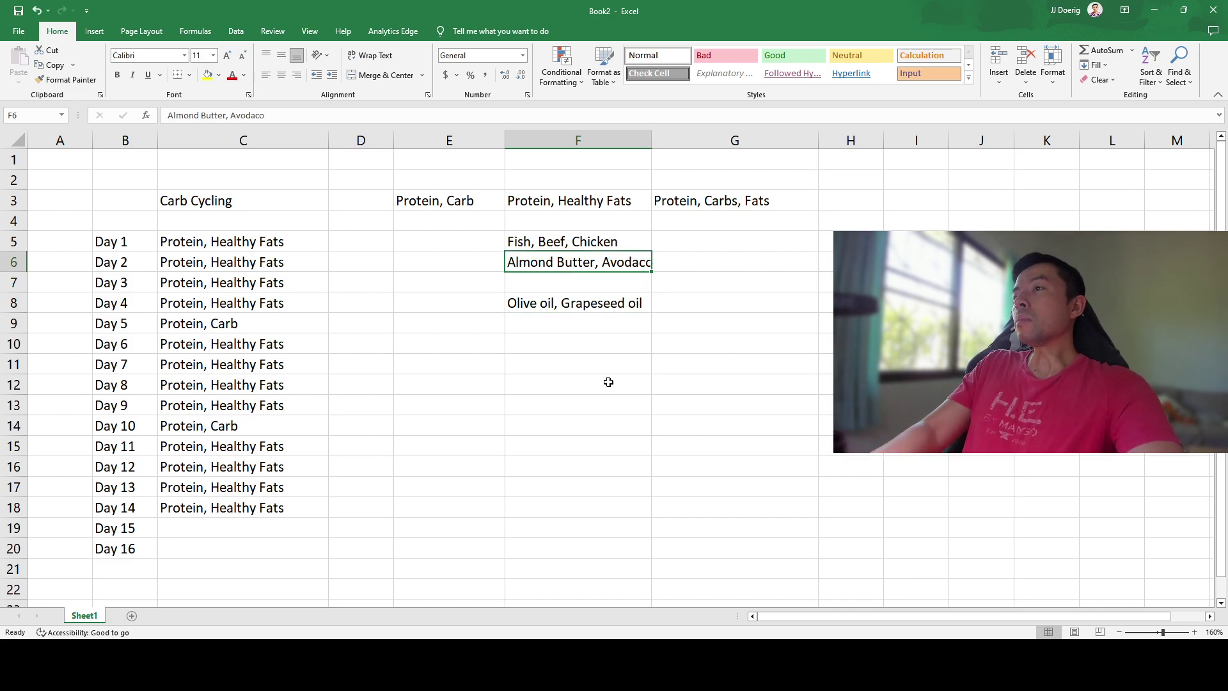
- Widen column F so the "Almond Butter, Avodaco" entry fits inside its cell
left_click_drag(659, 145, 659, 144)
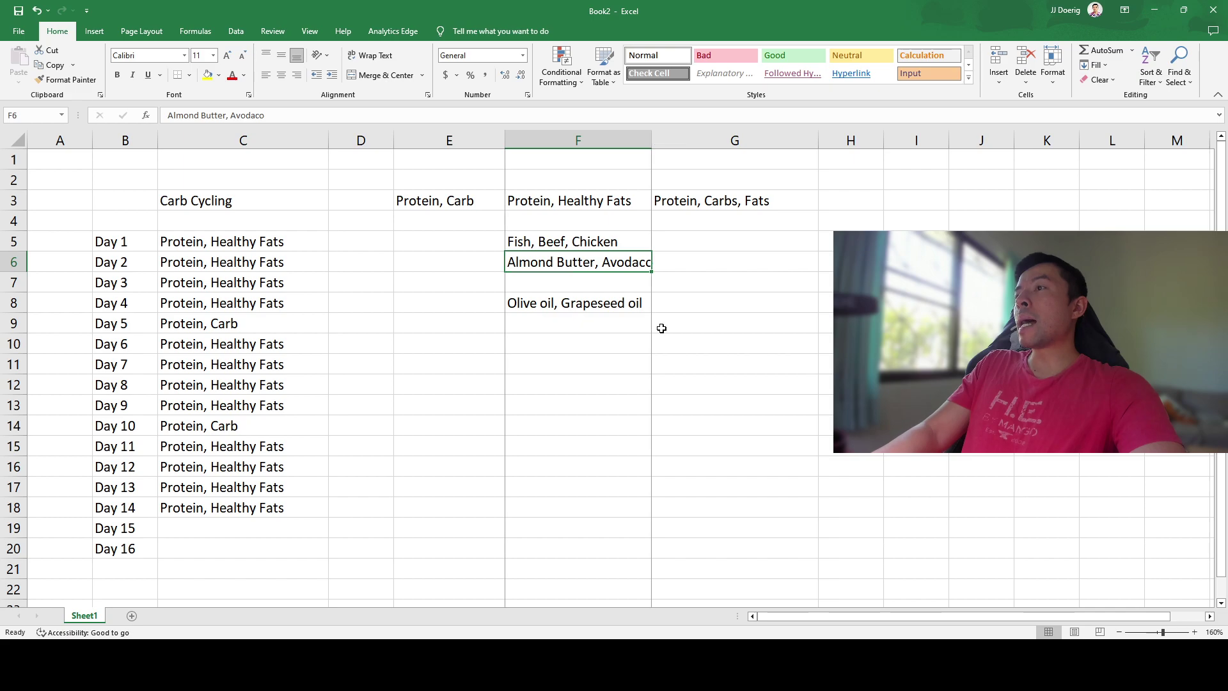
left_click_drag(650, 333, 672, 333)
left_click(608, 334)
- Go over the oil, fat and protein entries in F8, F6 and F5, and the Day 1 meal type in C5
left_click(554, 280)
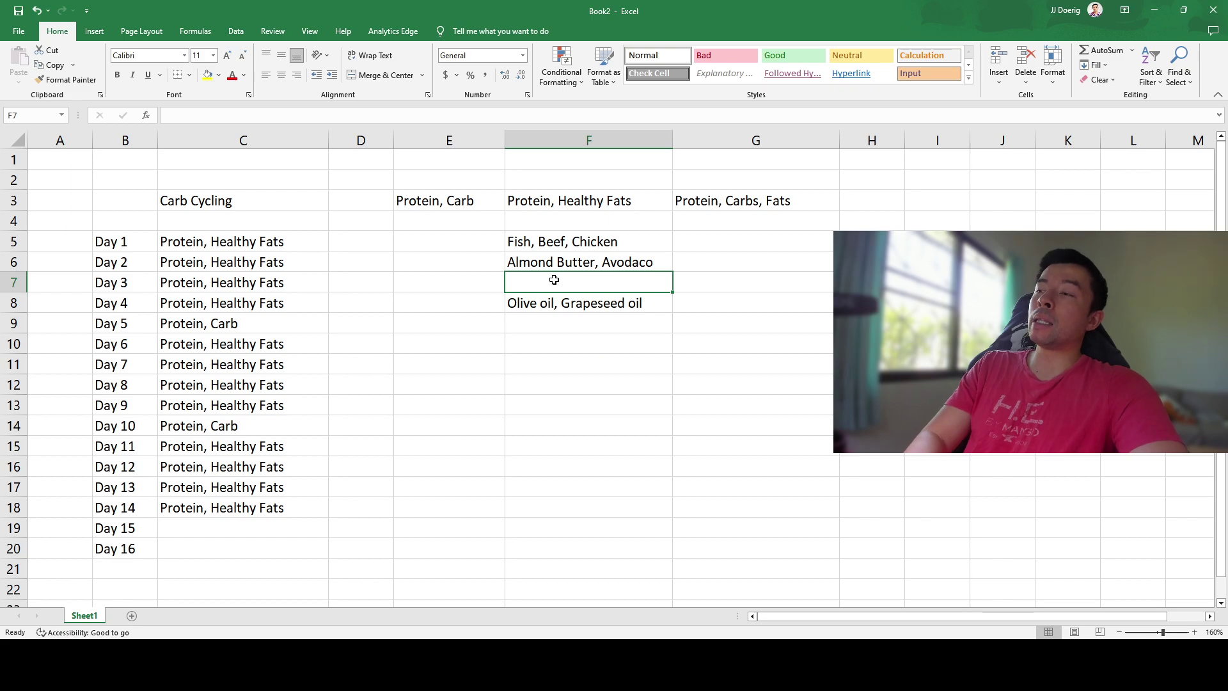
left_click(550, 305)
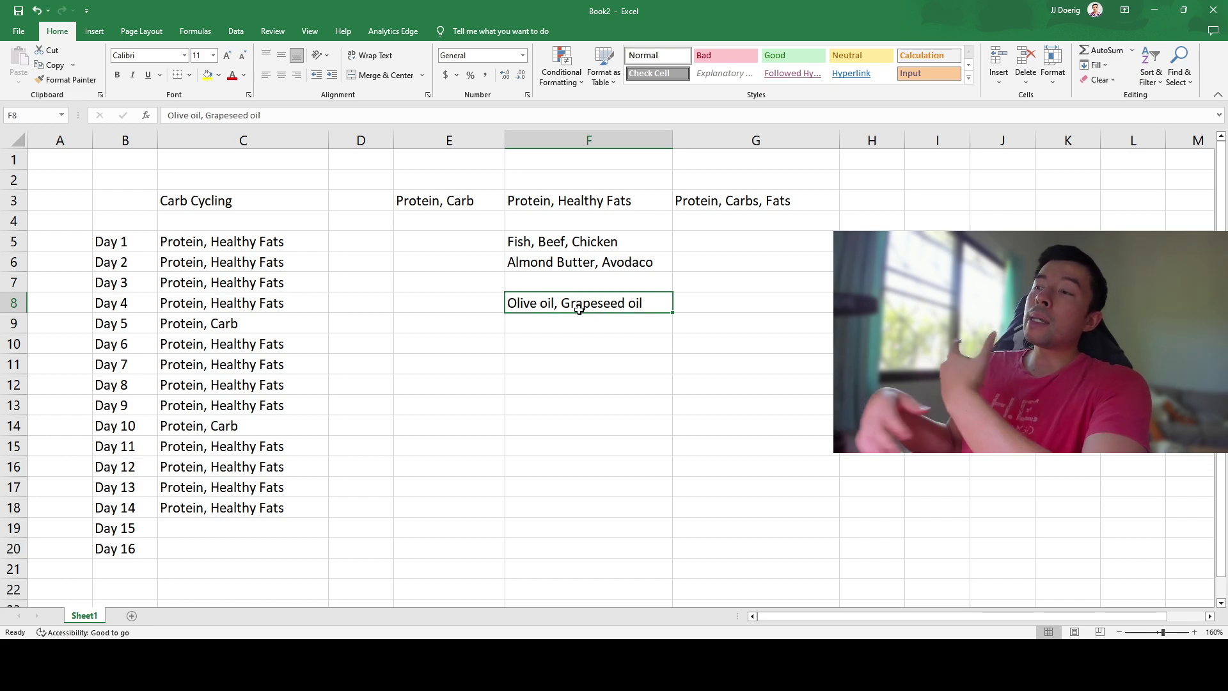
left_click(531, 269)
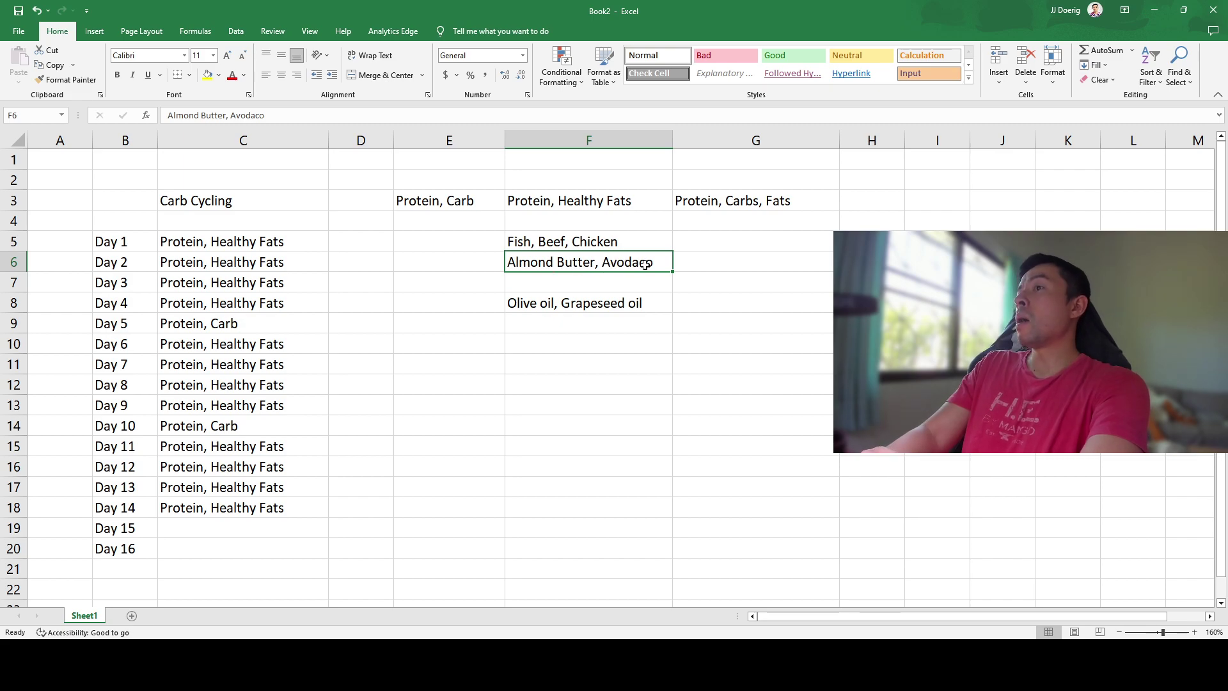
left_click(543, 308)
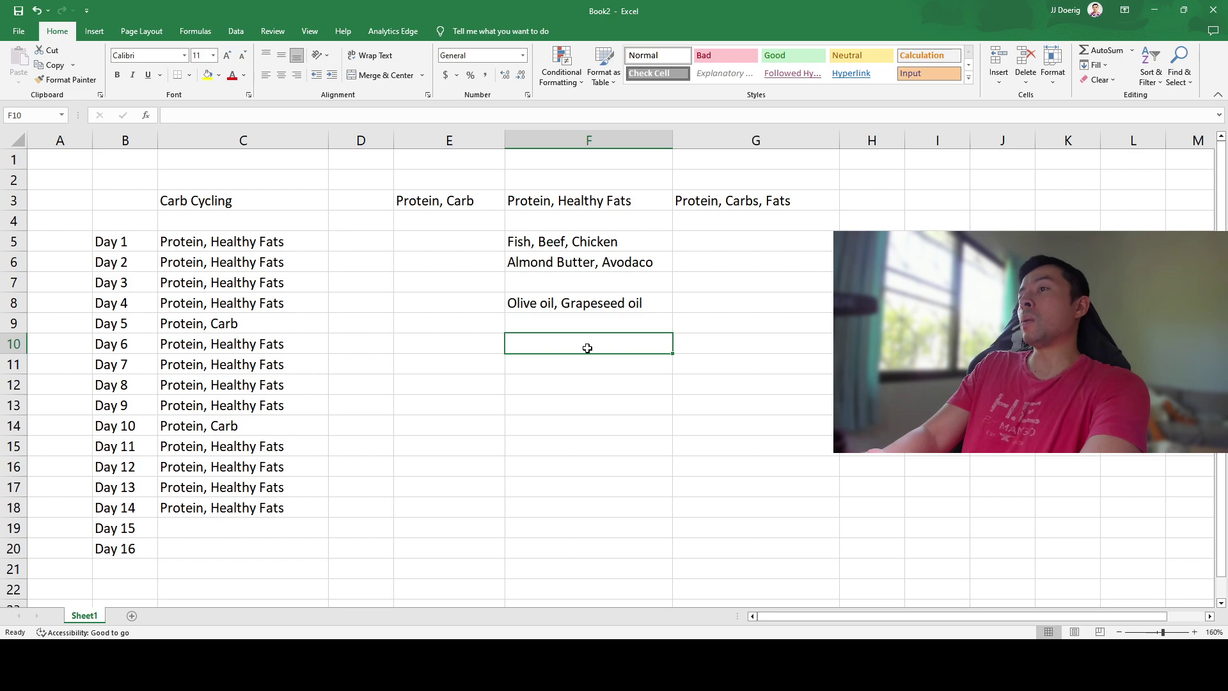
left_click(548, 262)
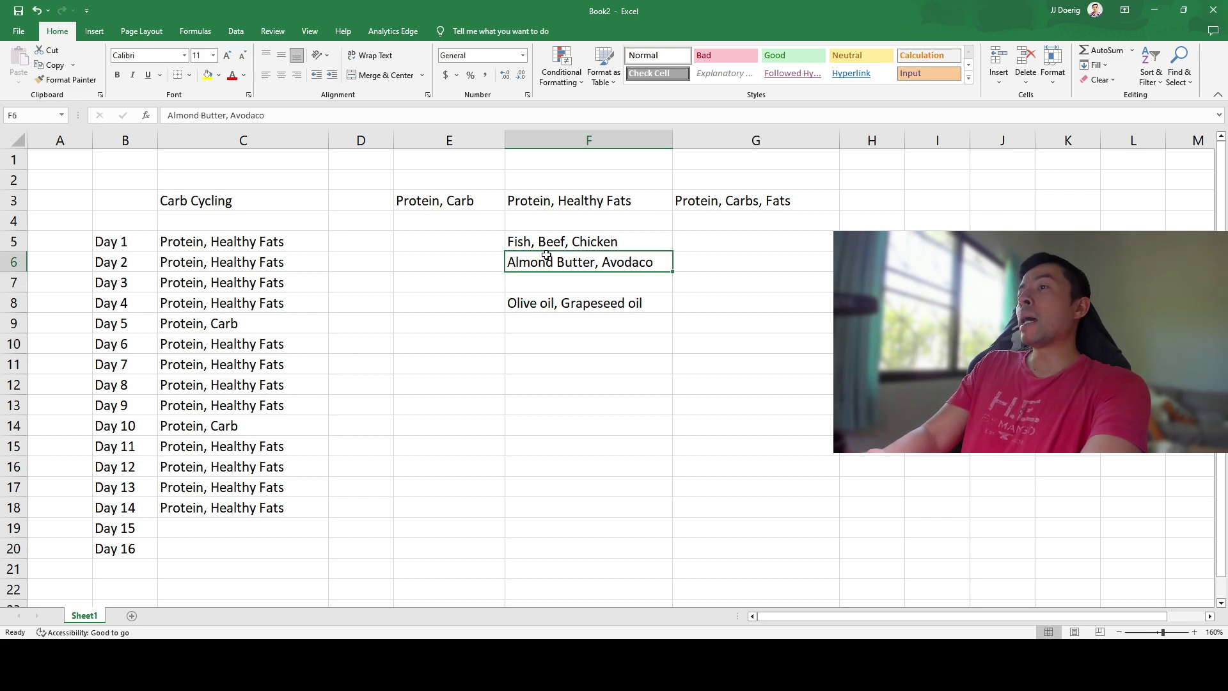
left_click(537, 241)
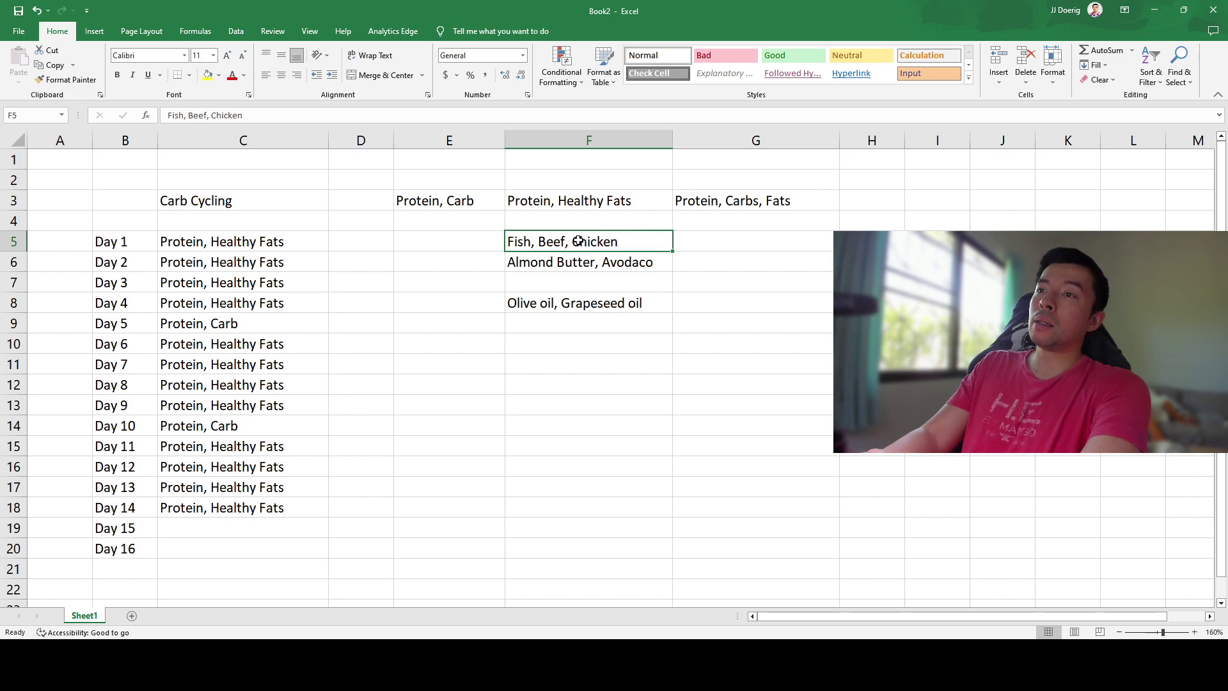
left_click(288, 240)
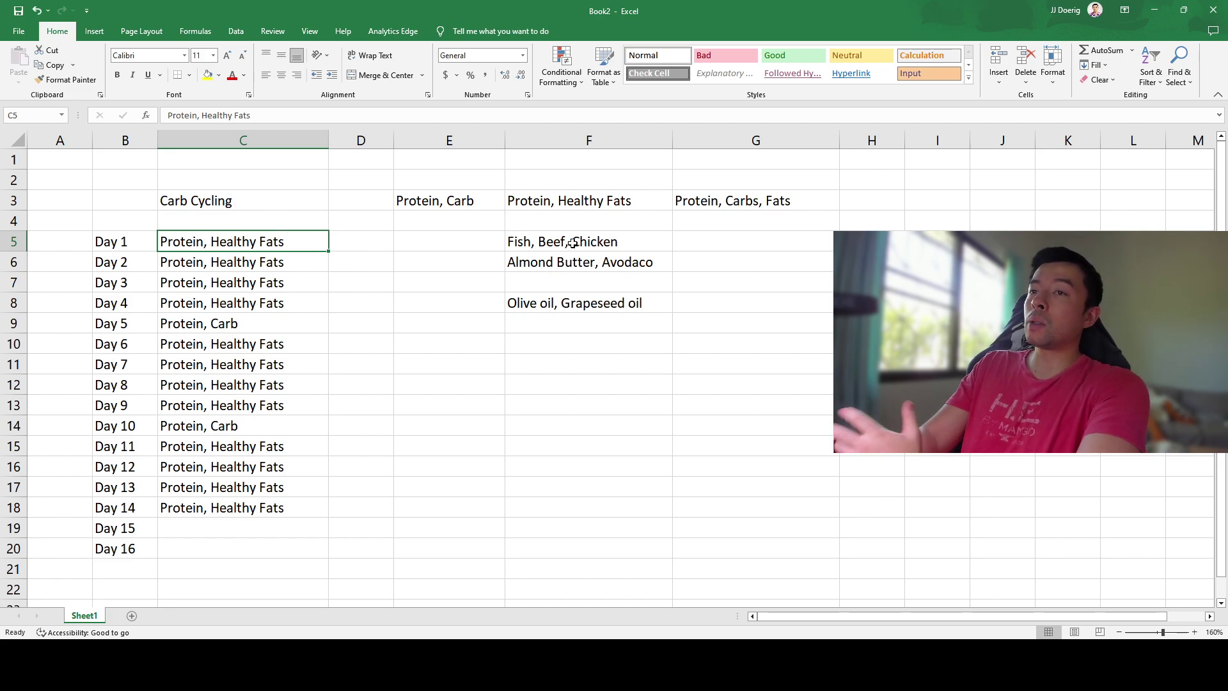
- Review the "Protein, Healthy Fats" heading in F3 and its foods down to F8 against the Day 1 to Day 4 meal types
left_click(544, 201)
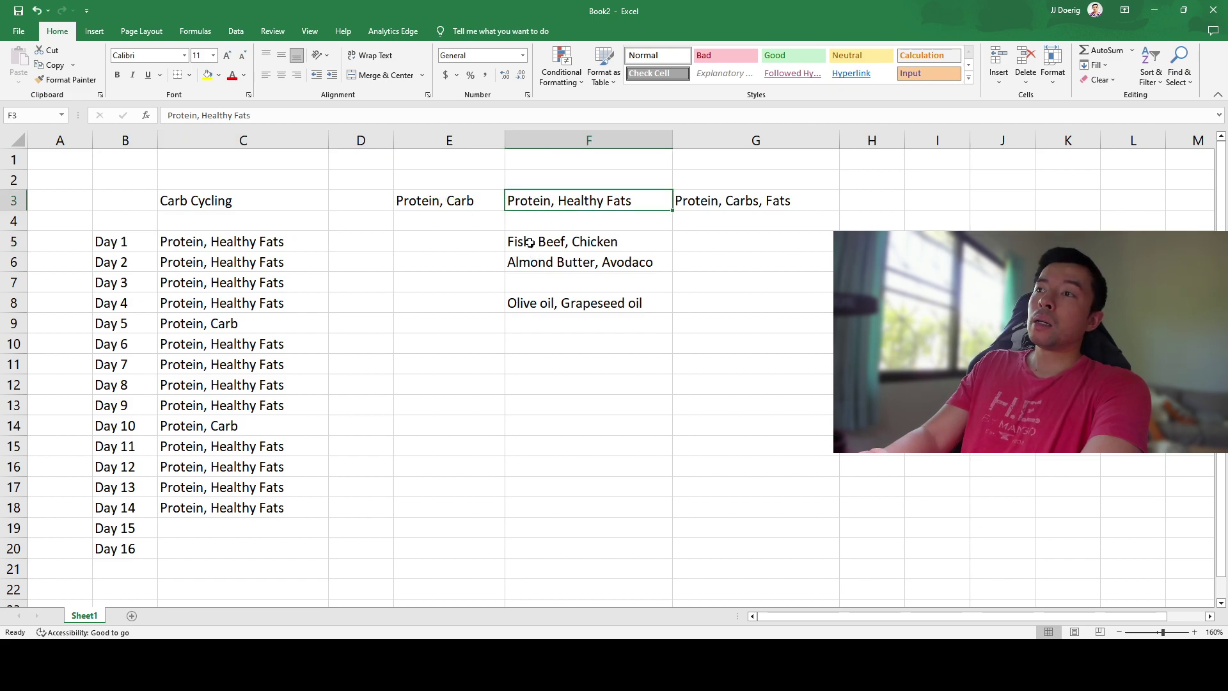
left_click_drag(256, 244, 267, 301)
left_click(568, 249)
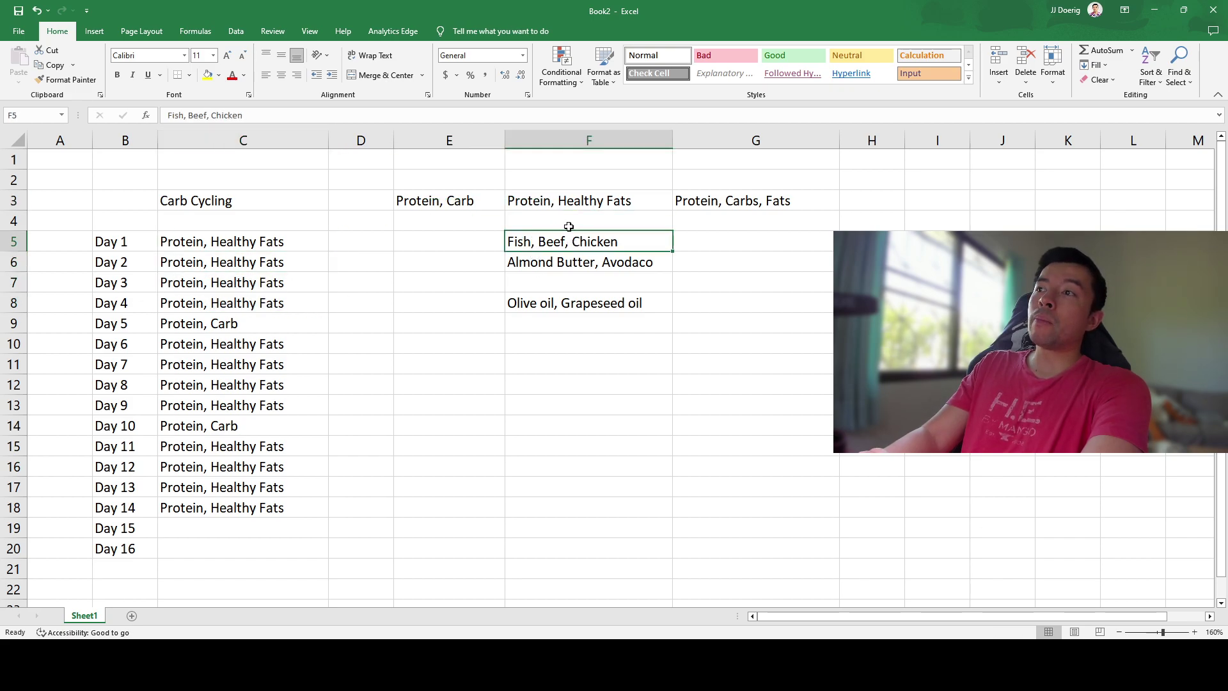
left_click(556, 202)
left_click(539, 244)
left_click(540, 264)
left_click_drag(555, 198, 572, 303)
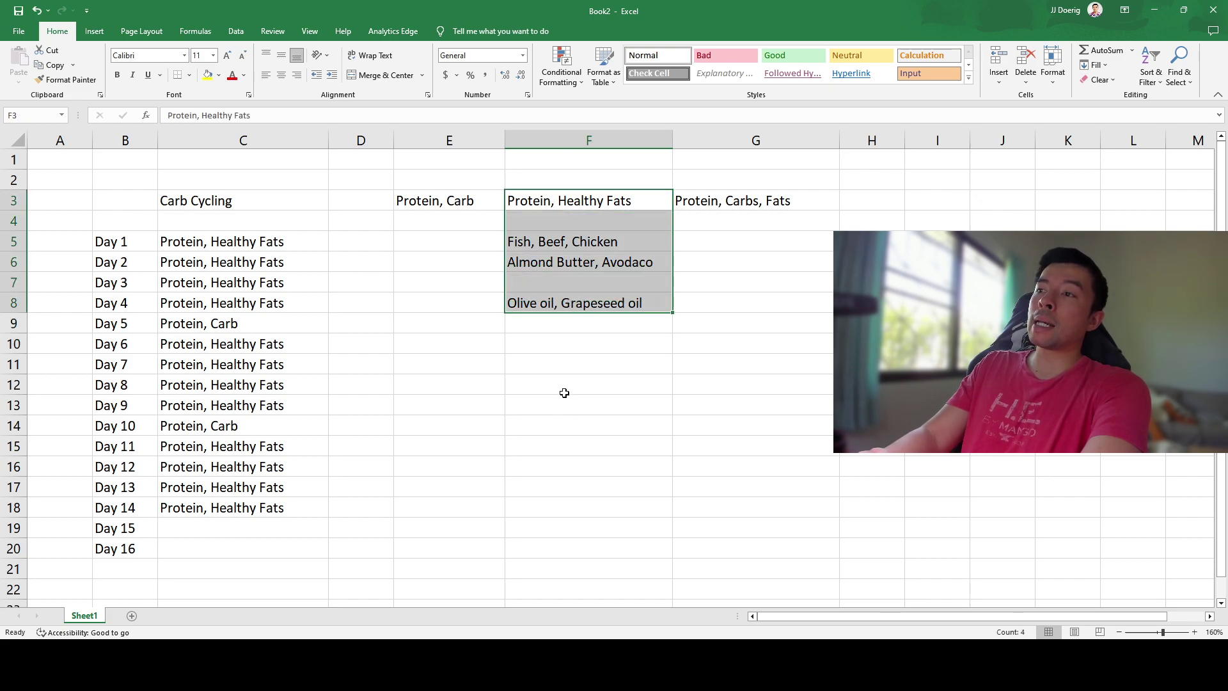
- Enter "1500 cal" in F10, below the healthy fats food list
left_click(563, 387)
left_click(550, 351)
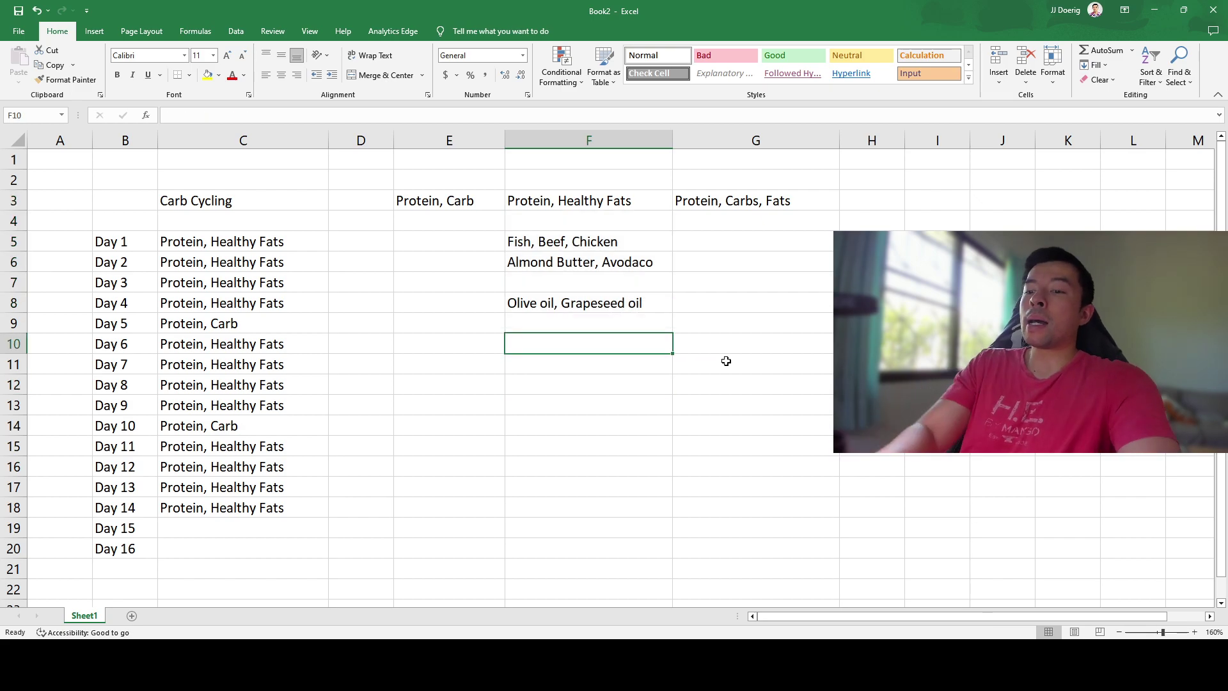
type("1500 ")
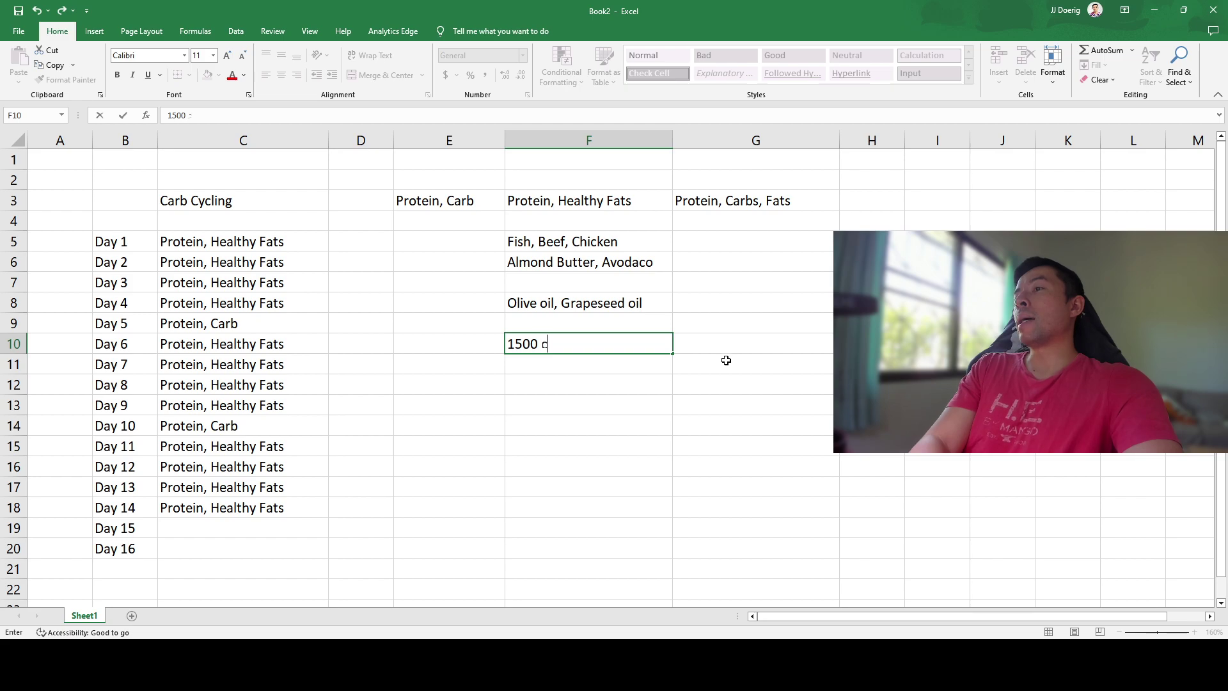
type("cal")
key("Return")
key("Return")
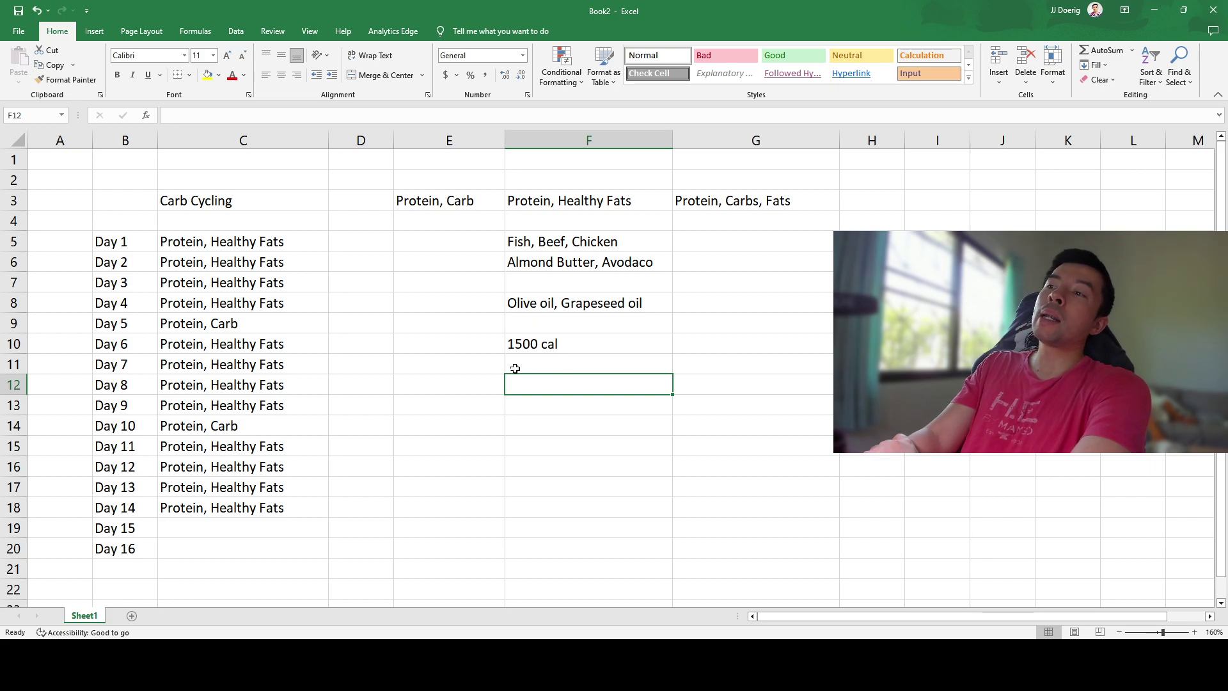
left_click(525, 346)
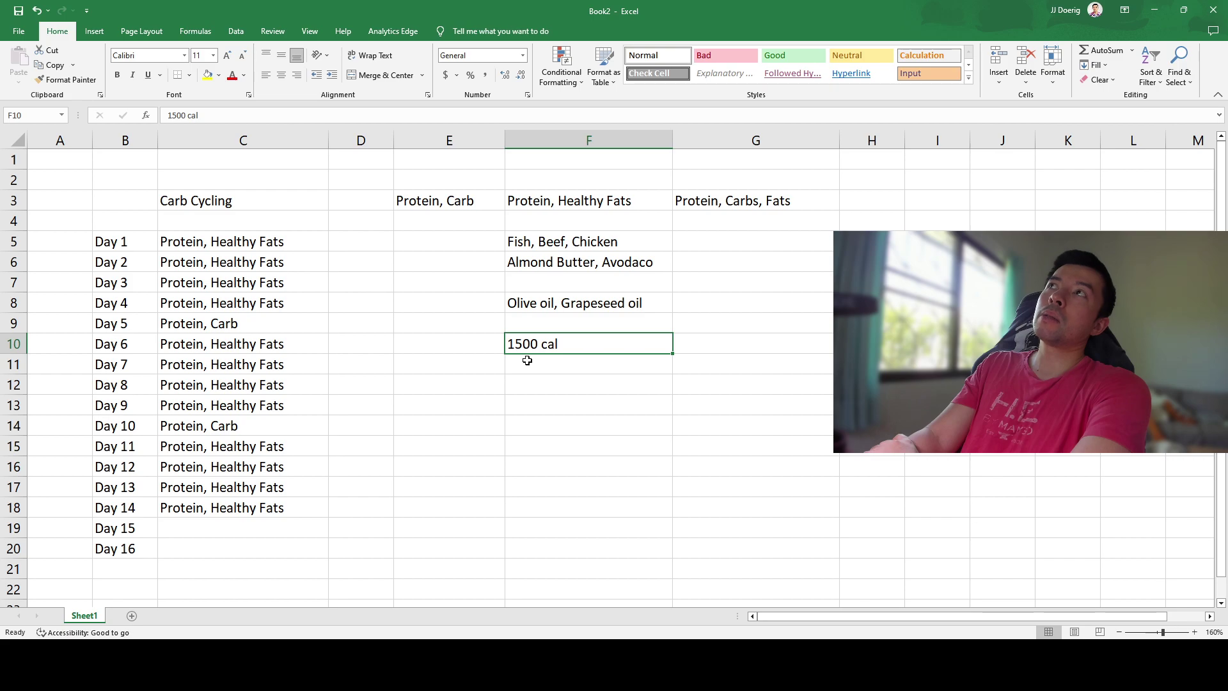
left_click(590, 396)
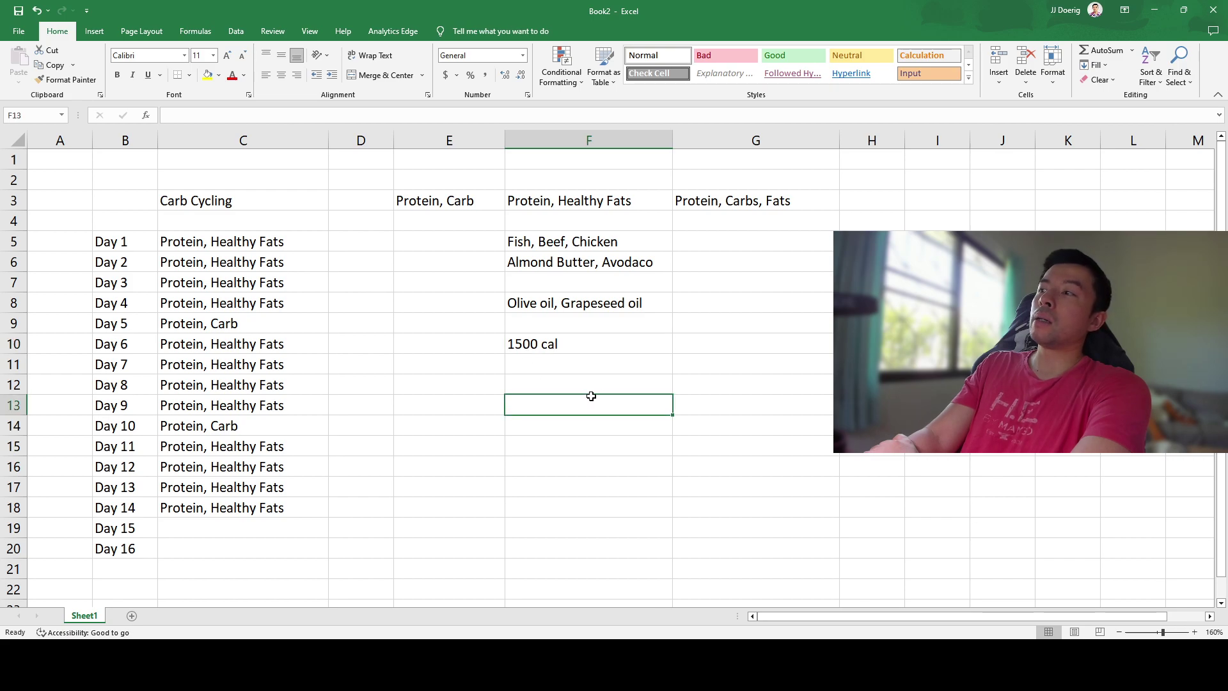
- Fill row 5 with the fat reference: "1gr" in H5, "fat" in I5 and its calories in J5
left_click(937, 241)
type("fat")
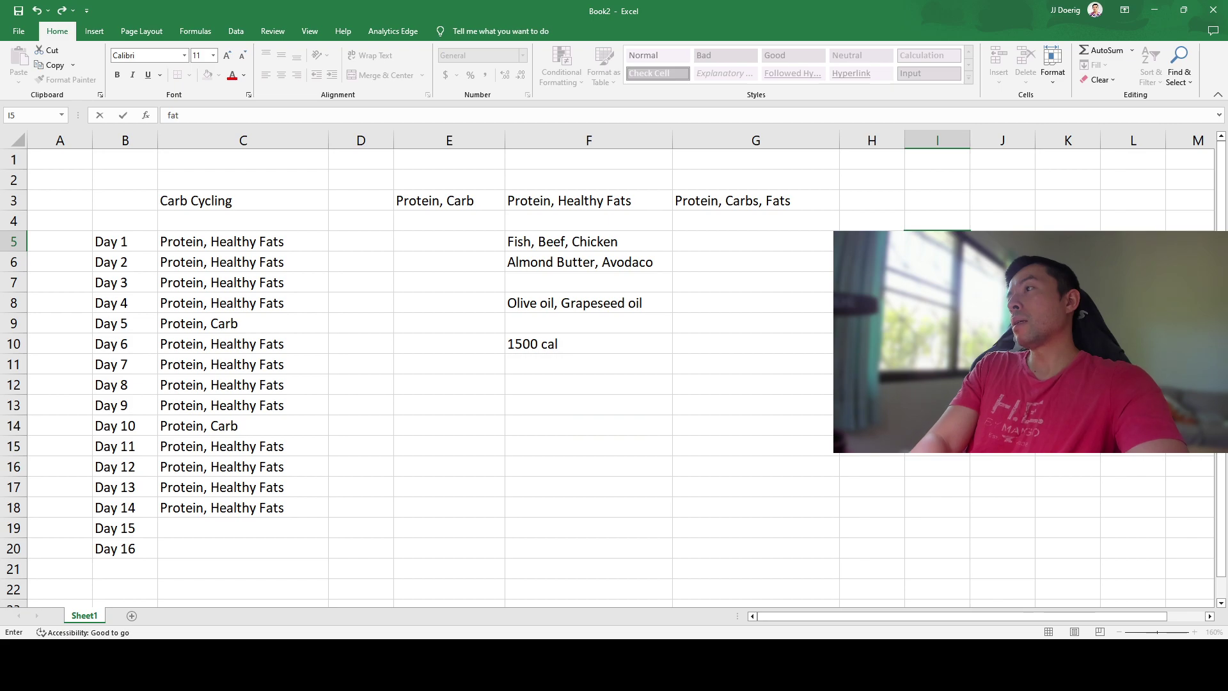
key("ctrl+Return")
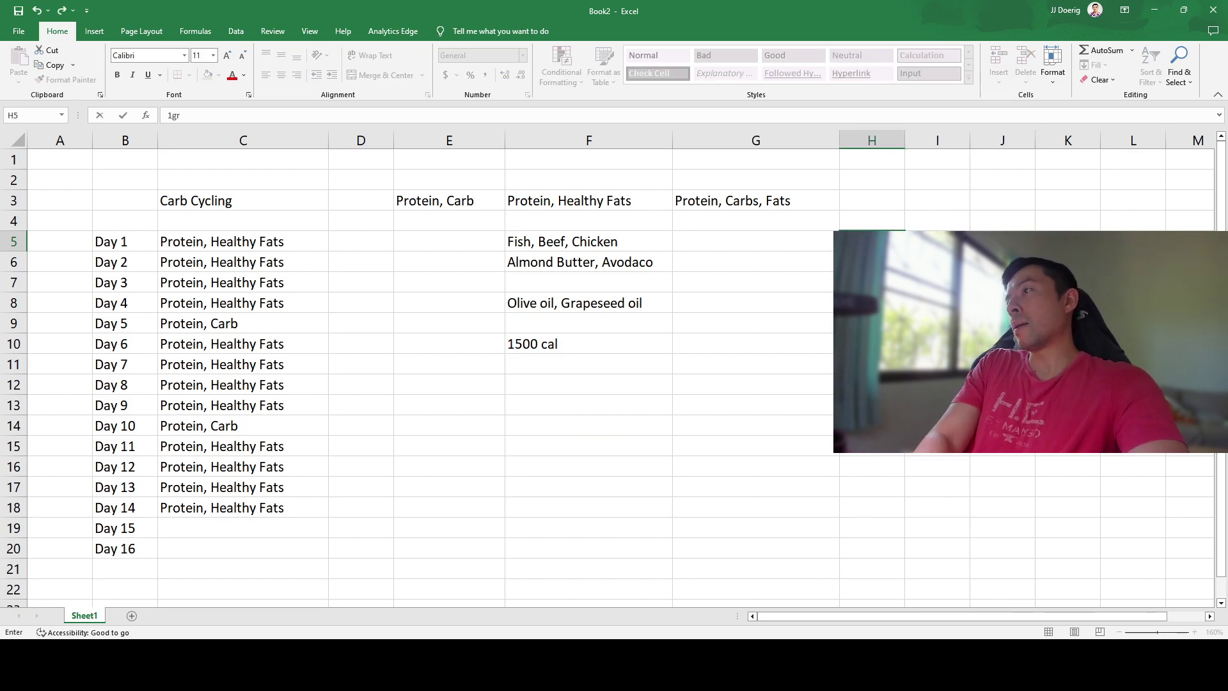
left_click(1002, 241)
type("al")
- Enter "1gr" in H6 and "carbohydrate 4 cal" in I6
left_click(871, 262)
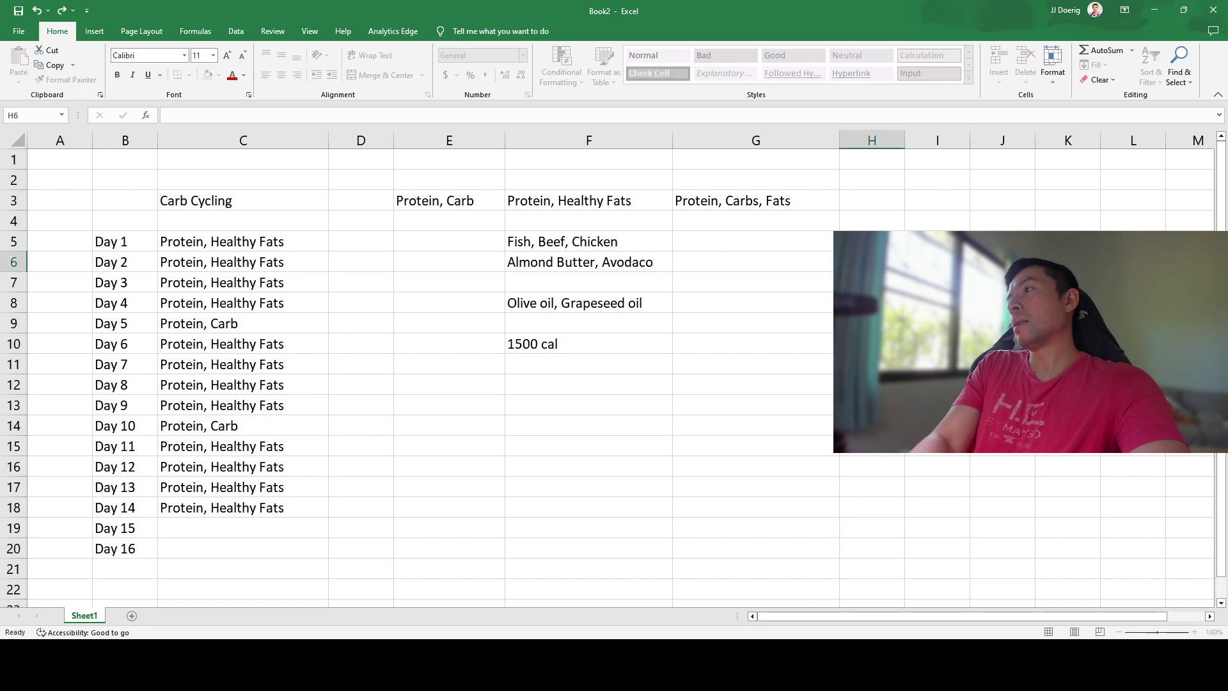
type("1gr")
left_click(937, 261)
type("carb")
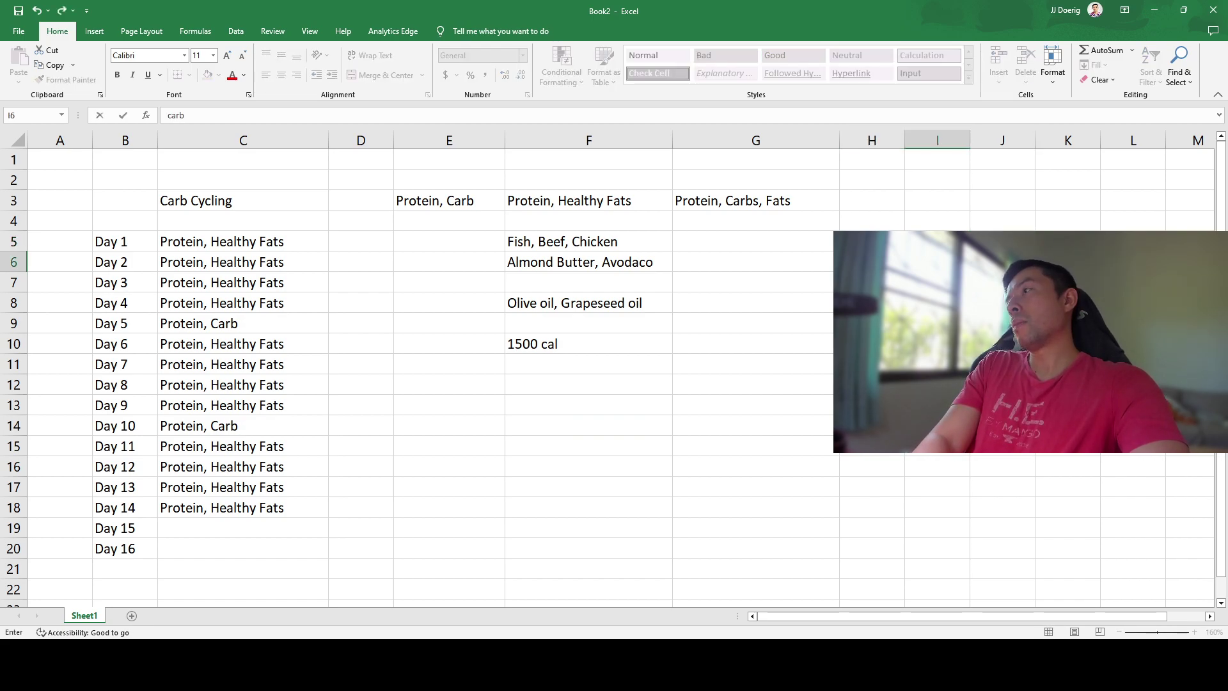
type("ohyrd")
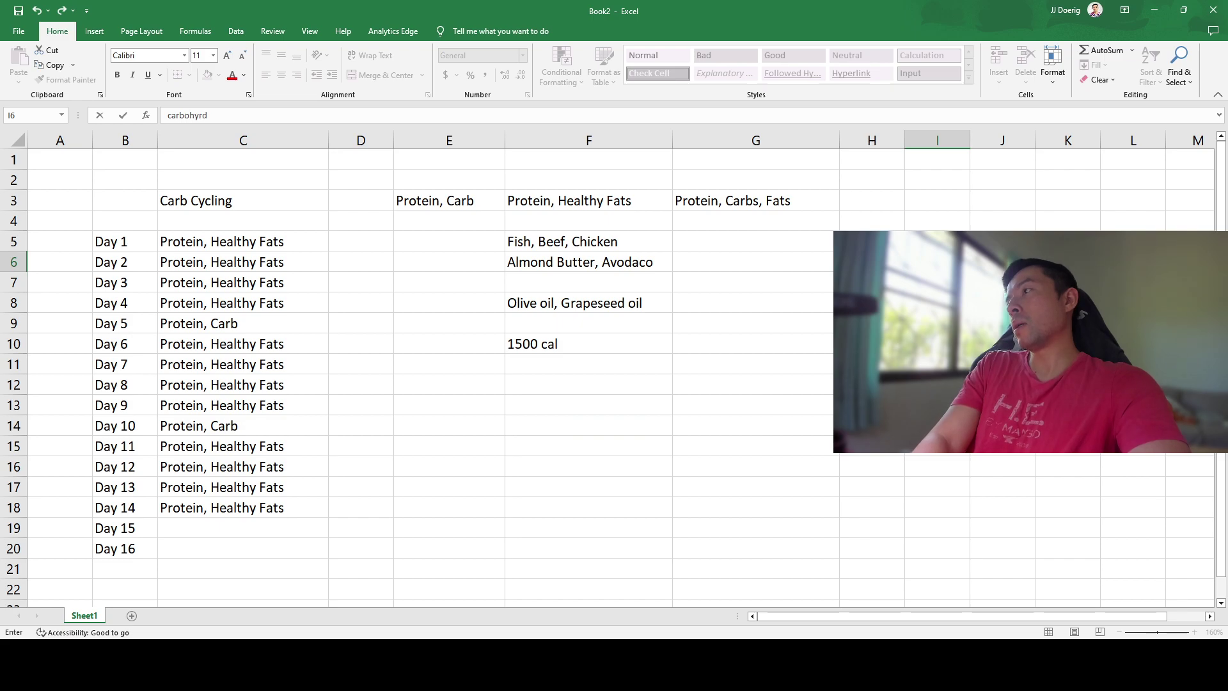
key("BackSpace")
key("BackSpace")
type("drate 4 cal")
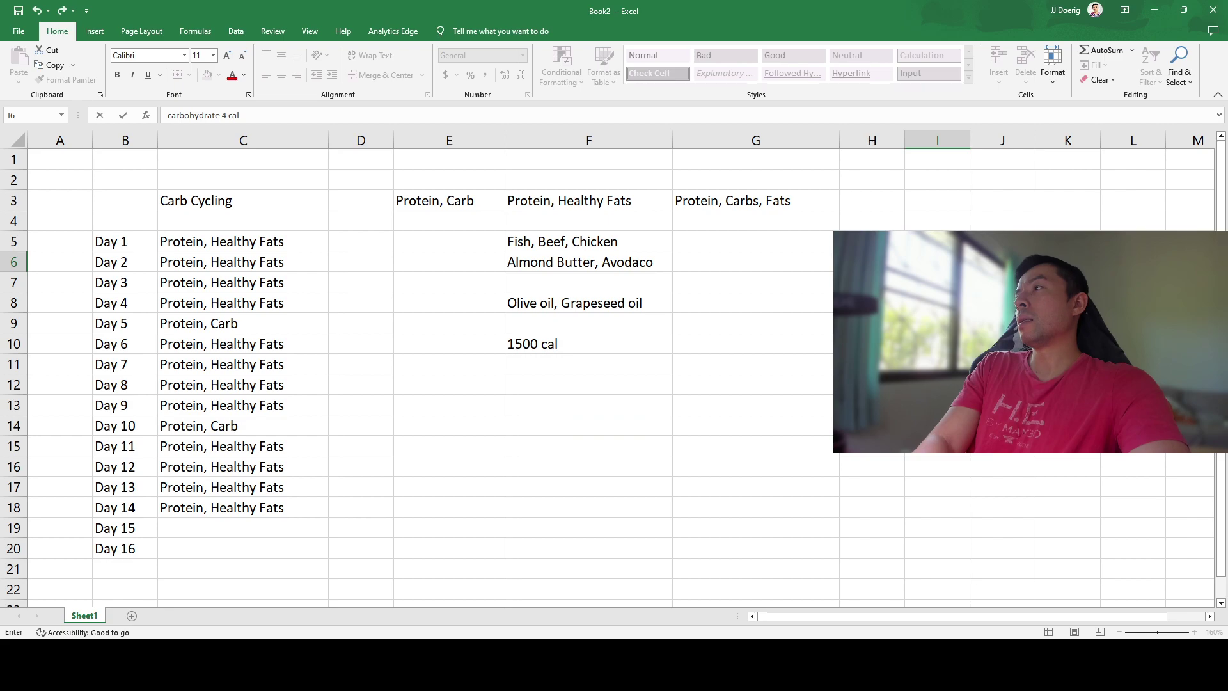
- Fill row 7 with the protein reference: "1gr" in H7, "protein" in I7 and "4 cal" in J7
left_click(871, 281)
type("1 g")
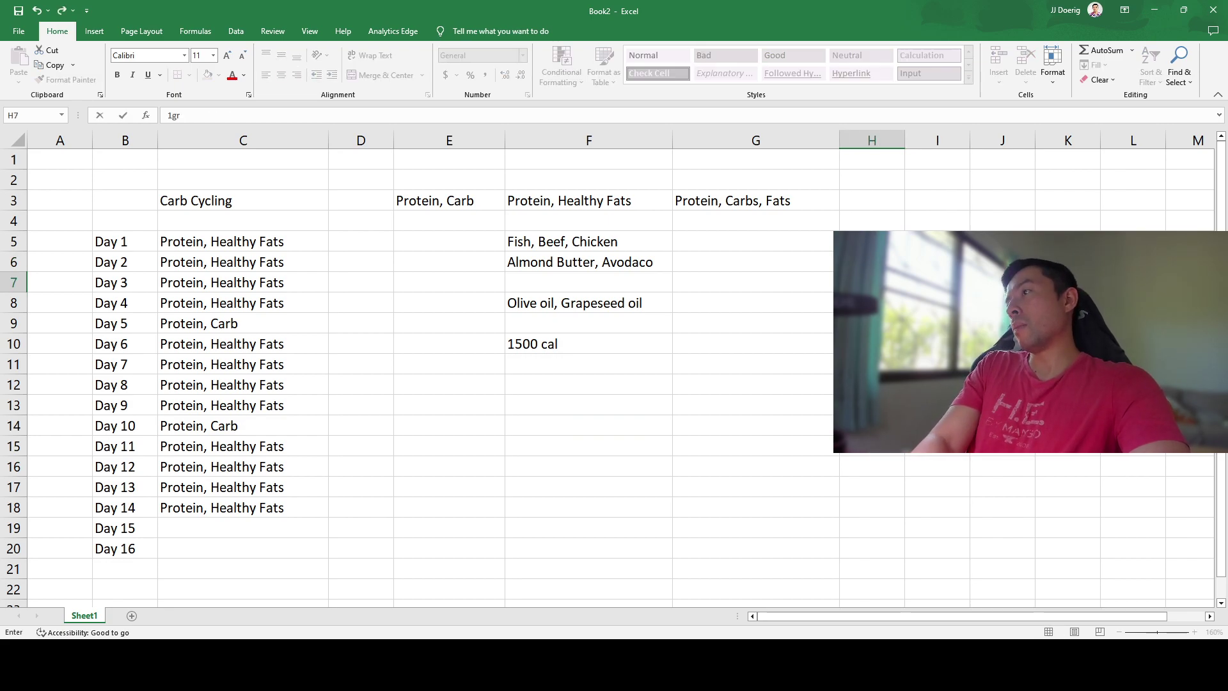
key("Tab")
type("protein")
key("Tab")
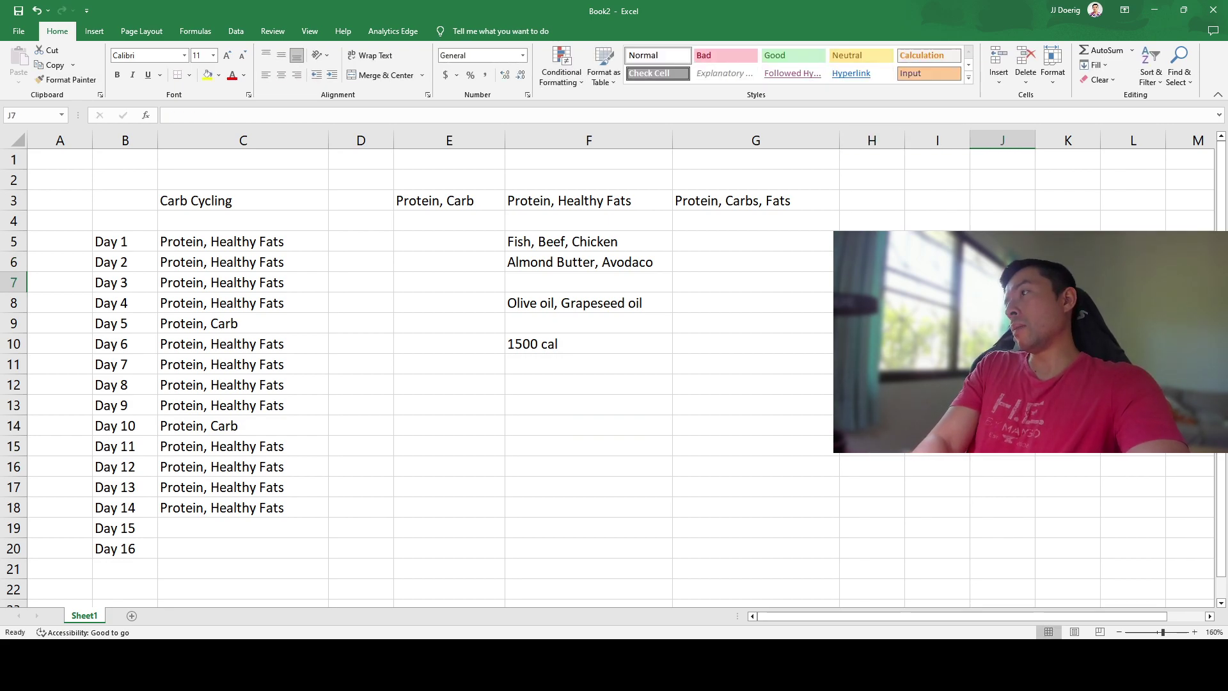
type("4 cal")
key("Return")
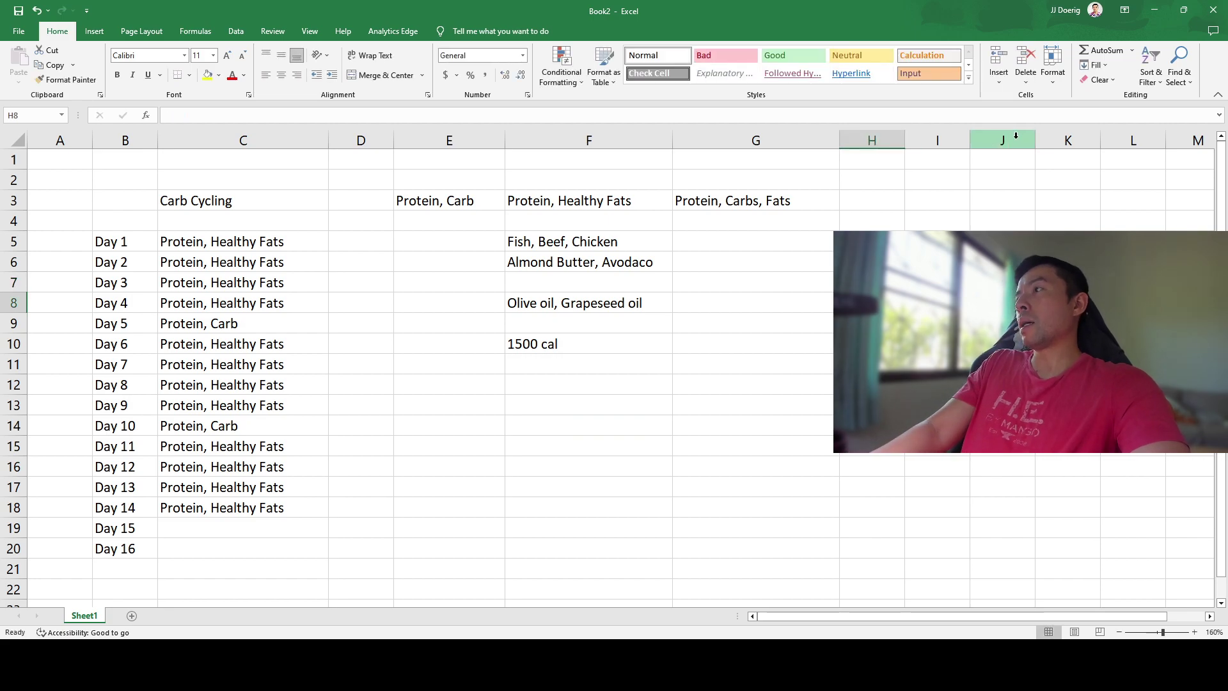
- Widen column I and move "4 cal" out of the carbohydrate entry in I6 into J6
left_click_drag(1009, 142, 1010, 141)
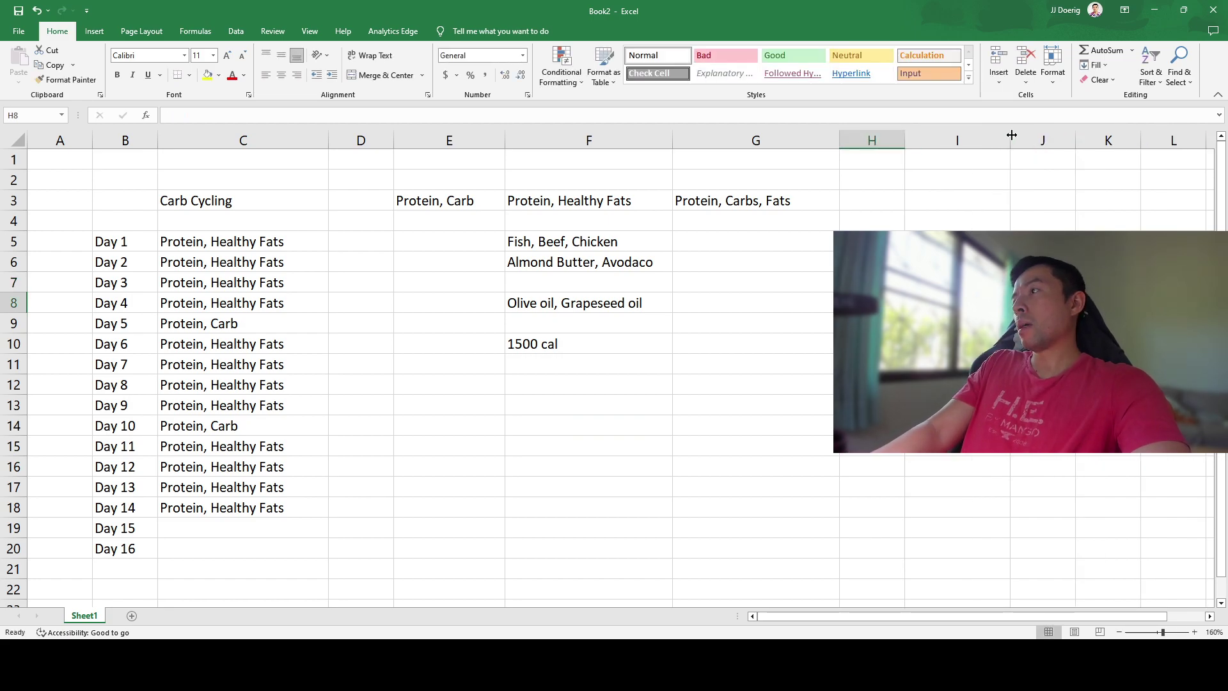
left_click(985, 261)
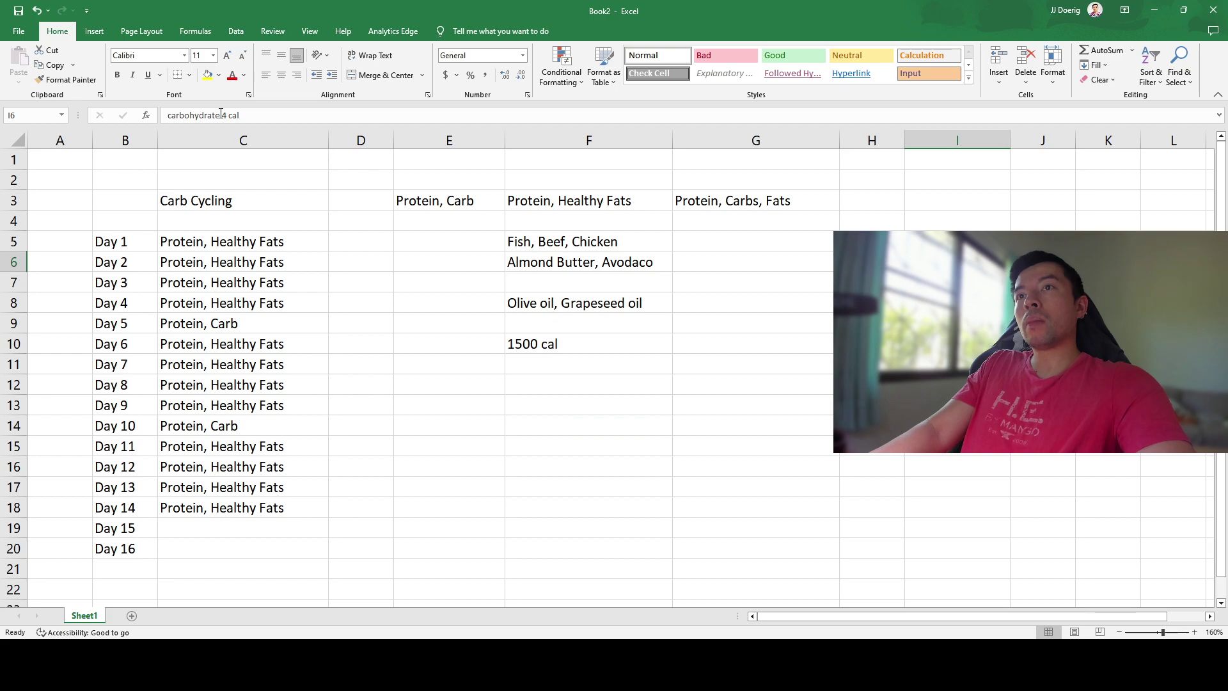
key("Escape")
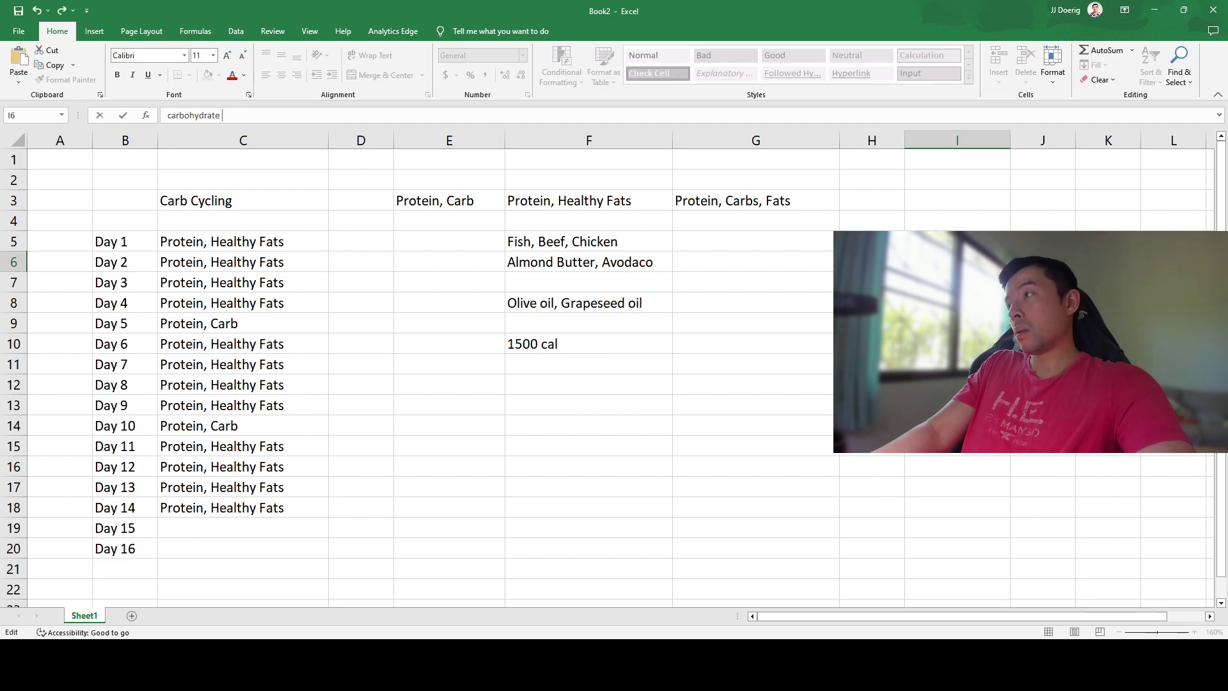
key("Right")
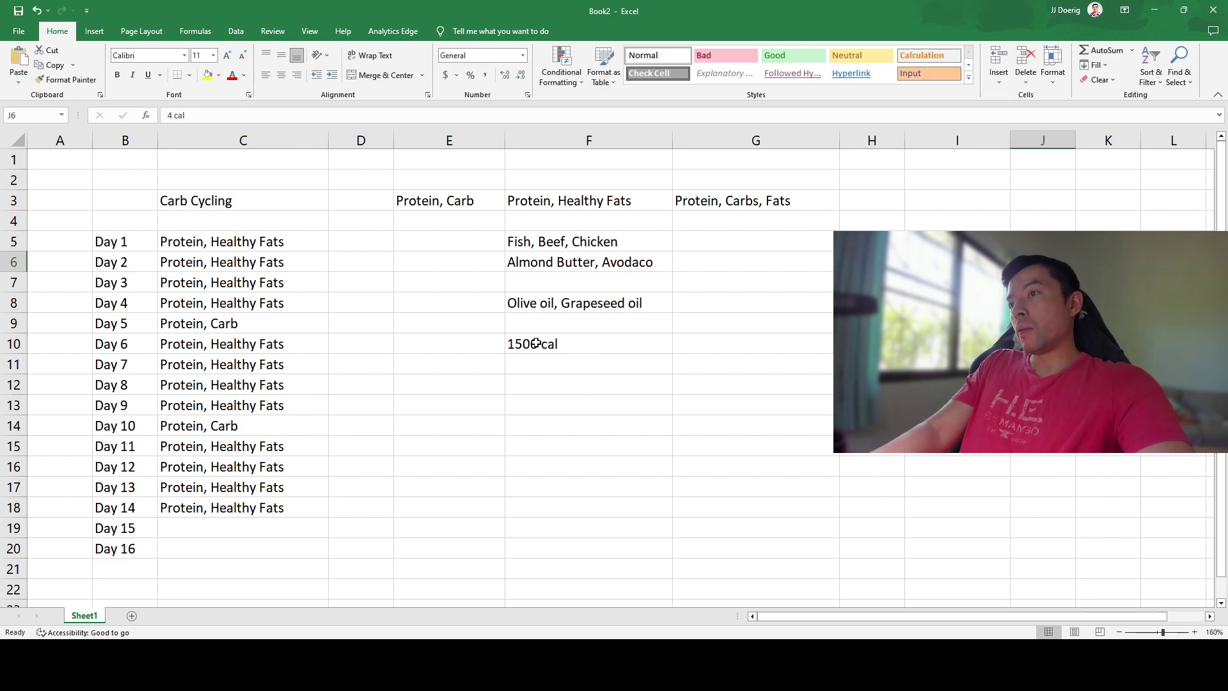
- Enter "30gr protein" in F12, two rows below the 1500 cal entry
left_click(530, 346)
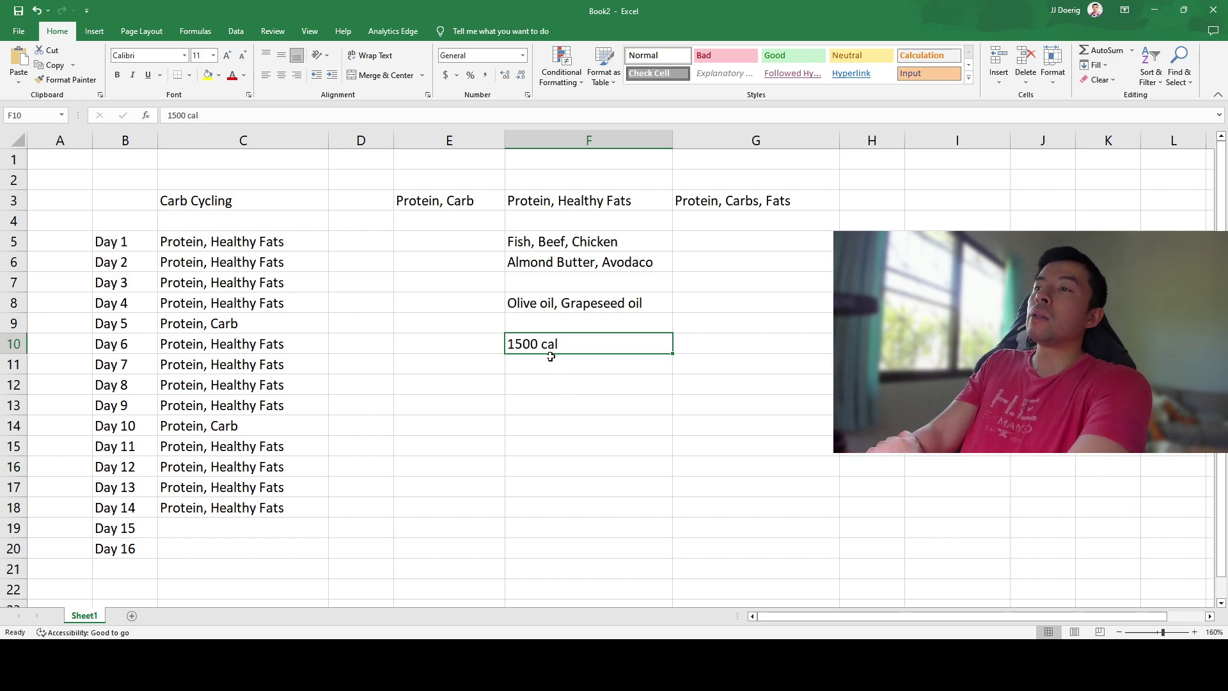
left_click(561, 199)
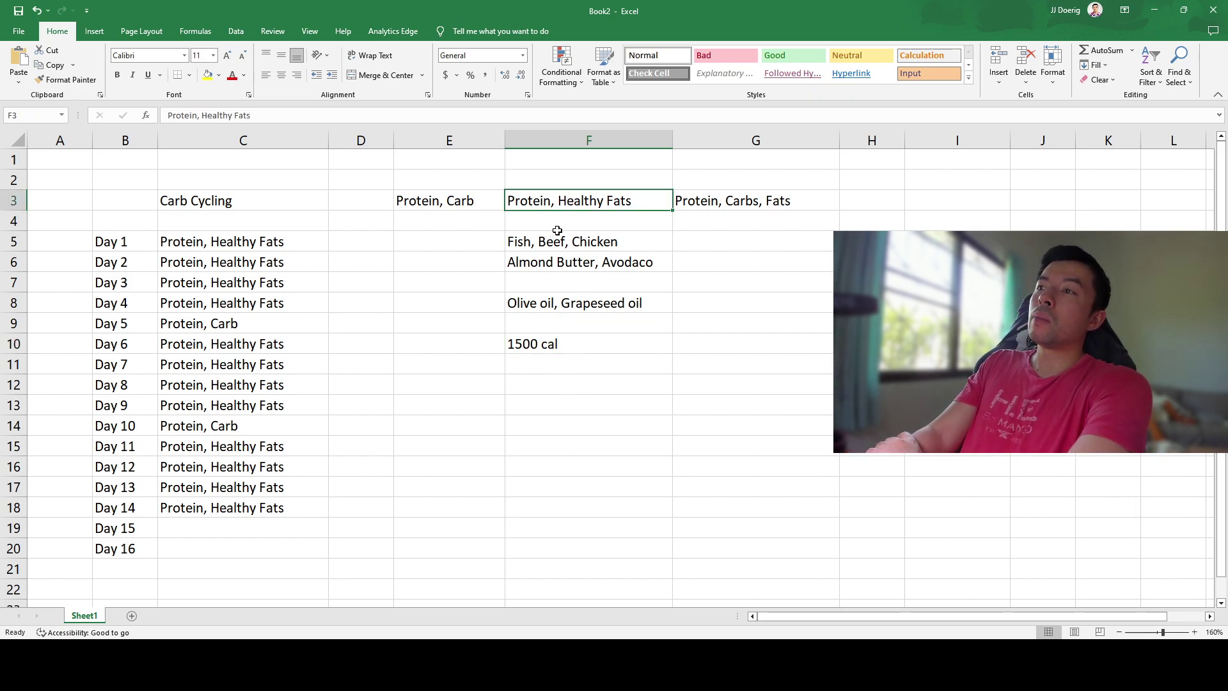
left_click(536, 388)
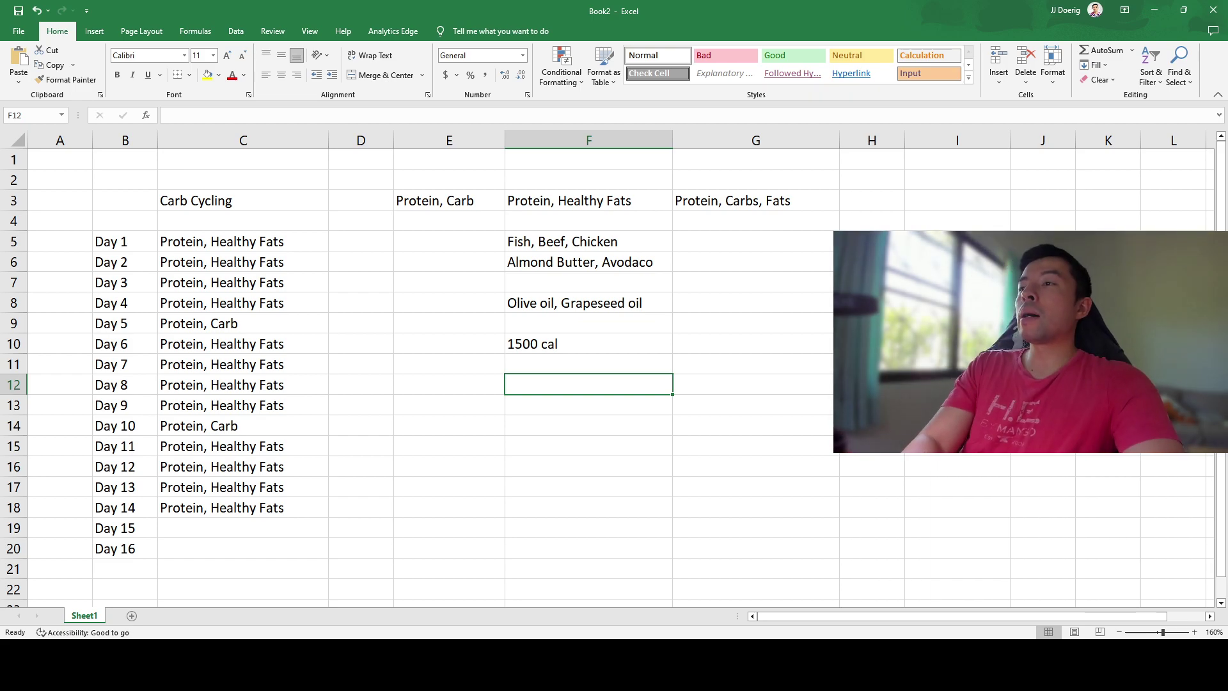
type("30gr protein")
key("Return")
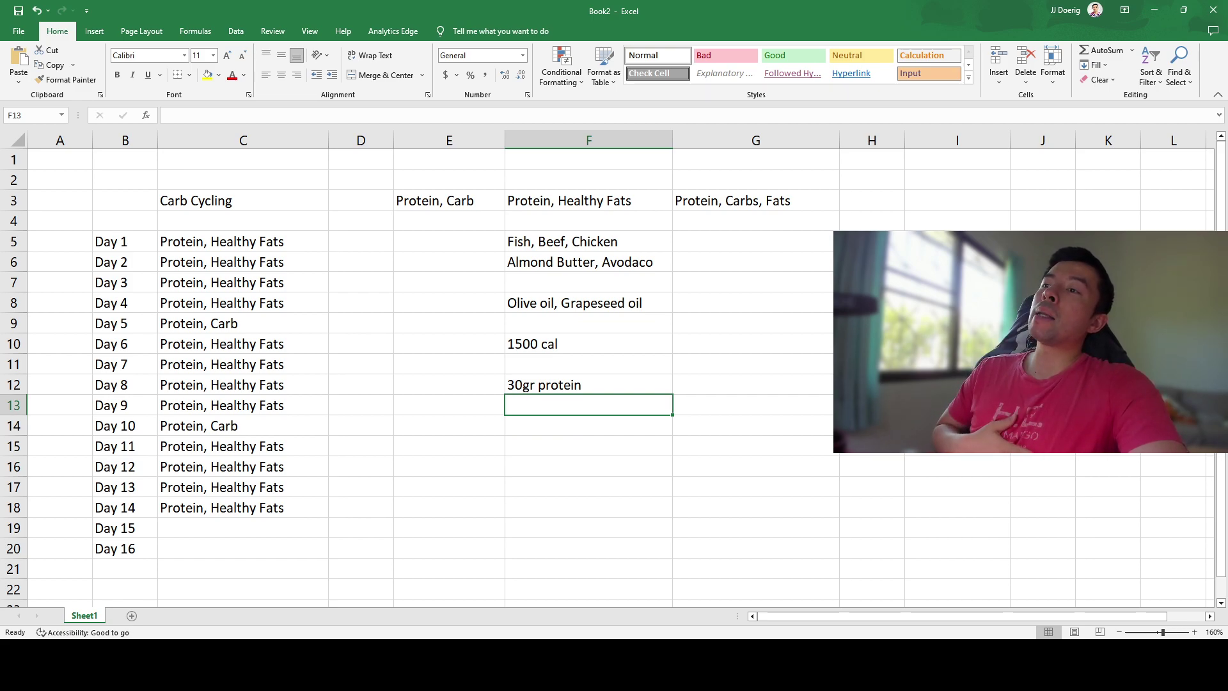
- Enter "120 cal" in both G12 and G13
left_click(735, 382)
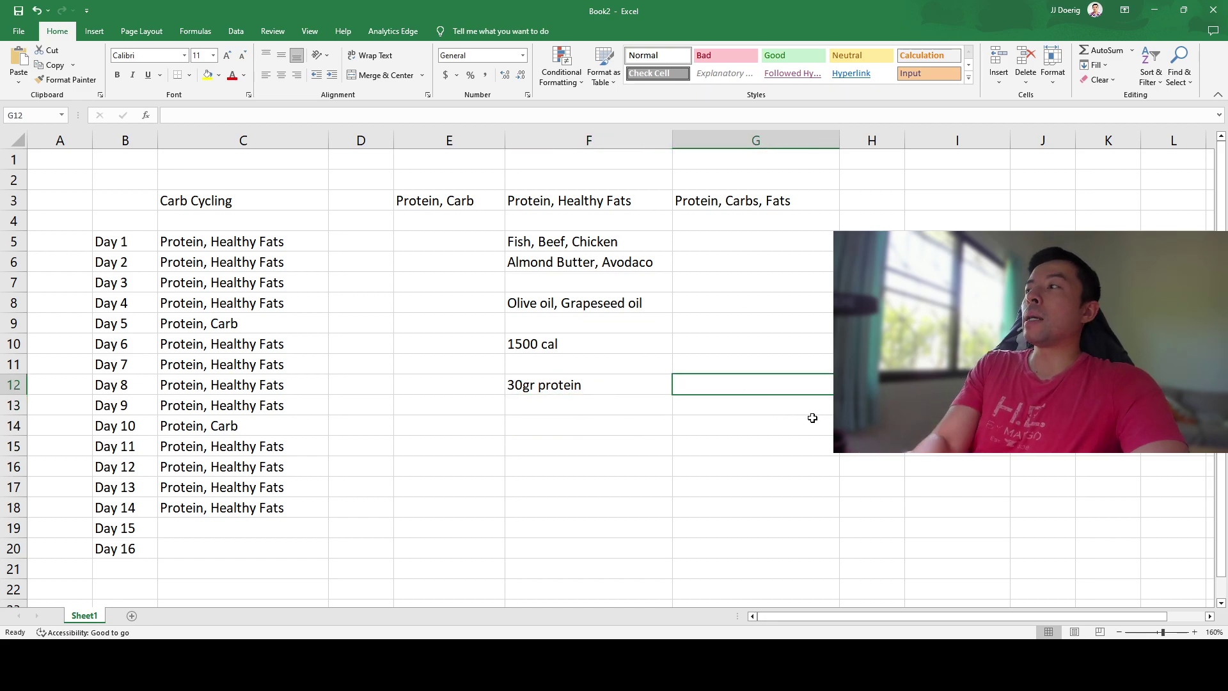
type("120 cal")
key("Return")
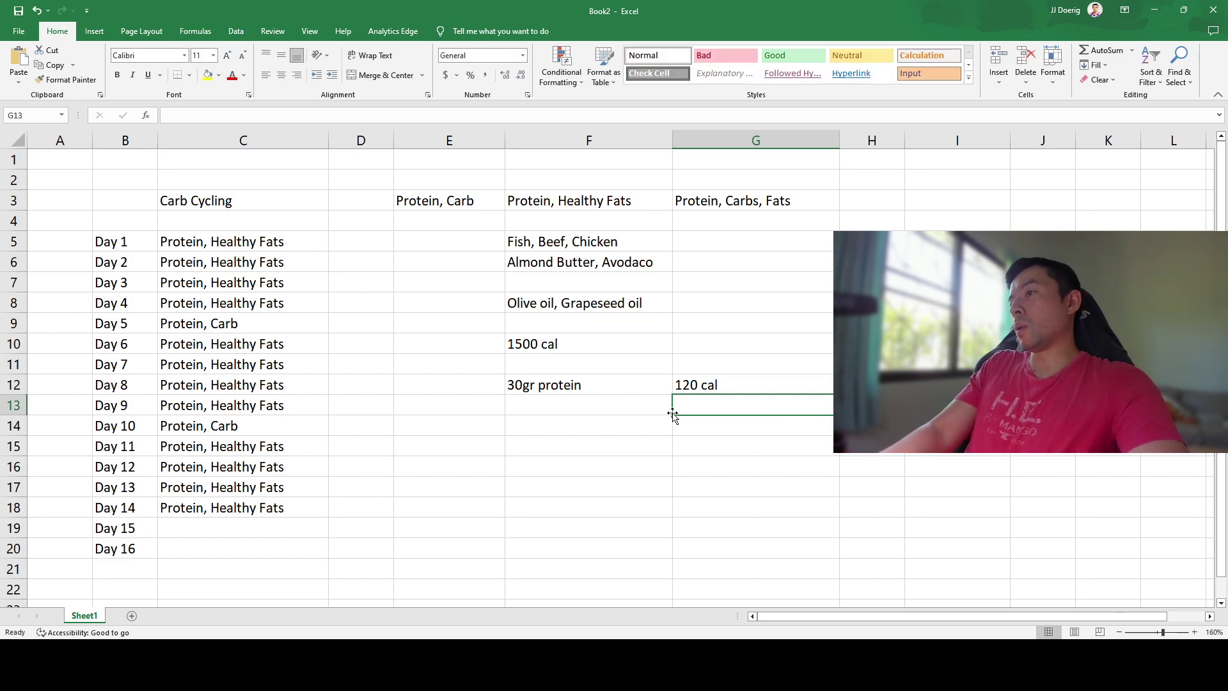
left_click(621, 413)
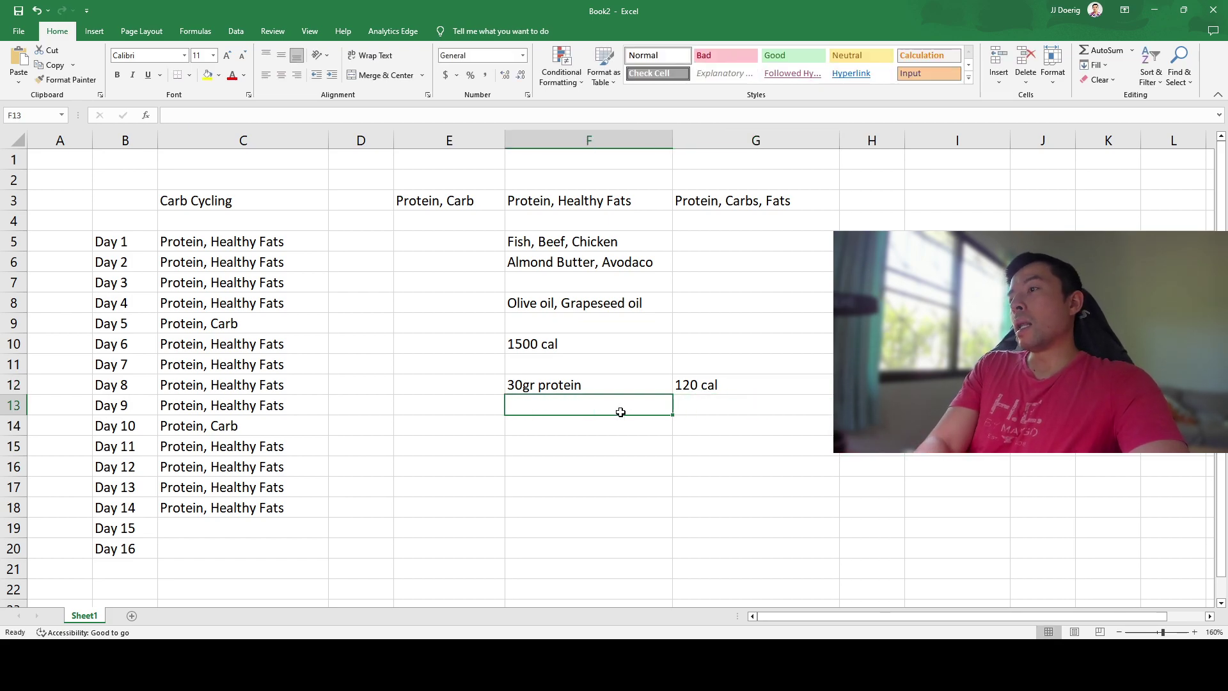
left_click(696, 407)
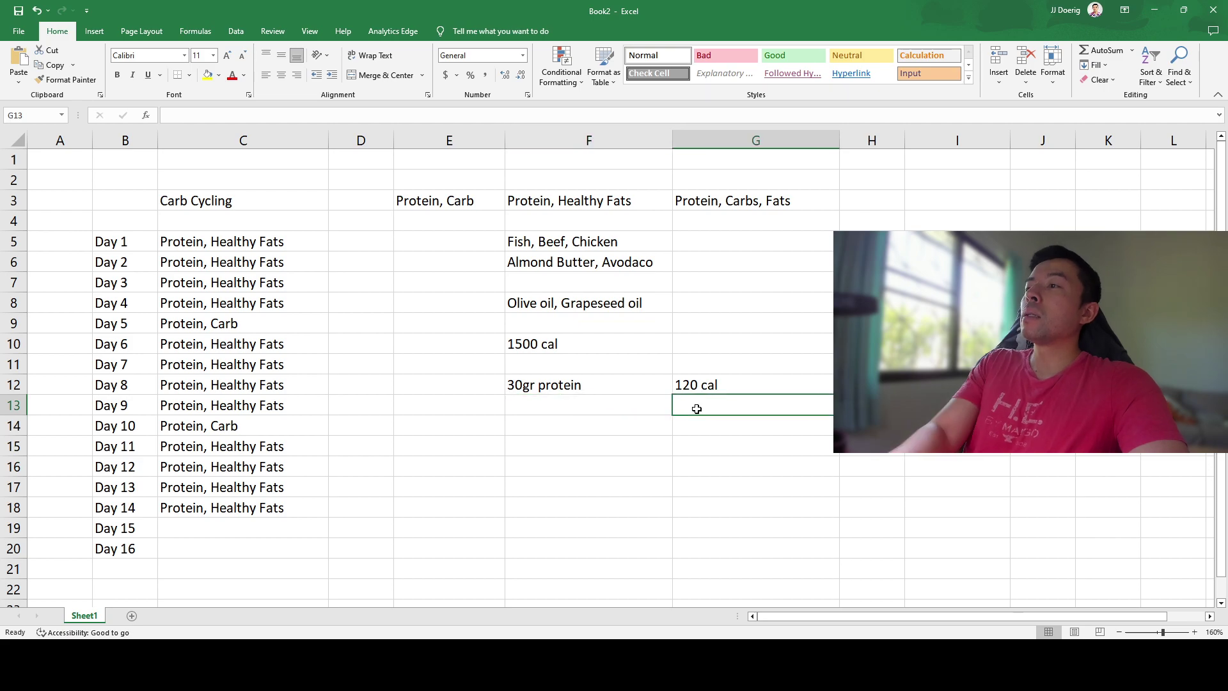
type("120 cal")
key("Return")
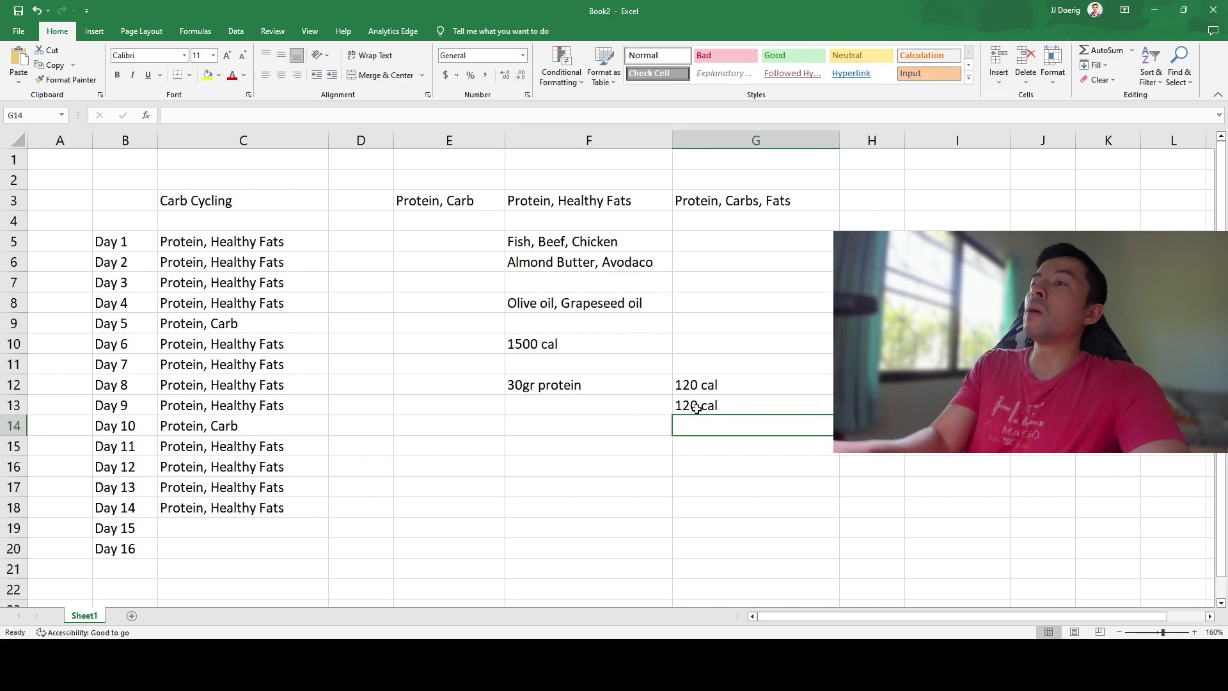
- Enter "13gr healthy fats" in F13, beneath the protein amount
left_click(637, 401)
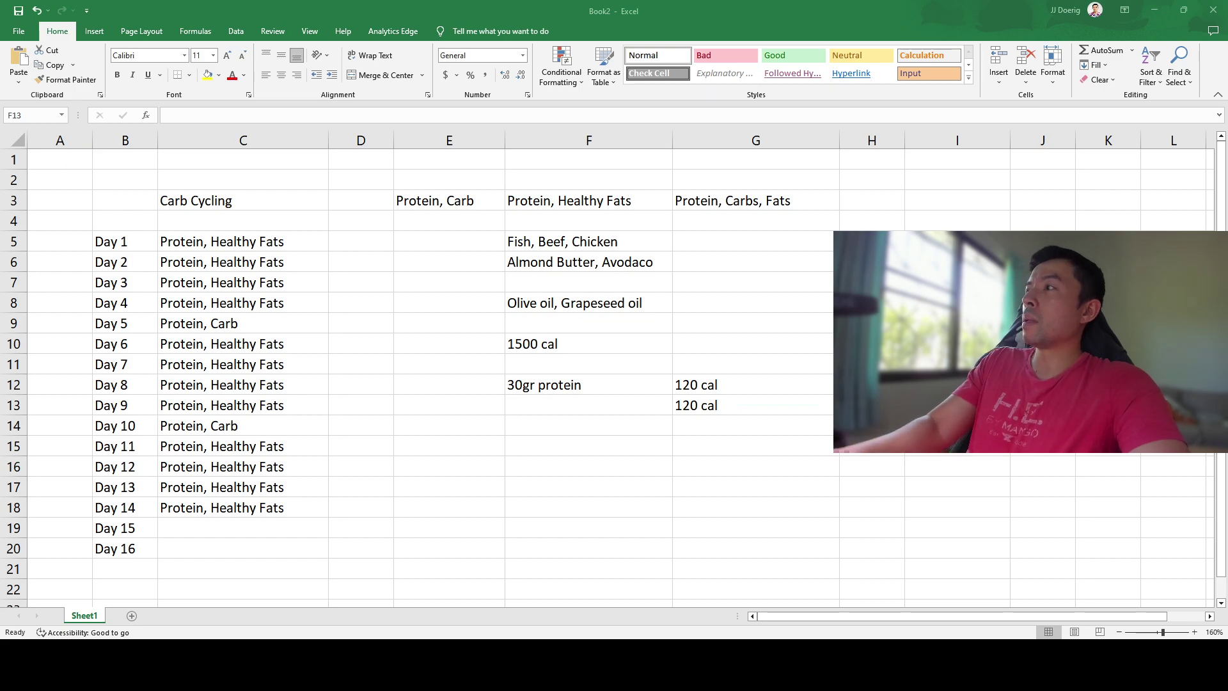
left_click(520, 403)
type("13")
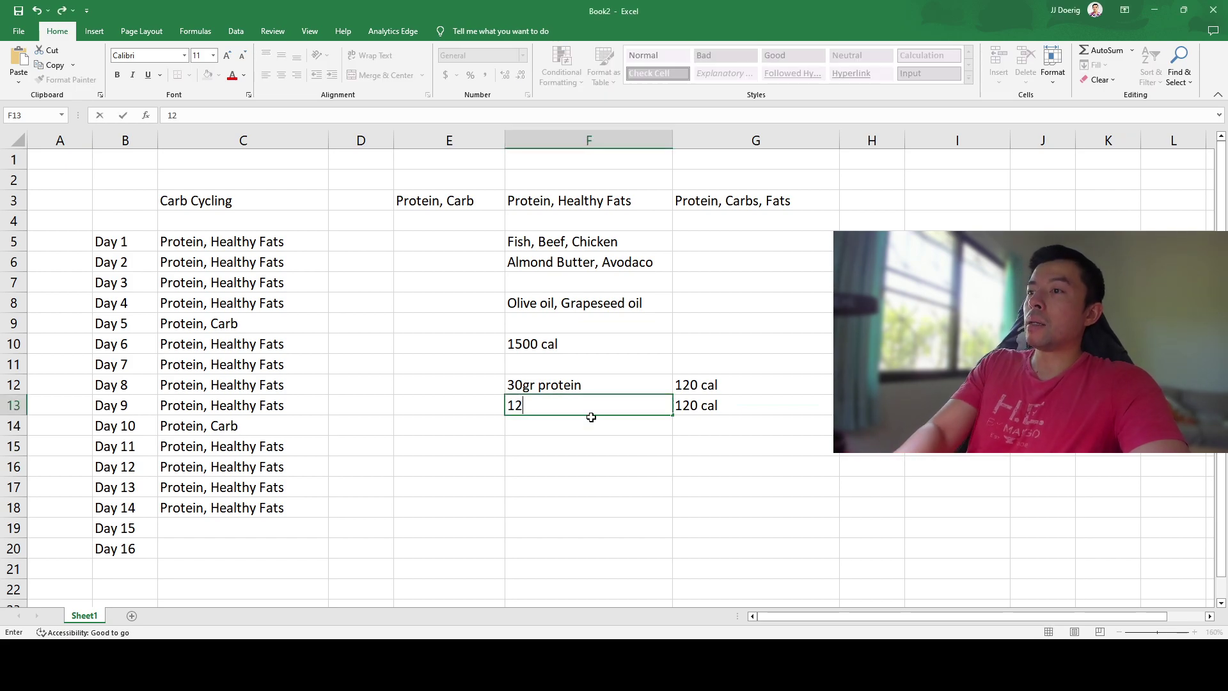
type("gr ")
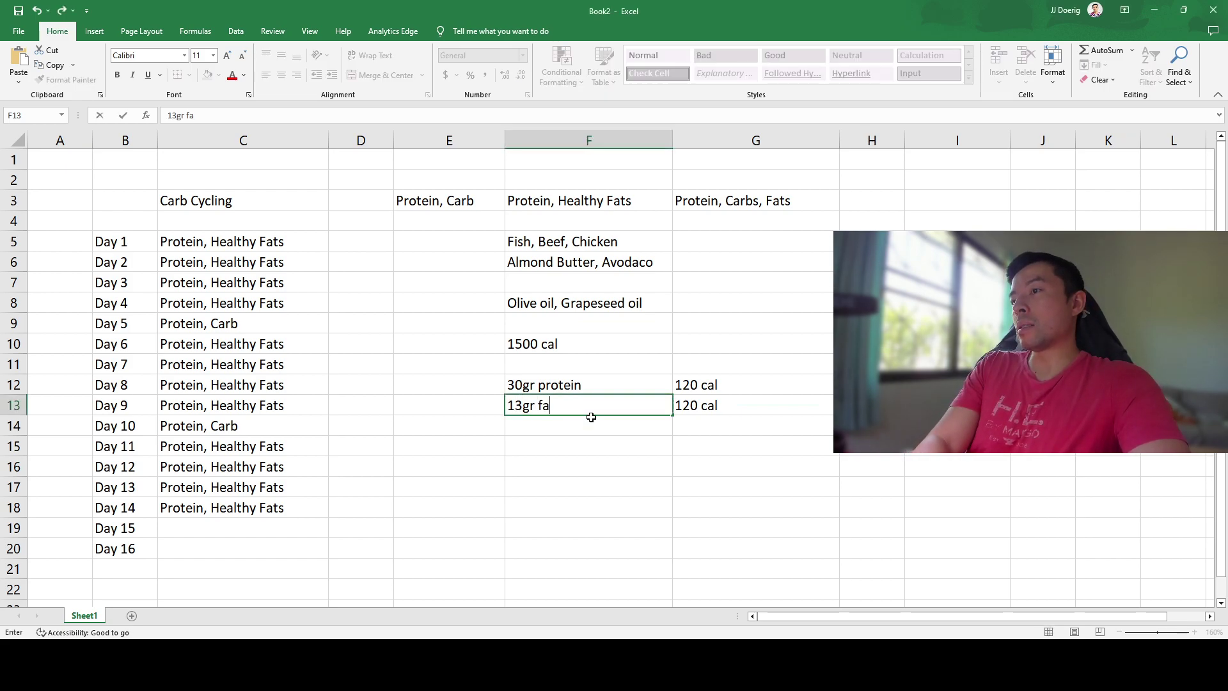
type("health")
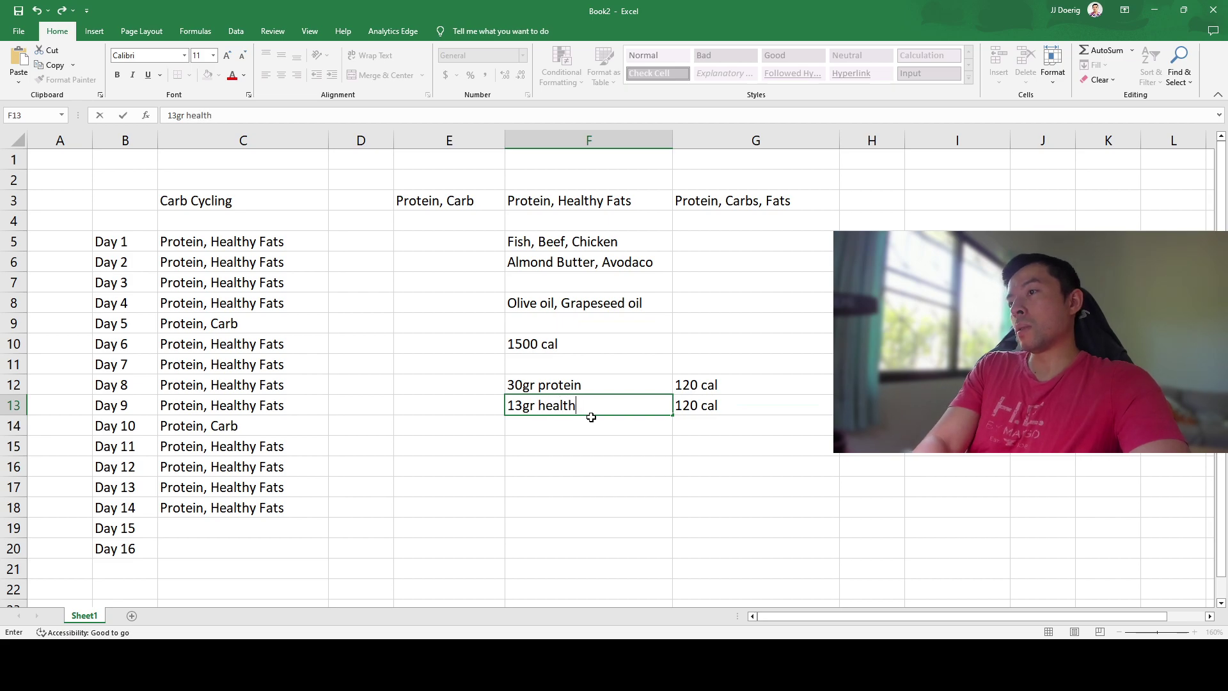
type("y fats")
key("Return")
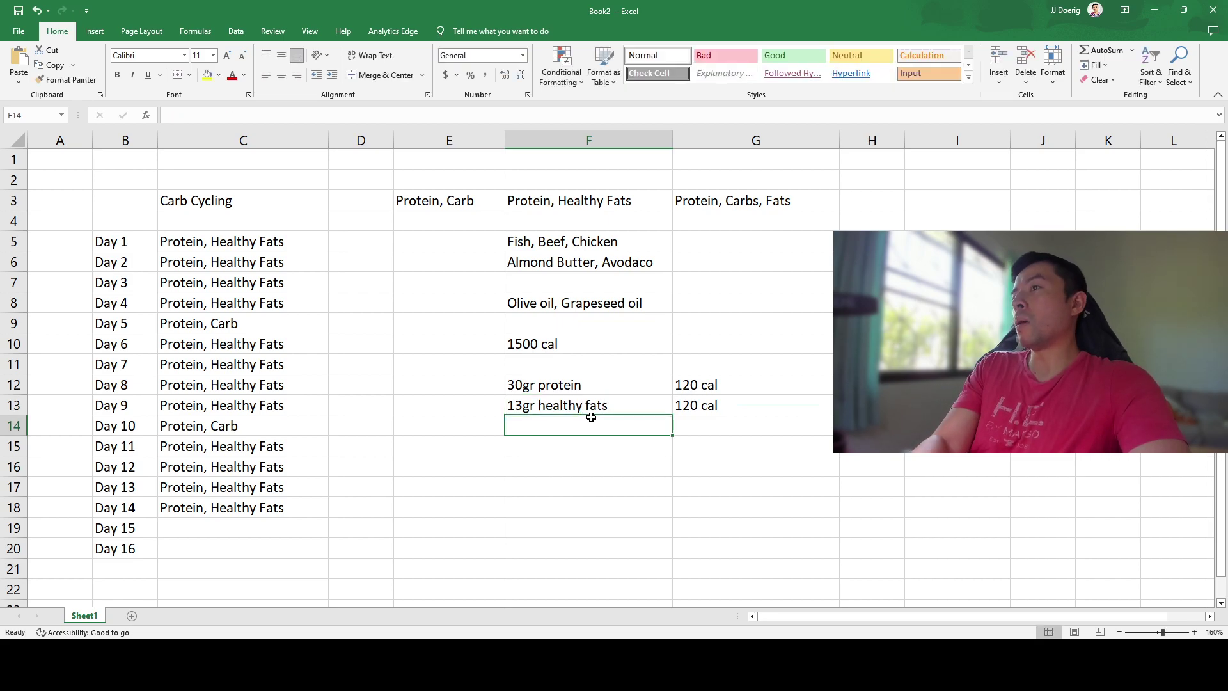
- Review the 30gr protein and 13gr healthy fats amounts in F12:F13 together with their calorie values in G12:G13
left_click(589, 405)
left_click(530, 300)
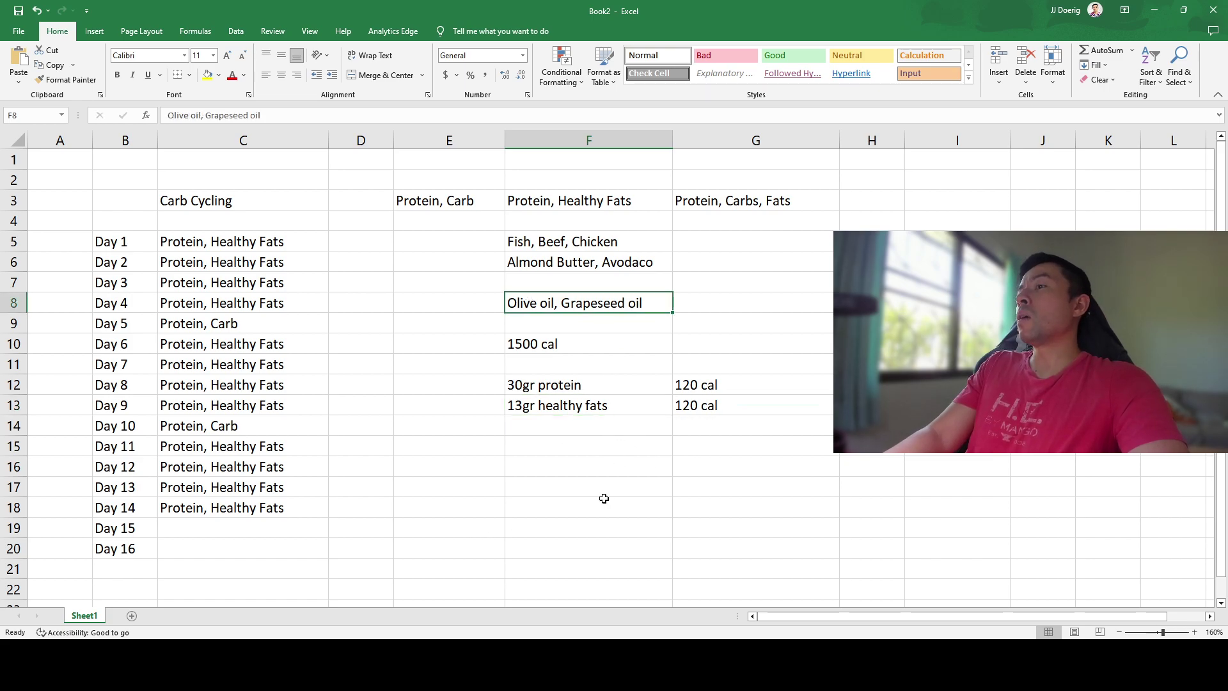
left_click(576, 458)
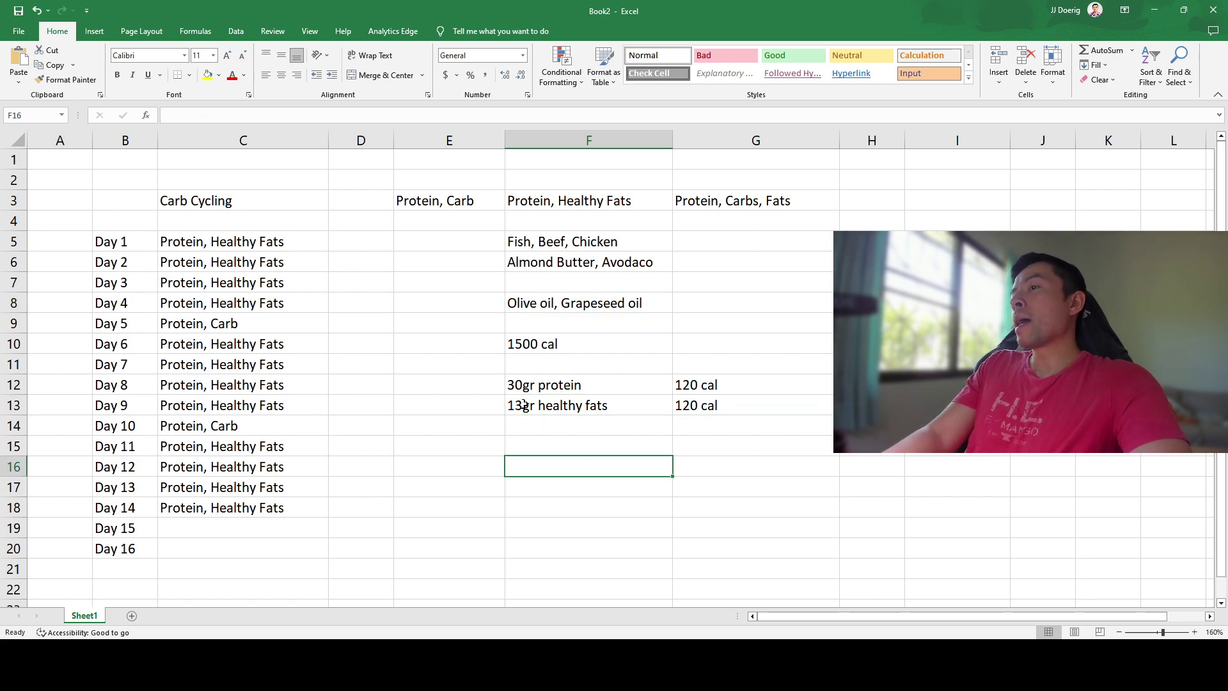
mouse_move(520, 384)
left_mouse_down()
mouse_move(648, 403)
mouse_move(602, 404)
left_mouse_up()
left_click(575, 388)
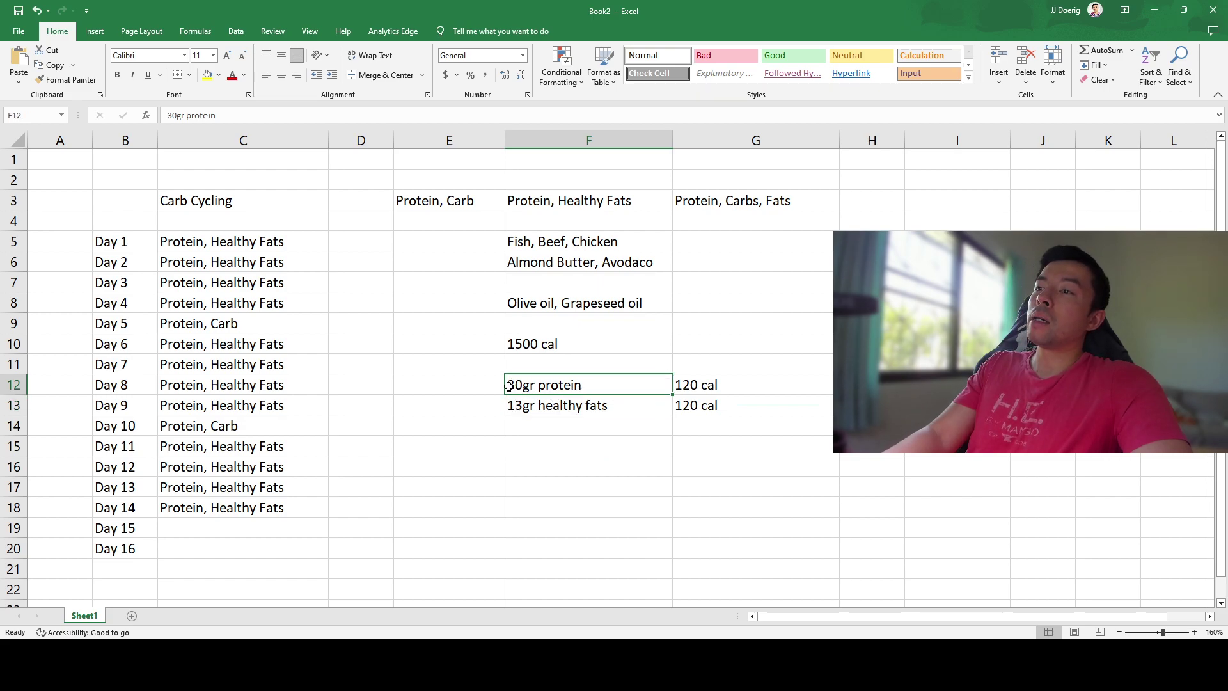
left_click(558, 409)
left_click_drag(559, 409, 515, 387)
left_click(514, 385)
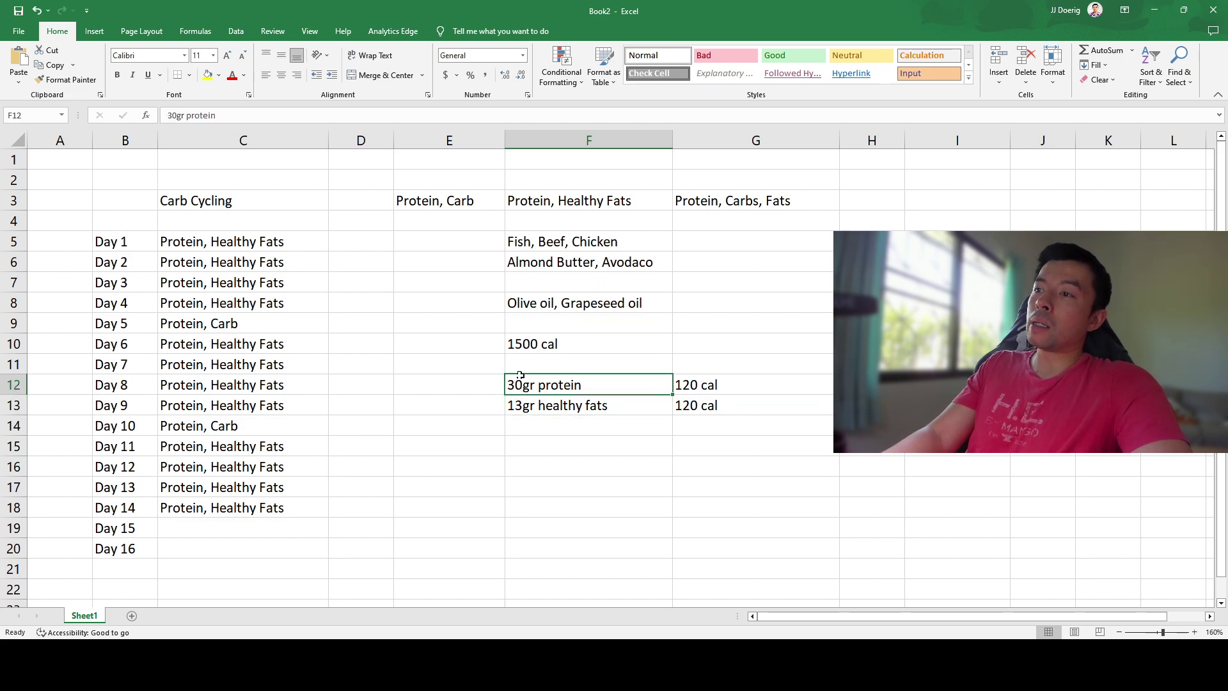
left_click_drag(700, 392, 700, 404)
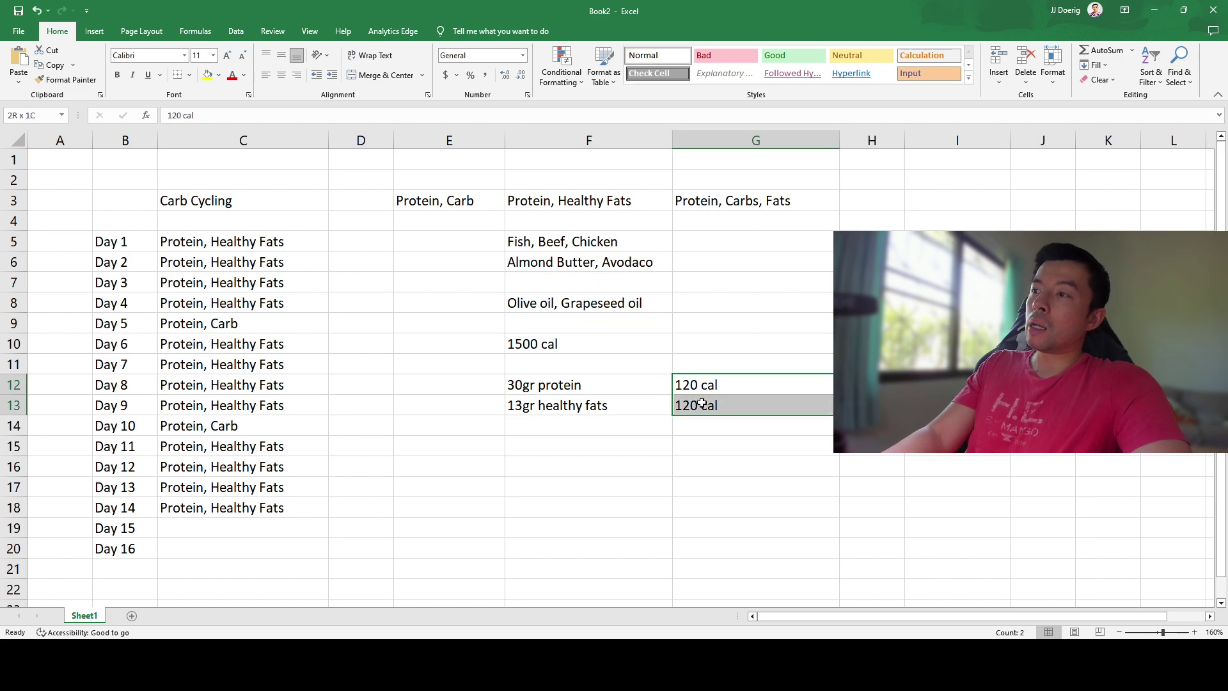
left_click(575, 410)
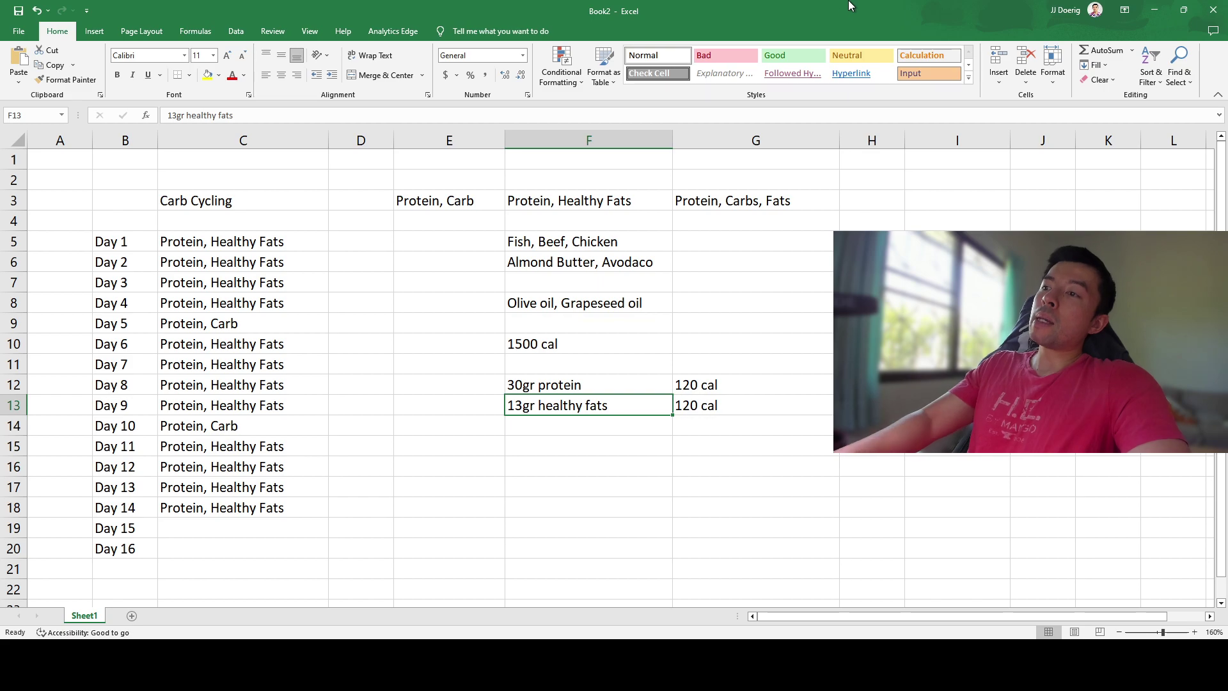
left_click(531, 427)
left_click_drag(561, 387, 690, 401)
left_click(590, 401)
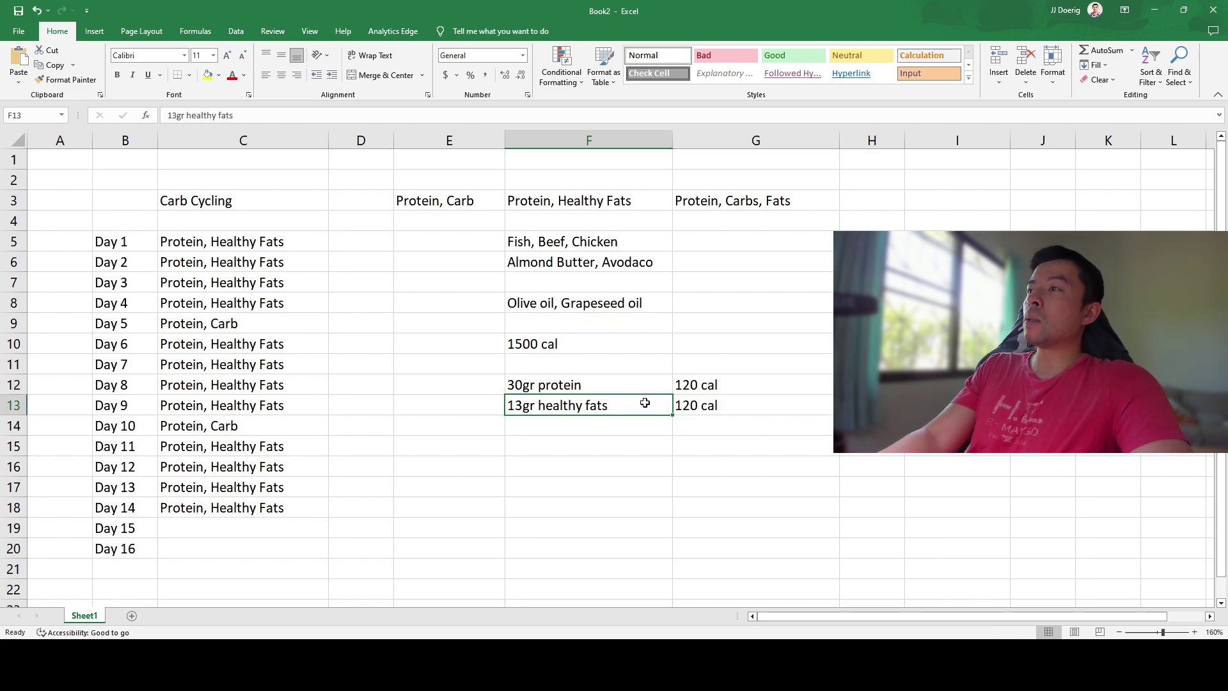
left_click(633, 387)
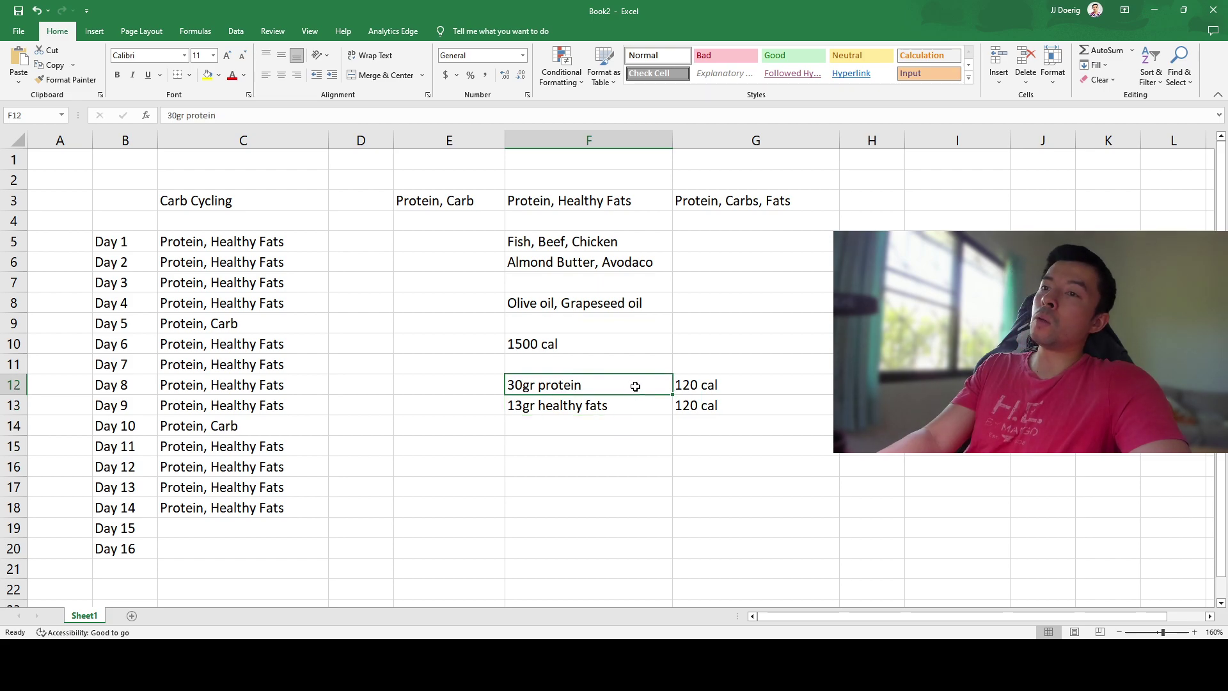
left_click(615, 437)
left_click(557, 405)
left_click_drag(706, 384, 710, 405)
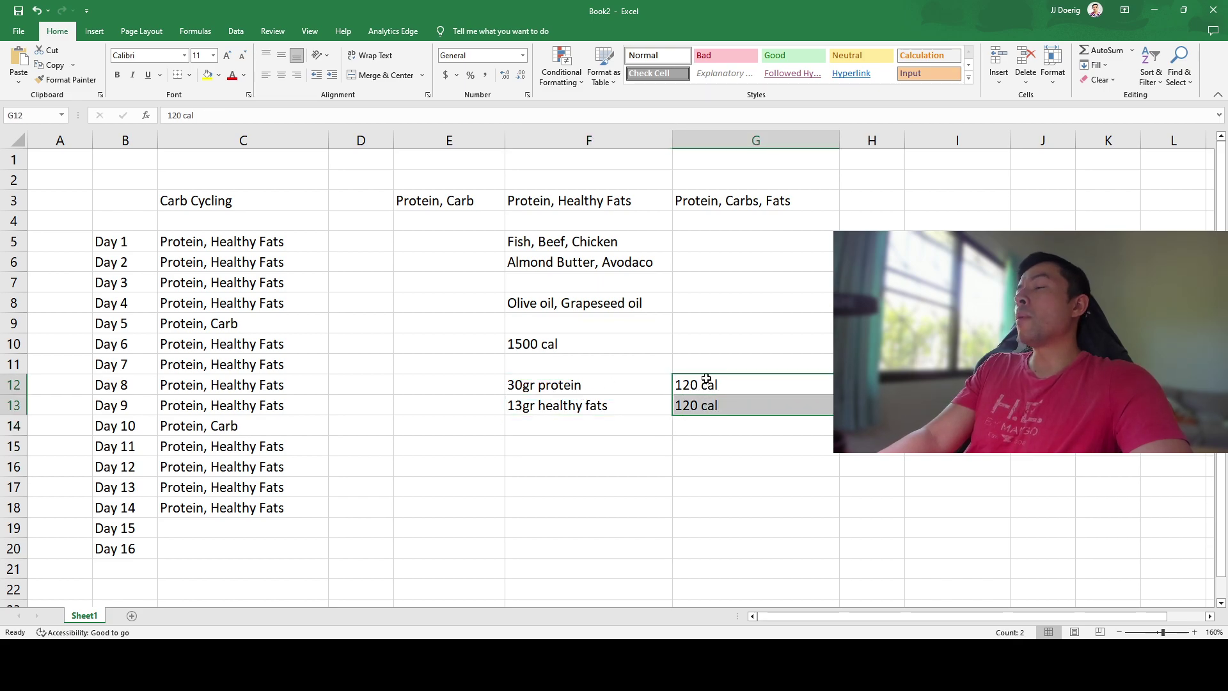
left_click(709, 384)
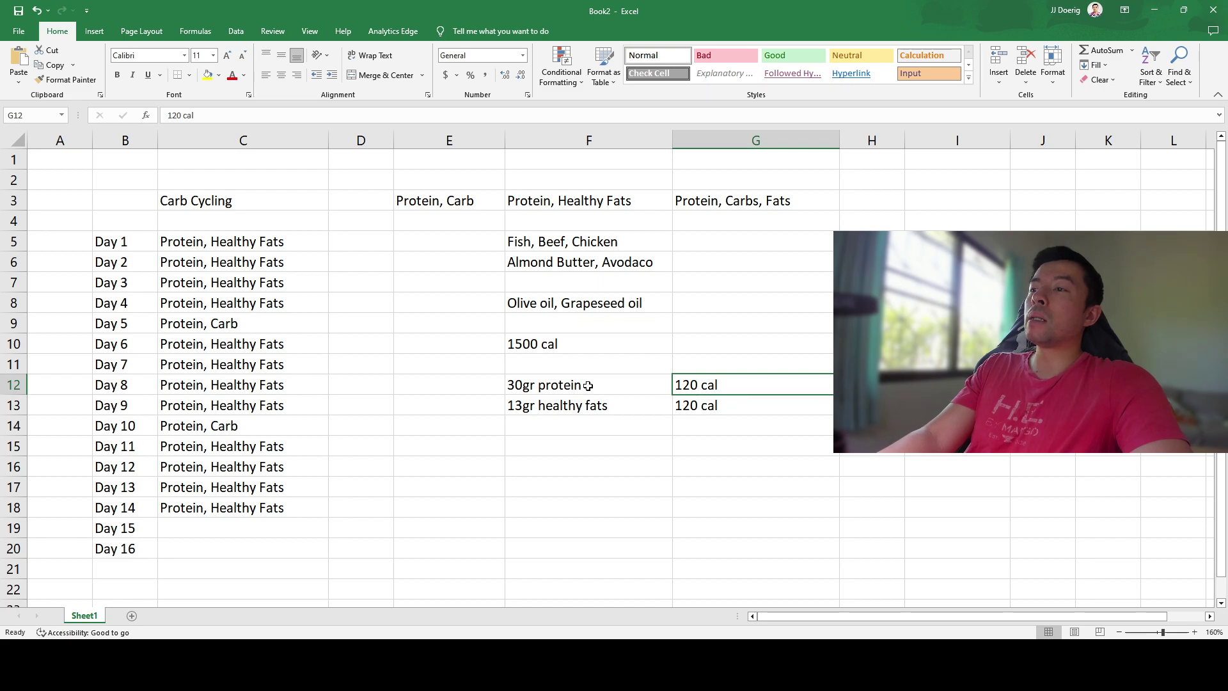
left_click(614, 386)
left_click(683, 406, "shift")
left_click(693, 473)
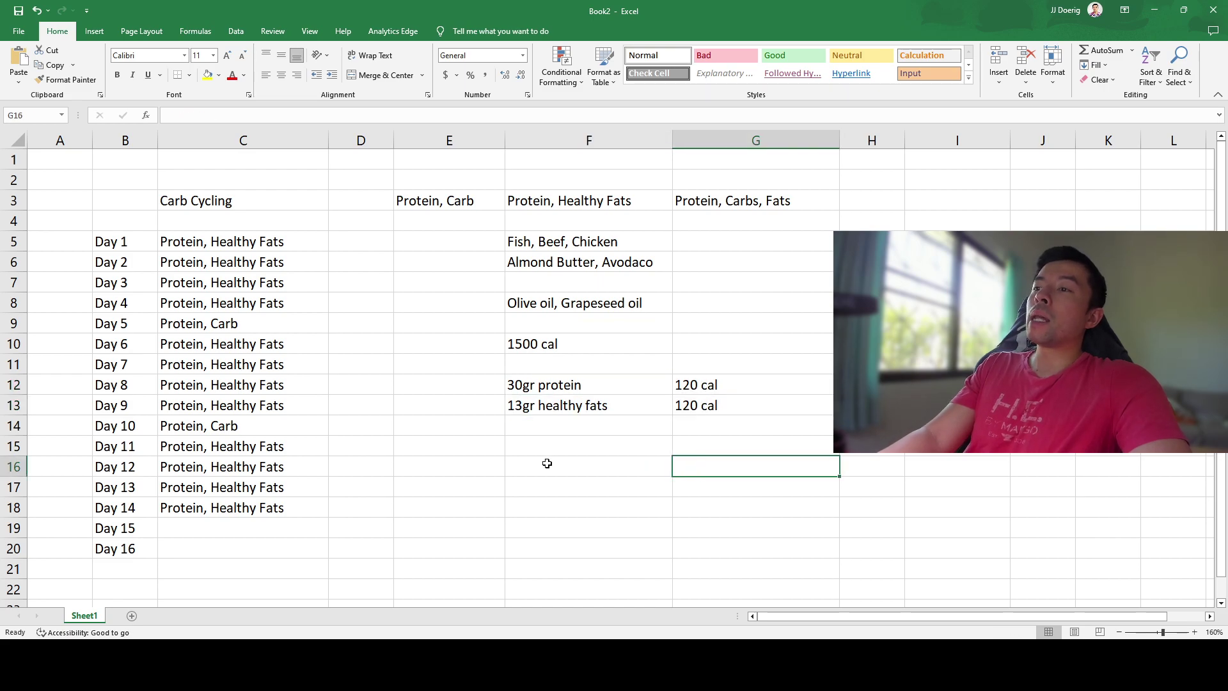
left_click(635, 451)
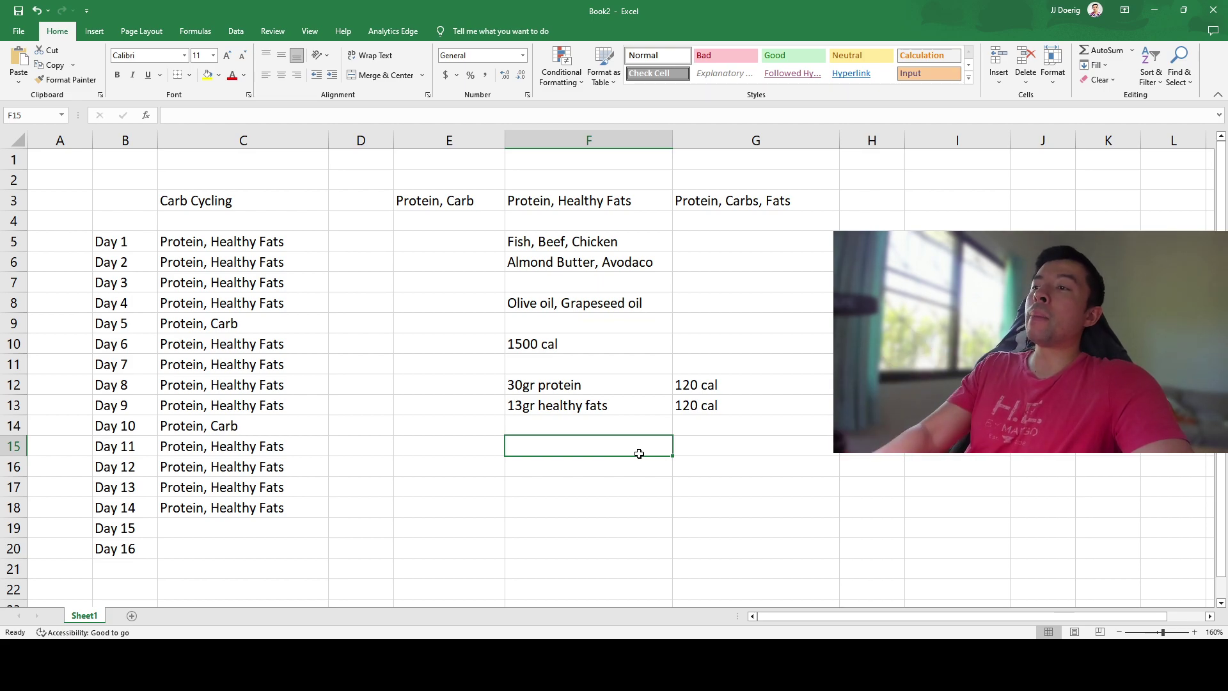
- Copy the protein and healthy fats rows with their calories from F12:G13 to F15:G16
left_click_drag(585, 387, 700, 406)
key("ctrl+c")
left_click(633, 449)
key("ctrl+v")
key("Down")
key("Down")
key("Down")
key("Down")
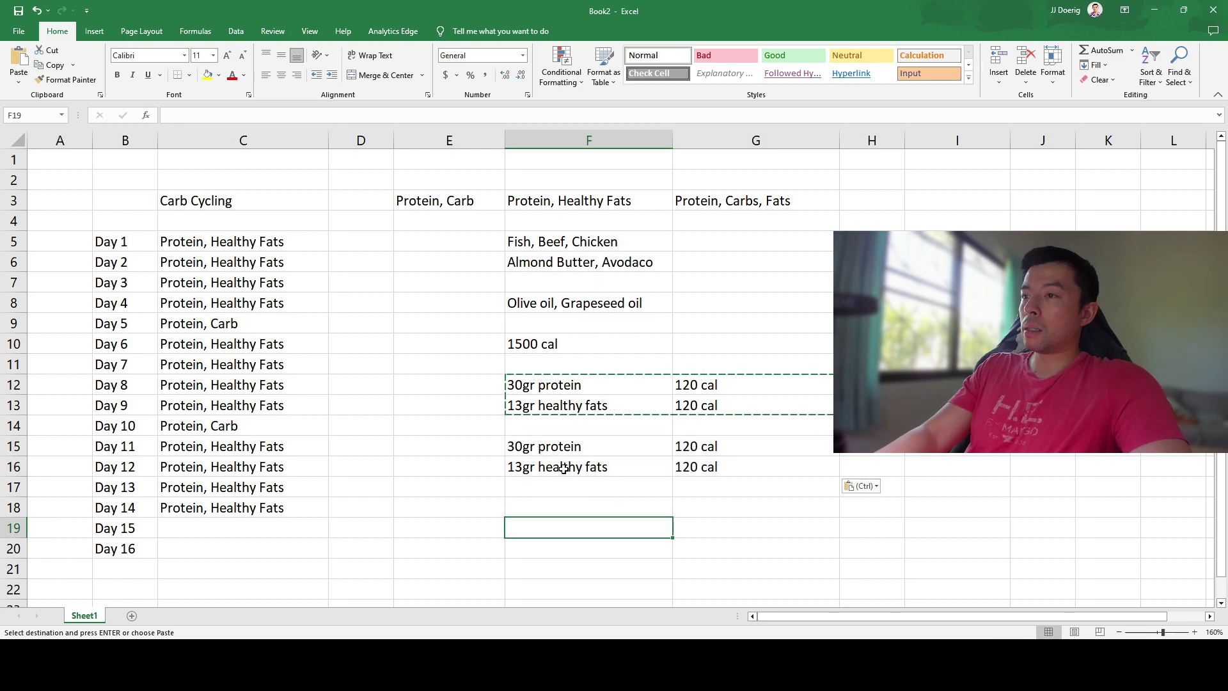
- Change the healthy fats amount in F16 to 26gr, keeping the rest of the text
left_click(707, 466)
left_click(713, 448)
left_click(714, 466)
double_click(518, 467)
left_click_drag(518, 467, 493, 466)
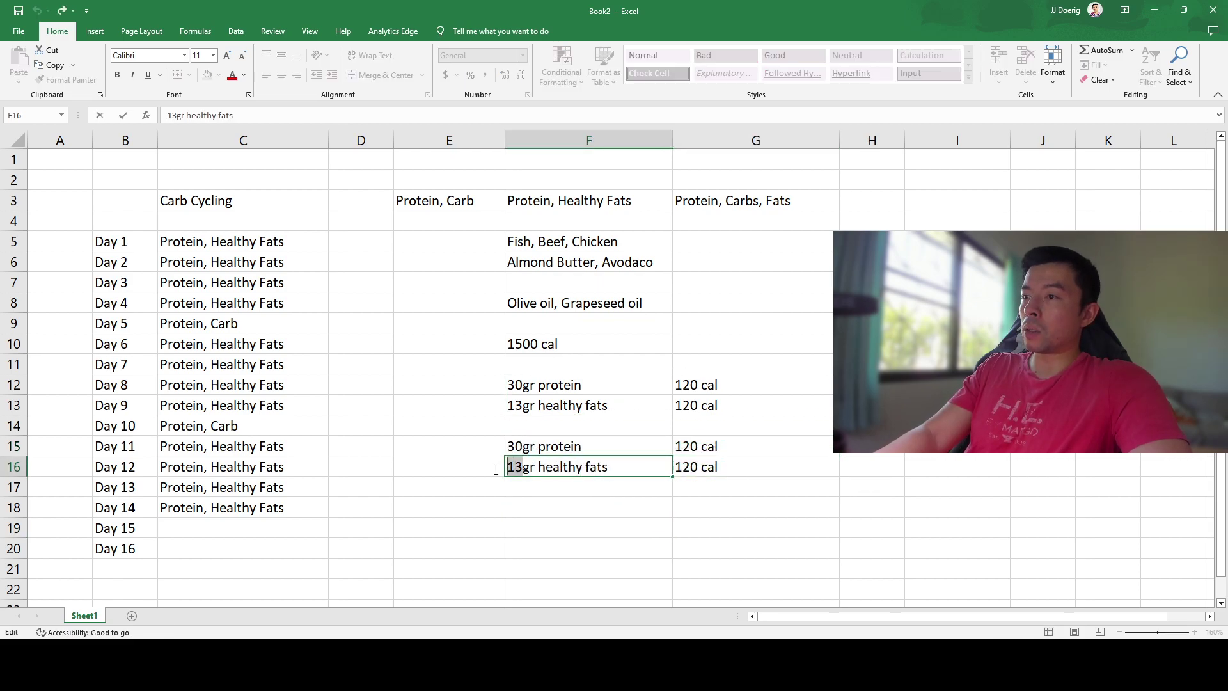
type("1")
key("BackSpace")
type("26")
key("Return")
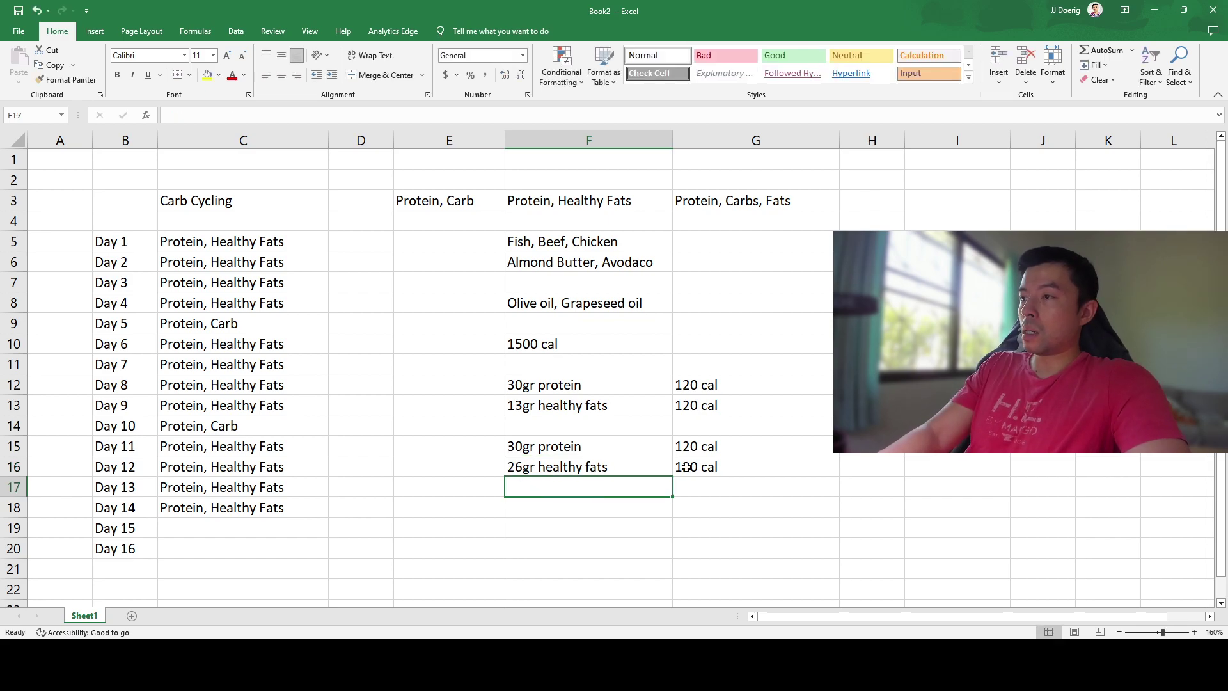
- Set the calories for the healthy fats in G16 to "240 cal"
left_click(709, 467)
type("240 cal")
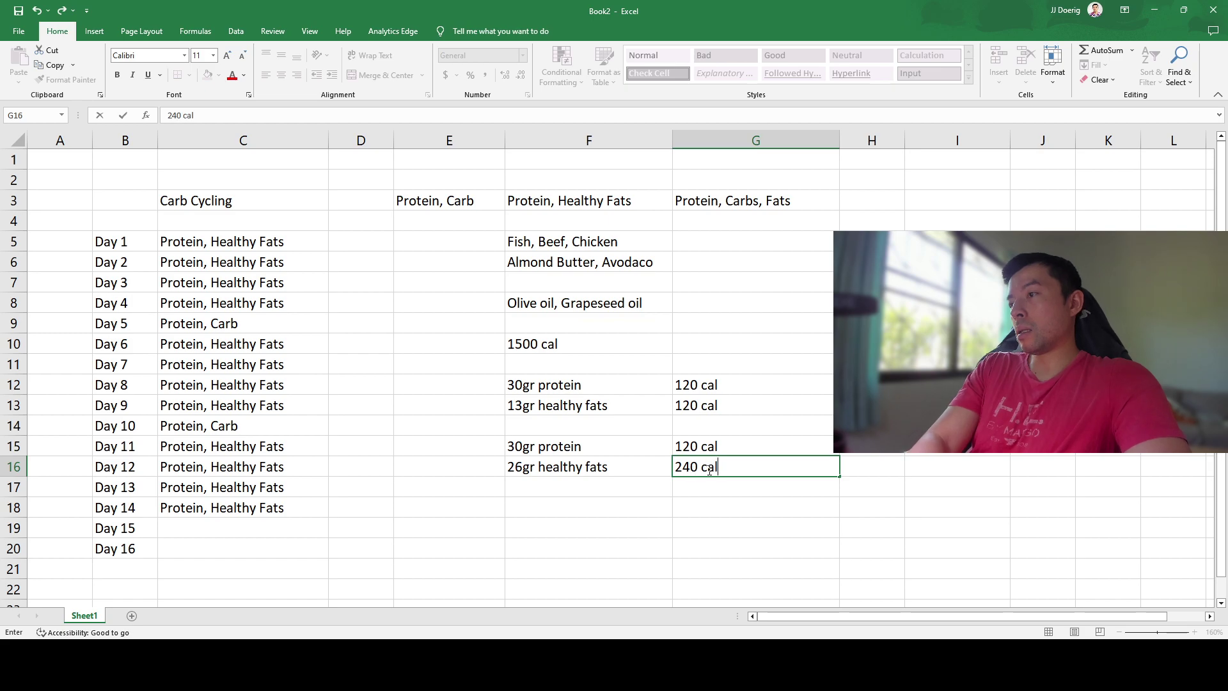
key("Return")
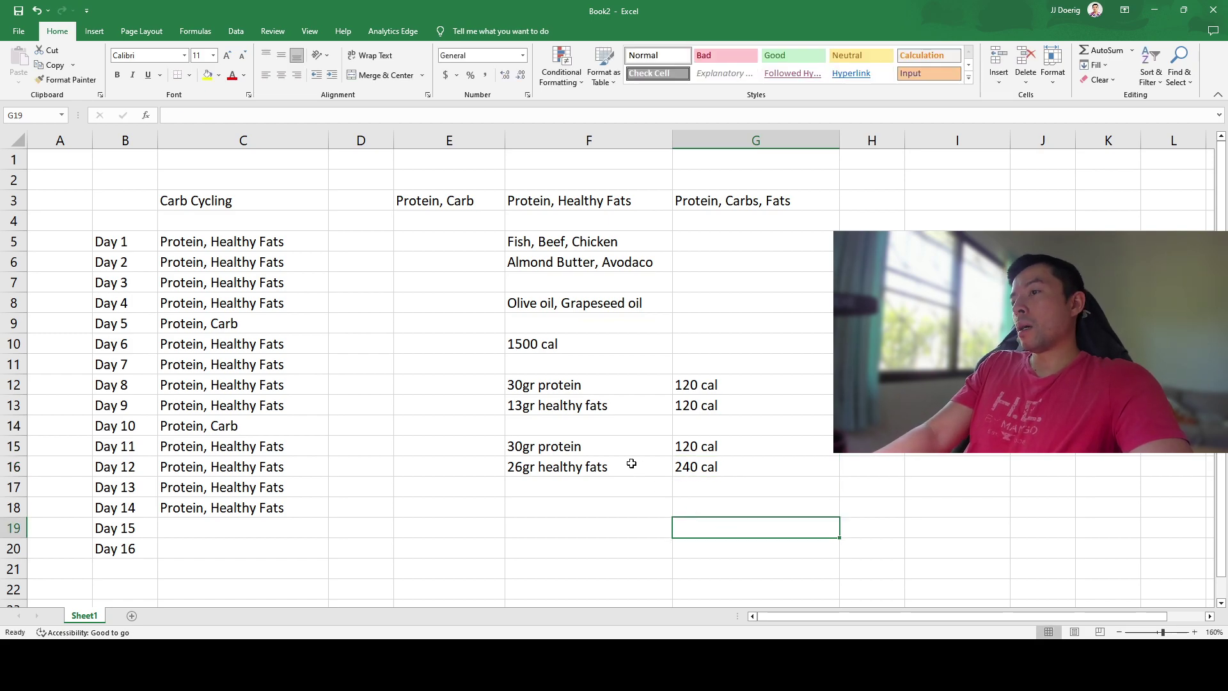
left_click(633, 466)
left_click_drag(622, 451, 691, 469)
left_click(700, 493)
left_click(707, 509)
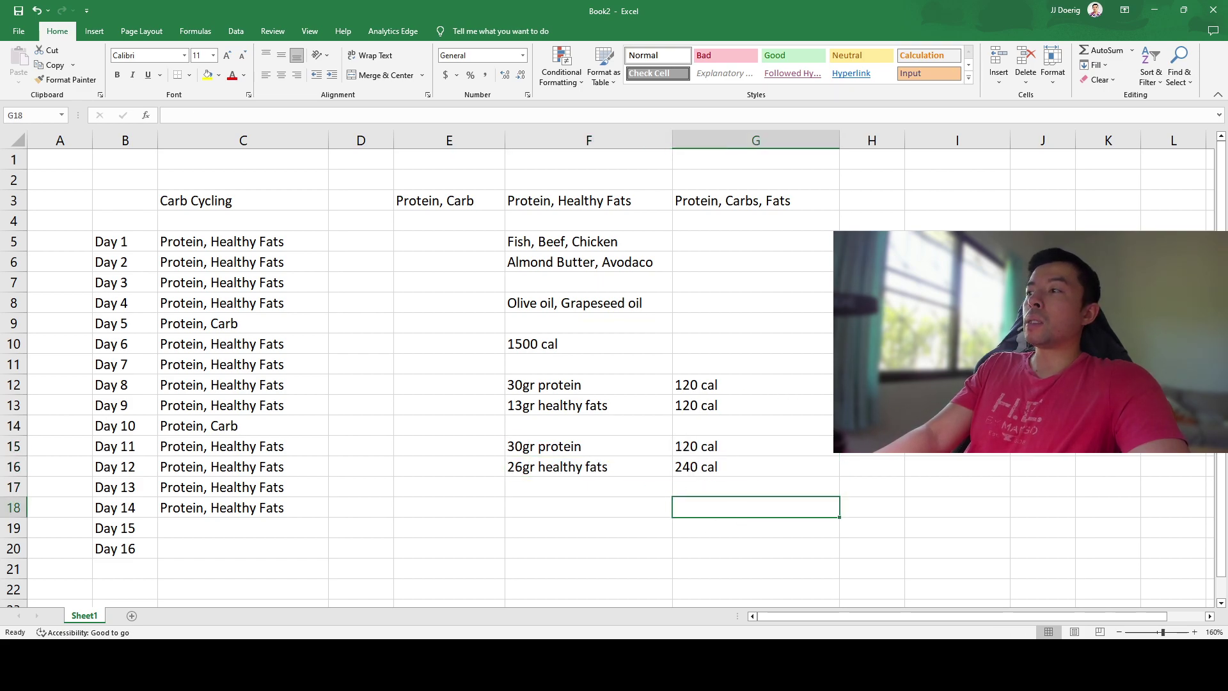
- Merge and center H12:H13 beside the first meal's calories and enter "240 cals" in it
left_click_drag(872, 385, 871, 405)
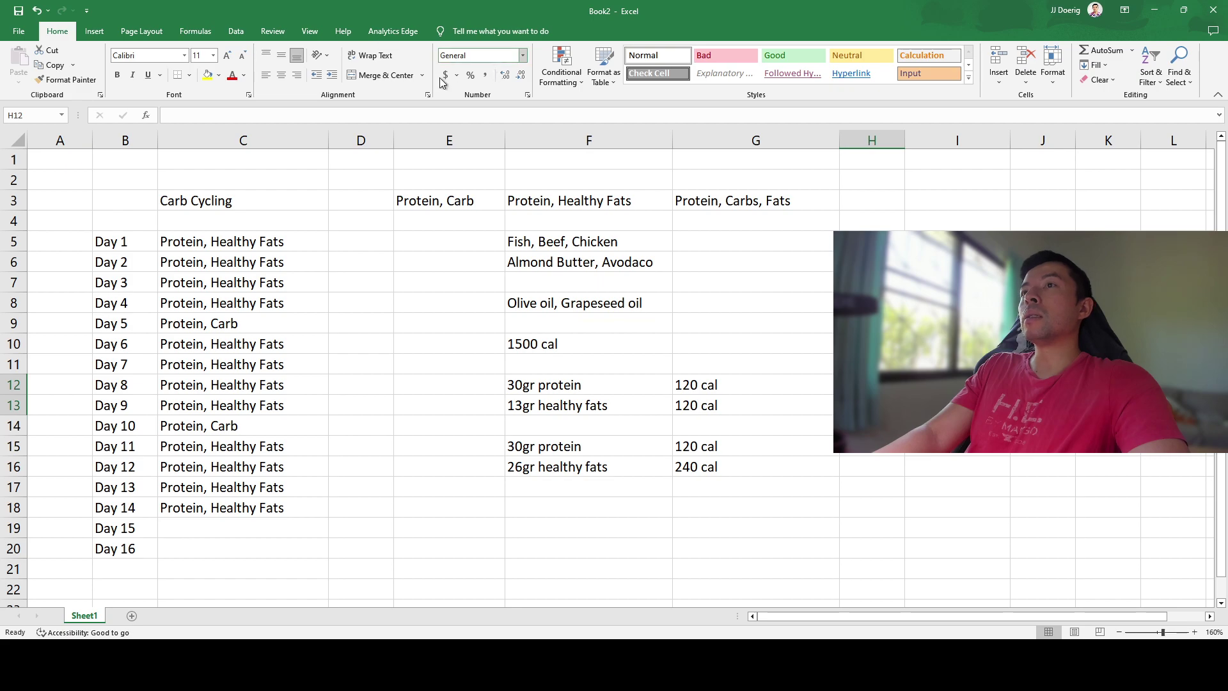
left_click(371, 75)
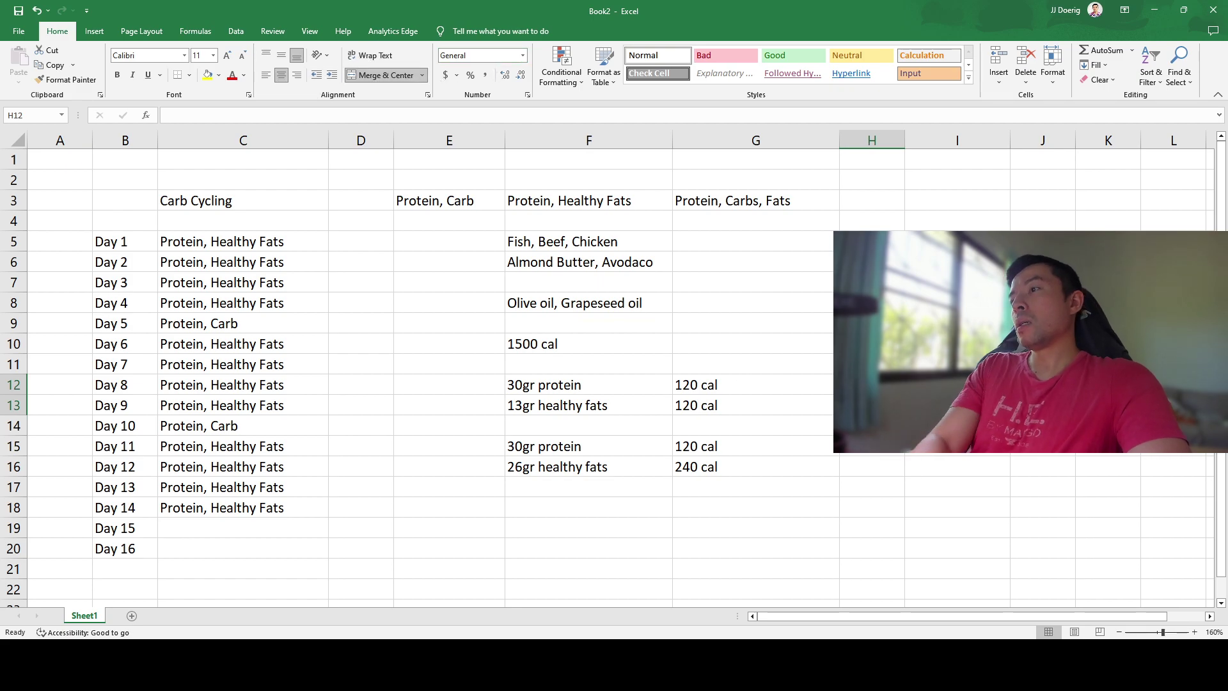
type("240 cals")
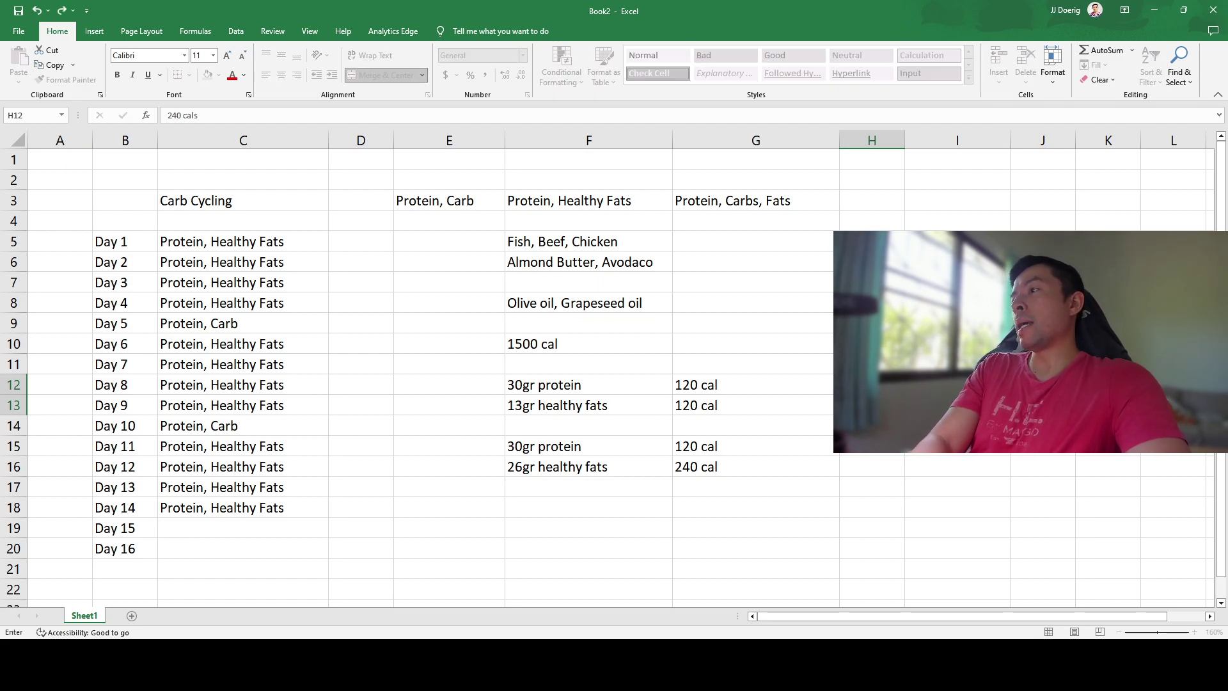
key("Return")
- Merge and center H15:H16 beside the second meal's calories and enter "360 cals" in it
left_click(860, 474)
key("Down")
key("Down")
key("Right")
left_click_drag(887, 447, 887, 467)
left_click(358, 76)
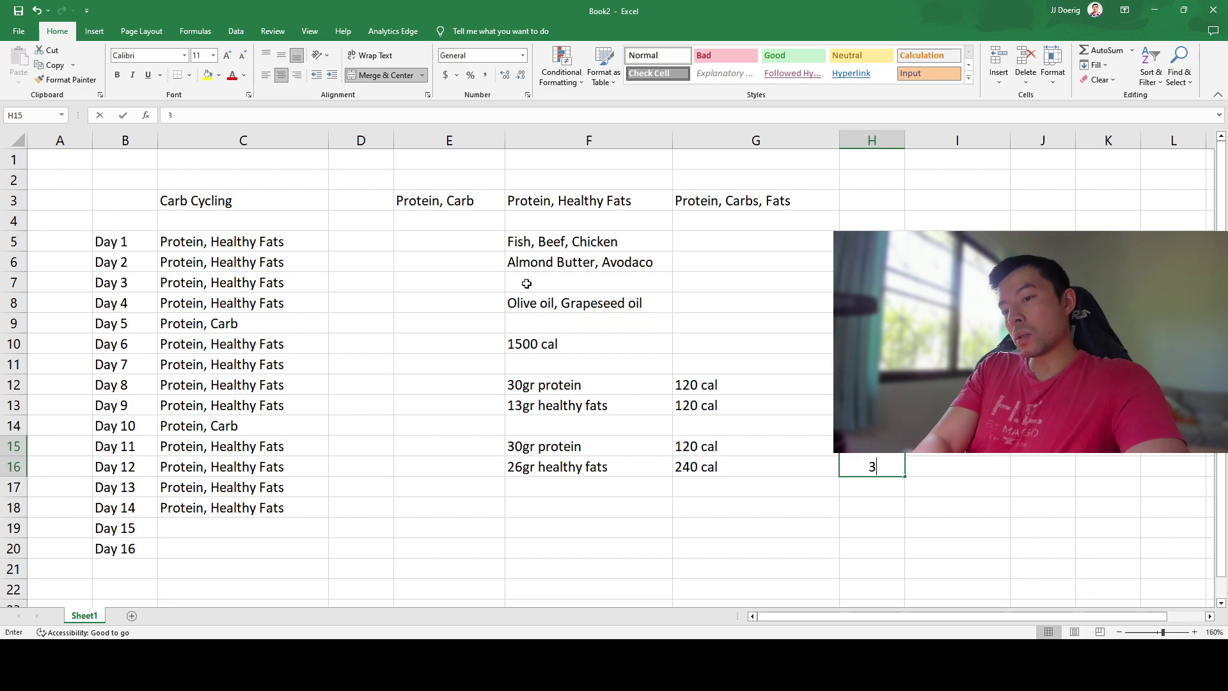
type("360 cals")
key("Return")
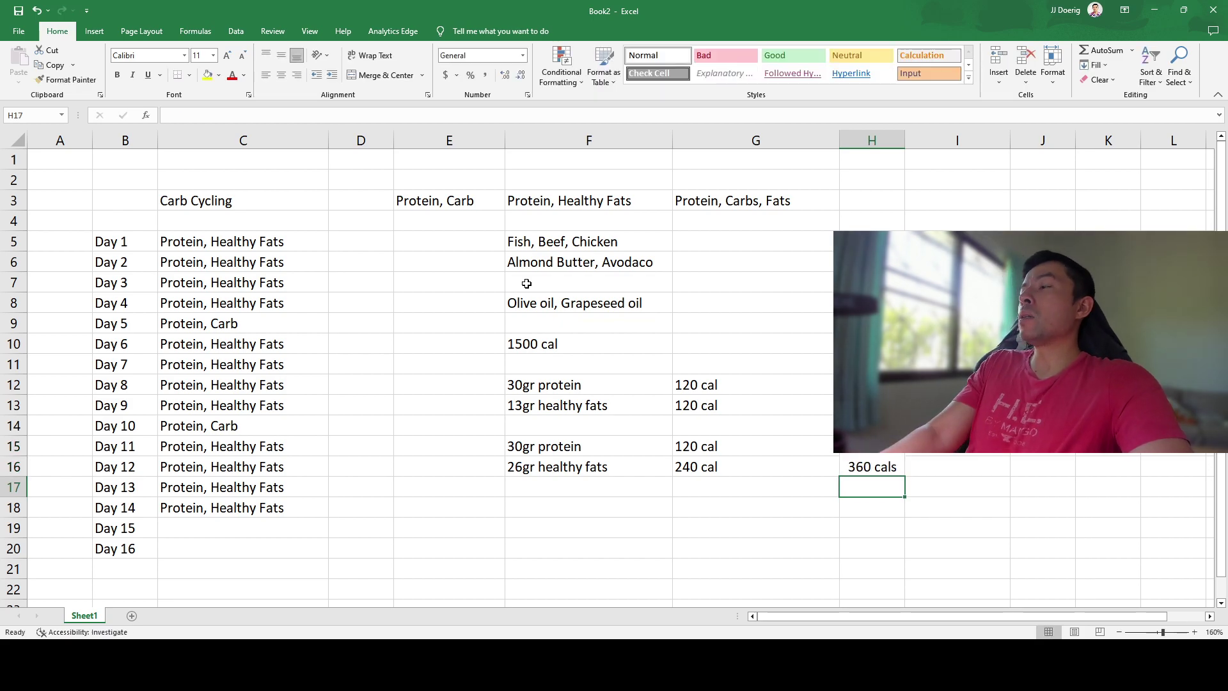
key("Up")
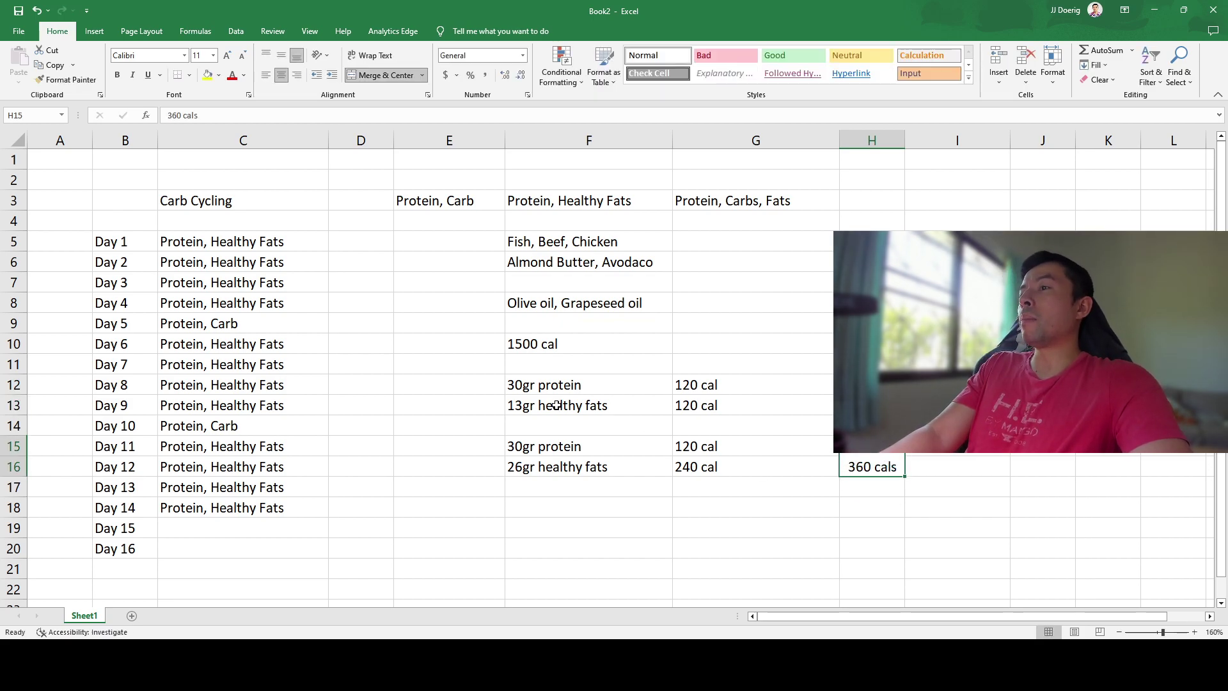
left_click_drag(582, 448, 823, 463)
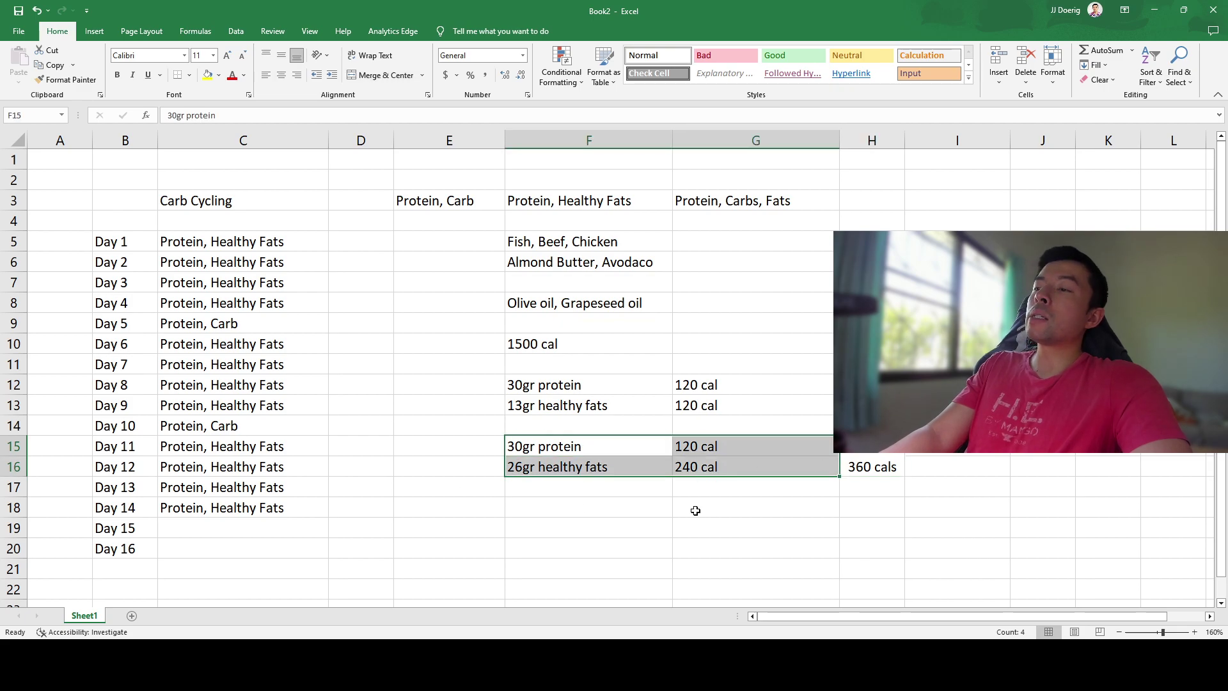
left_click(550, 449)
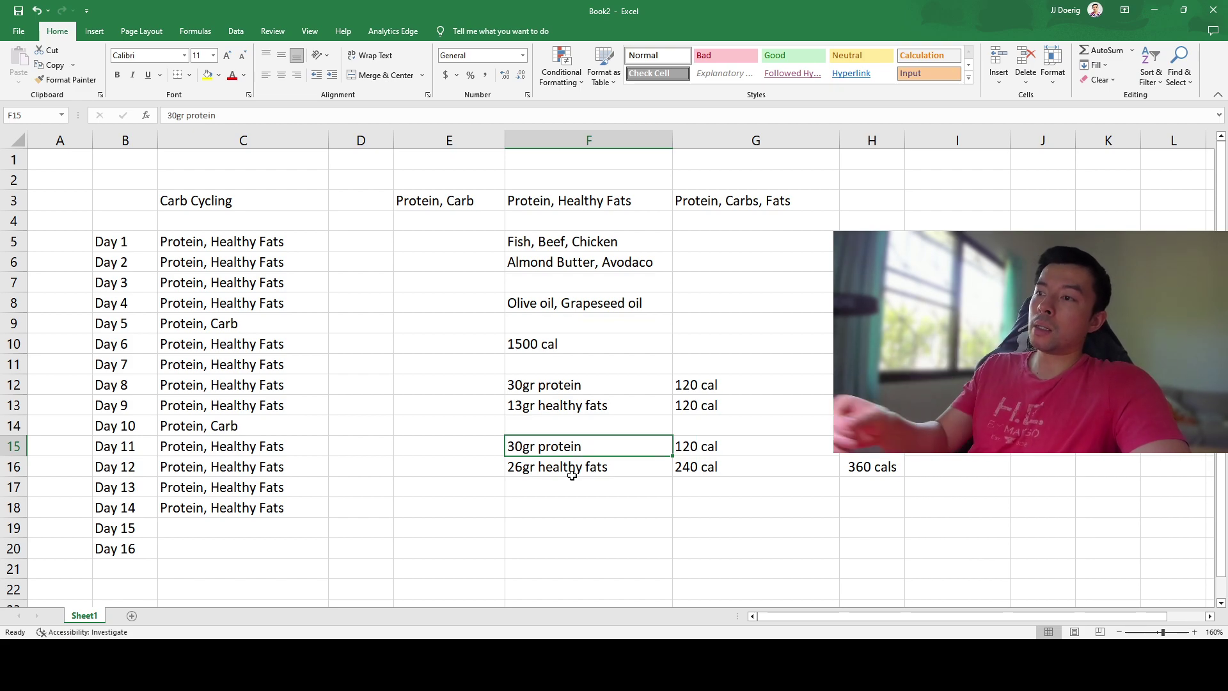
left_click(521, 471)
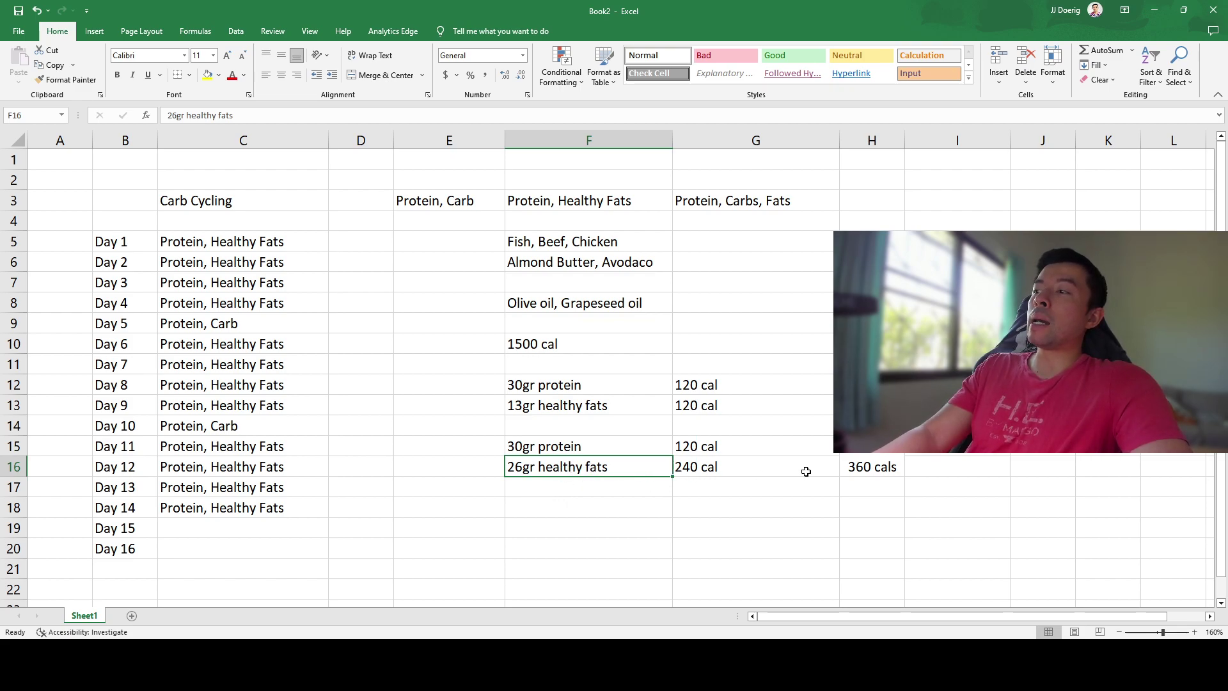
left_click(868, 467)
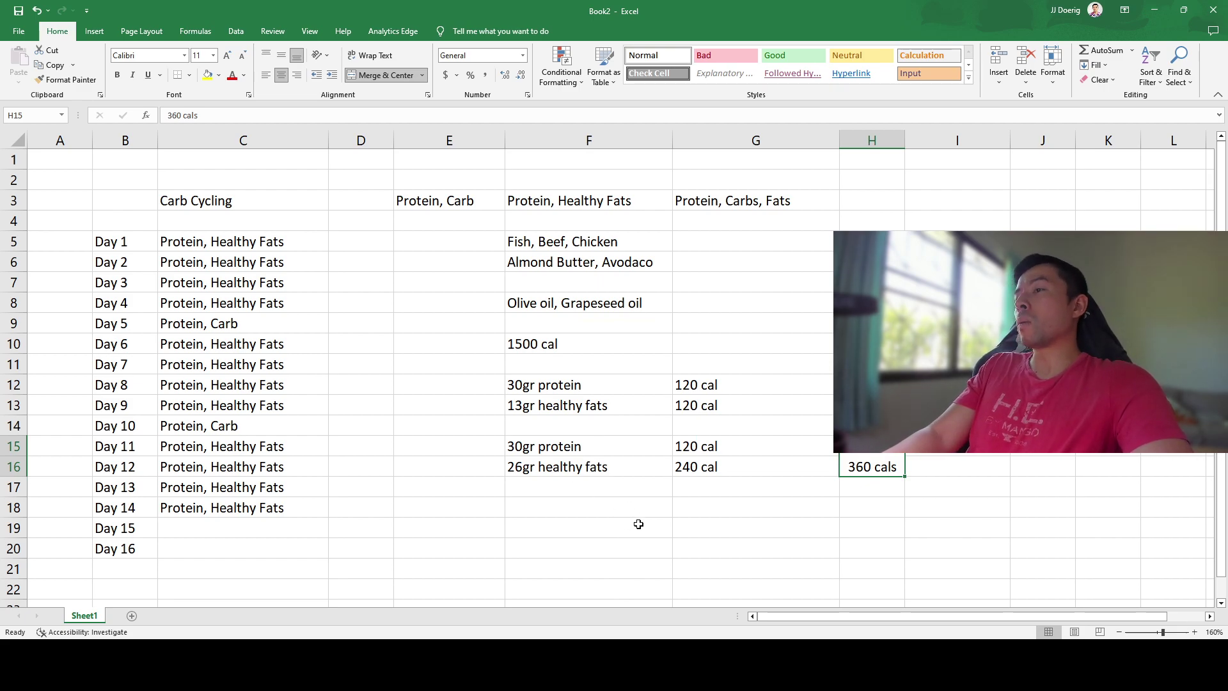
- Add a carbohydrate row beneath the second meal's healthy fats, with "20gr carb" in F17 and "80 cals" in G17
scroll(636, 521, "down", 1)
left_click(548, 424)
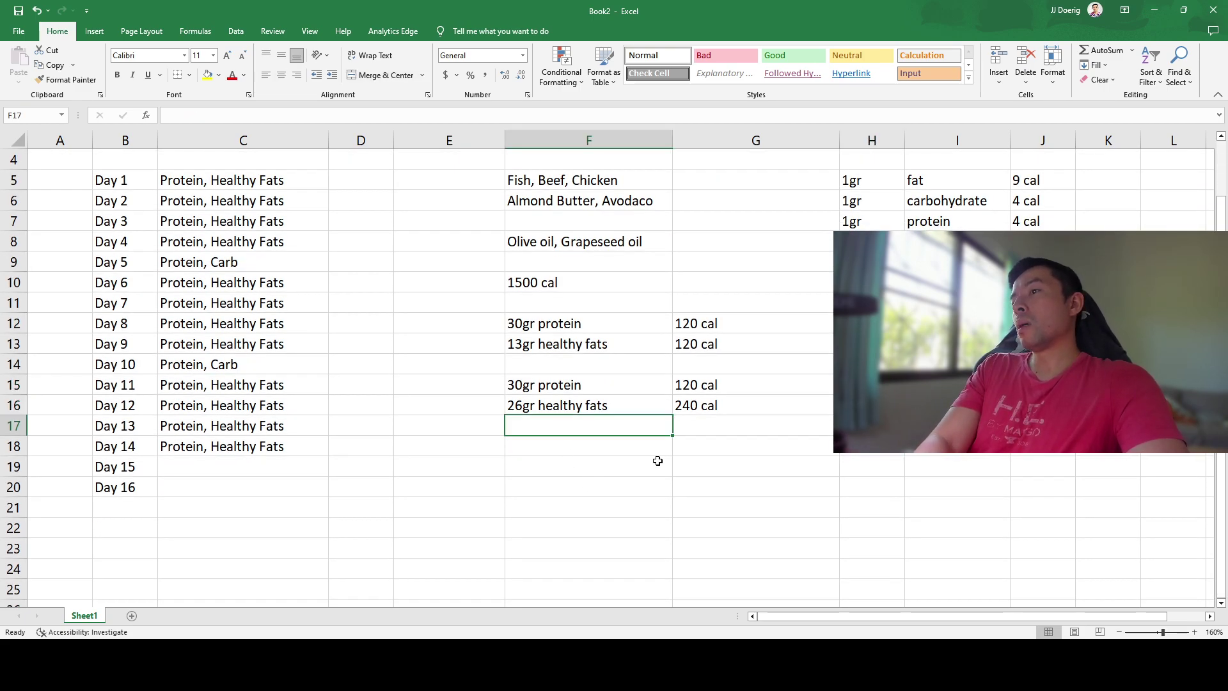
type("1")
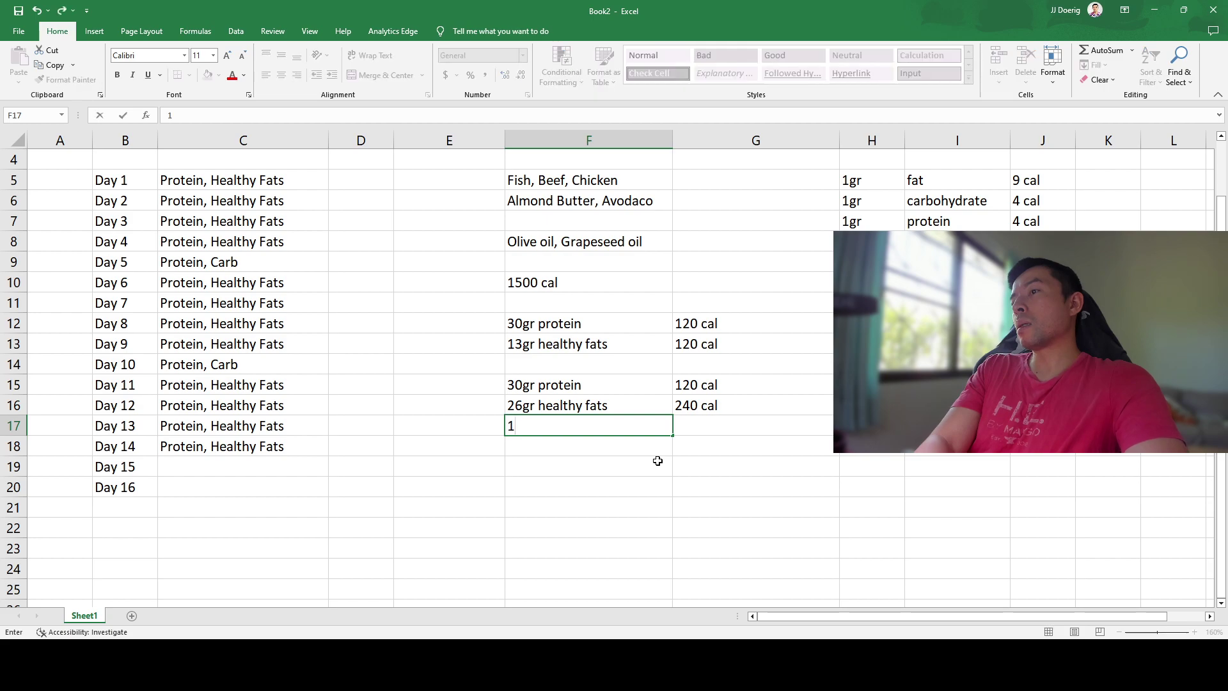
key("BackSpace")
type("20")
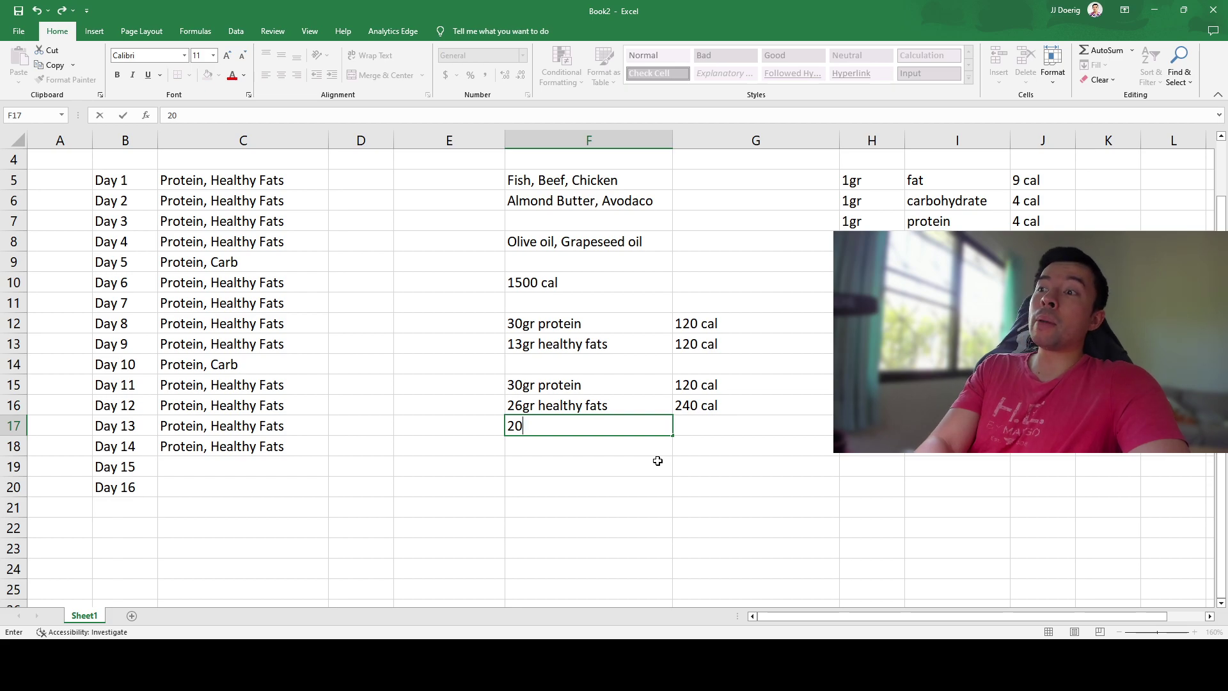
type("gr carb")
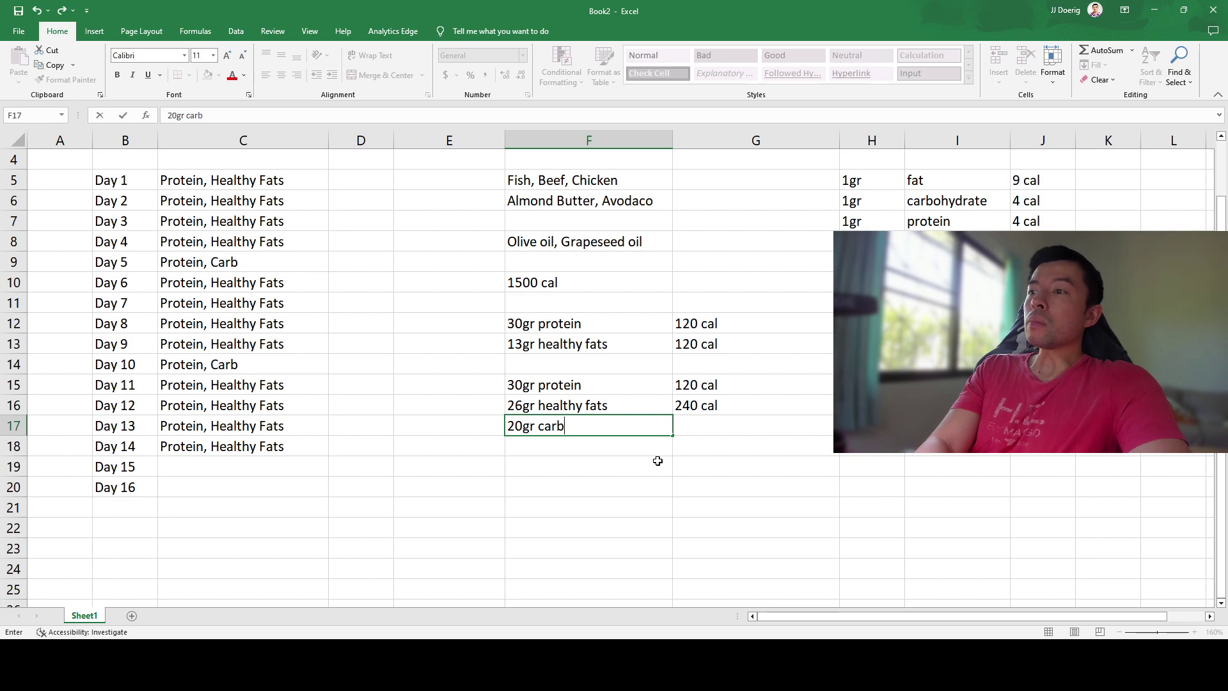
key("Tab")
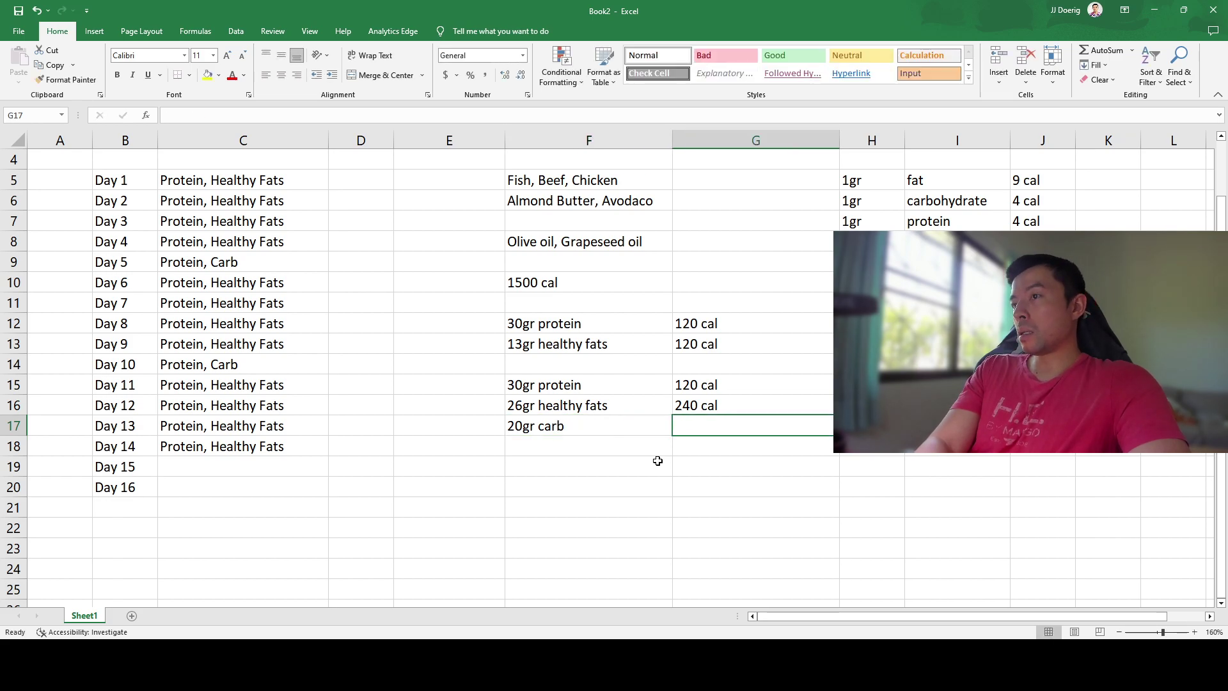
type("80 cals")
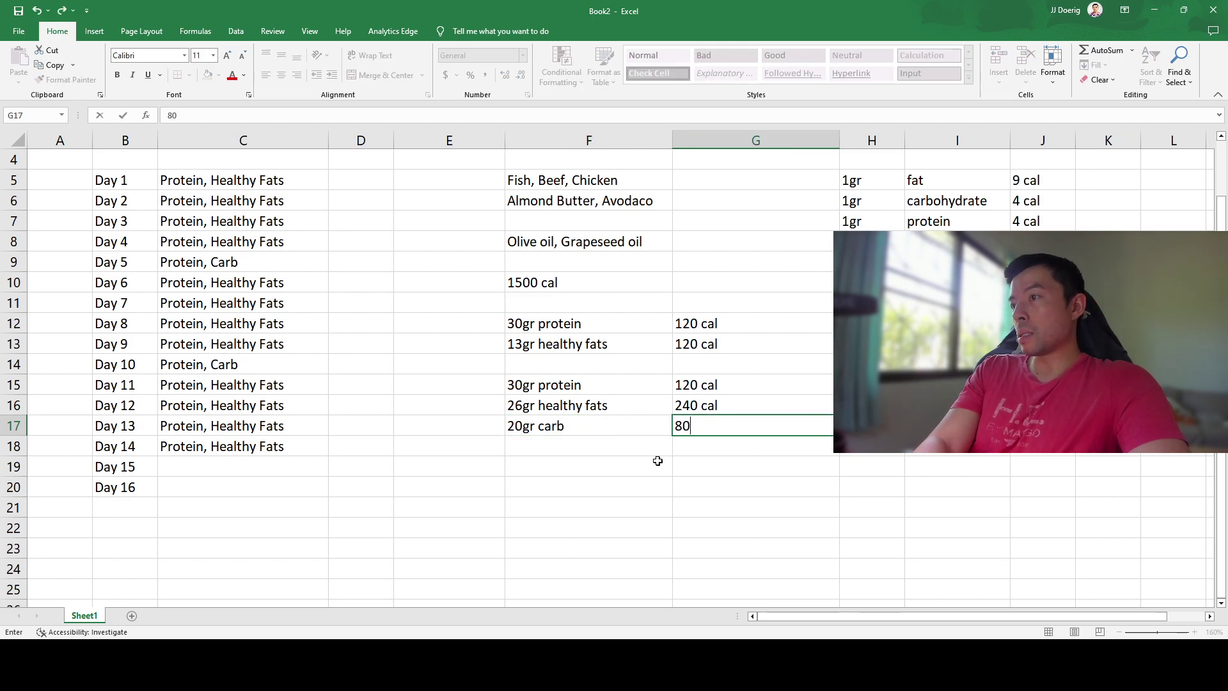
key("Return")
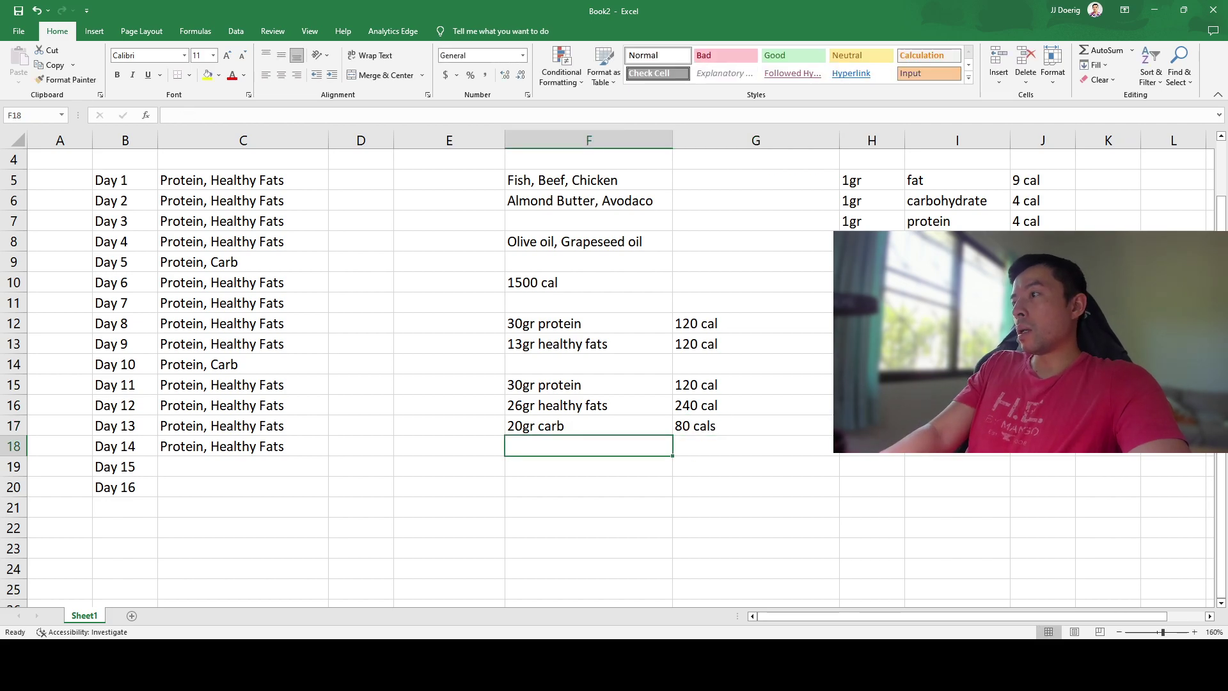
- Set the second meal's calorie total in merged cell H15 to "420 cals"
left_click(871, 394)
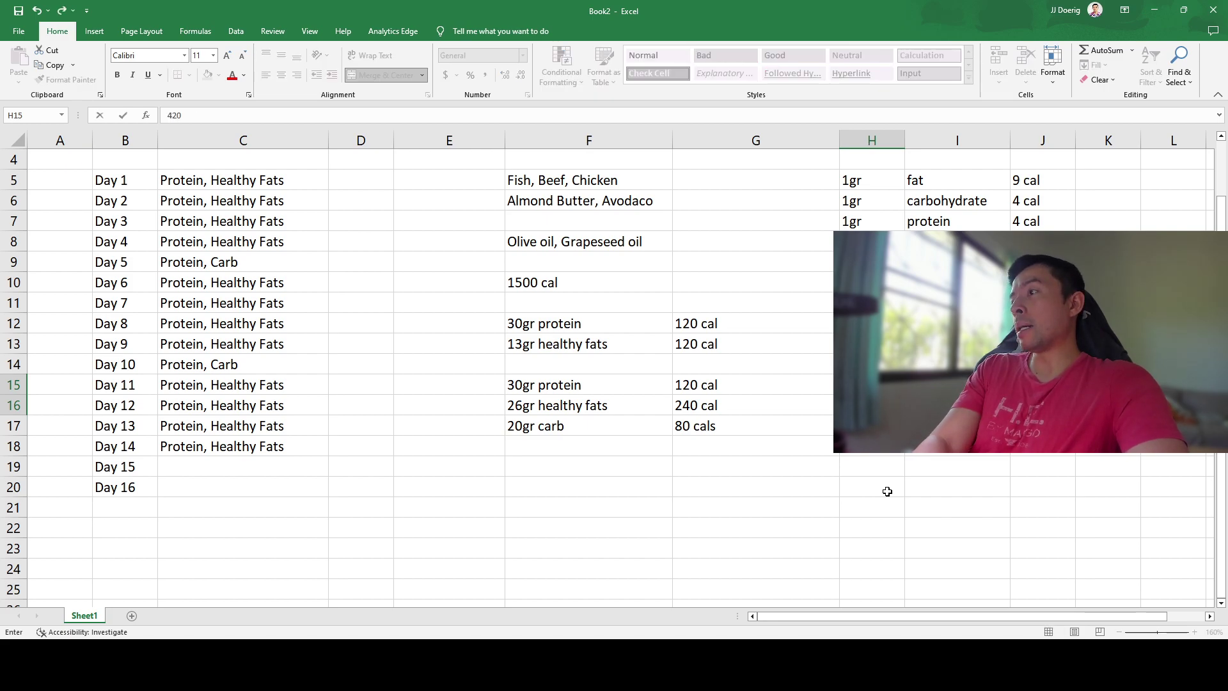
key("Return")
key("Up")
type("420 ca")
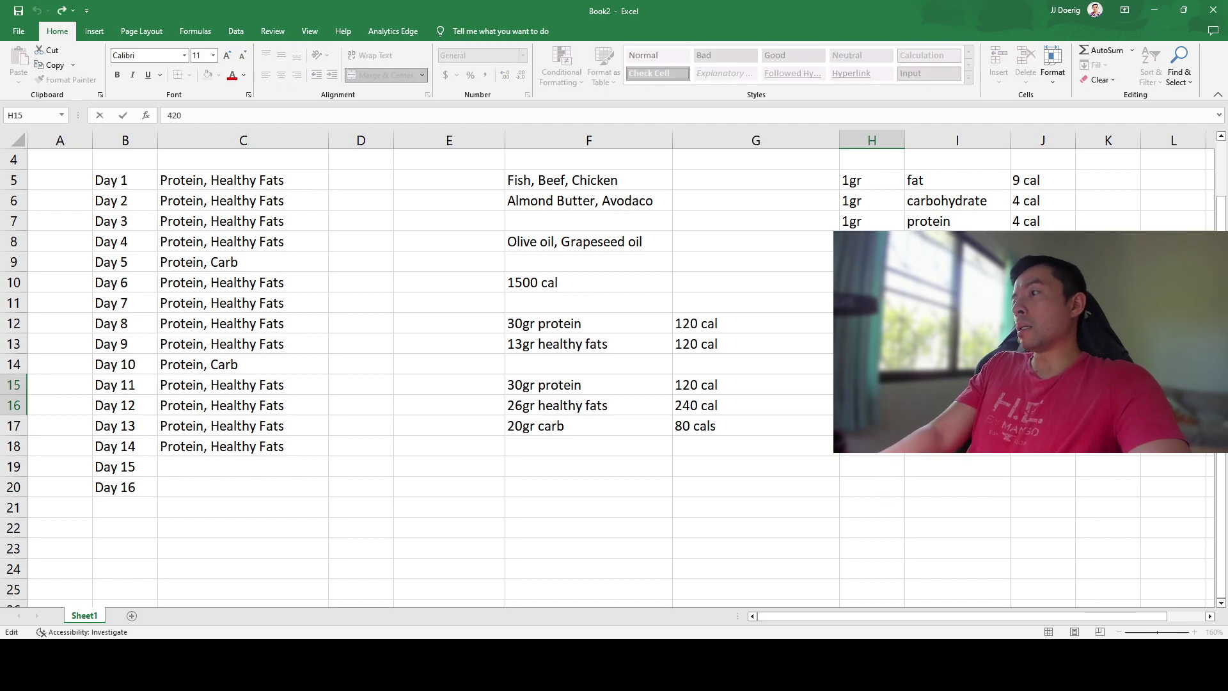
type("ls")
key("Return")
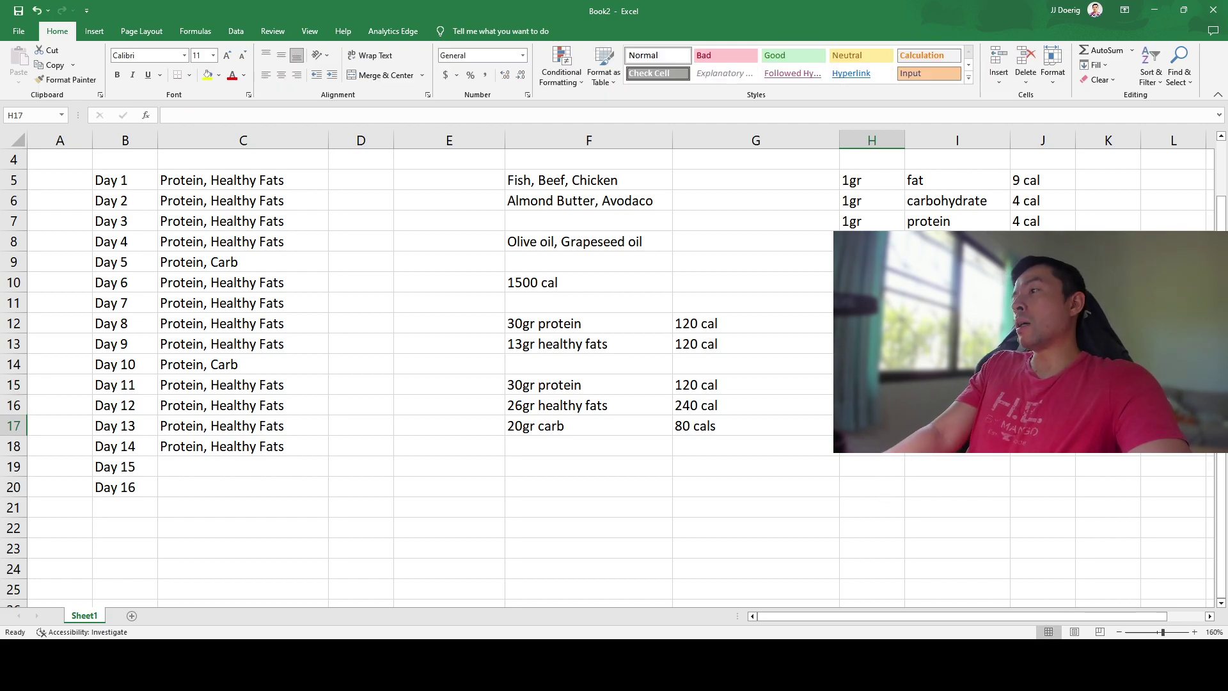
key("Up")
- Clear the carbohydrate row beneath the second meal, emptying F17 and G17
left_click(514, 427)
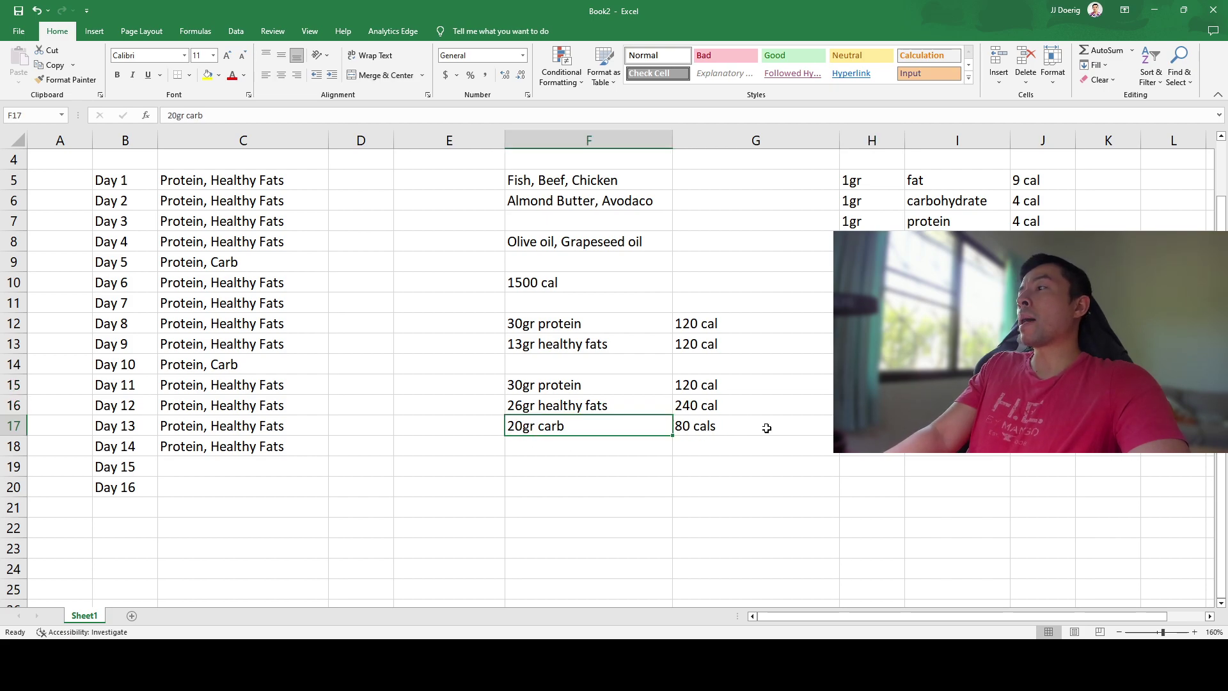
left_click(872, 395)
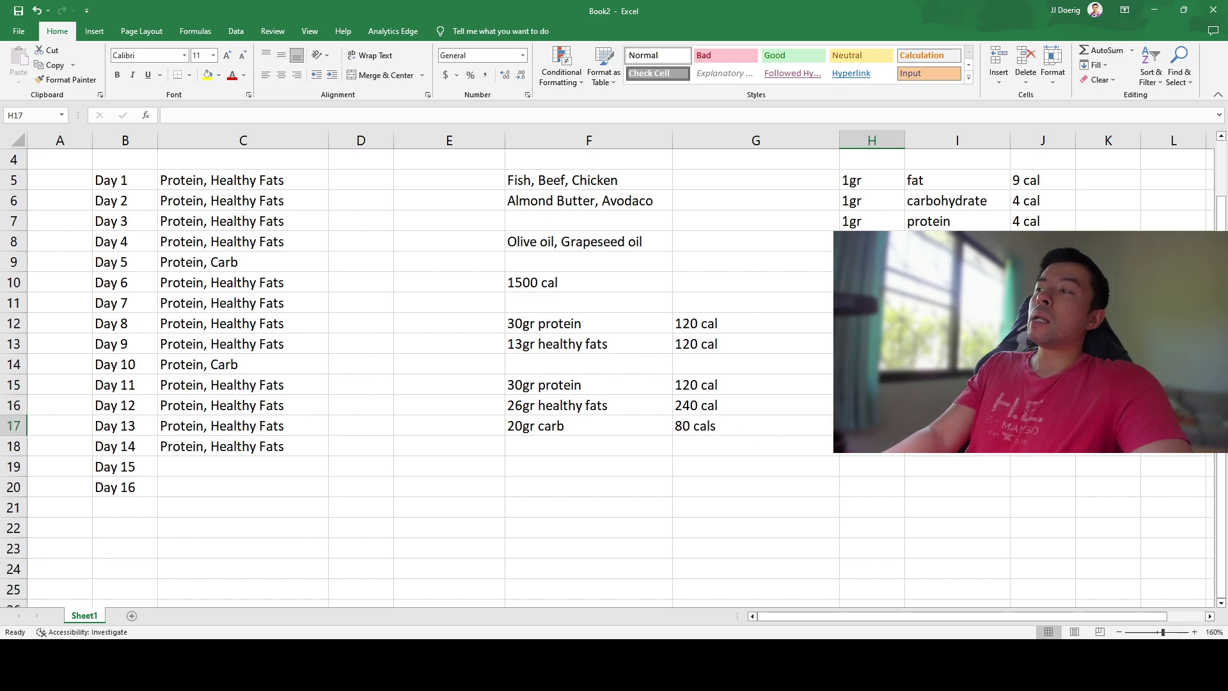
left_click(563, 427)
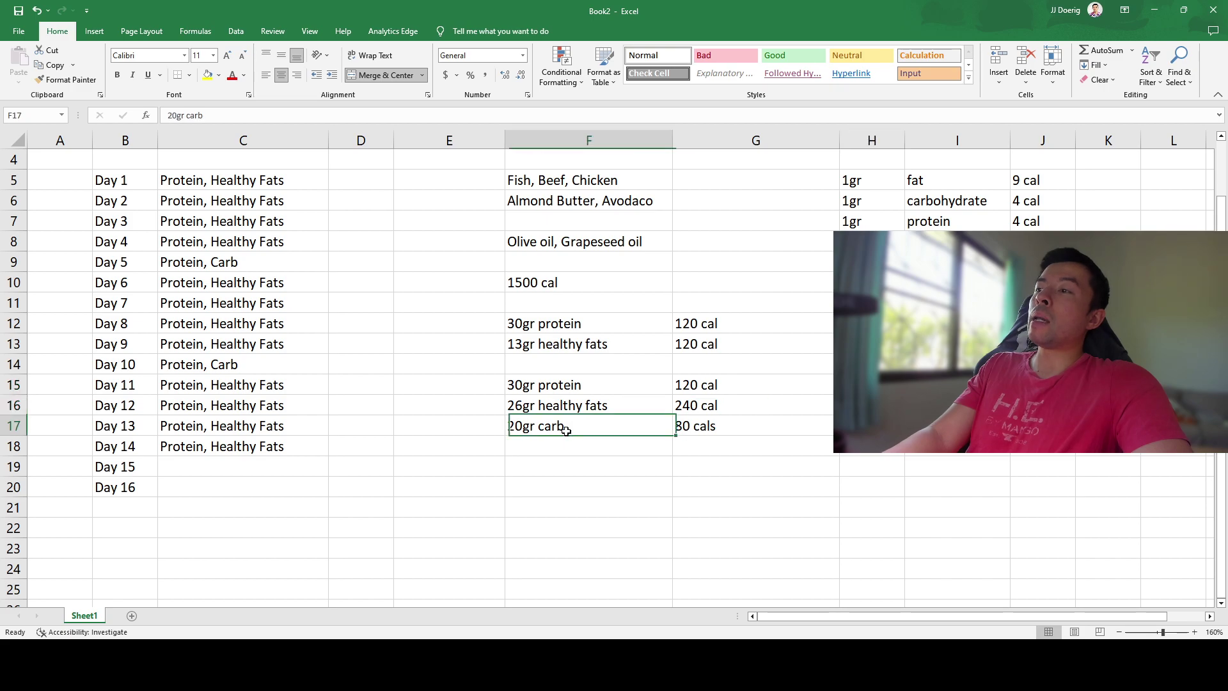
left_click(775, 431)
left_click(645, 433)
key("Right")
key("Left")
key("BackSpace")
left_click(736, 428)
key("BackSpace")
key("Escape")
key("Delete")
- Set the second meal's calorie total in H15 to "360 cals"
scroll(458, 239, "up", 1)
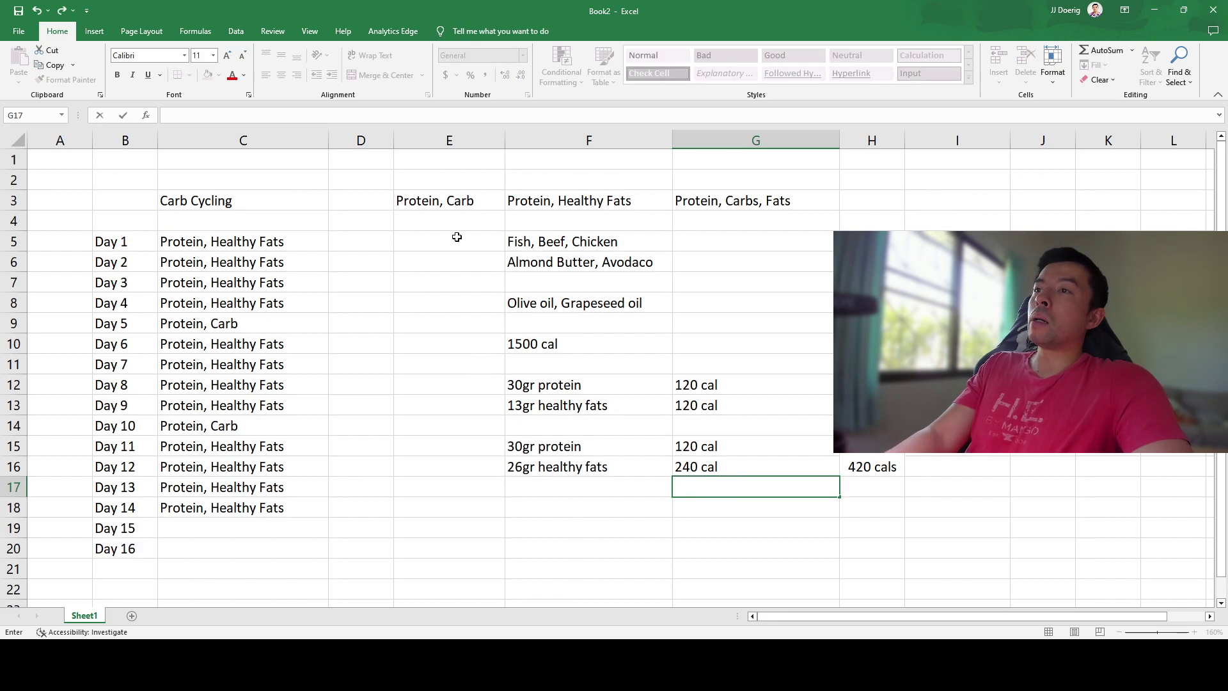
left_click_drag(457, 200, 450, 472)
left_click(768, 461)
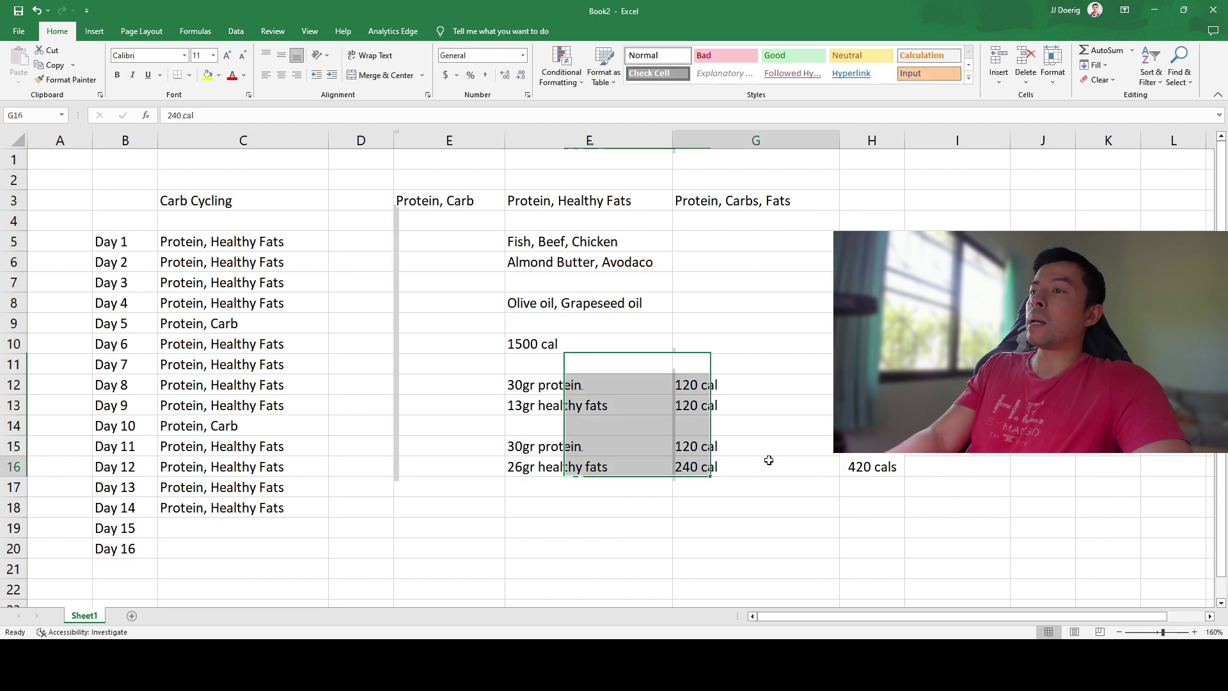
left_click(855, 471)
type("360 cals")
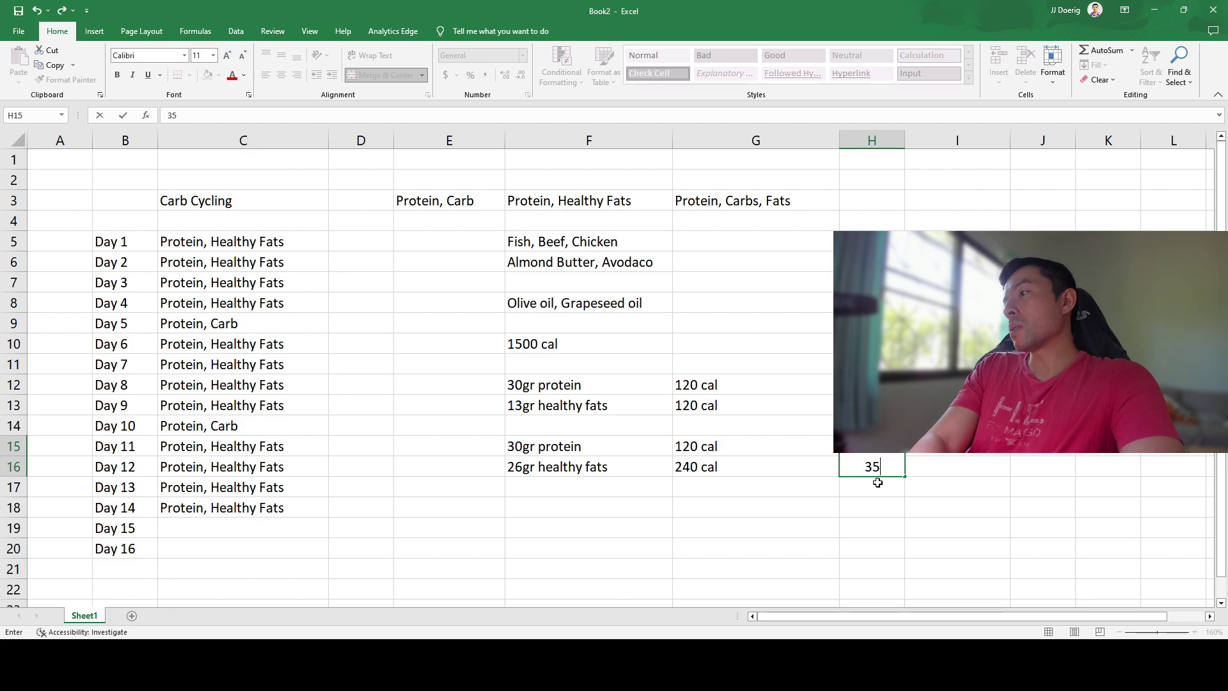
key("Return")
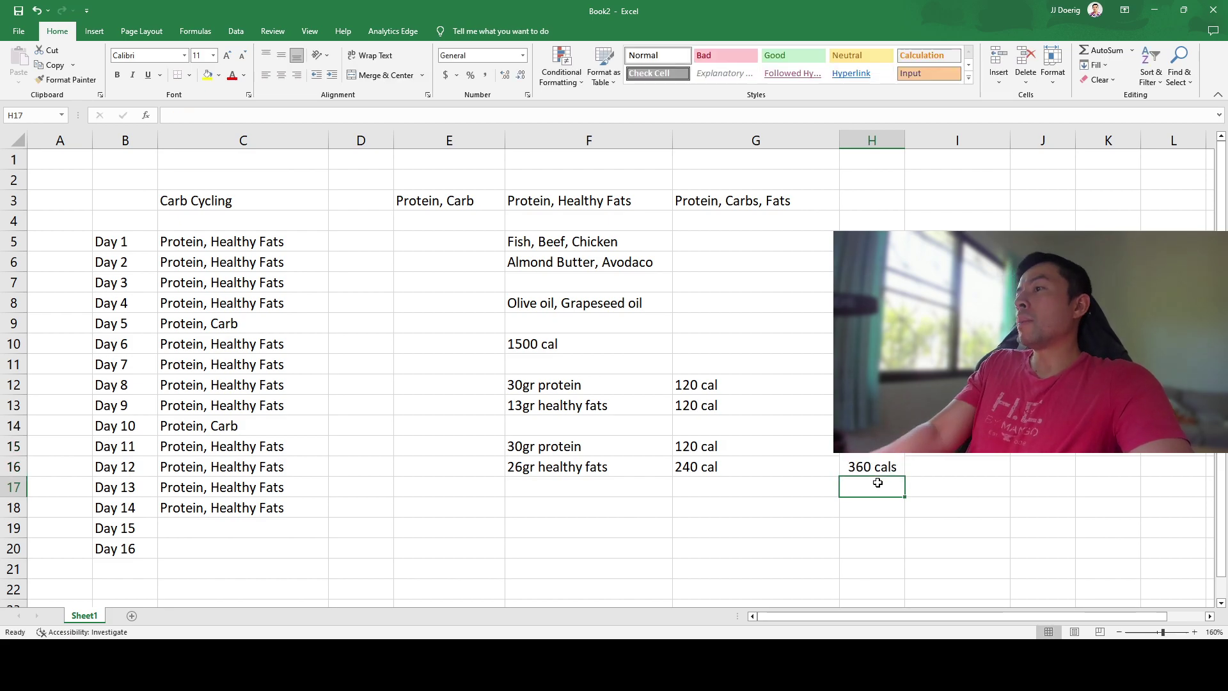
- Review the second meal's amounts and calories in F15:H16 alongside the daily calorie target in F10 and the first days' meal types
left_click_drag(633, 446, 857, 470)
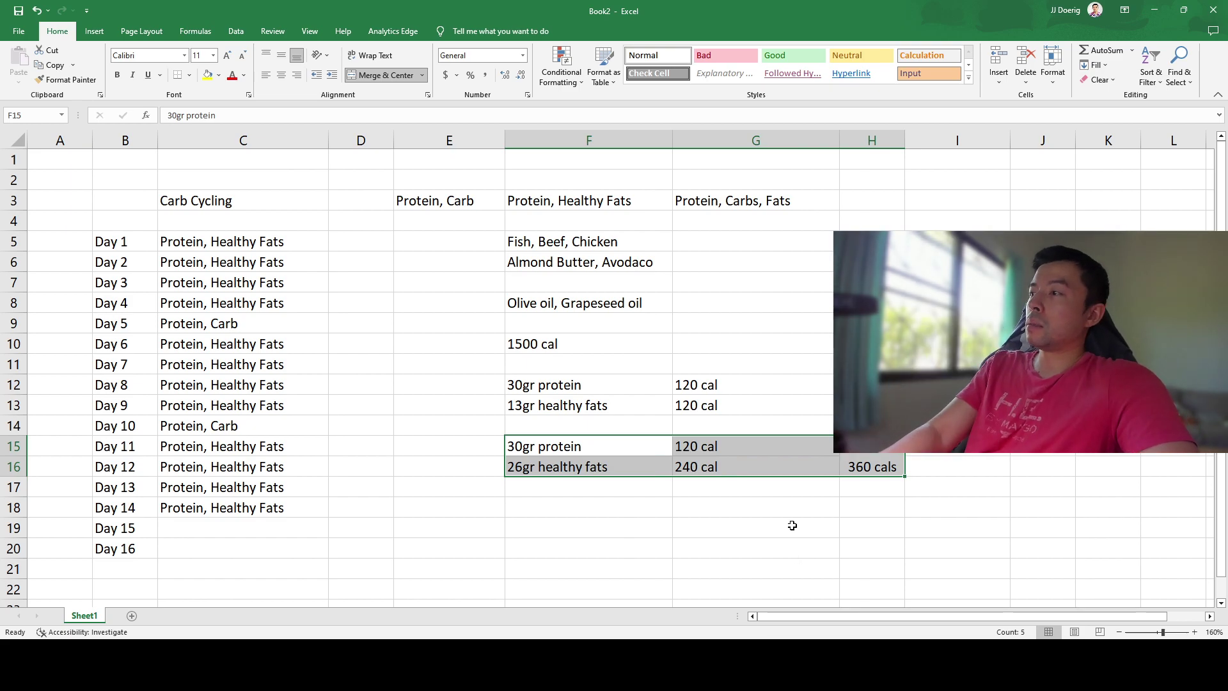
left_click(513, 345)
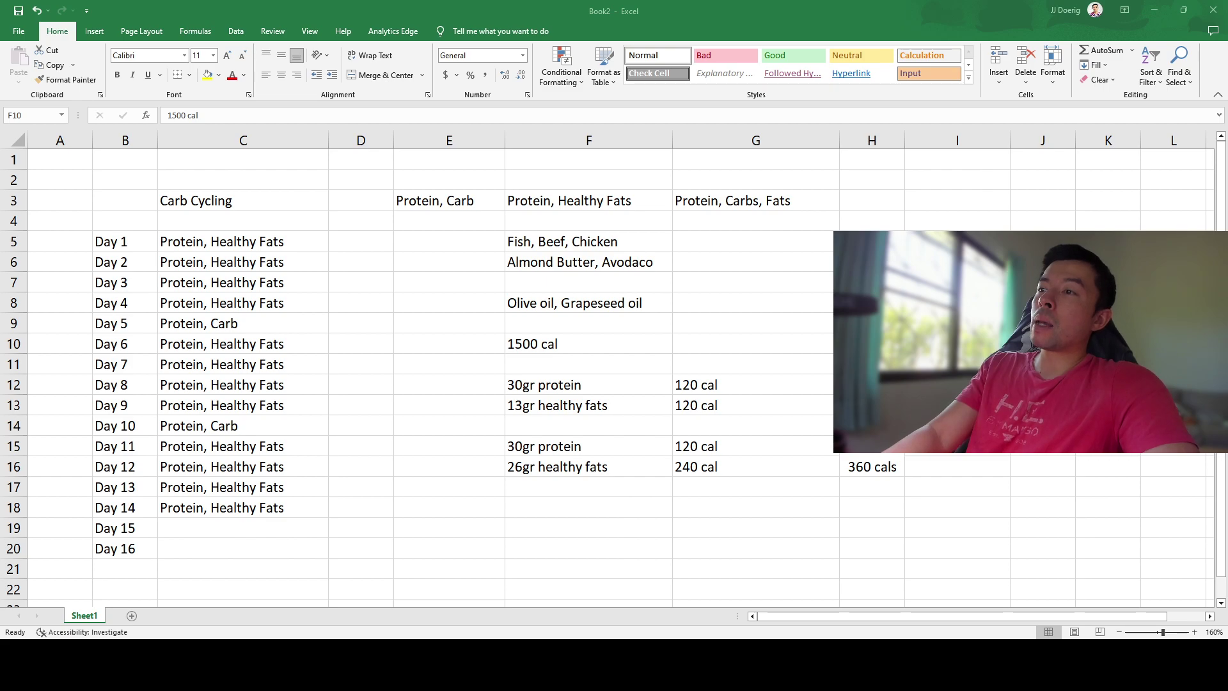
left_click_drag(281, 242, 345, 305)
left_click_drag(665, 446, 870, 467)
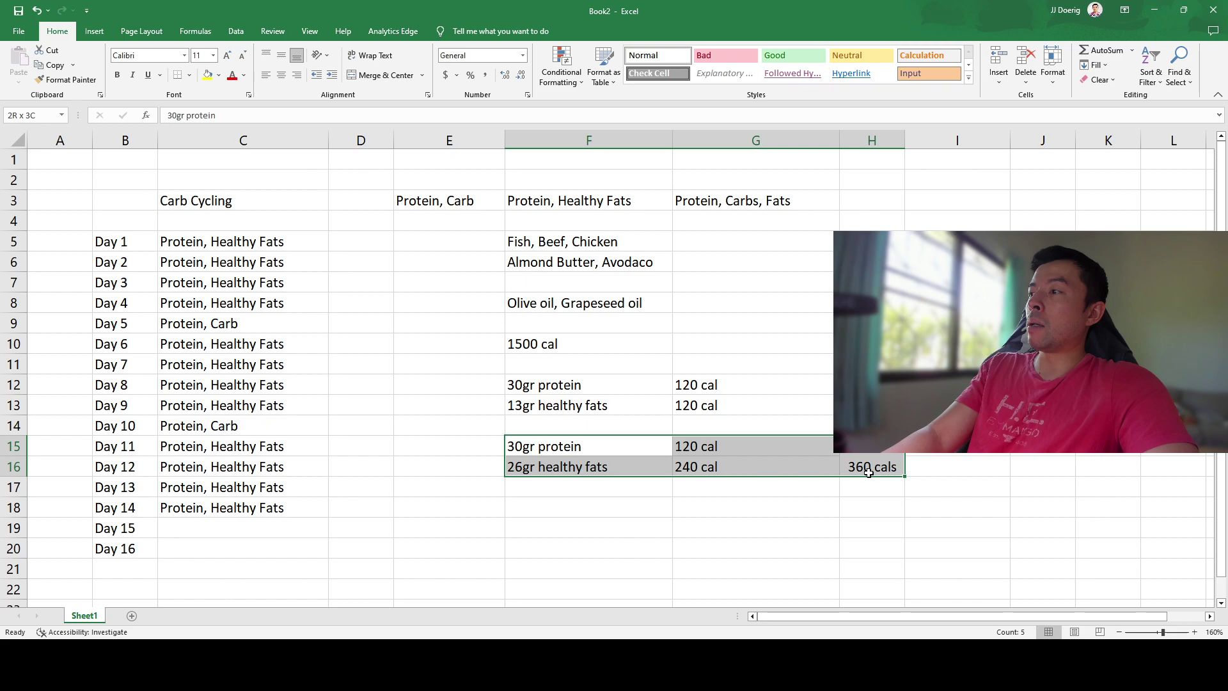
left_click(574, 508)
left_click_drag(542, 451, 540, 447)
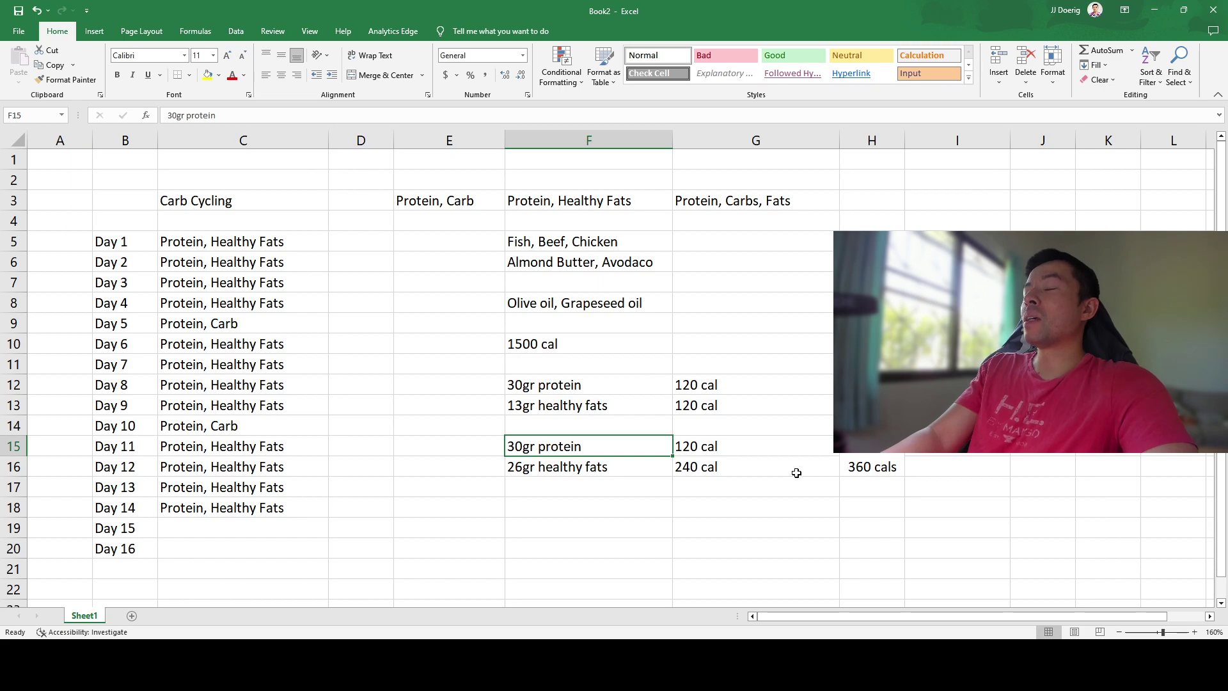
left_click(698, 447)
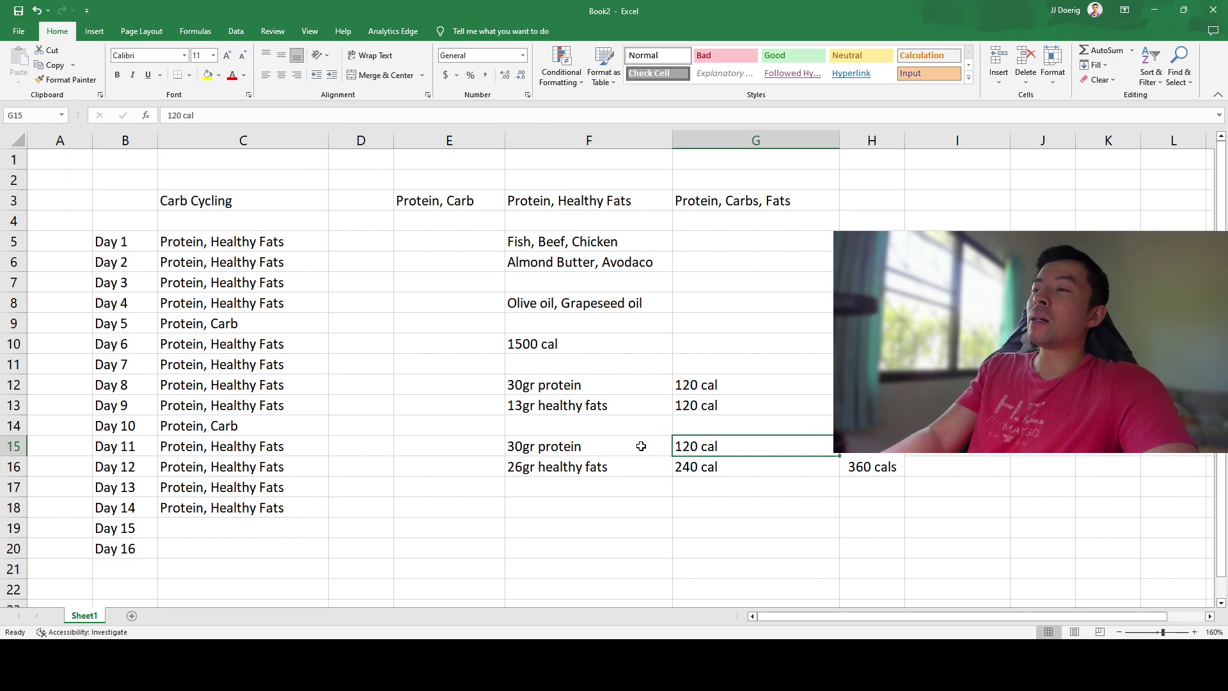
- Change the second meal's protein amount in F15 to "90gr protein"
left_click(517, 447)
double_click(519, 446)
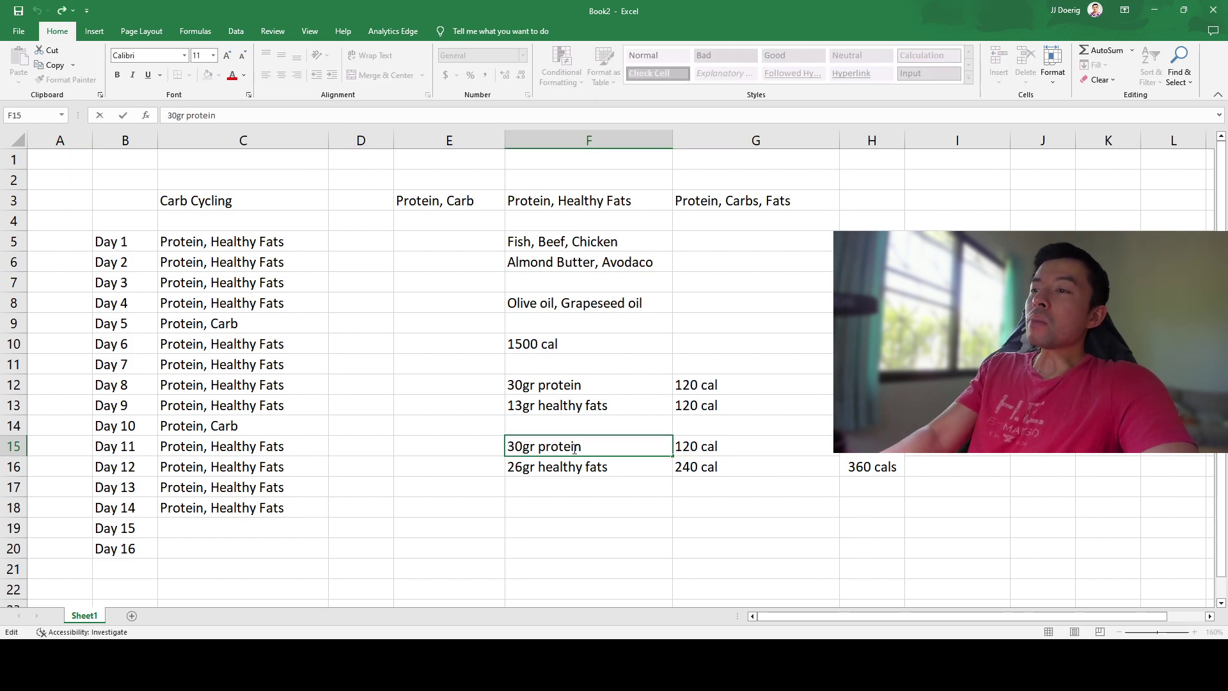
key("BackSpace")
key("BackSpace")
type("90")
key("Return")
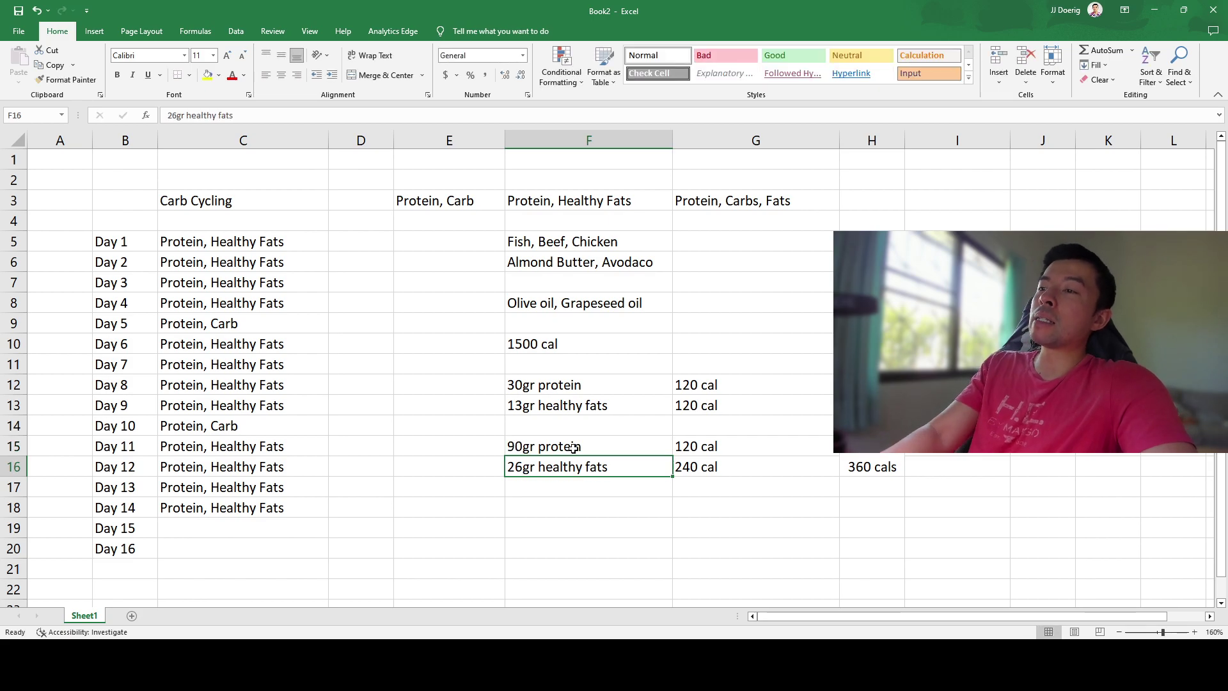
left_click(655, 447)
left_click(697, 447)
left_click(825, 499)
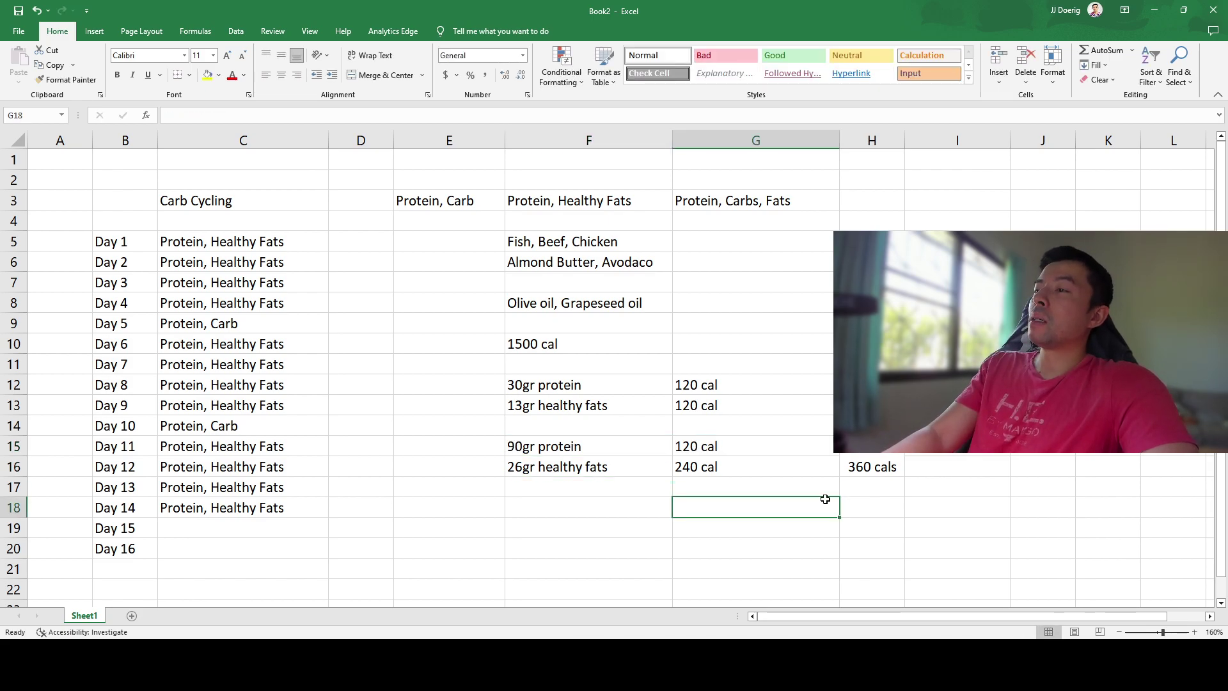
double_click(687, 447)
left_click_drag(698, 447, 661, 446)
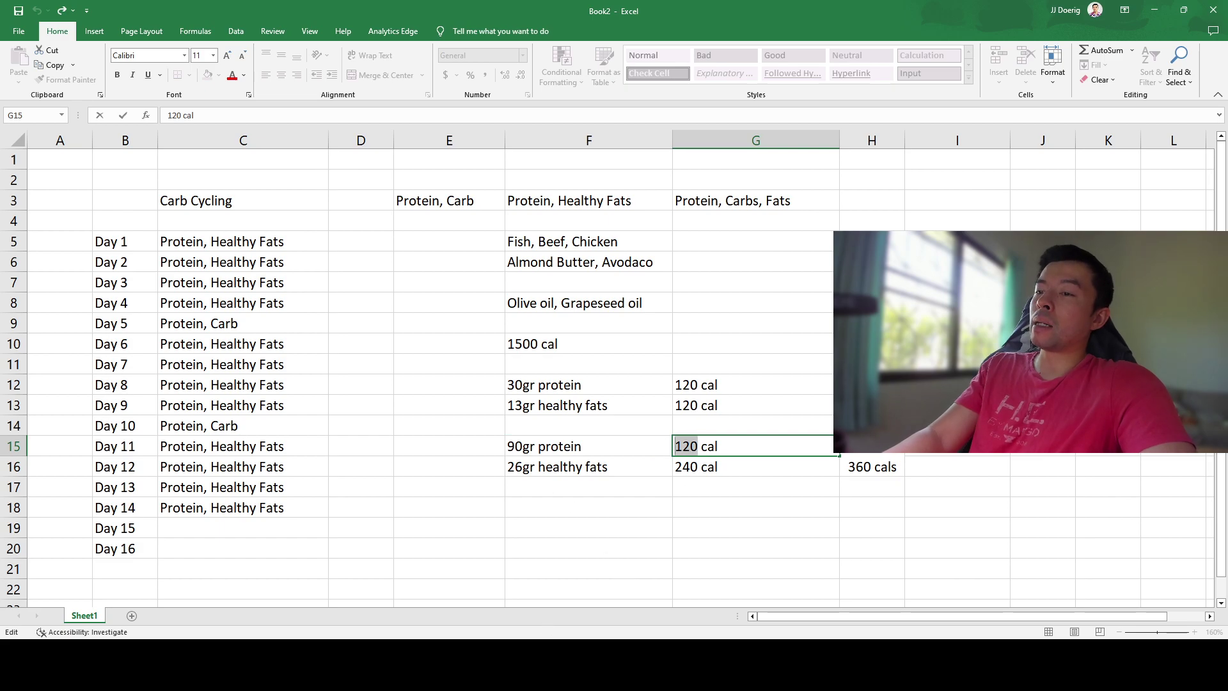
left_click(738, 449)
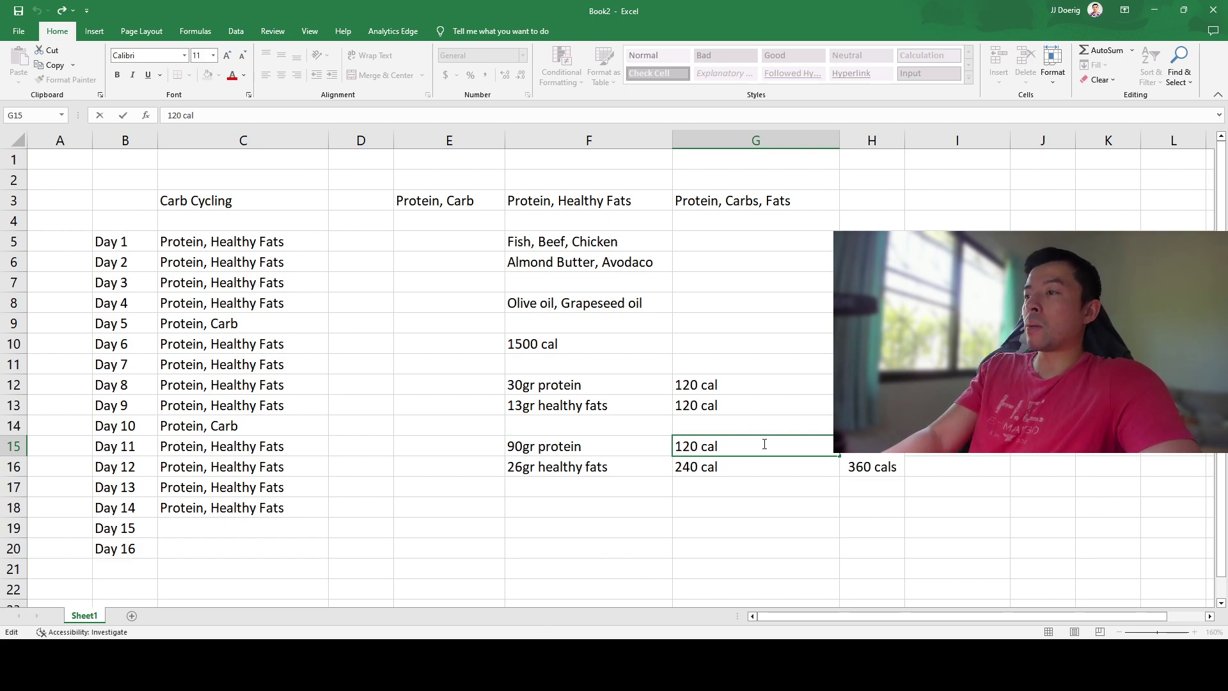
- Undo the change to the second meal's protein amount in F15
left_click(701, 406)
key("ctrl+z")
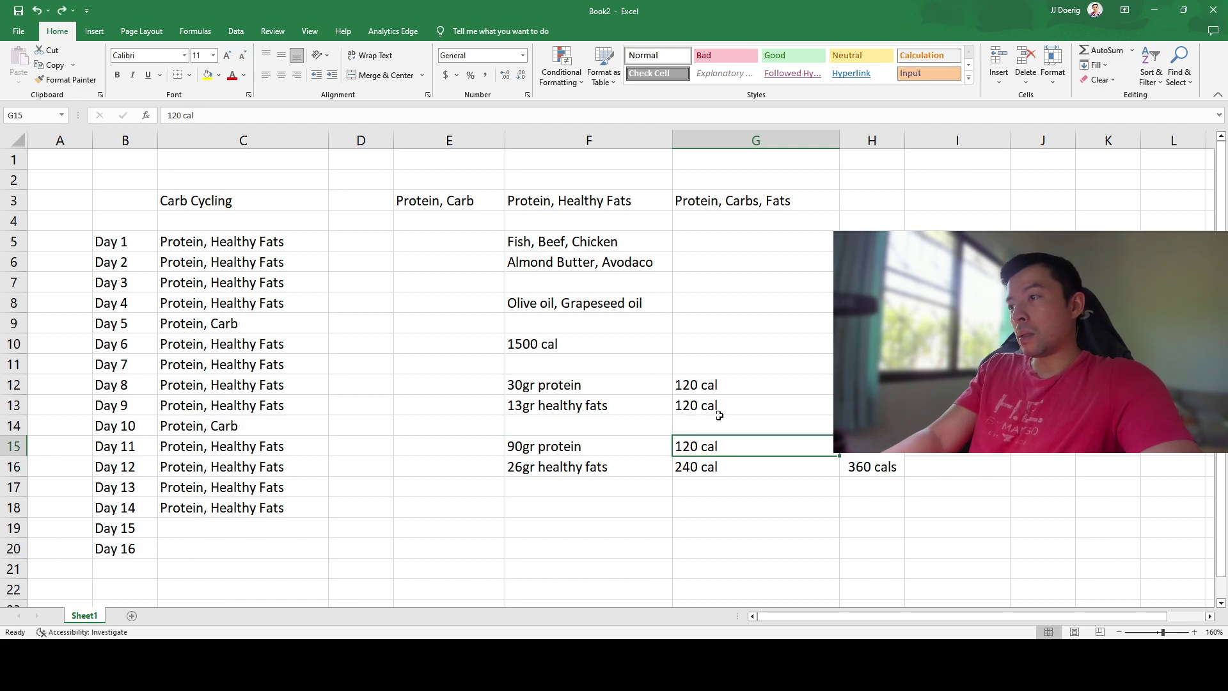
key("Left")
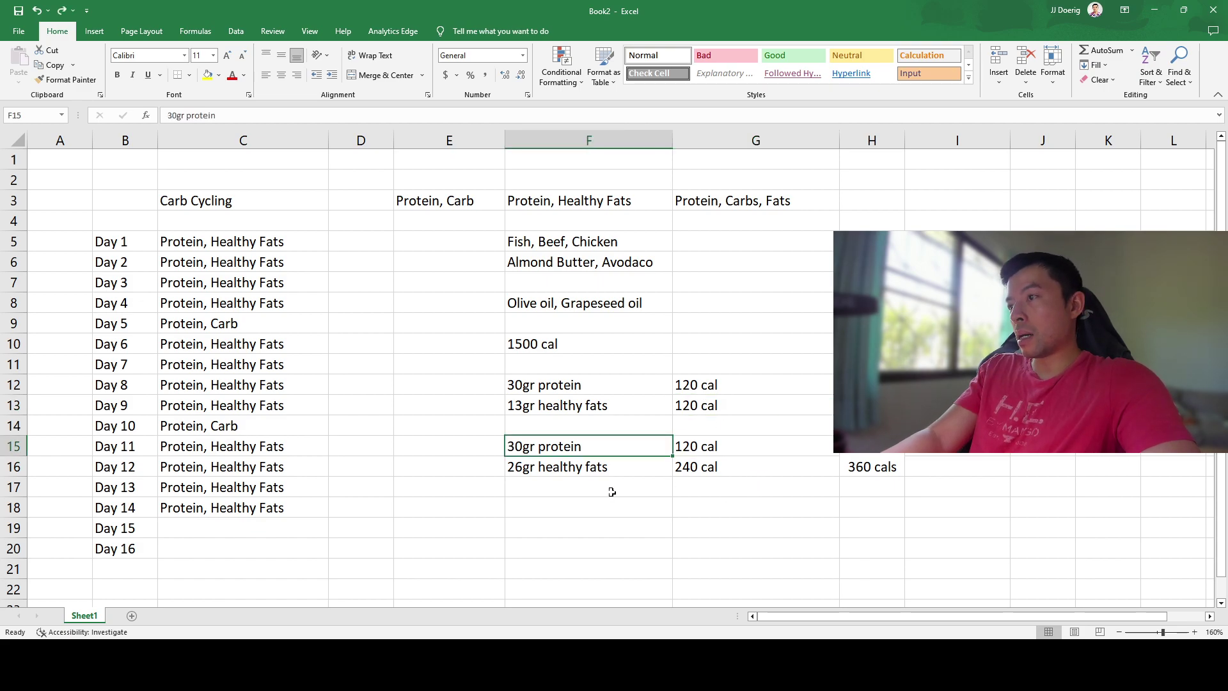
left_click(667, 488)
key("ctrl+z")
- Copy the second meal's block F15:H16 and paste it at F18 as a third meal
left_click(870, 466, "shift")
key("ctrl+c")
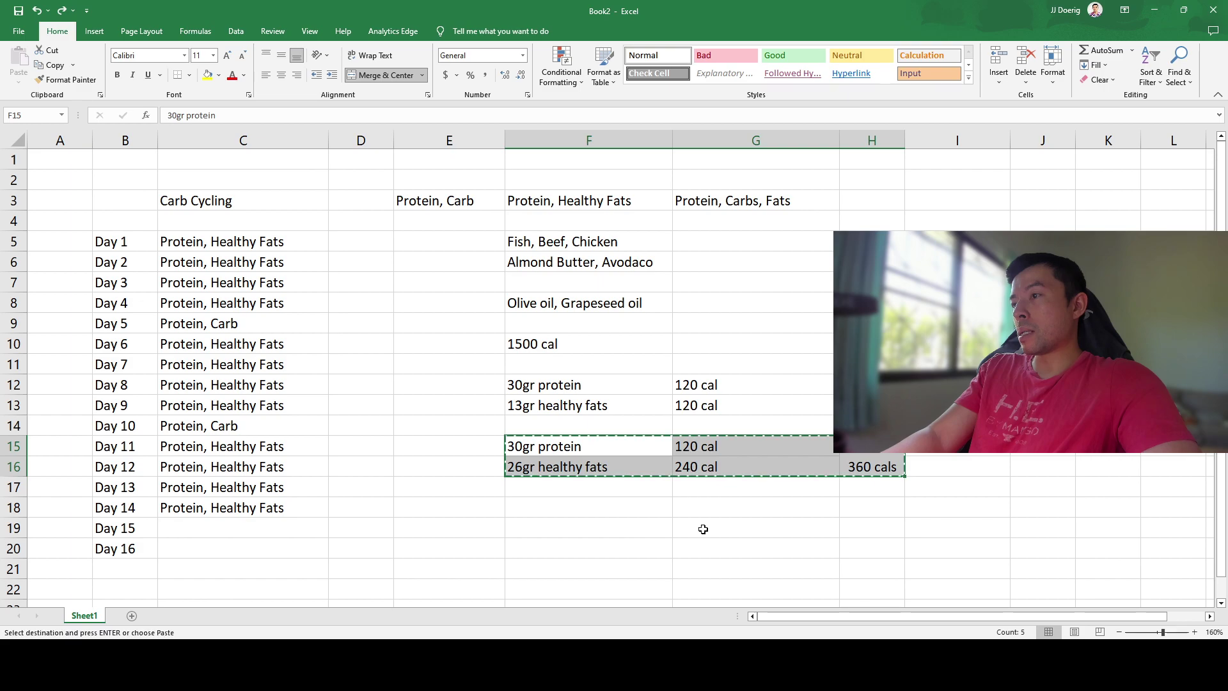
left_click(594, 508)
key("ctrl+v")
- Change the third meal's protein amount in F18 to "90 gr protein"
double_click(539, 507)
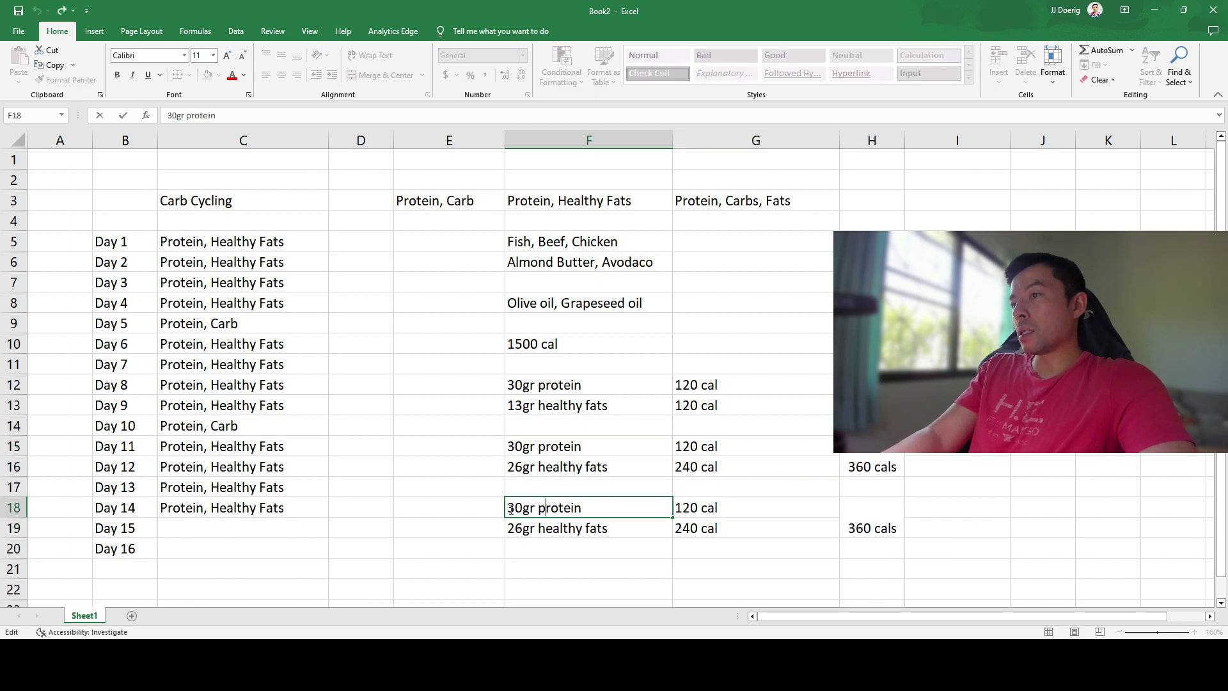
key("BackSpace")
key("BackSpace")
type("90")
key("Return")
scroll(566, 524, "down", 2)
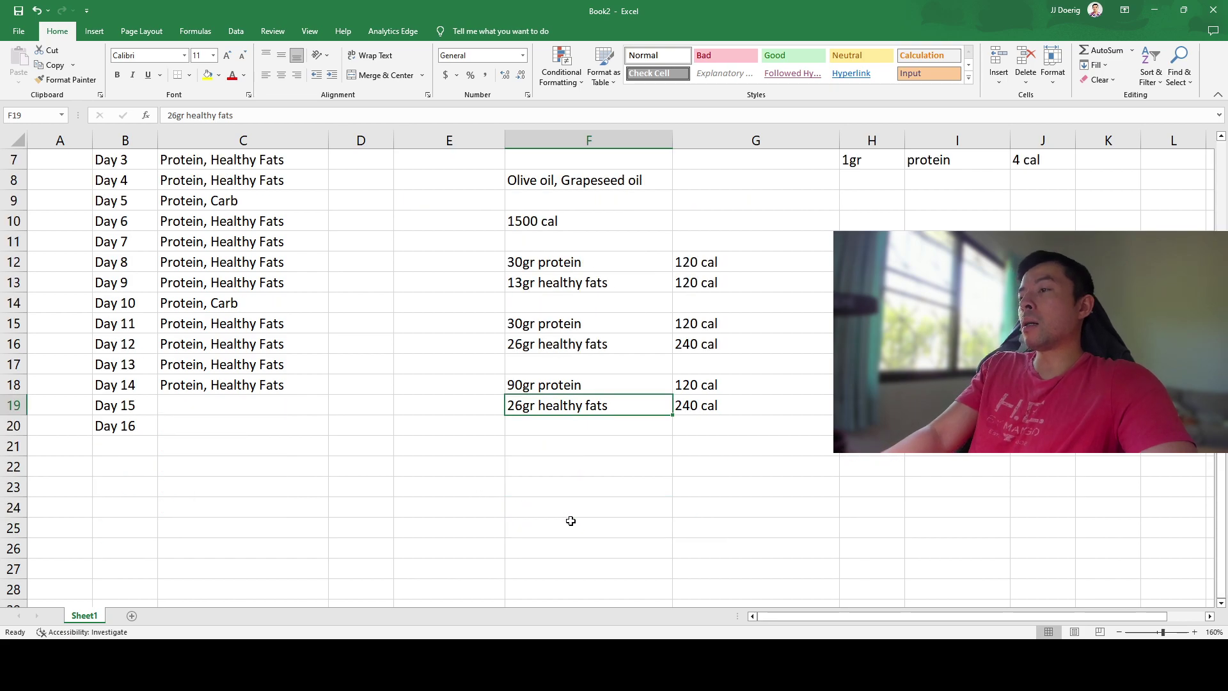
left_click(535, 388)
left_click(546, 403)
left_click(521, 386)
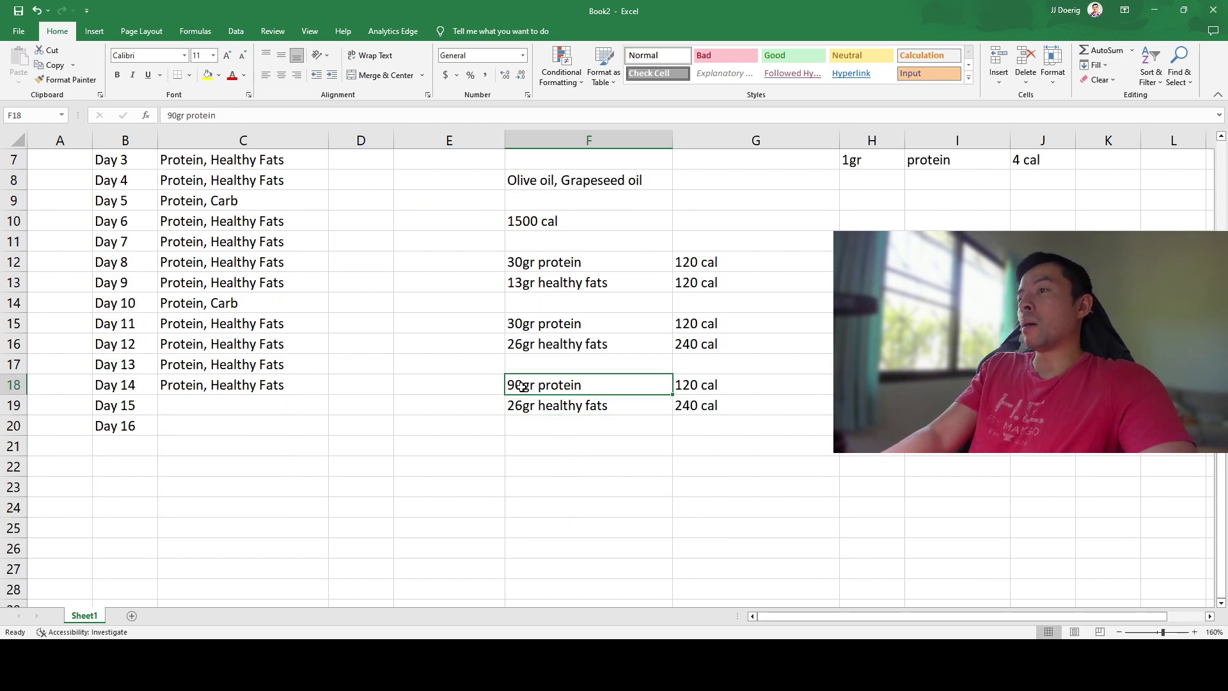
- Set the third meal's protein calories in G18 to "360 cal" and its total in H18 to "600 cals"
left_click(685, 385)
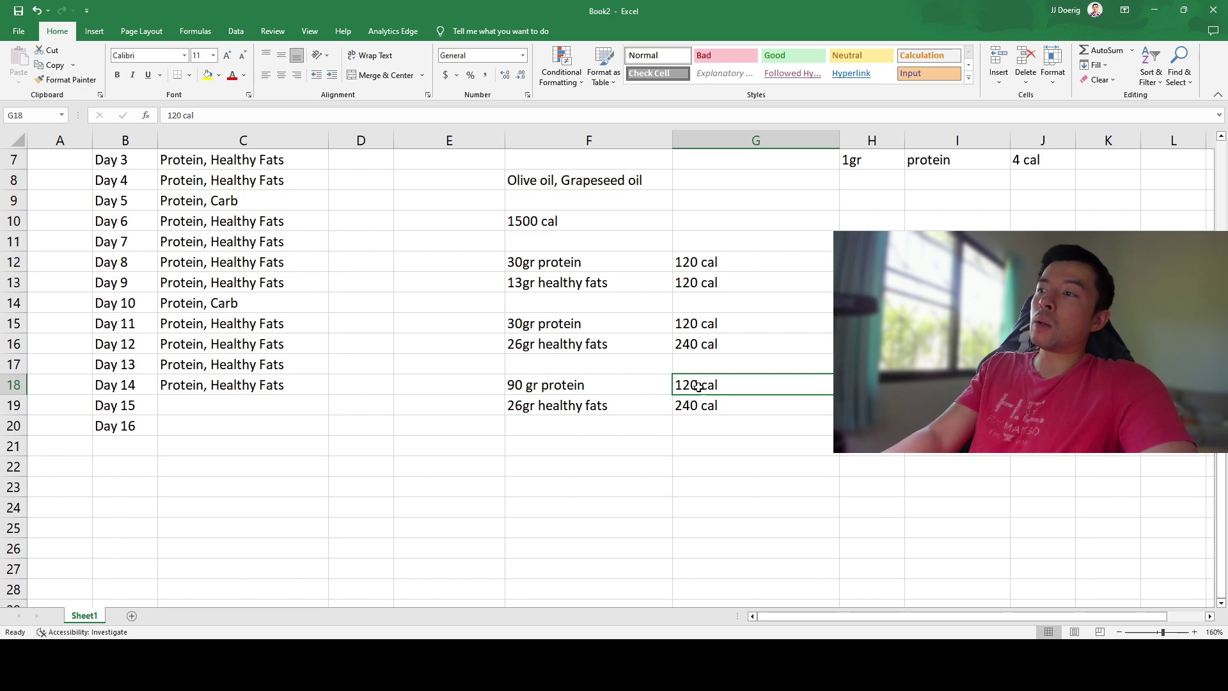
double_click(694, 384)
left_click_drag(698, 384, 674, 384)
type("360")
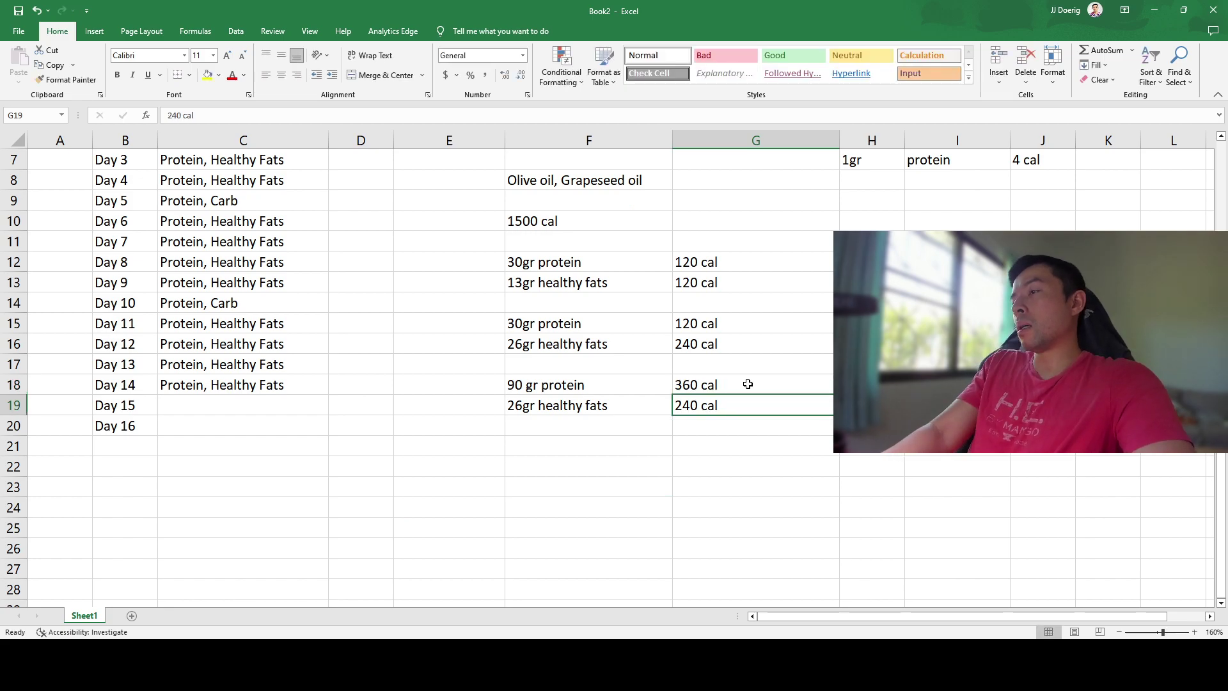
key("Tab")
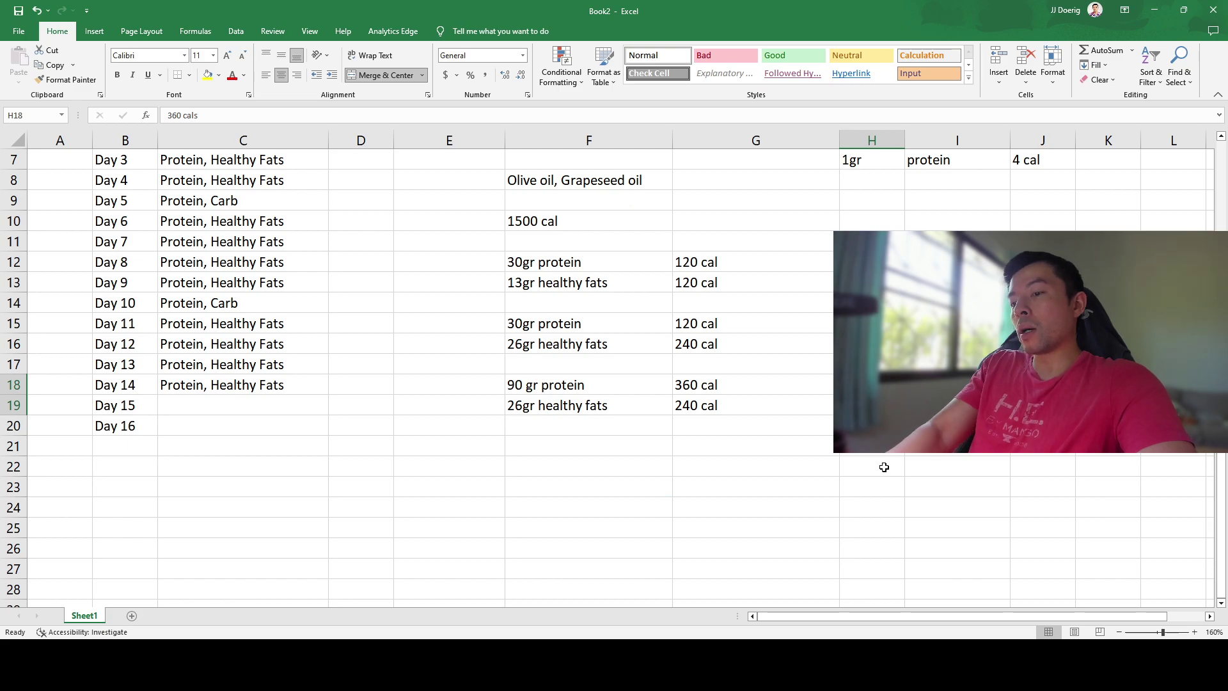
type("600 ca")
key("Return")
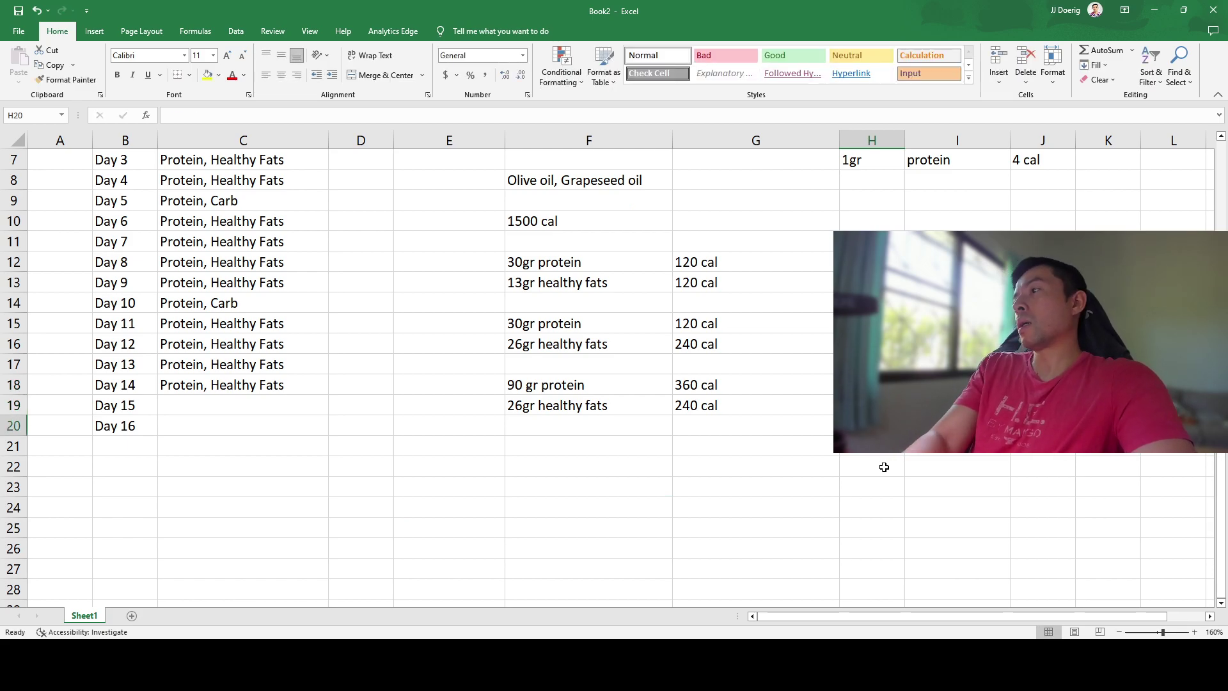
- Review the third meal's amounts, calories and total in F18:H19 alongside the daily calorie target in F10
left_click_drag(586, 383, 733, 409)
left_click(872, 384)
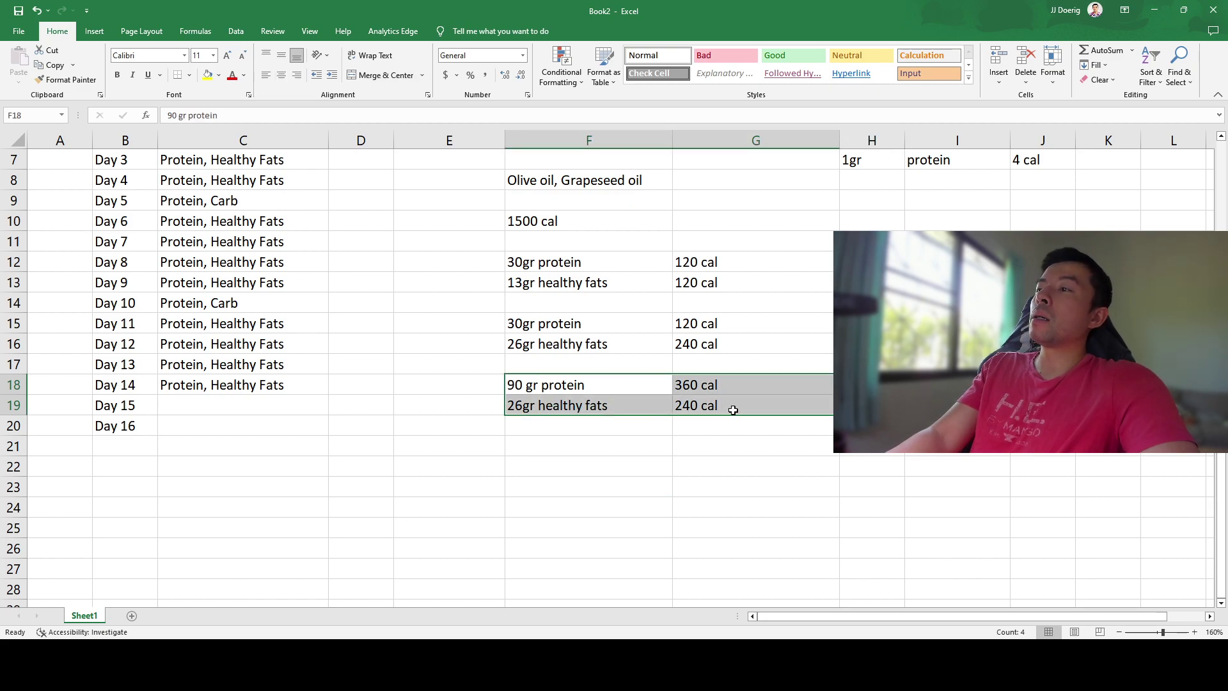
left_click(872, 384)
left_click_drag(636, 387, 872, 405)
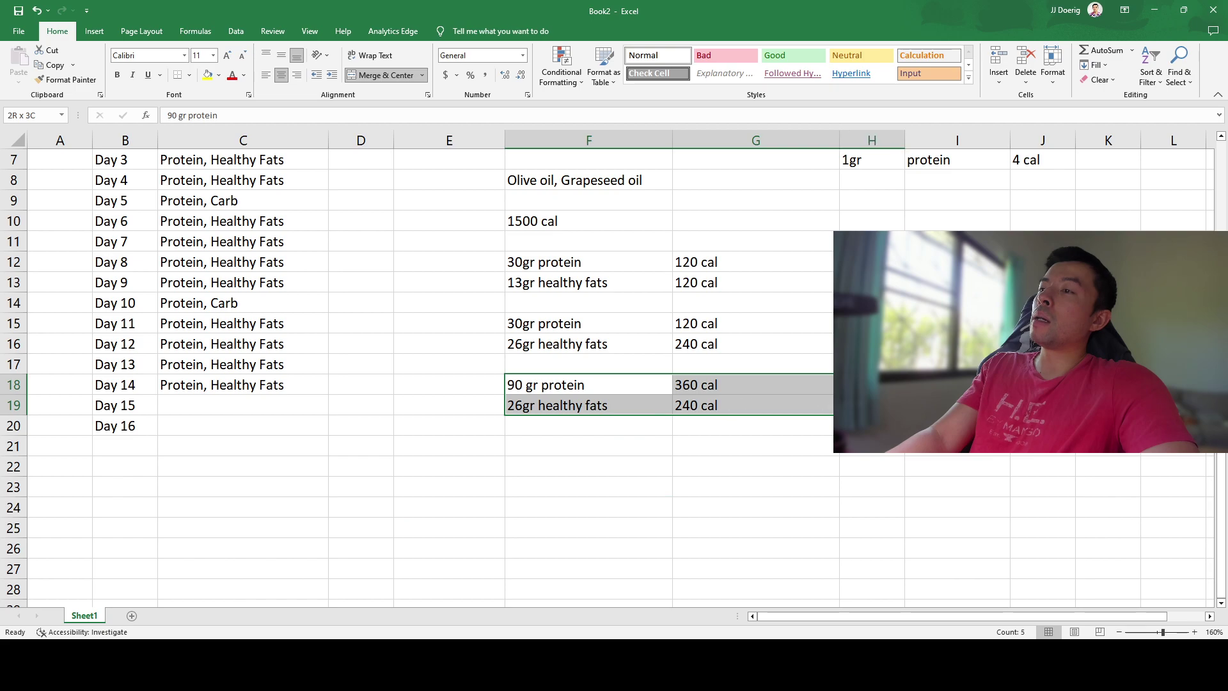
left_click(691, 445)
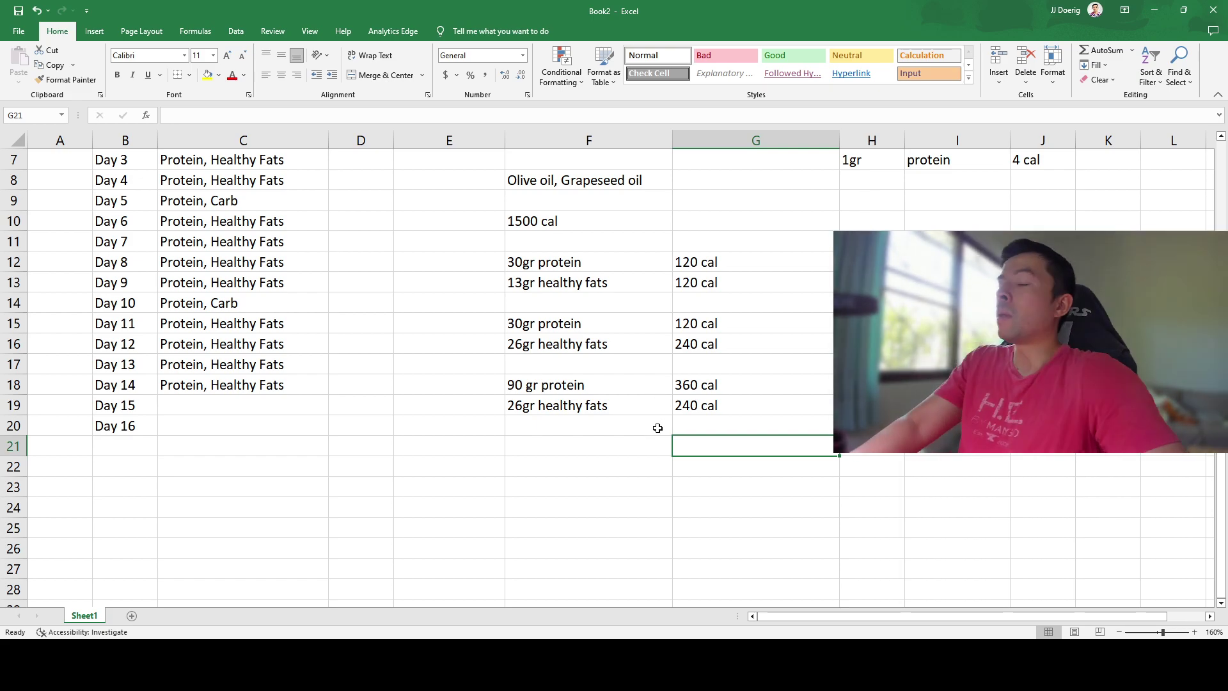
left_click_drag(631, 388, 752, 399)
left_click(871, 384)
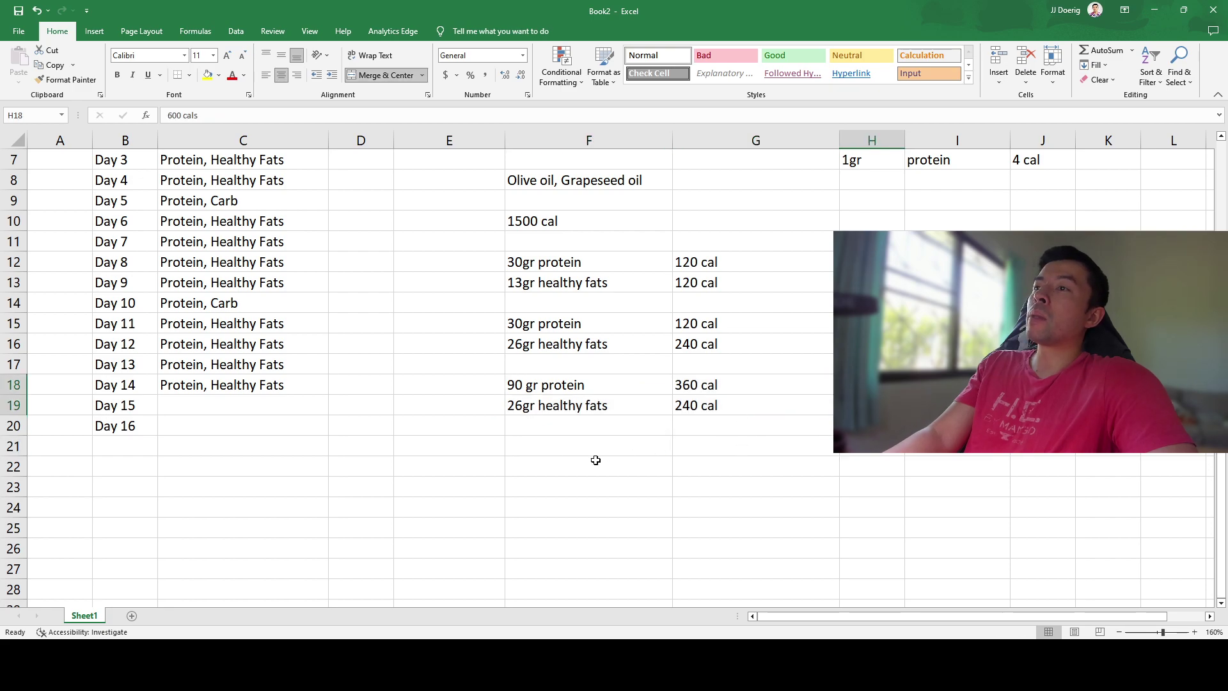
left_click(527, 221)
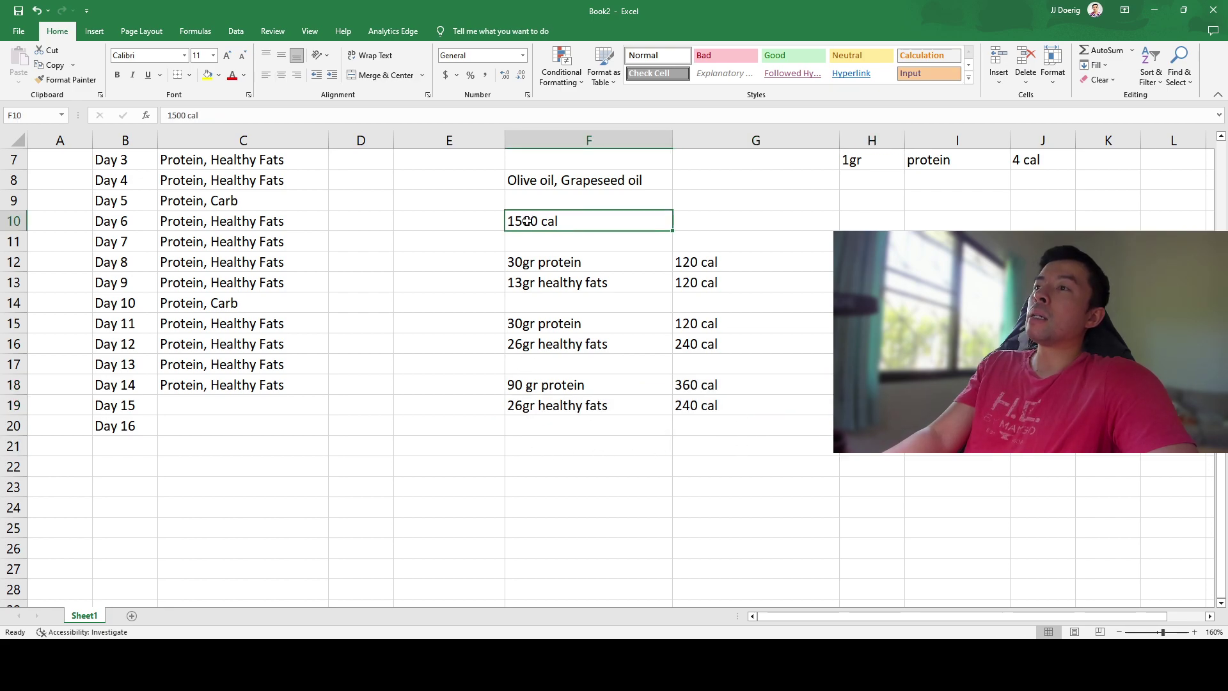
- Review the third meal's amounts and total against the daily calorie target in F10 and the meal types for Days 1 to 5
scroll(607, 422, "up", 2)
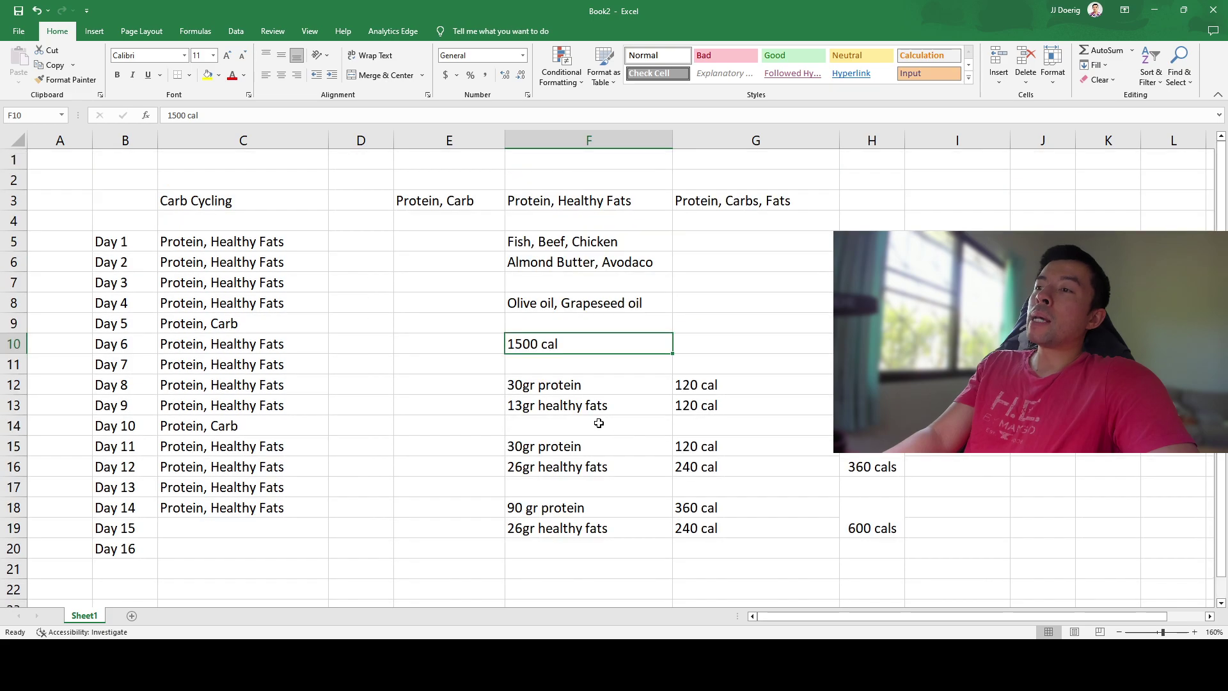
left_click(513, 501)
left_click(537, 525)
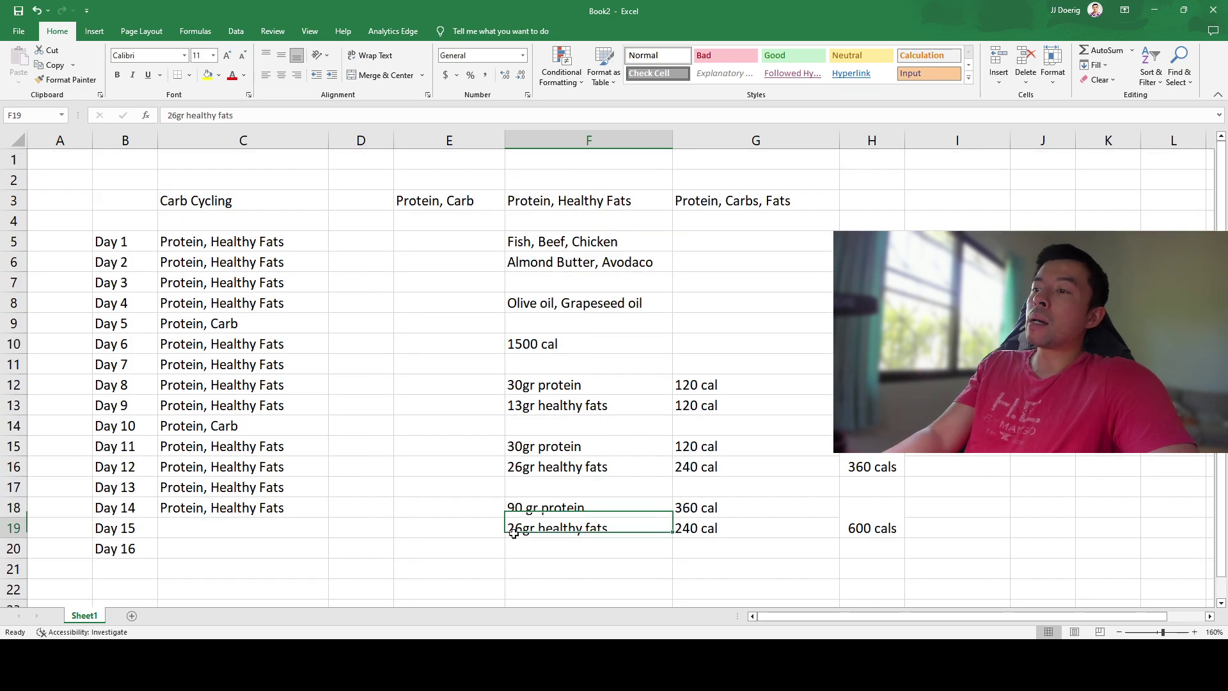
left_click(886, 531)
left_click(563, 349)
left_click(844, 501)
left_click(604, 349)
left_click(888, 510)
left_click_drag(246, 240, 262, 305)
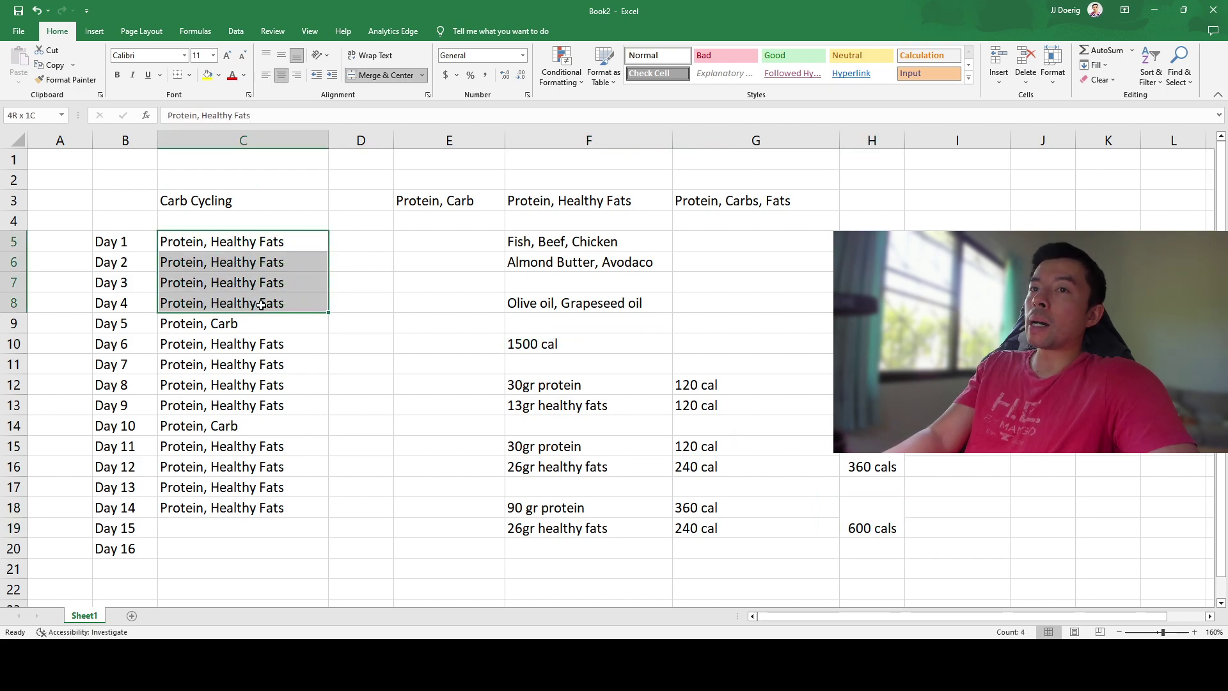
left_click(445, 368)
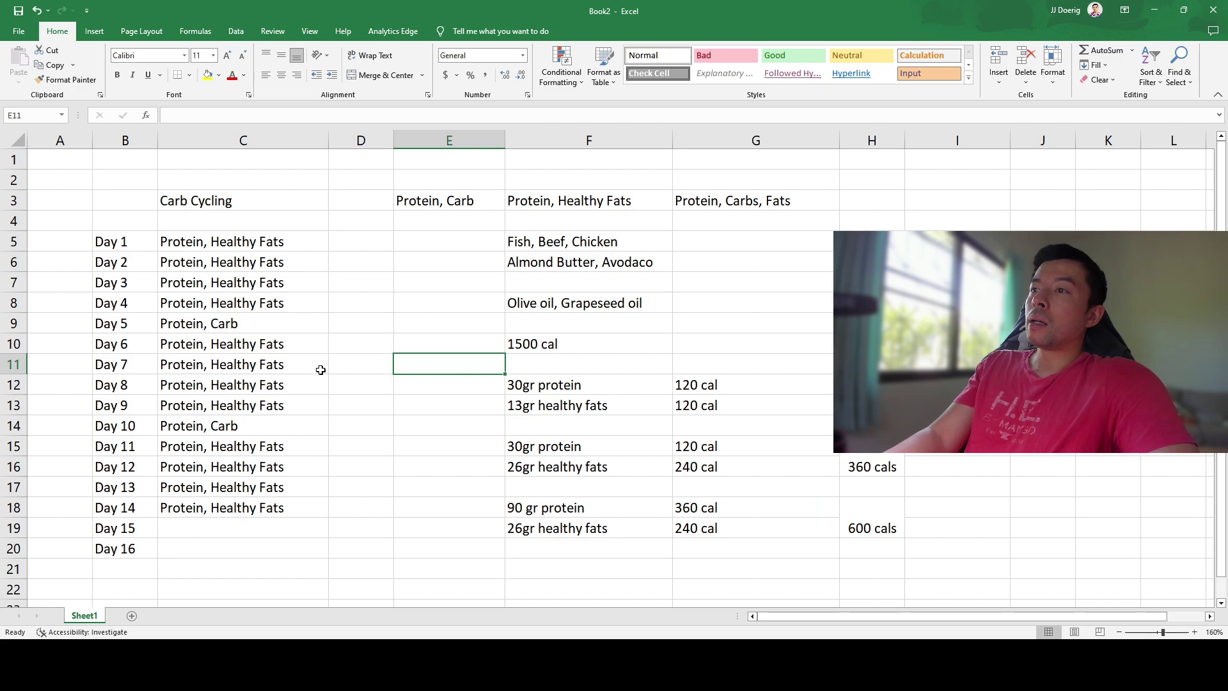
left_click(236, 327)
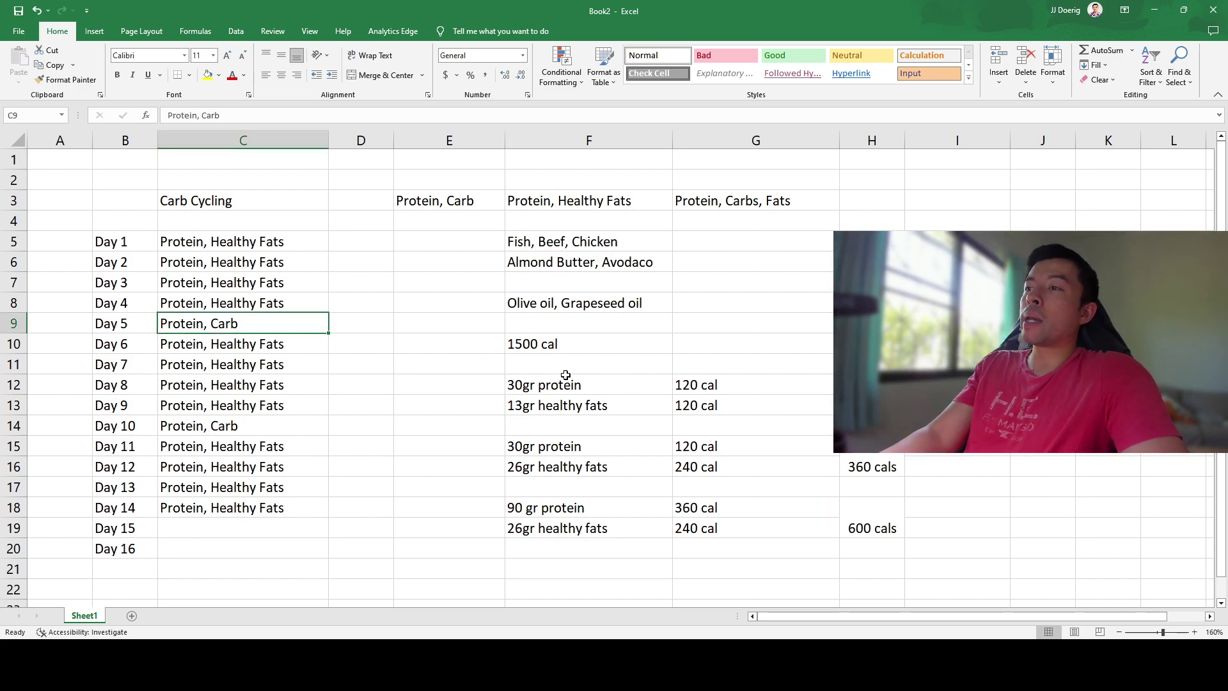
- Merge and center cells E5:E19 and label the merged cell "low carb days"
left_click(537, 346)
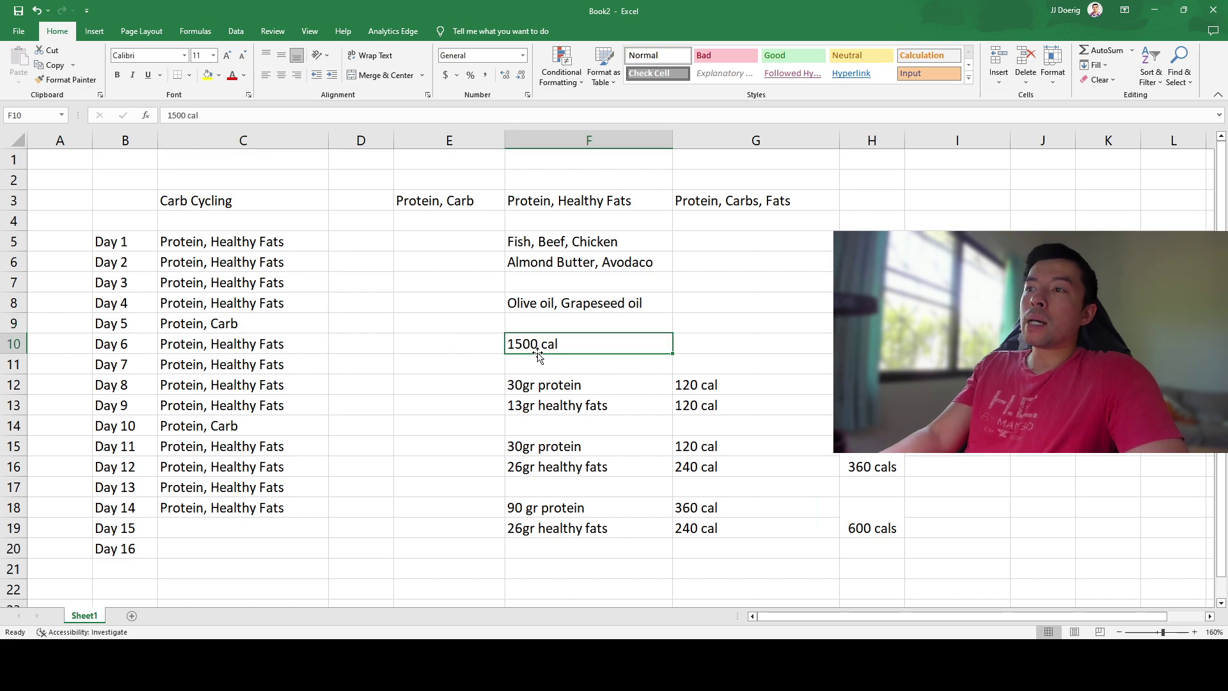
key("ctrl+c")
left_click_drag(467, 242, 492, 529)
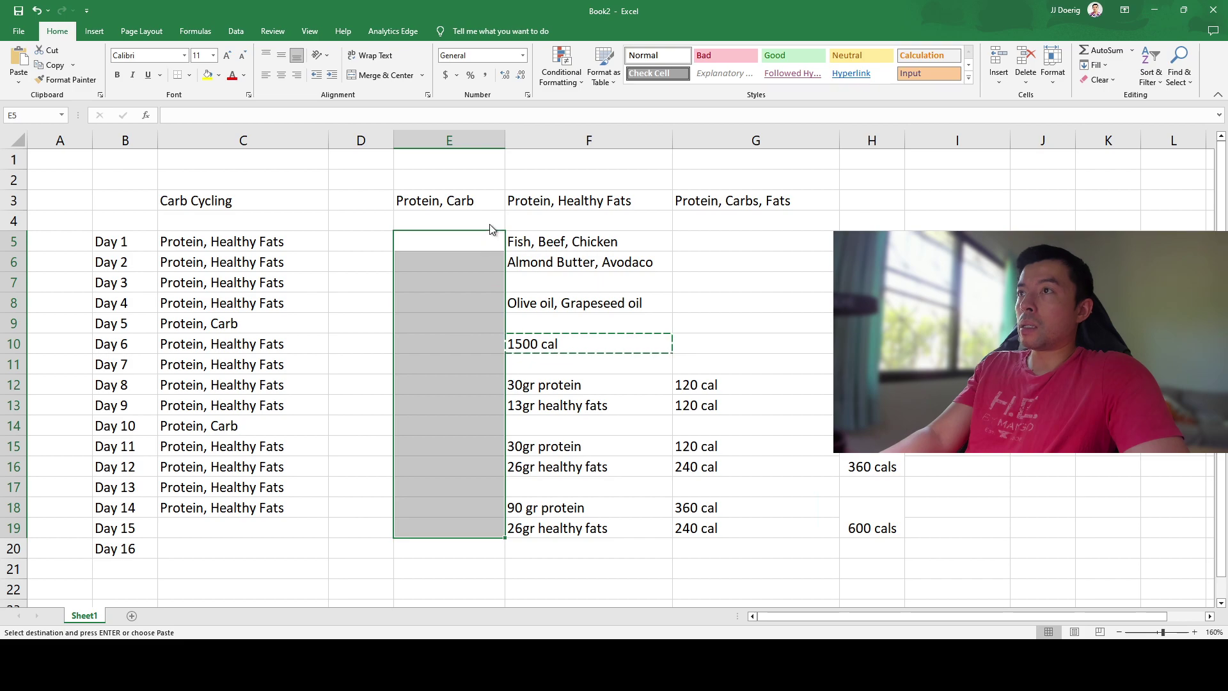
left_click(386, 75)
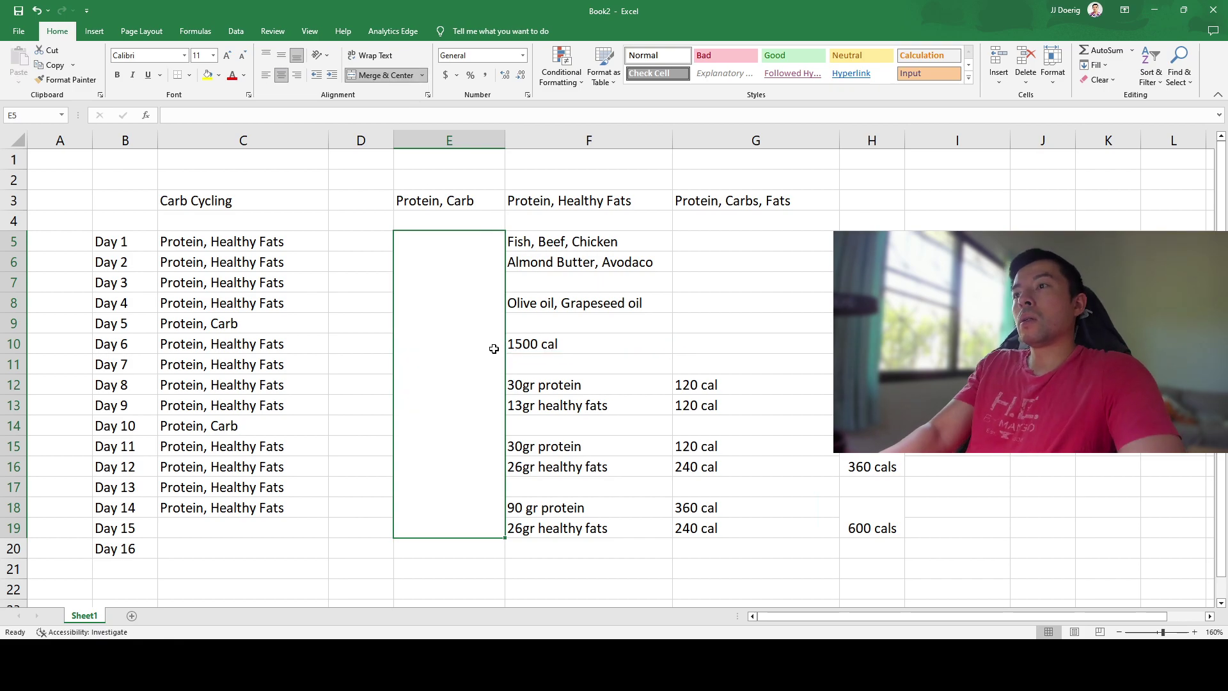
type("low carb days")
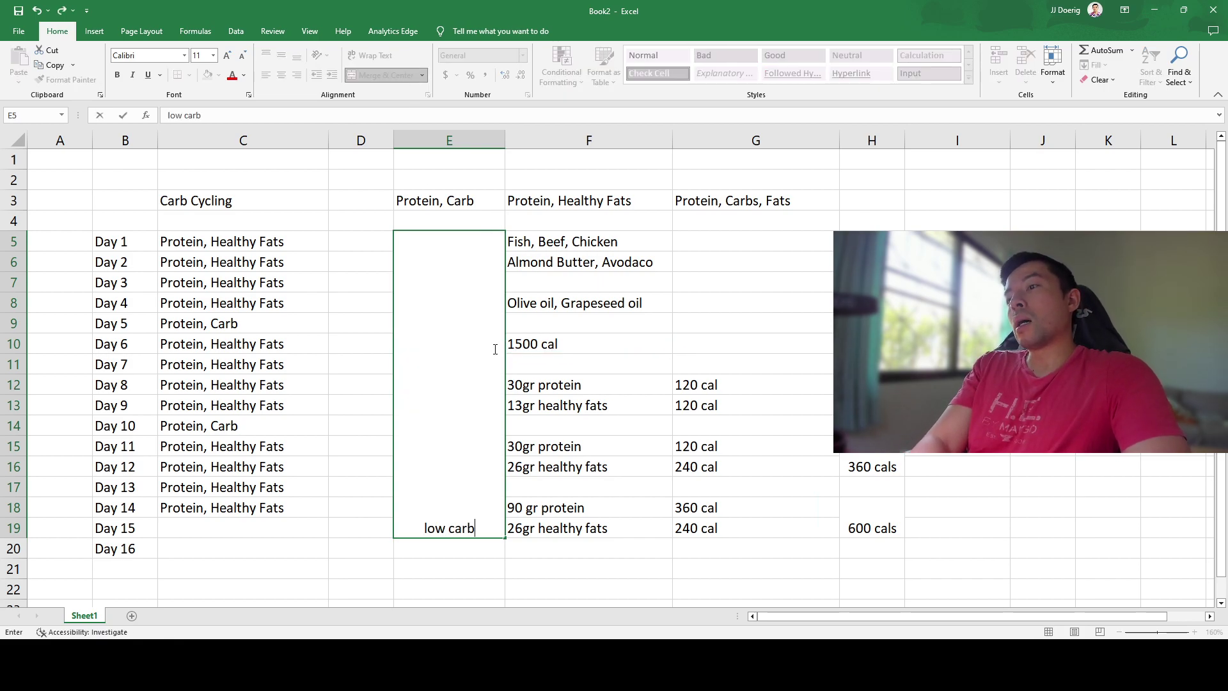
key("Return")
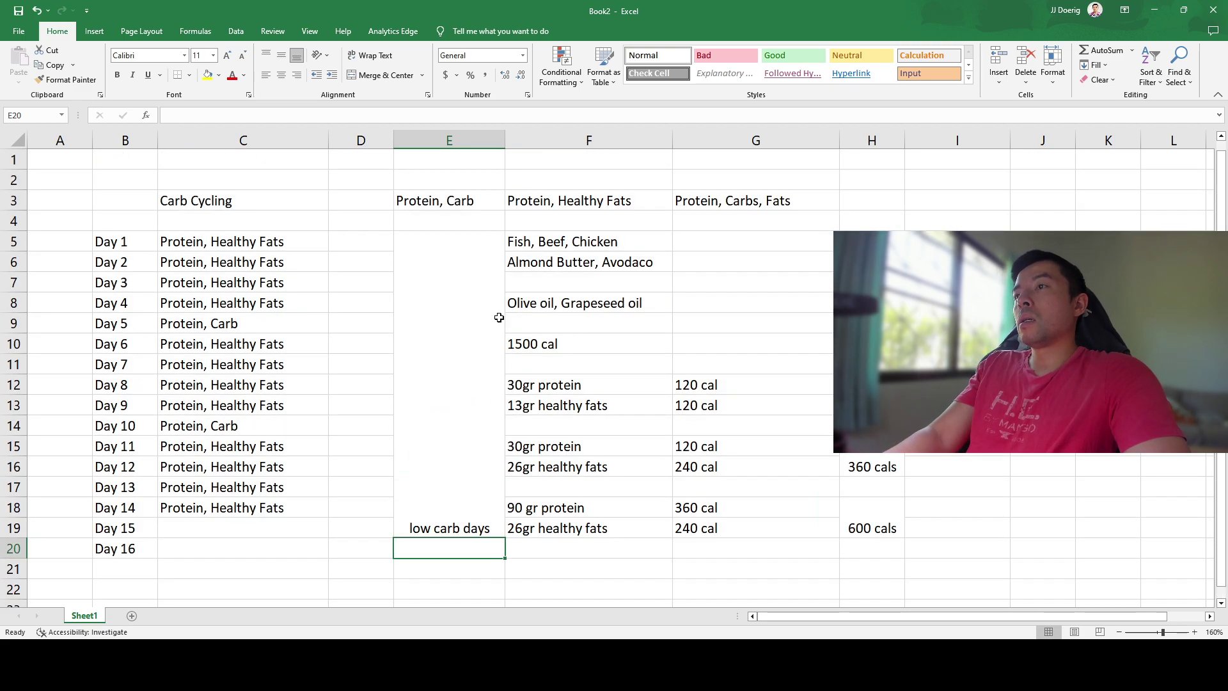
- Copy the daily calorie target from F10 and paste it into F23
left_click(519, 344)
key("ctrl+c")
scroll(553, 454, "down", 3)
left_click(540, 421)
key("ctrl+v")
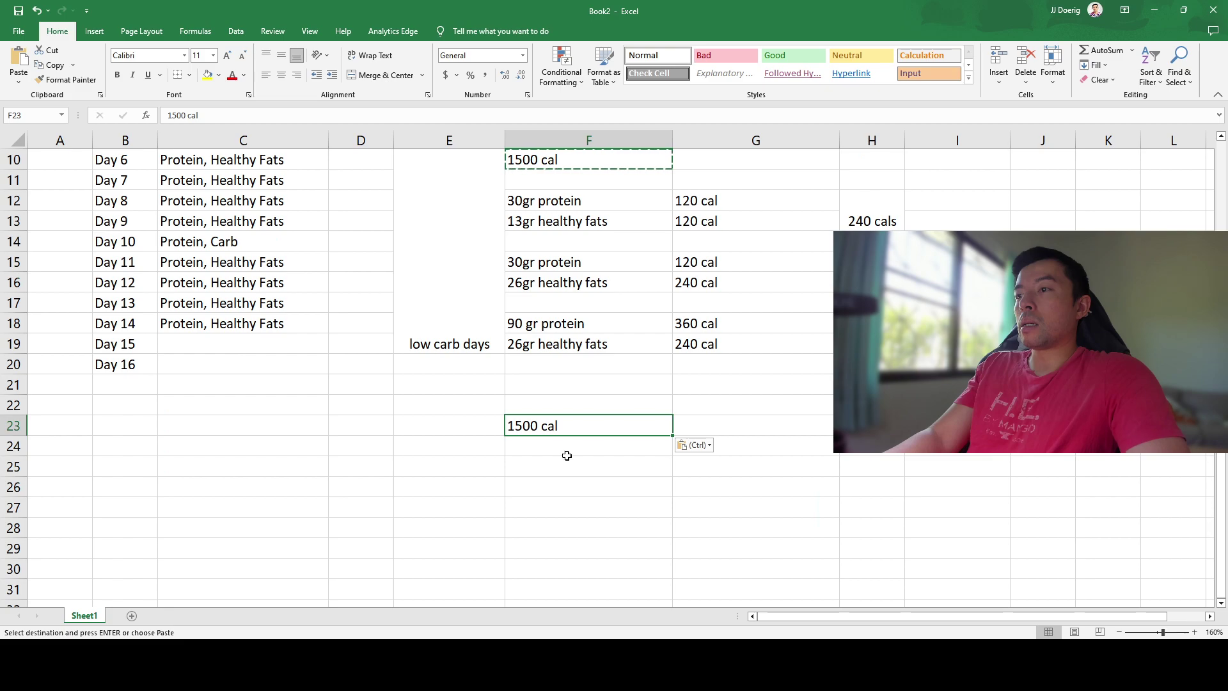
- Enter the labels "high carb days" in E23 and "refeed days" in E24
left_click(463, 432)
type("hig")
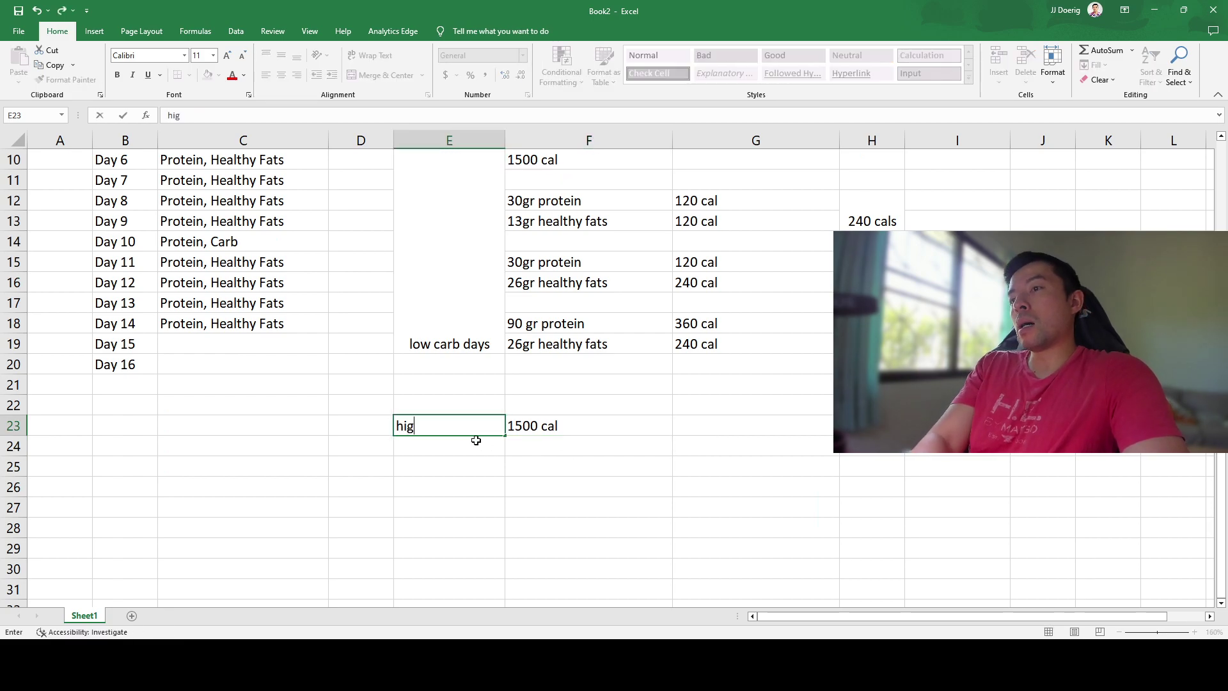
type("h carb days")
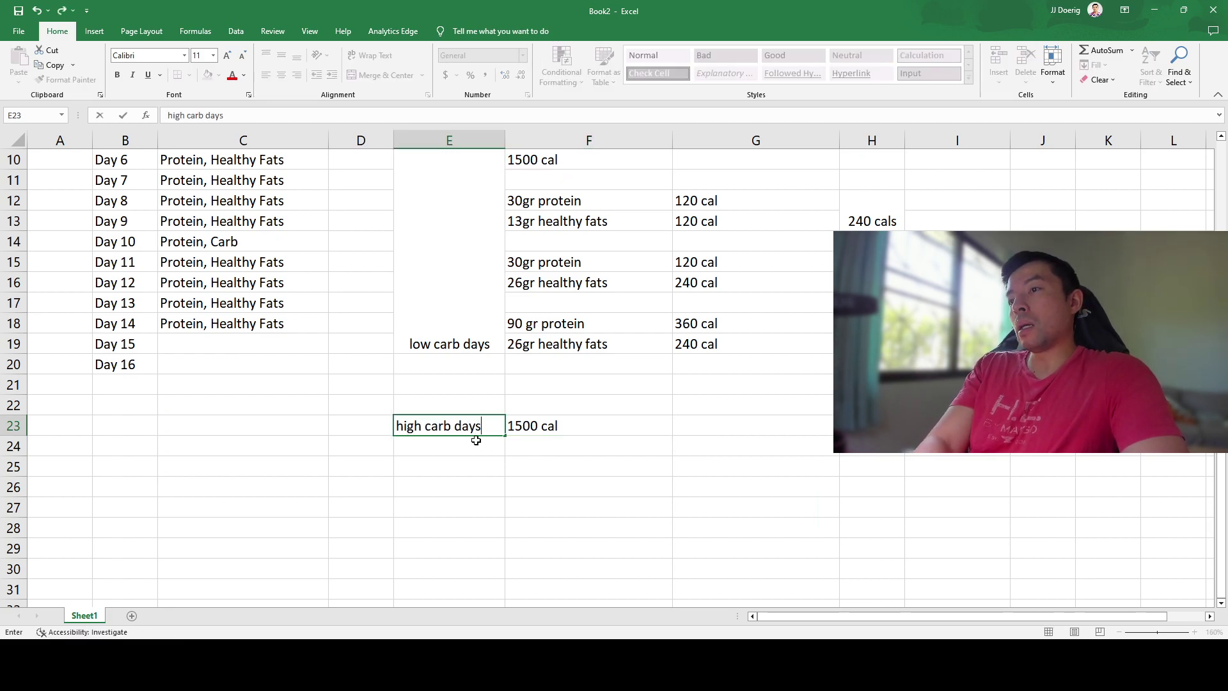
key("Return")
type("refeed days")
key("Return")
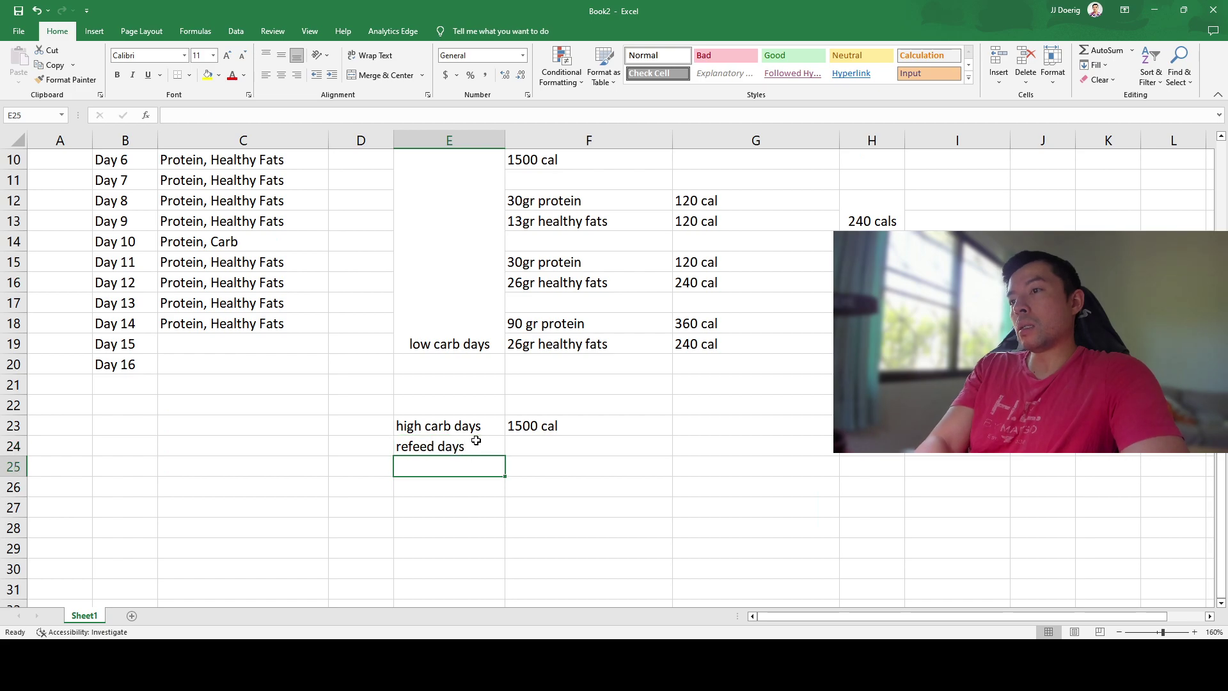
type("chgea")
key("BackSpace")
key("BackSpace")
key("BackSpace")
key("BackSpace")
key("BackSpace")
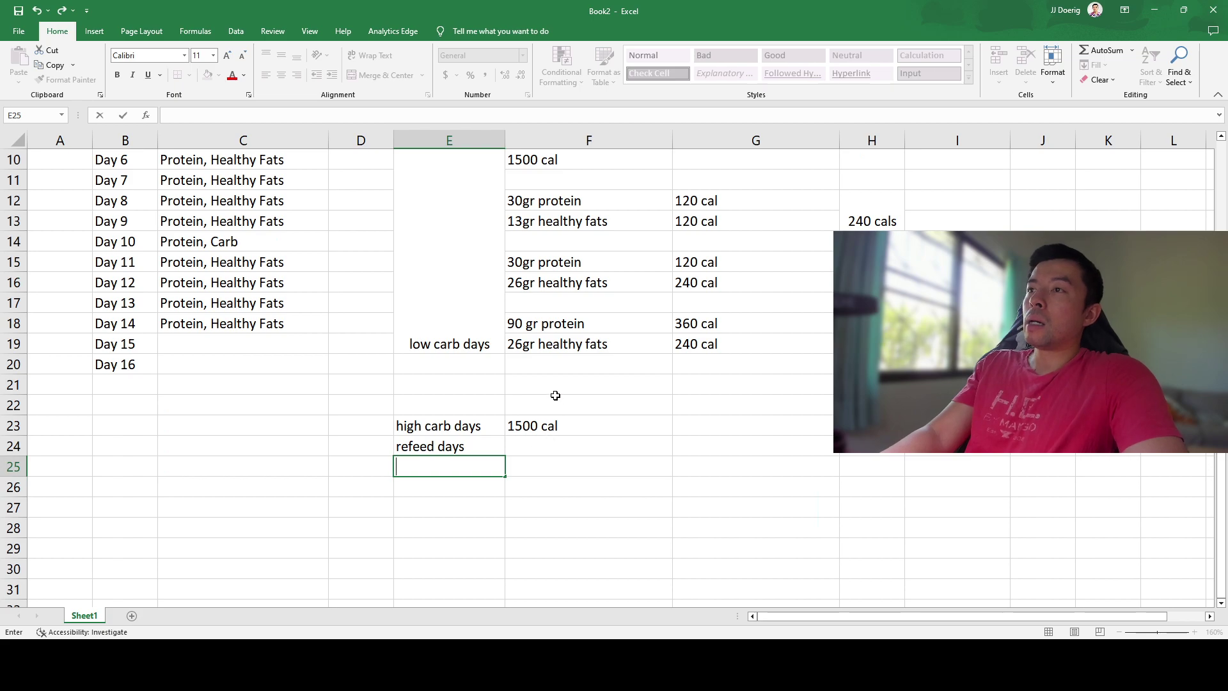
- Copy the first meal's block F12:H13 and paste it at F25 as the first high carb day meal
scroll(555, 395, "up", 1)
left_click(556, 259)
key("ctrl+c")
left_click_drag(557, 259, 735, 282)
key("ctrl+c")
left_click(601, 520)
key("ctrl+v")
scroll(644, 510, "down", 3)
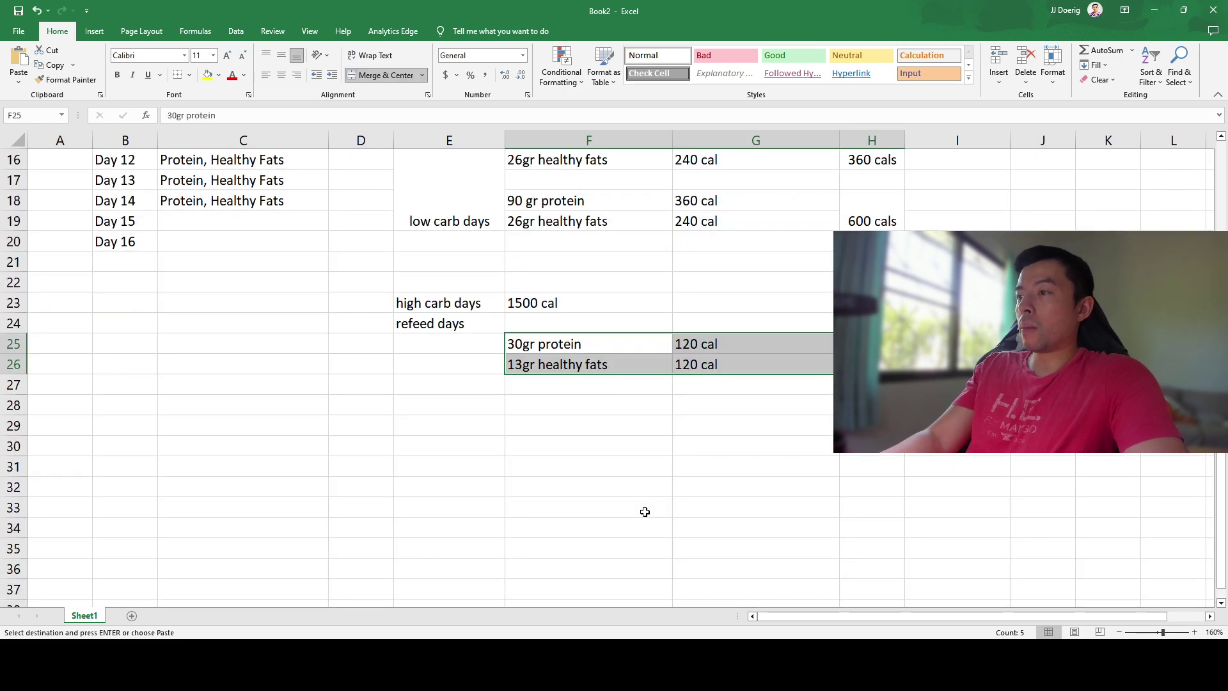
- Review the protein and healthy fats amounts of the high carb day meal in F25:F26 and the protein calories in G25
left_click(646, 450)
left_click(517, 366)
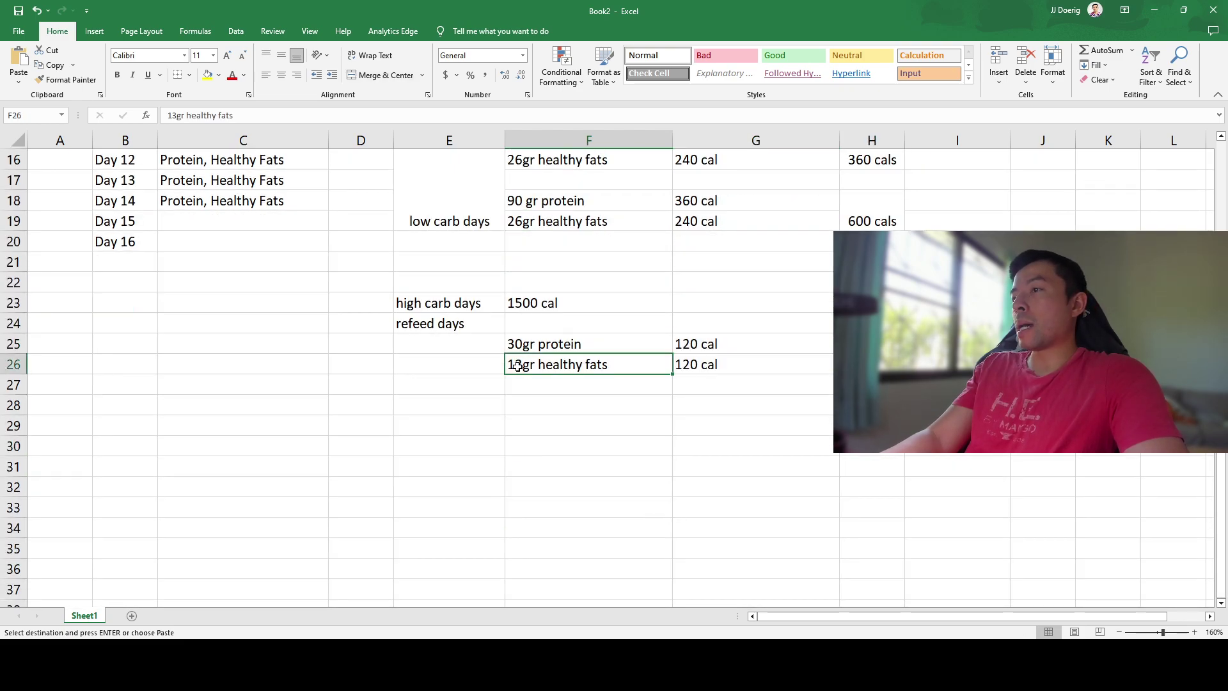
double_click(517, 366)
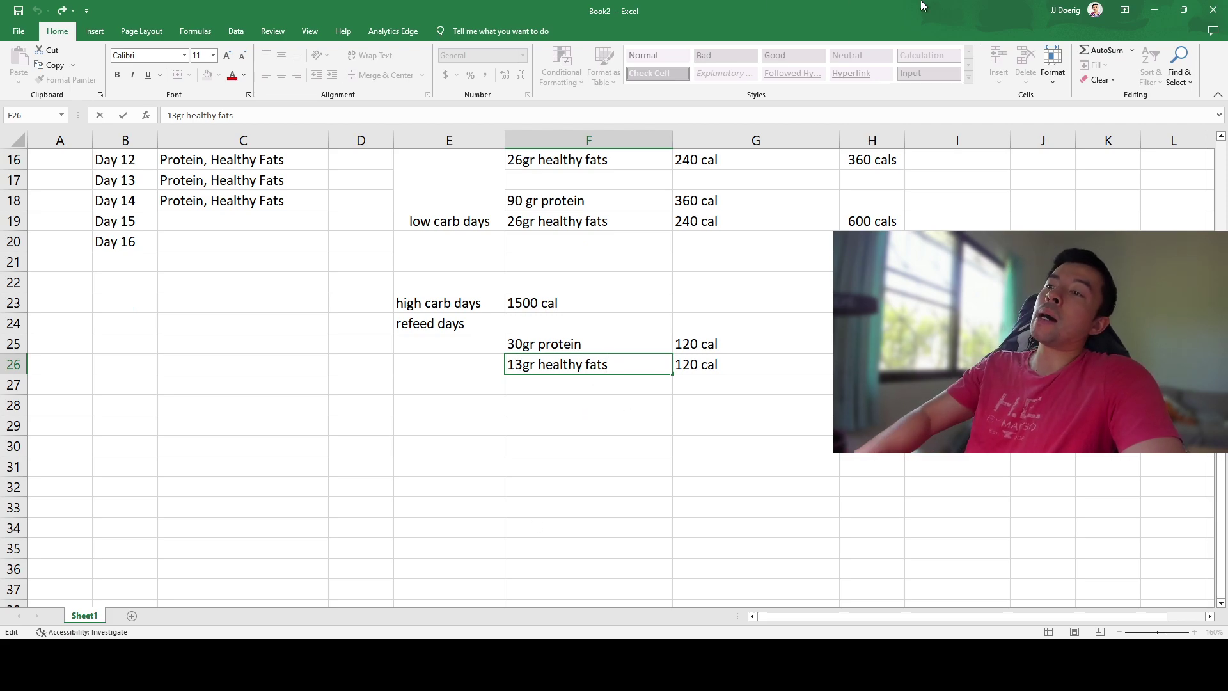
left_click(537, 345)
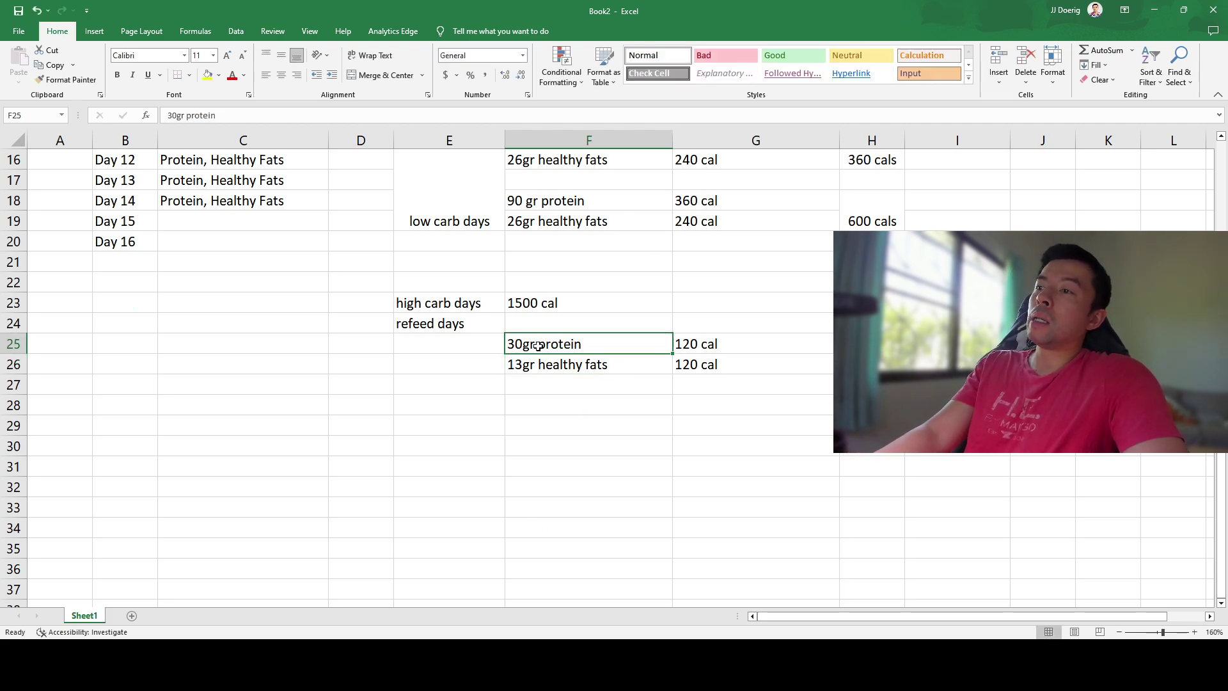
left_click(521, 368)
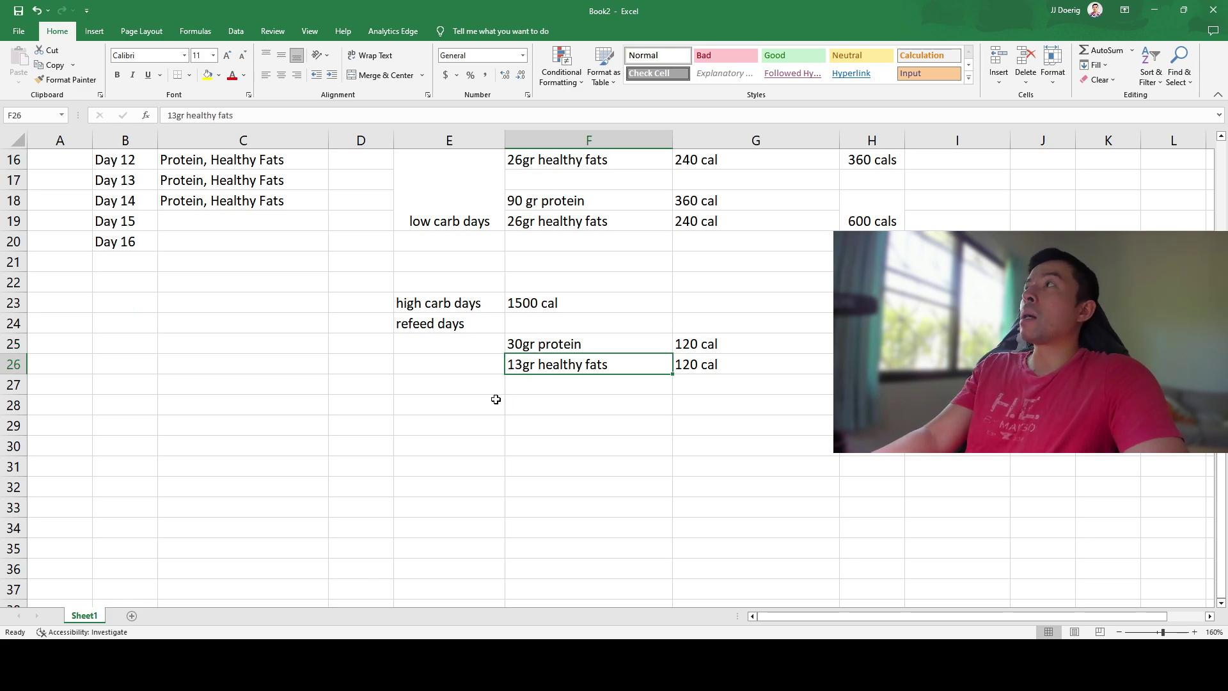
left_click(517, 409)
left_click(520, 372)
left_click(535, 346)
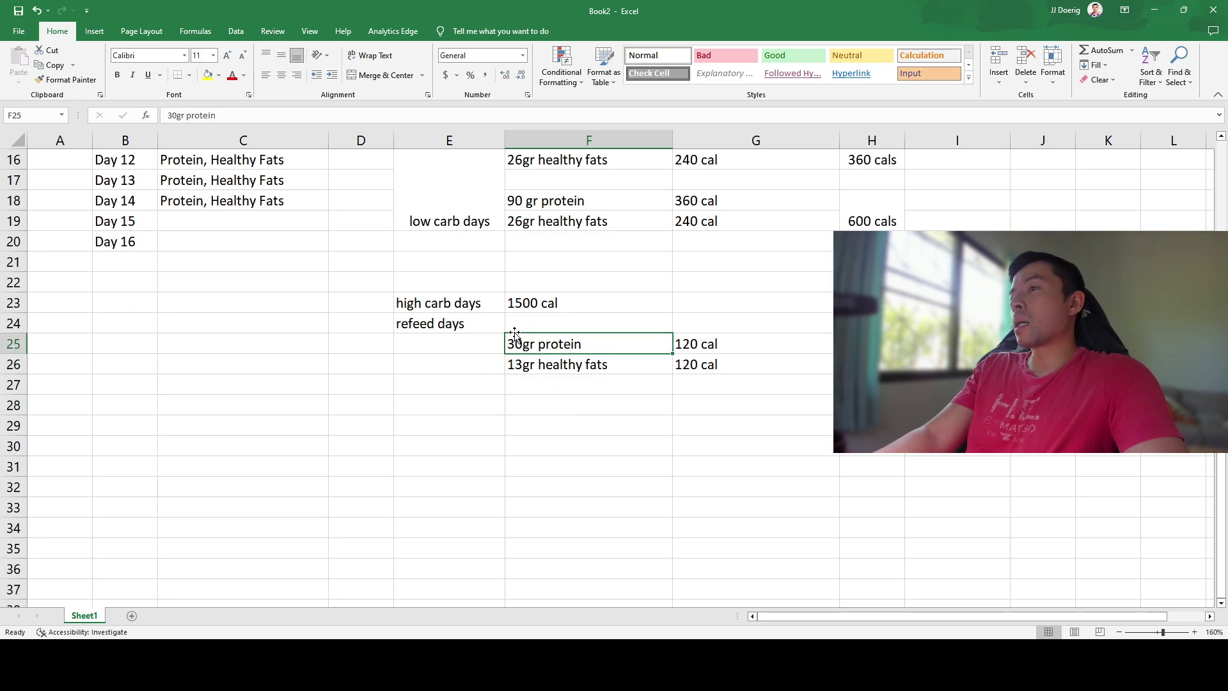
left_click(686, 347)
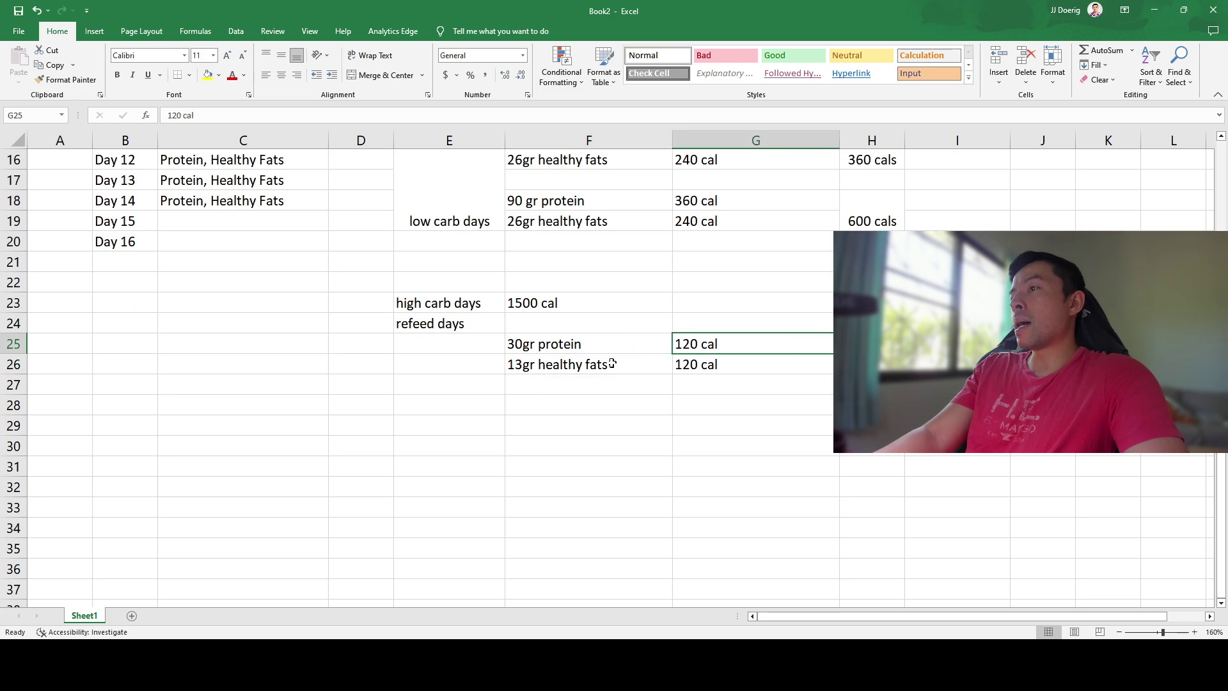
- Replace the healthy fats entry in F26 of the high carb day meal with "60-80 gr"
mouse_move(518, 368)
left_mouse_down()
mouse_move(694, 349)
mouse_move(518, 368)
left_mouse_up()
double_click(518, 368)
left_click_drag(622, 359, 509, 362)
key("BackSpace")
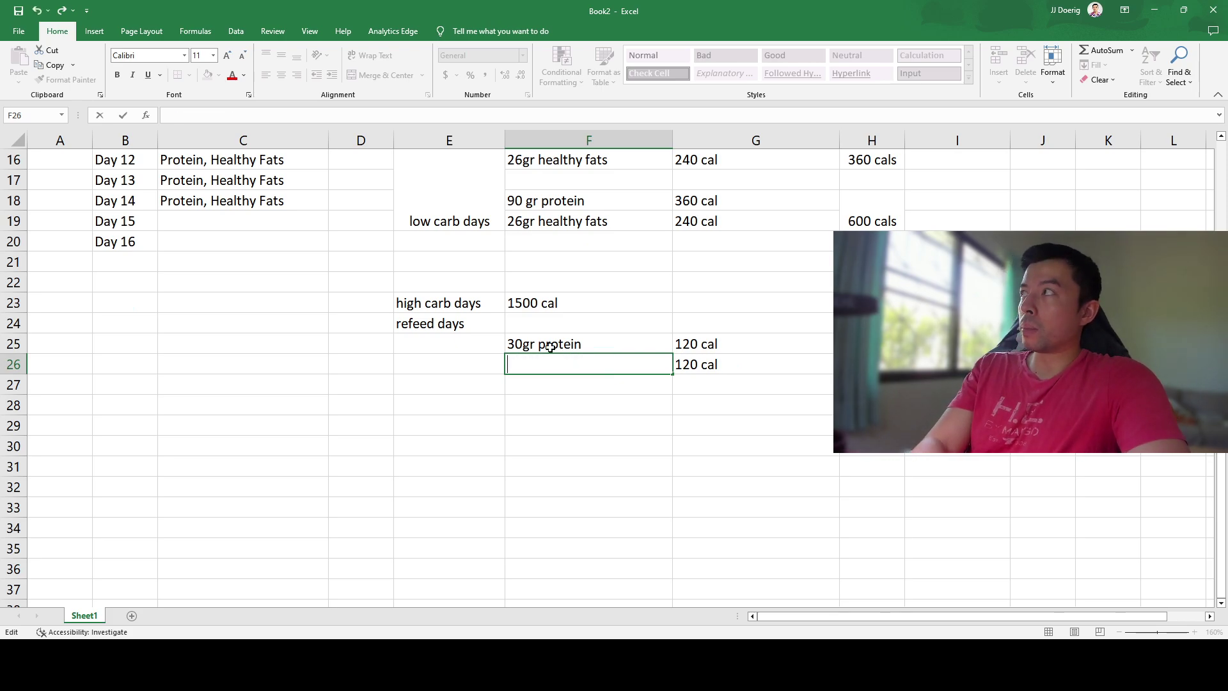
type("60-80 ")
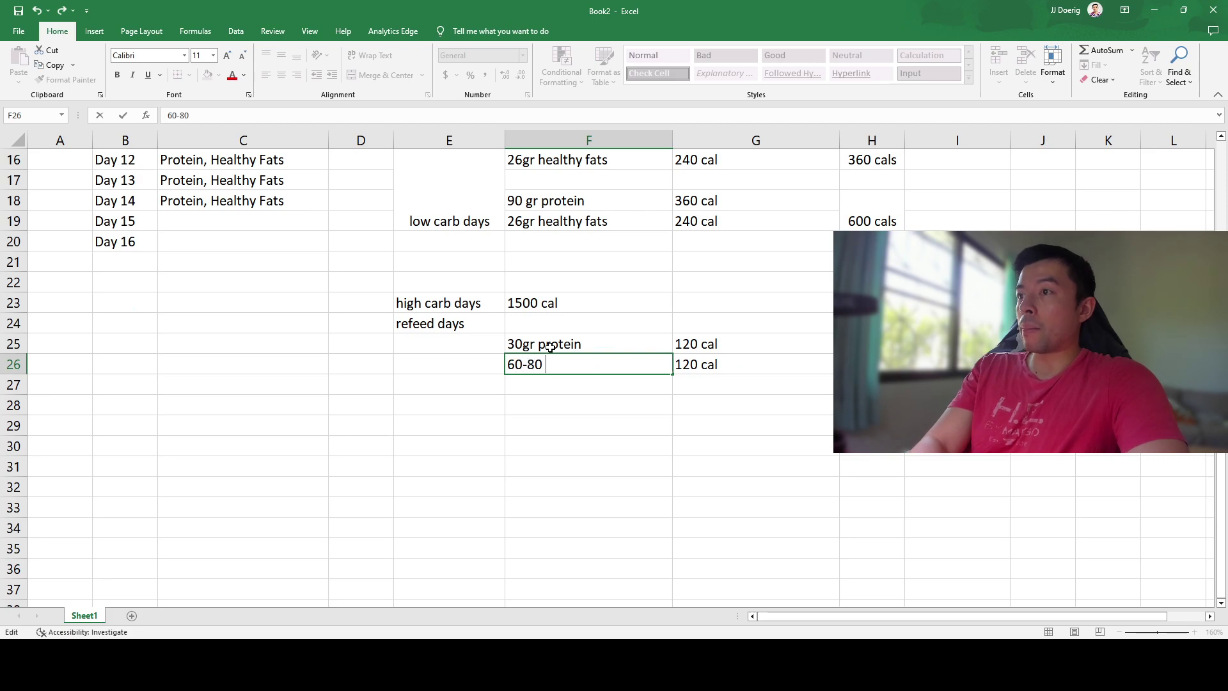
type("gr")
key("Return")
left_click(538, 346)
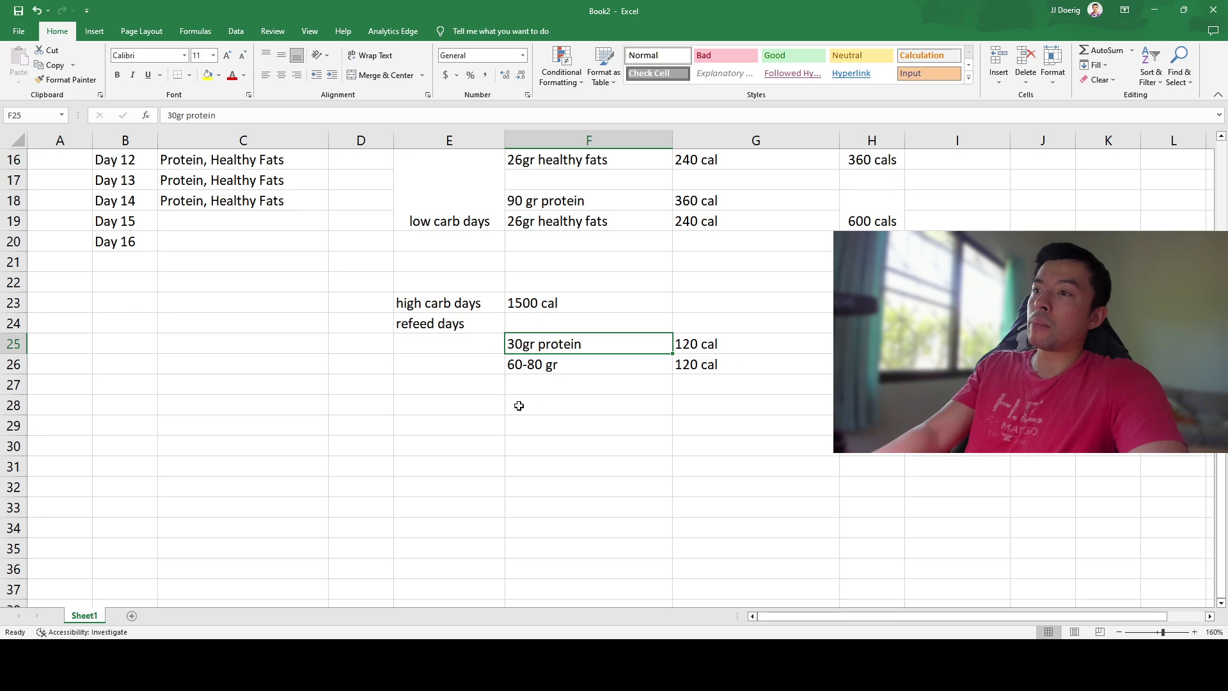
- Change the entry in F26 below the high carb day meal's protein to "60gr carbs"
left_click(539, 363)
double_click(539, 364)
left_click_drag(523, 364, 540, 366)
type("gr")
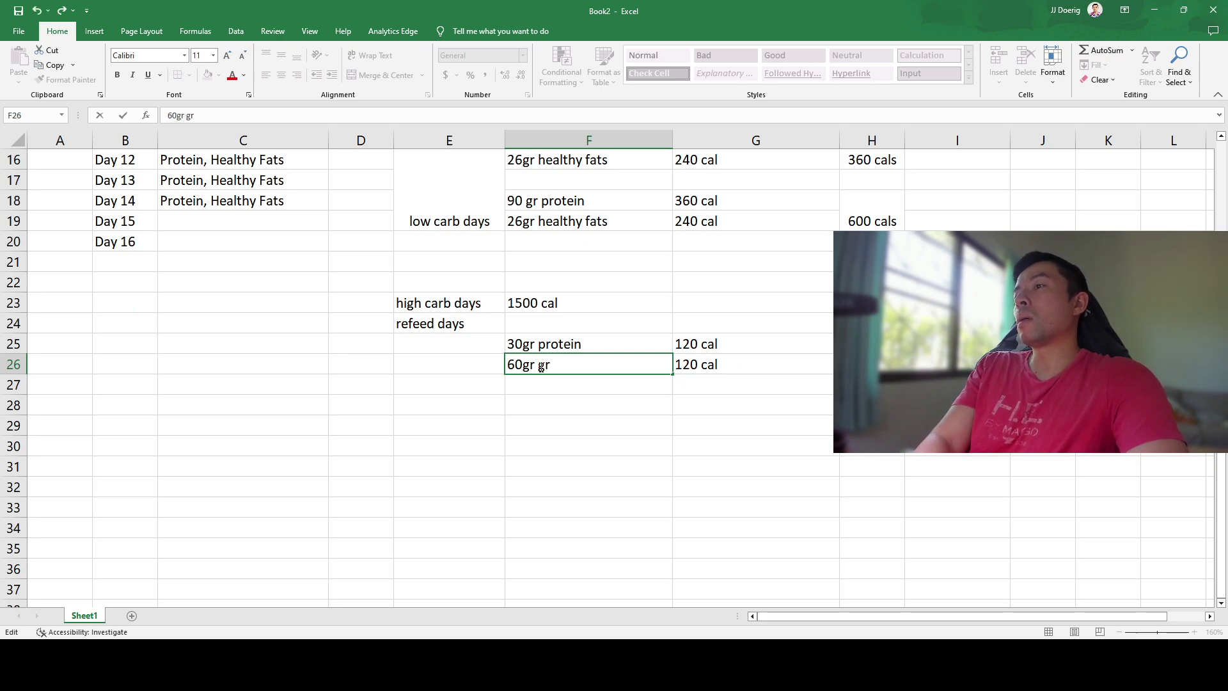
key("BackSpace")
key("BackSpace")
key("Delete")
type("carbs")
key("Return")
key("Up")
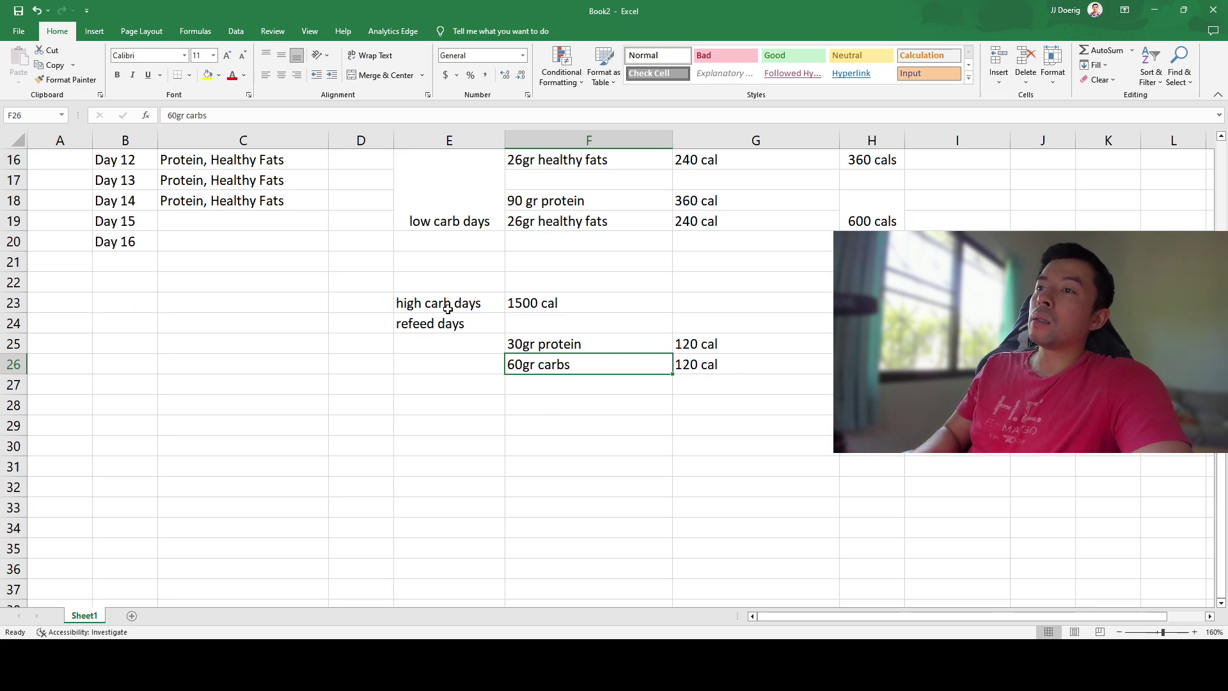
- Check the Day 5 meal type in C9 and change the refeed meal's carb amount in F26 to "90gr carbs"
scroll(305, 362, "up", 4)
left_click(201, 259)
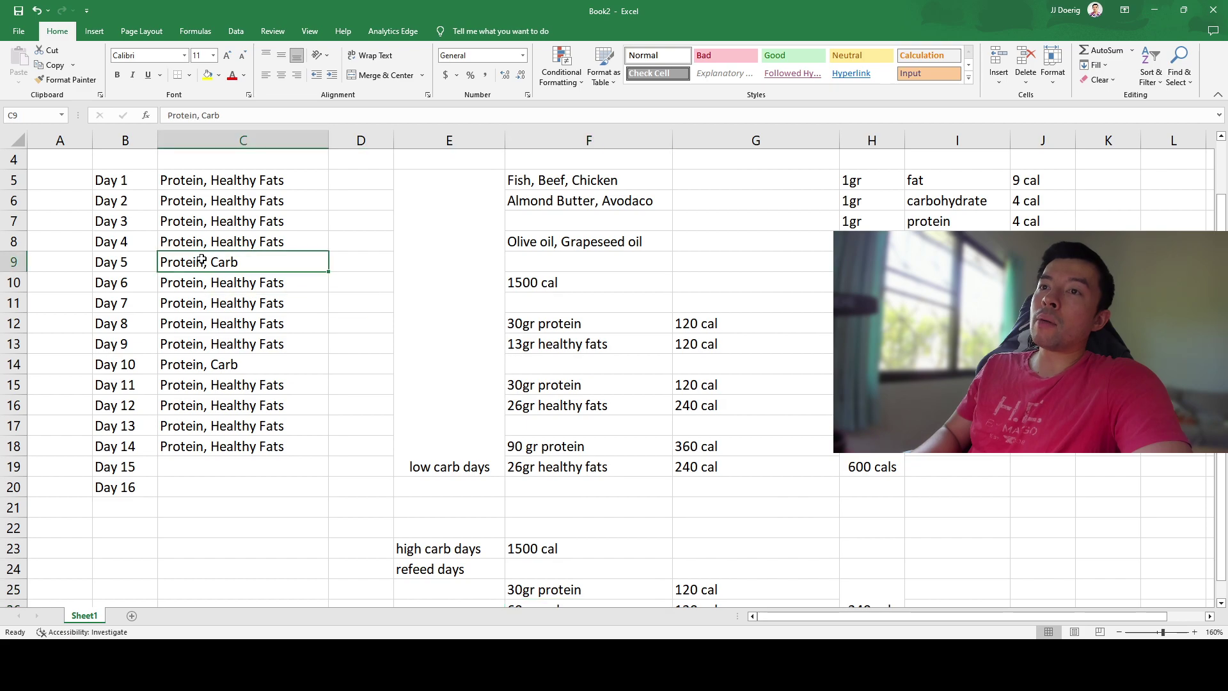
scroll(447, 473, "down", 2)
left_click(524, 465)
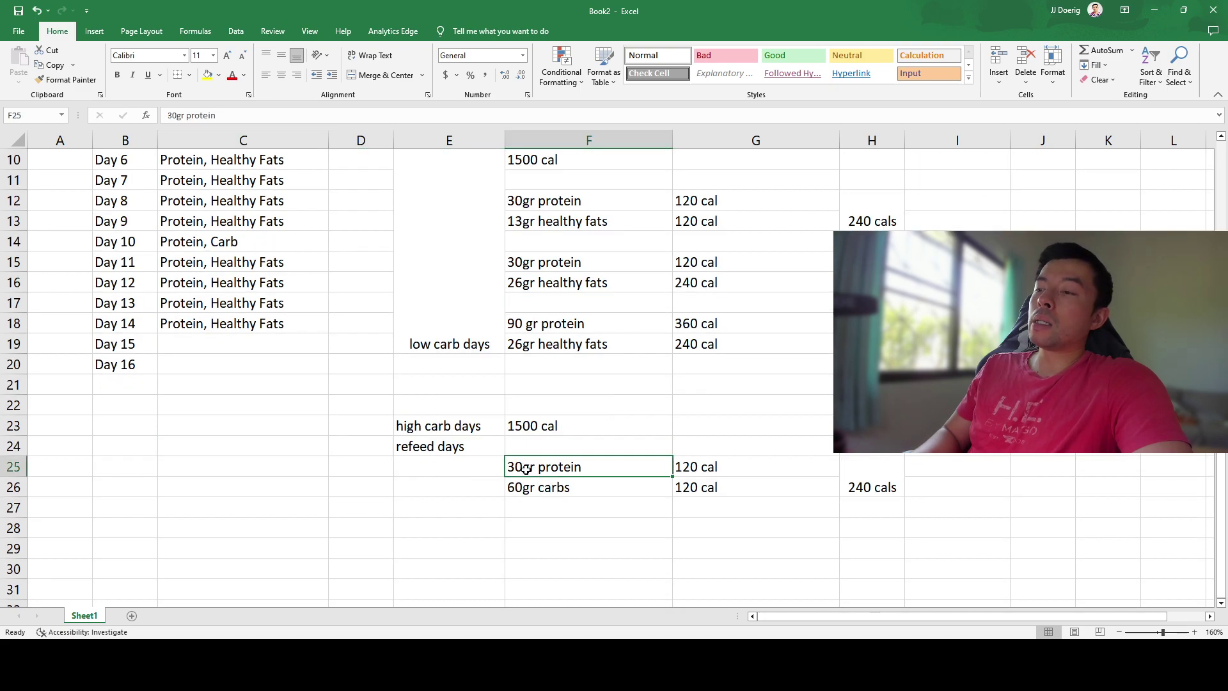
left_click(516, 491)
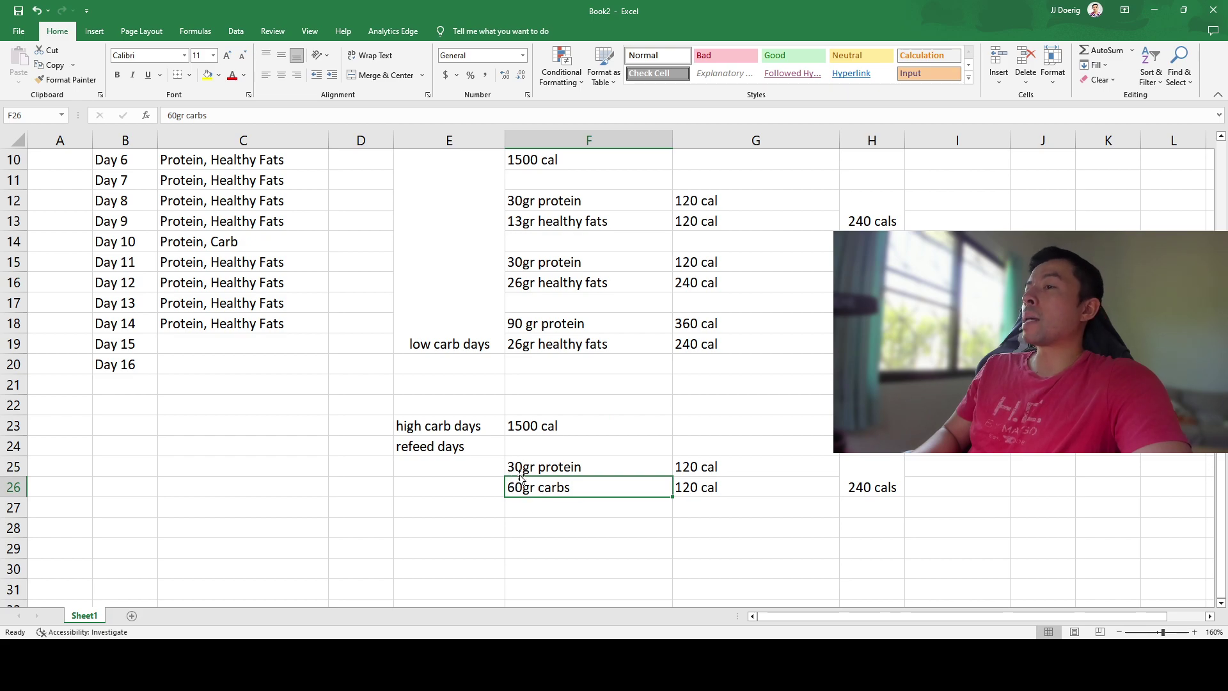
left_click(527, 472)
double_click(521, 488)
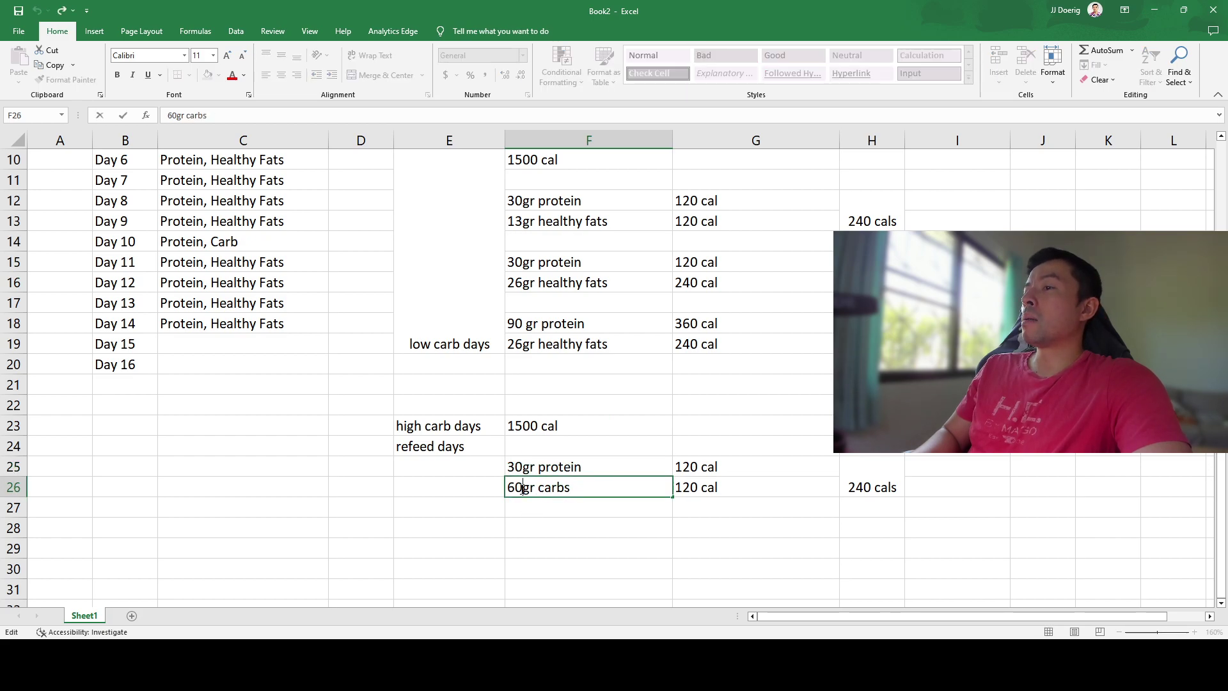
key("BackSpace")
key("BackSpace")
type("90")
key("Return")
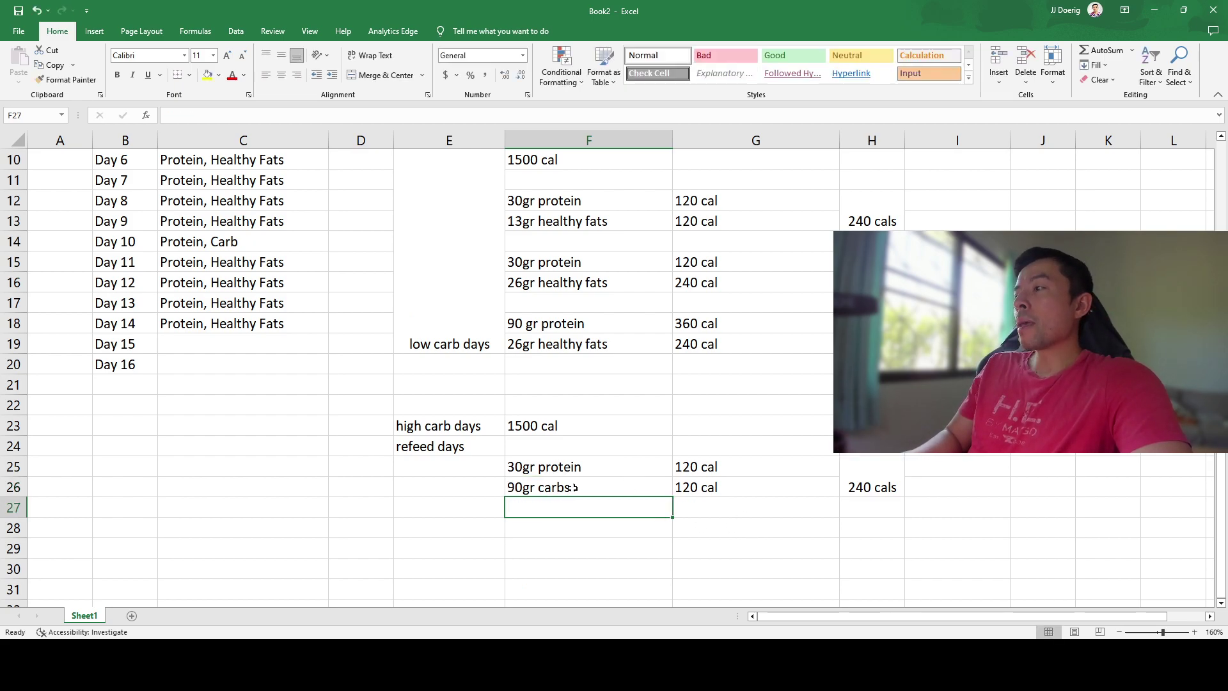
- Check the refeed meal's protein and carb rows, and set the carb calories in G26 to "360 cal"
left_click(566, 465)
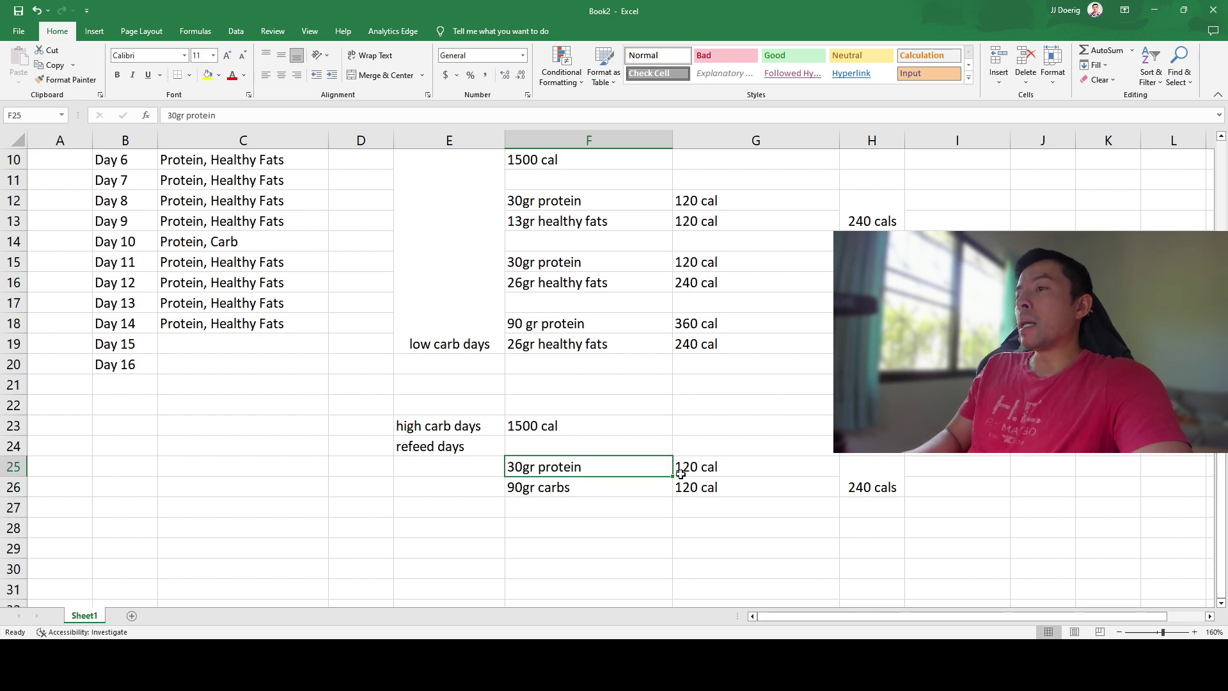
left_click(710, 467)
left_click(514, 492)
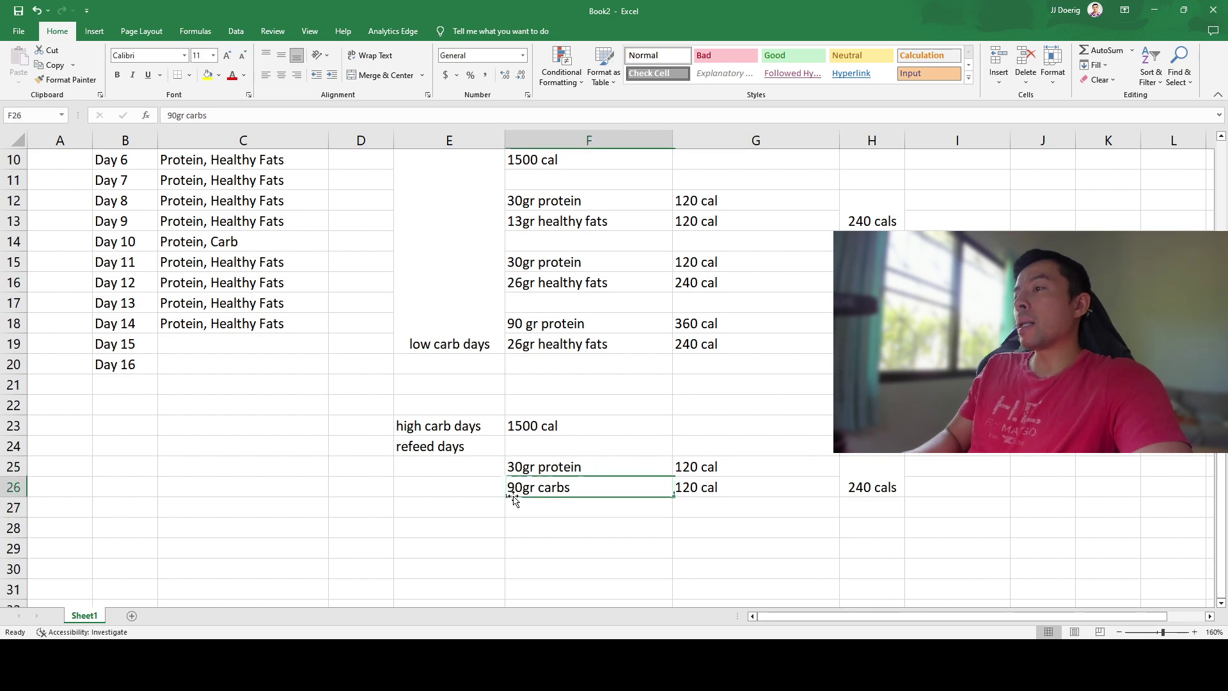
double_click(699, 488)
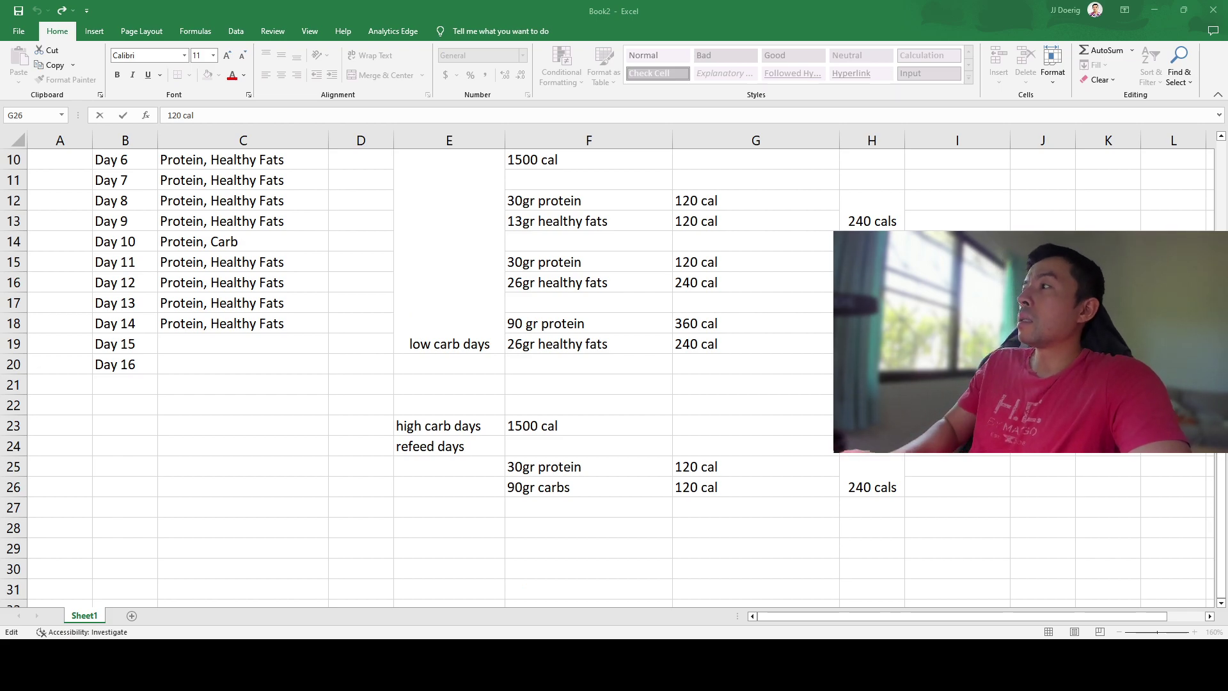
key("BackSpace")
key("BackSpace")
key("BackSpace")
type("360")
key("Return")
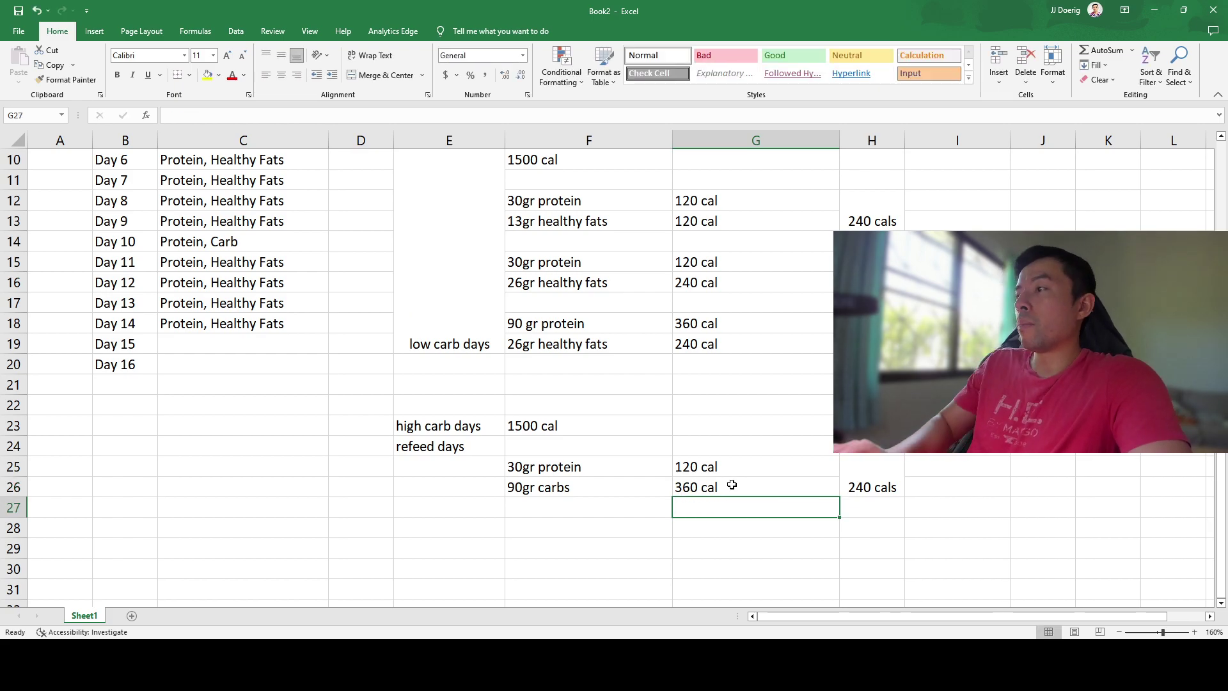
- Replace the refeed meal's calorie total in the merged cell H25:H26 with "480 cals"
left_click(871, 486)
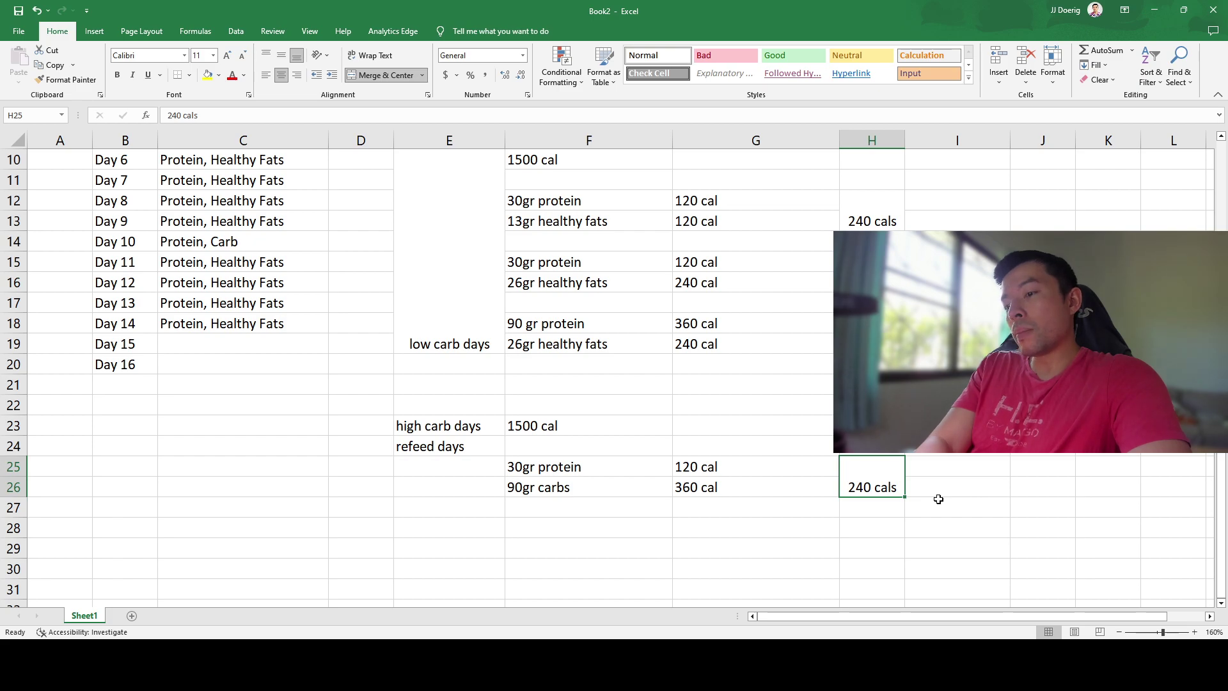
type("480 cals")
key("Return")
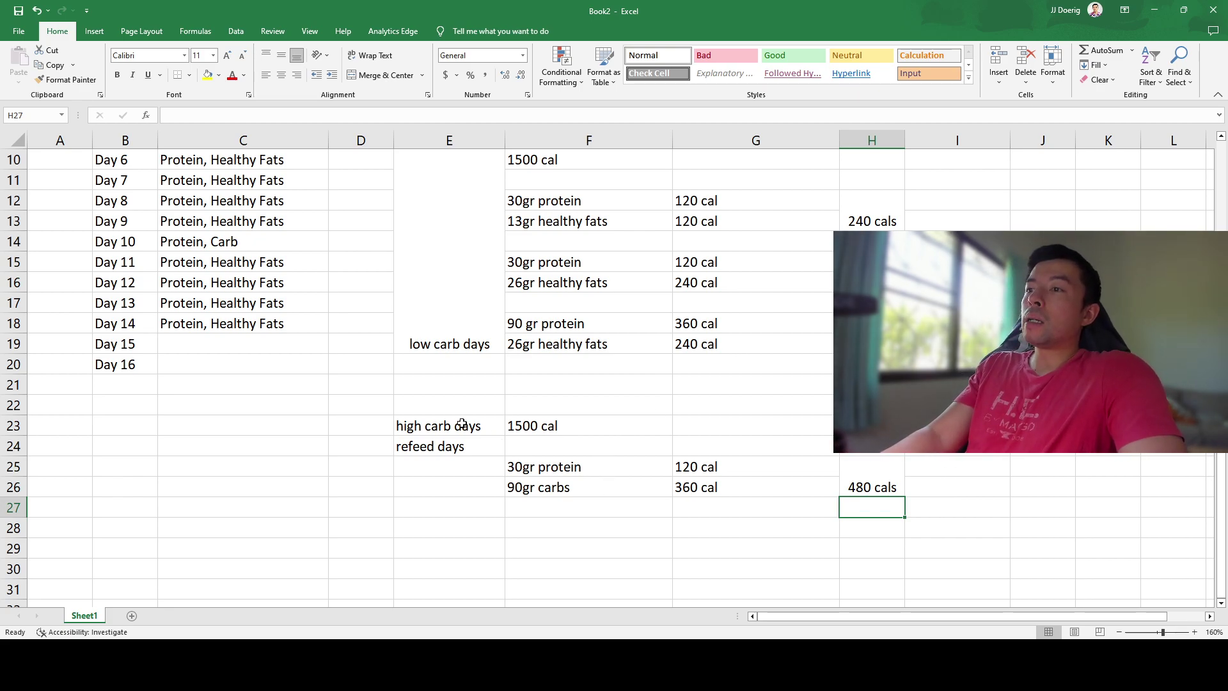
- Review the high carb day block in E23:H26 alongside the Day 10 meal type in C14
left_click_drag(459, 423, 873, 488)
left_click(226, 243)
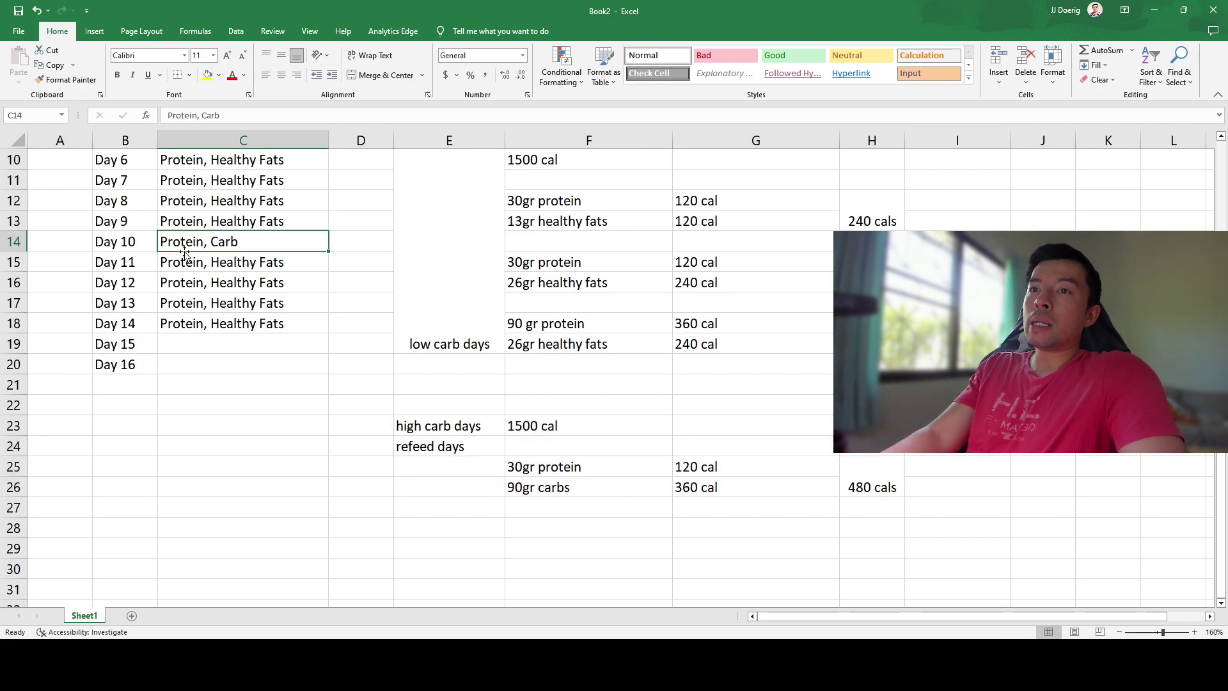
scroll(562, 528, "down", 2)
scroll(562, 529, "up", 2)
scroll(566, 493, "down", 1)
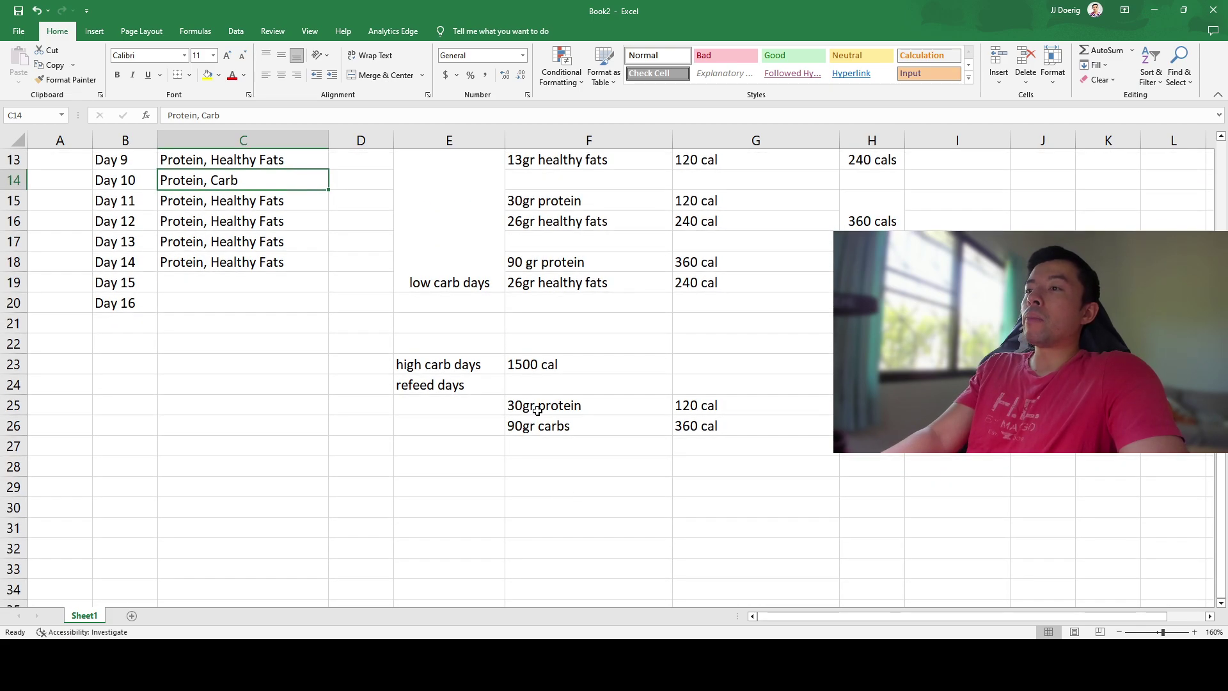
left_click(525, 364)
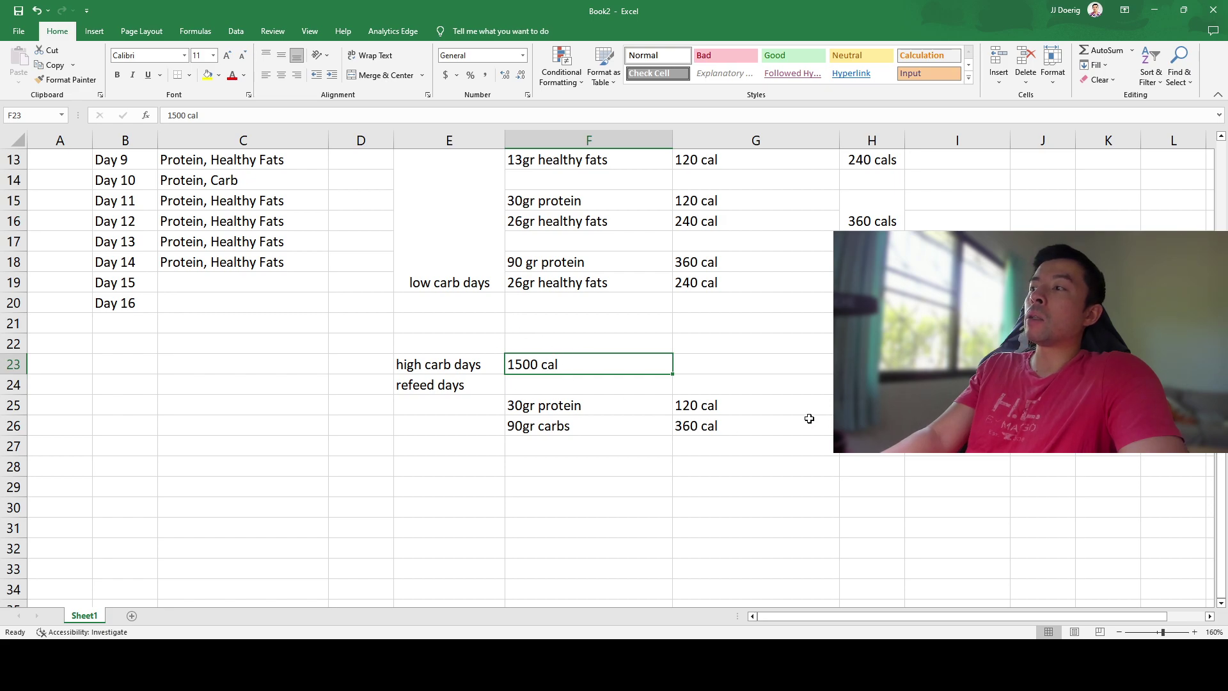
left_click_drag(578, 405, 870, 425)
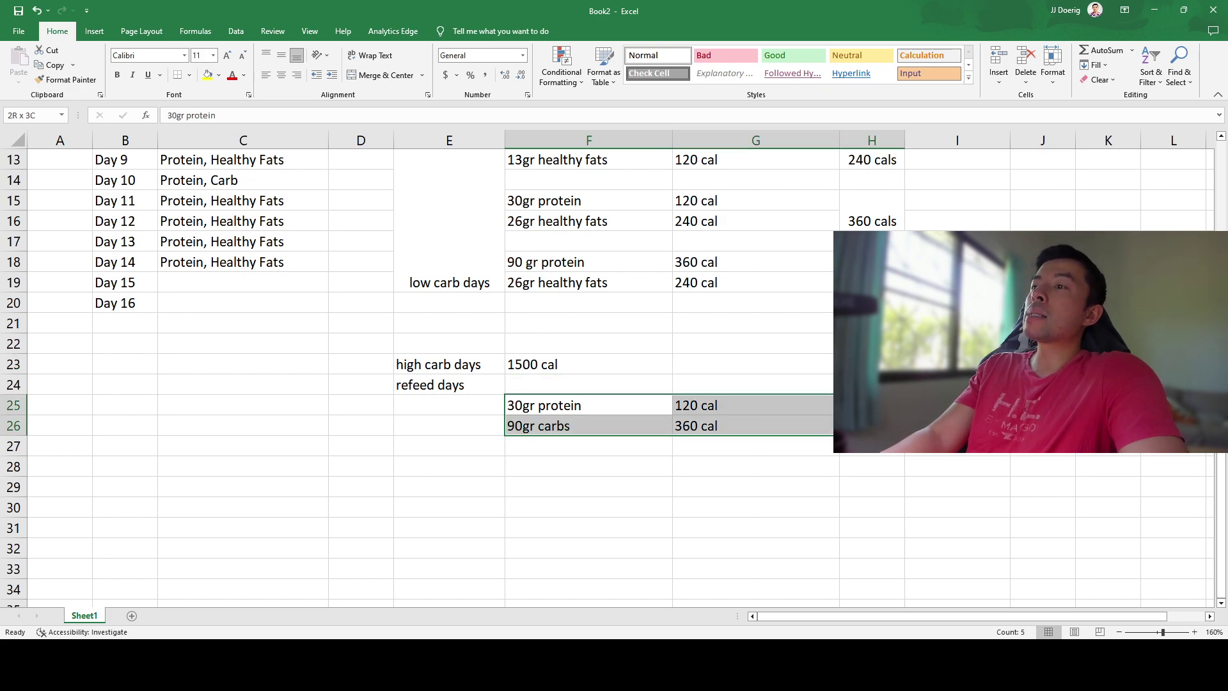
scroll(585, 505, "up", 1)
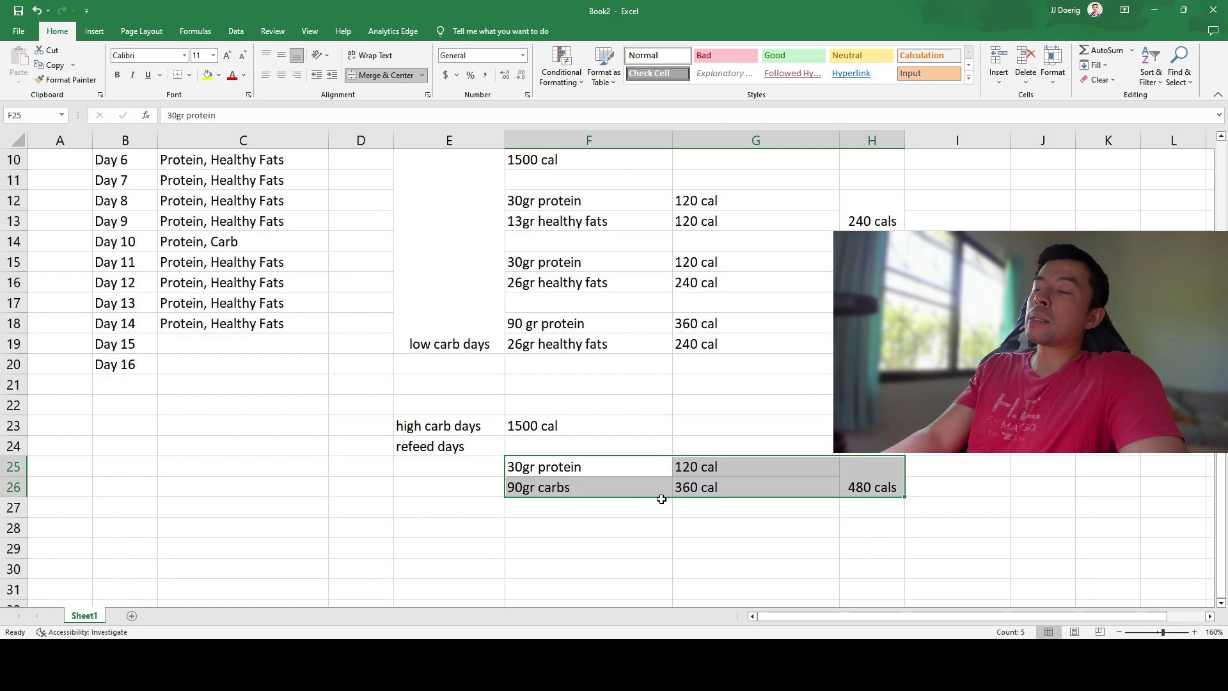
- Examine the refeed meal's carb amount in F26 against the high carb day calorie target in F23
left_click(561, 486)
scroll(563, 486, "down", 2)
scroll(761, 376, "up", 1)
left_click(511, 364)
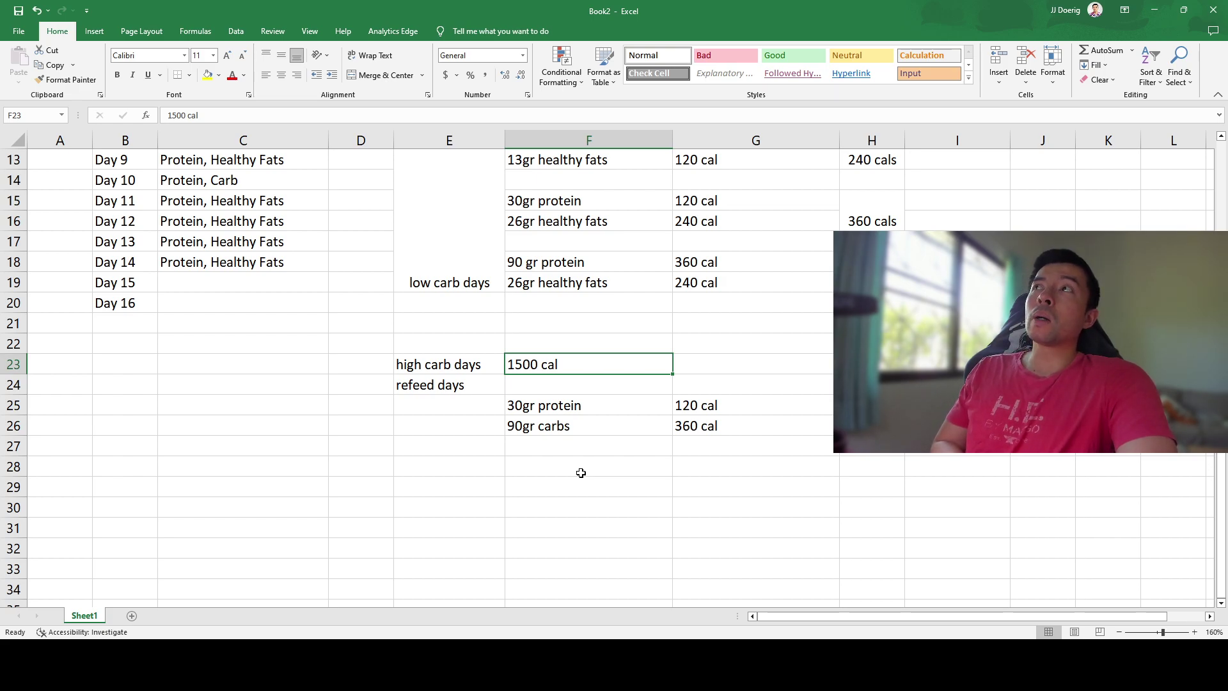
left_click(582, 446)
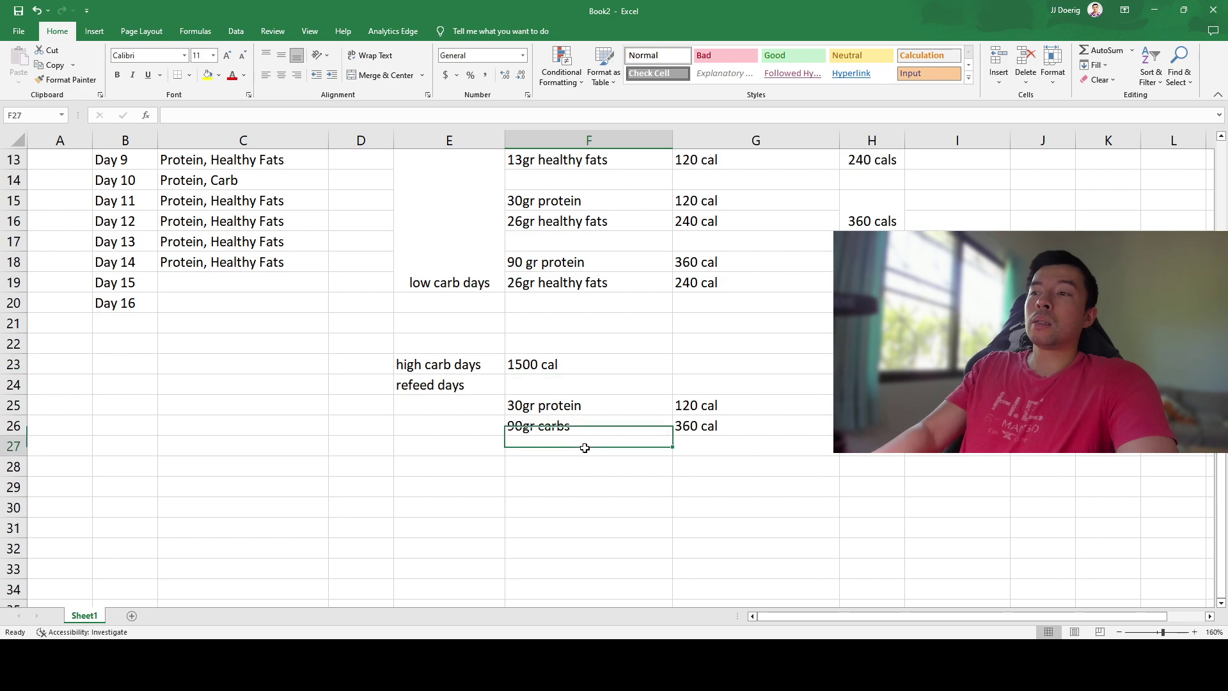
left_click(518, 428)
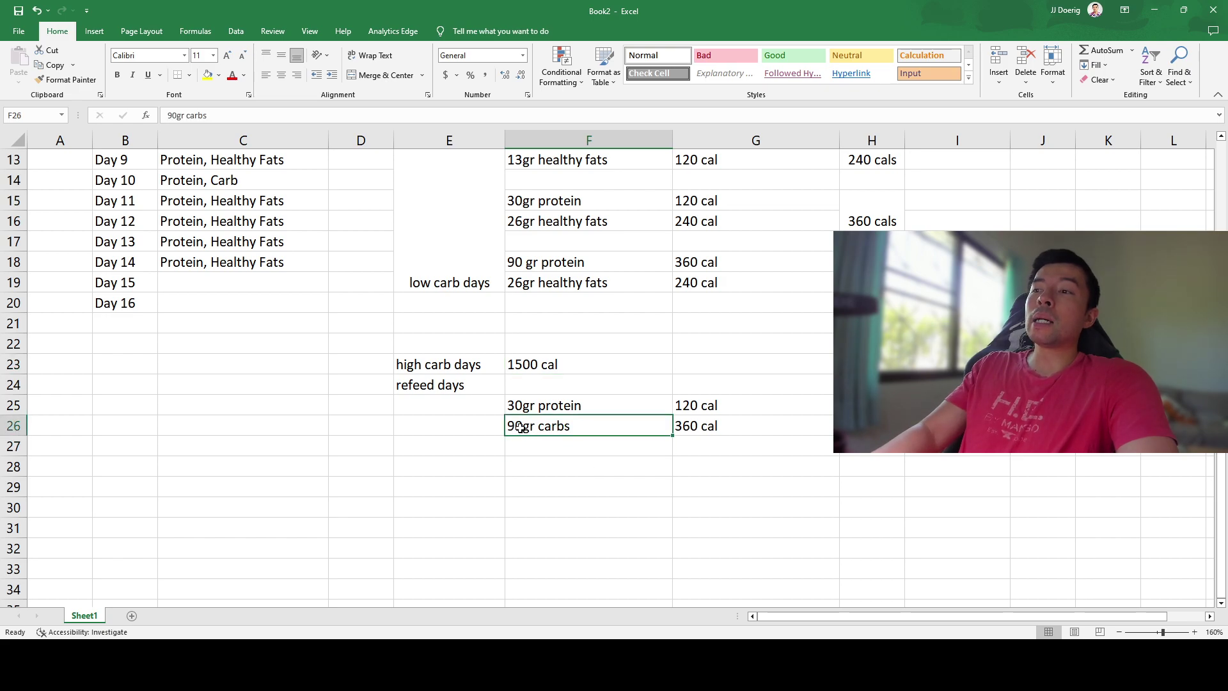
double_click(520, 425)
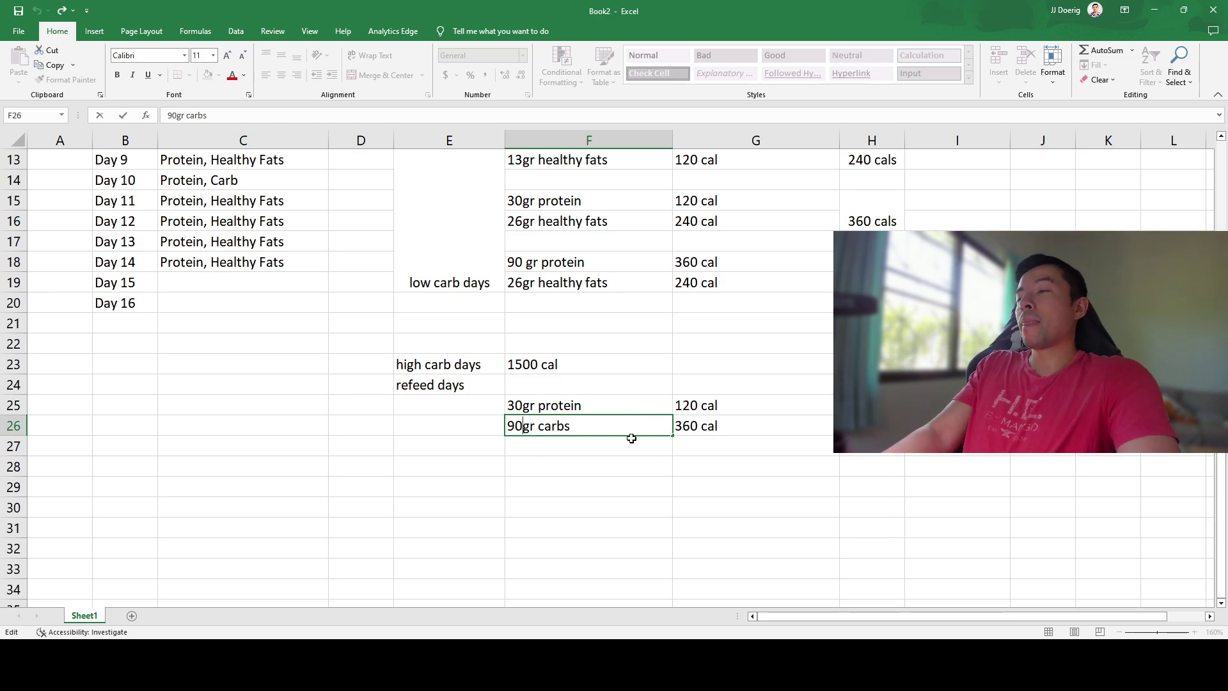
left_click(512, 363)
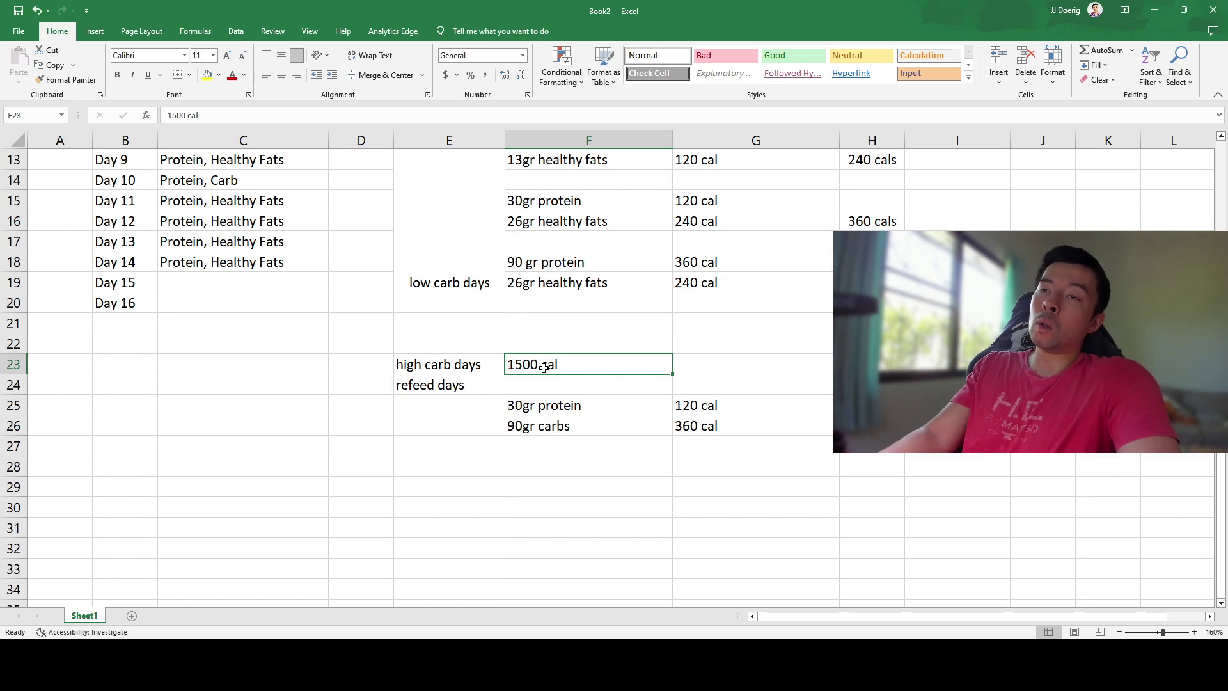
scroll(582, 382, "up", 3)
scroll(579, 383, "down", 1)
scroll(577, 505, "down", 1)
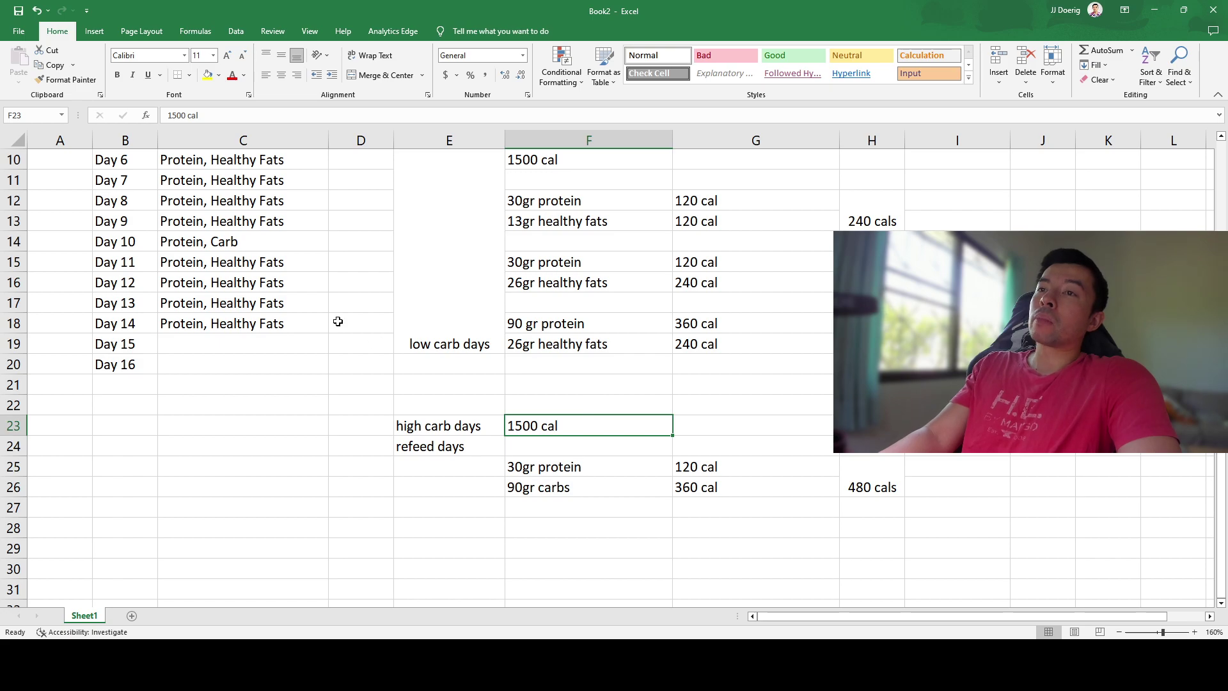
scroll(339, 351, "up", 1)
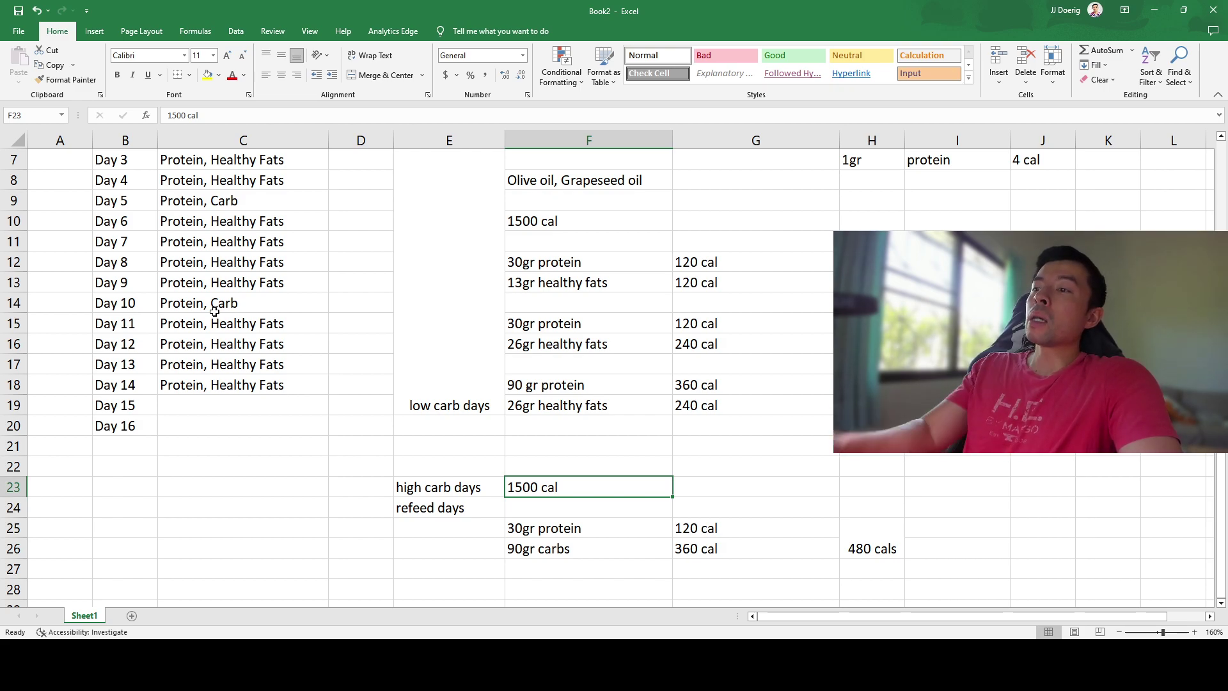
- Compare the refeed meal's protein and carb rows in F25:G26 with the Day 9 and Day 10 meal types in C13:C14
left_click(523, 529)
left_click(554, 549)
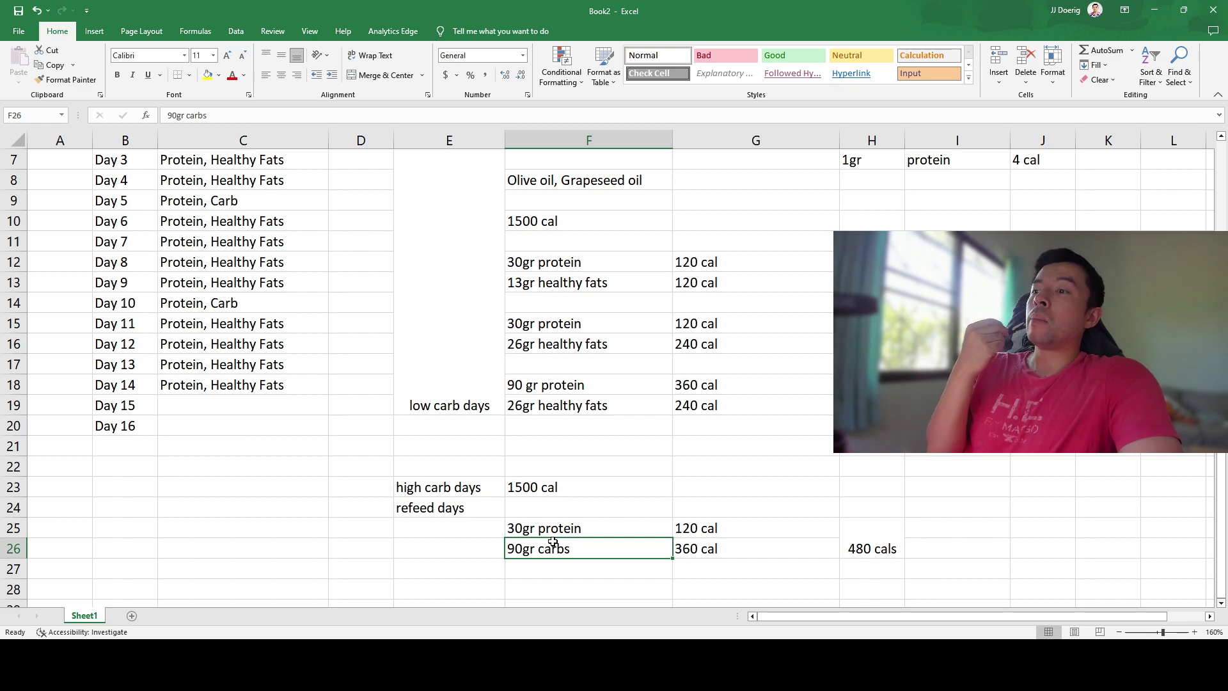
left_click(552, 527)
left_click(563, 548)
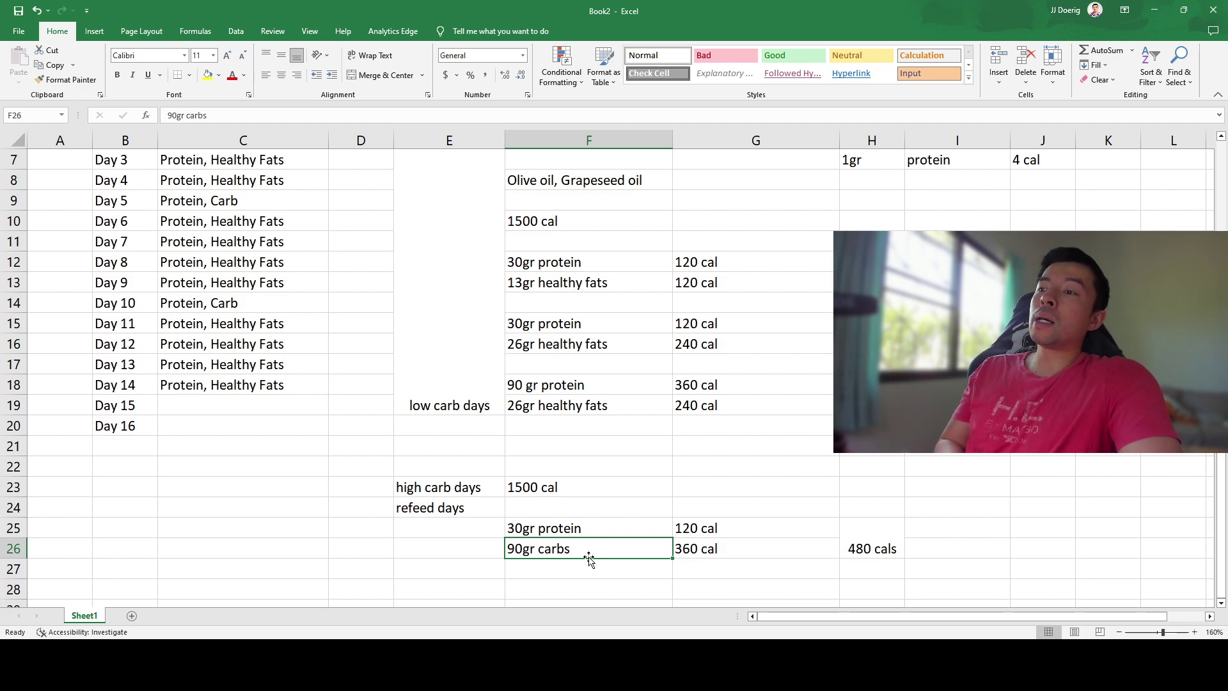
left_click(219, 303)
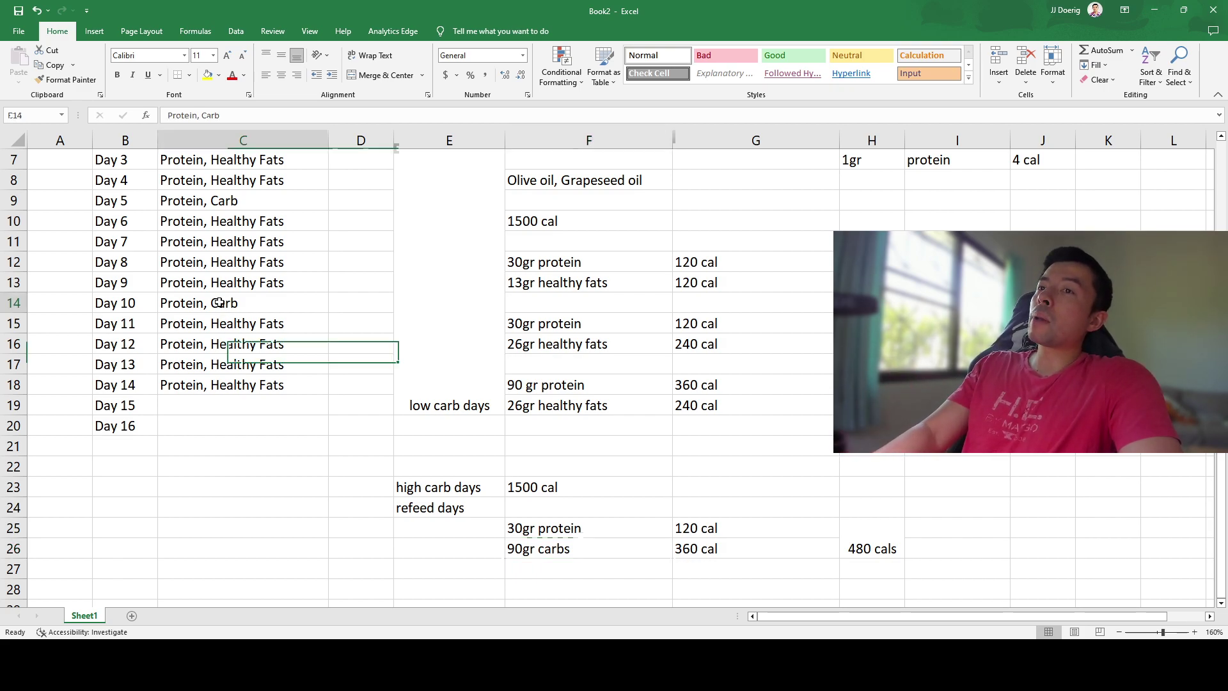
left_click_drag(557, 532, 721, 534)
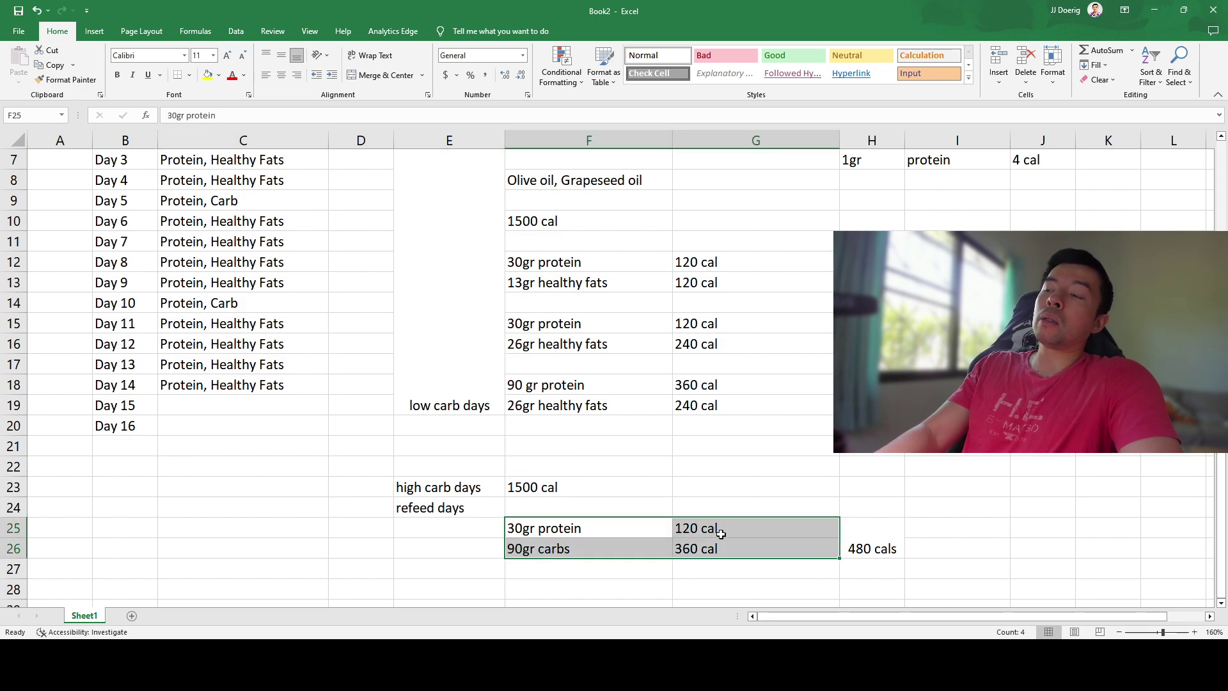
left_click(593, 496)
mouse_move(255, 275)
left_mouse_down()
mouse_move(263, 225)
mouse_move(259, 286)
left_mouse_up()
left_click(266, 306)
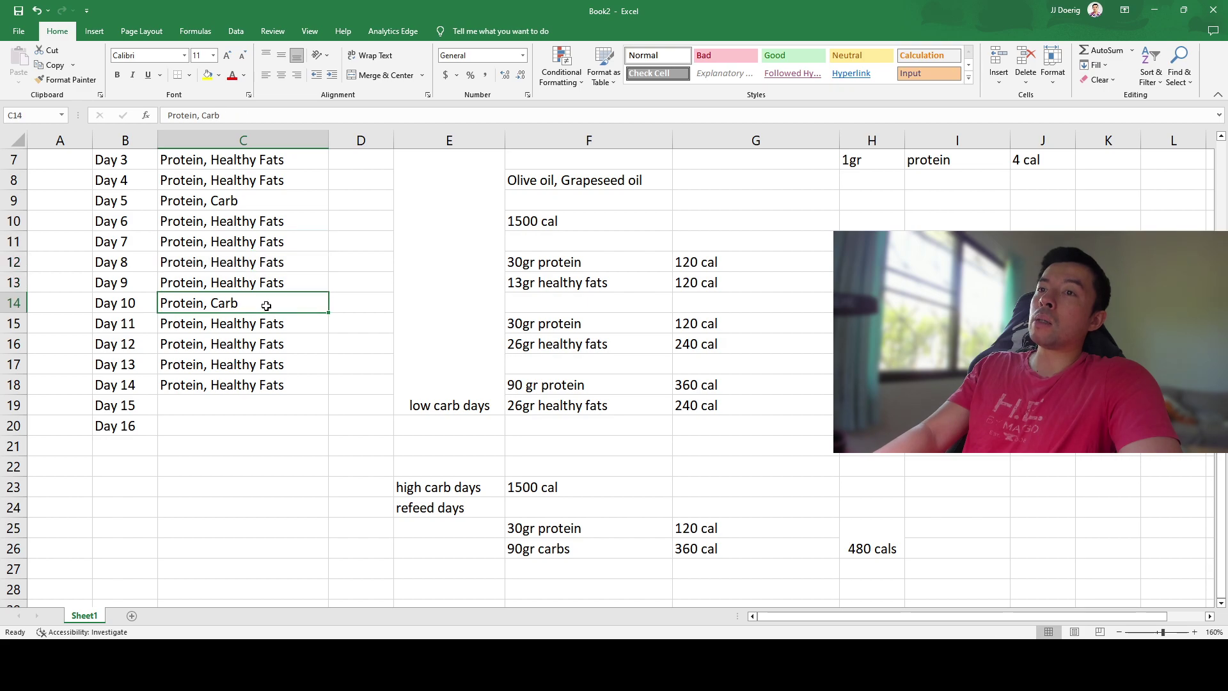
left_click(239, 285)
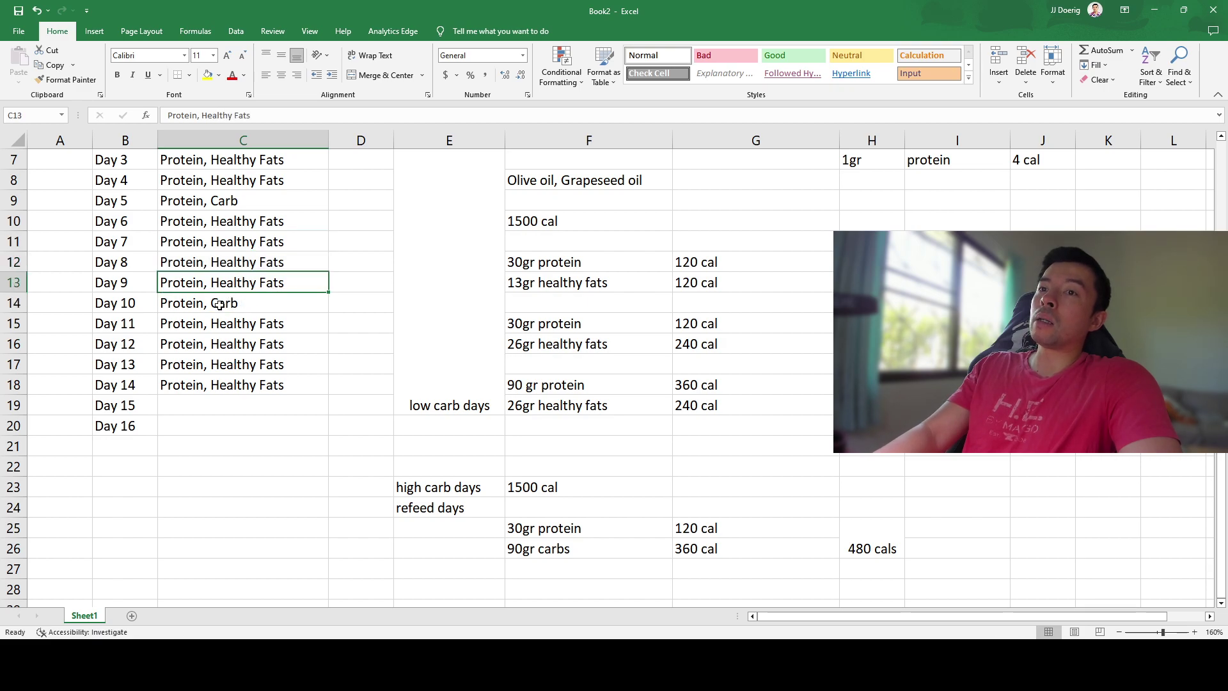
left_click(219, 305)
left_click(577, 532)
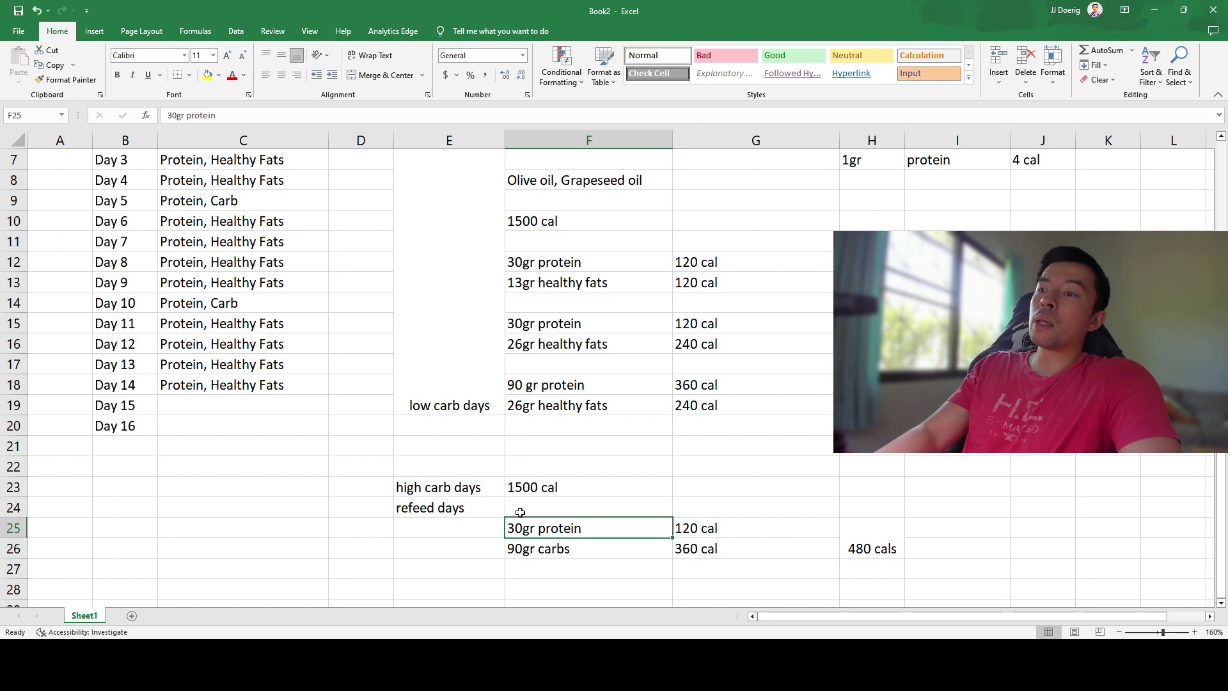
- Review the high carb day calorie target in F23, the Day 10 meal type, and the refeed meal's macros and calorie total in F25:H26
left_click(517, 485)
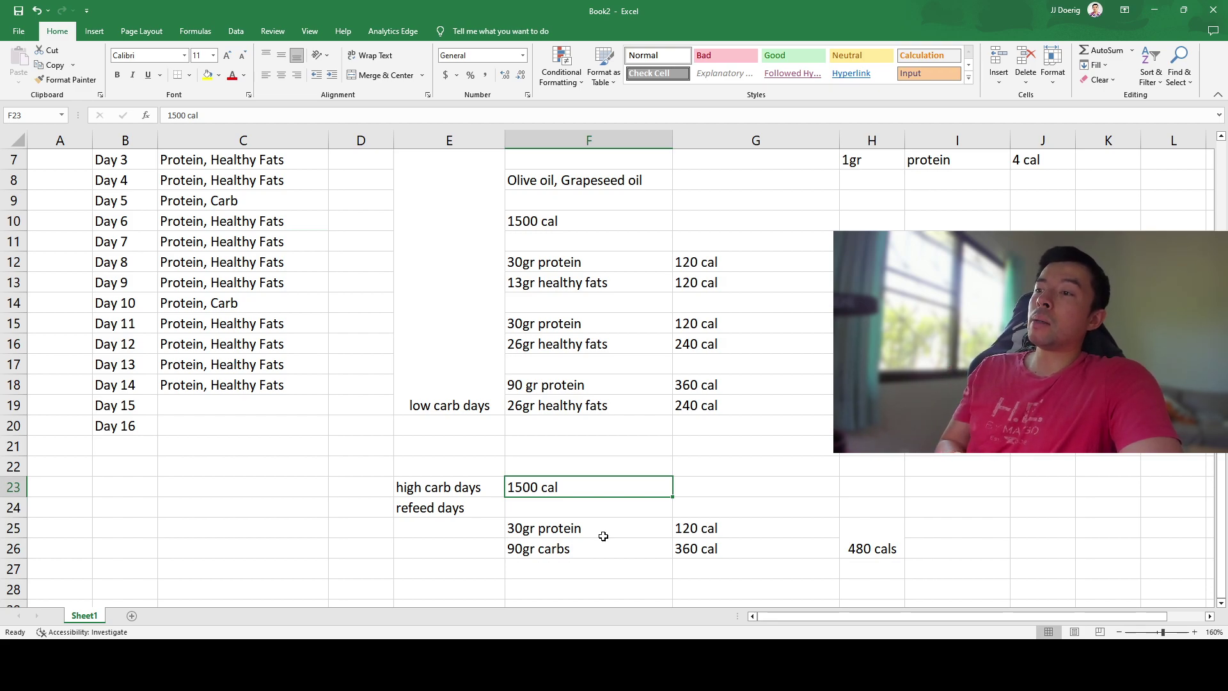
scroll(612, 508, "down", 1)
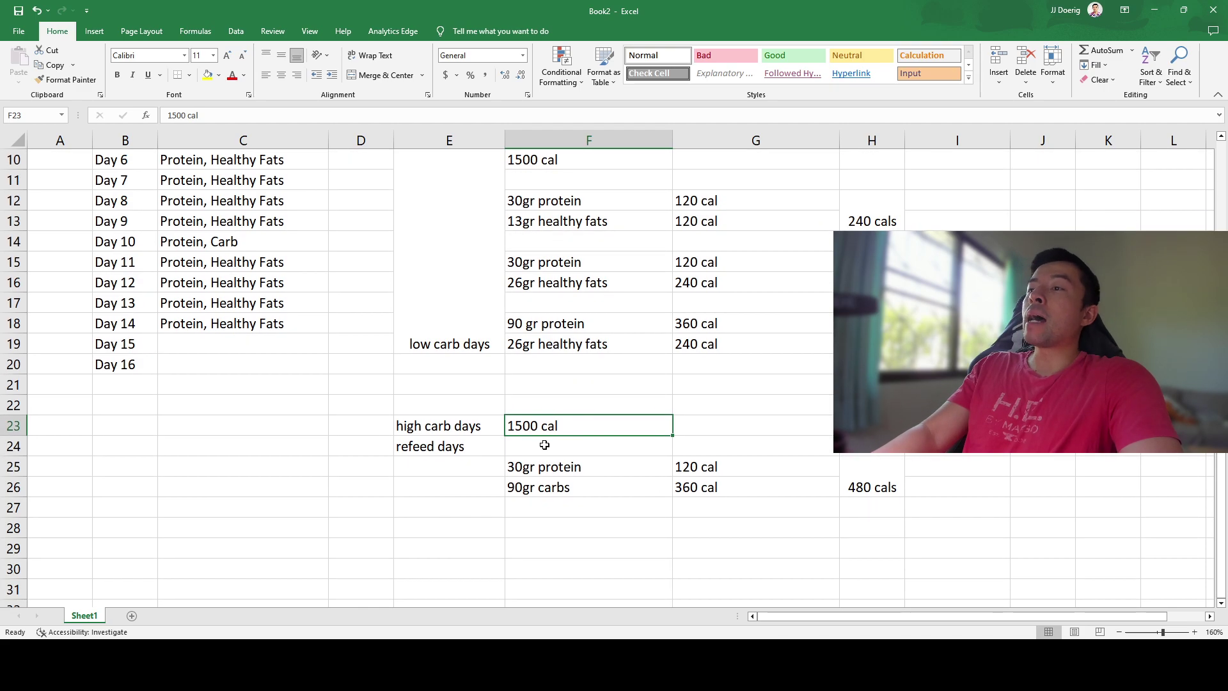
scroll(657, 474, "up", 1)
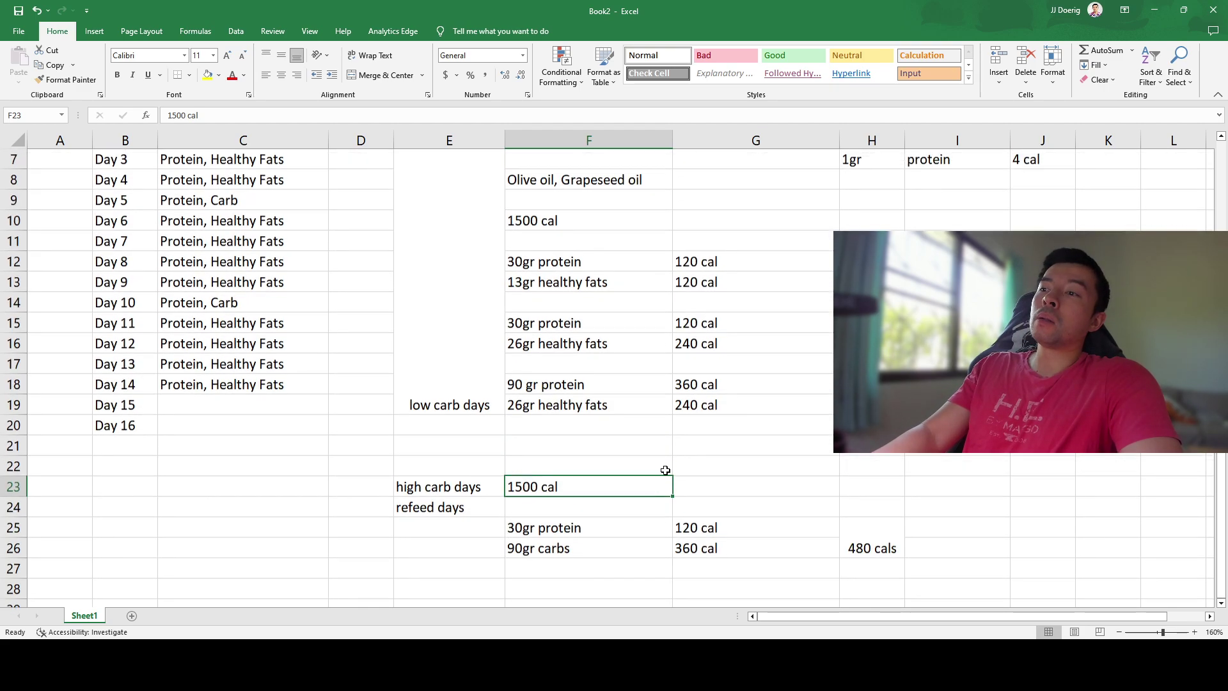
left_click(756, 460)
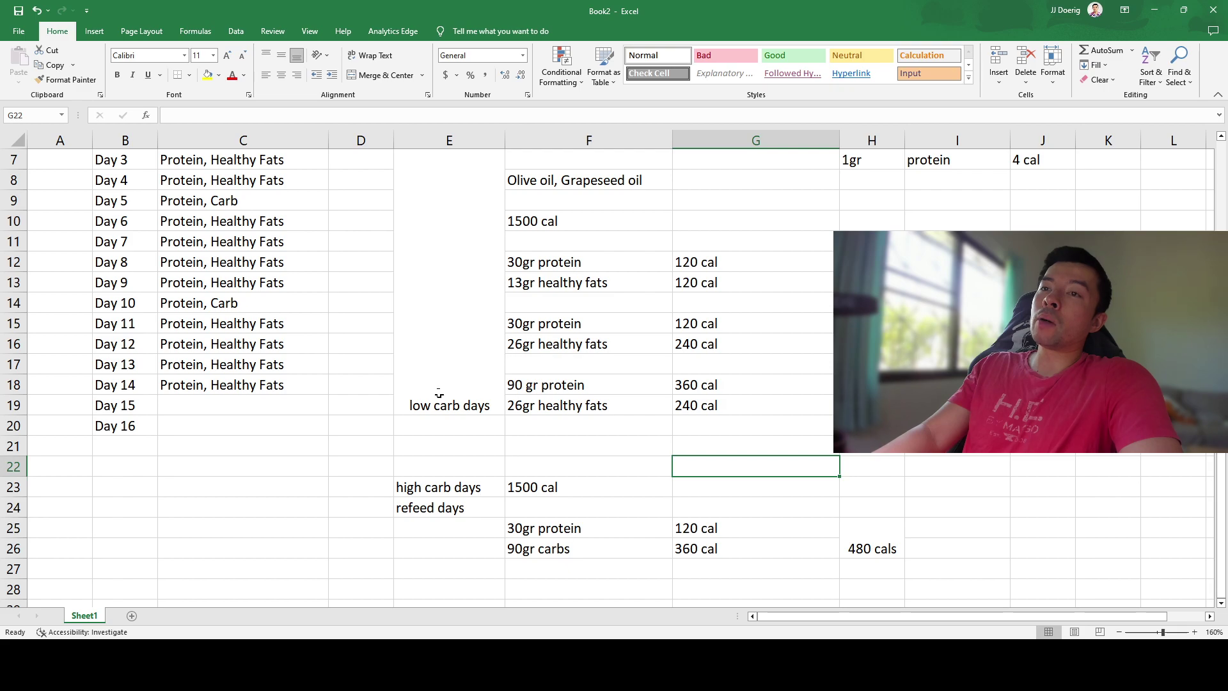
left_click(210, 301)
key("ctrl+c")
left_click(566, 484)
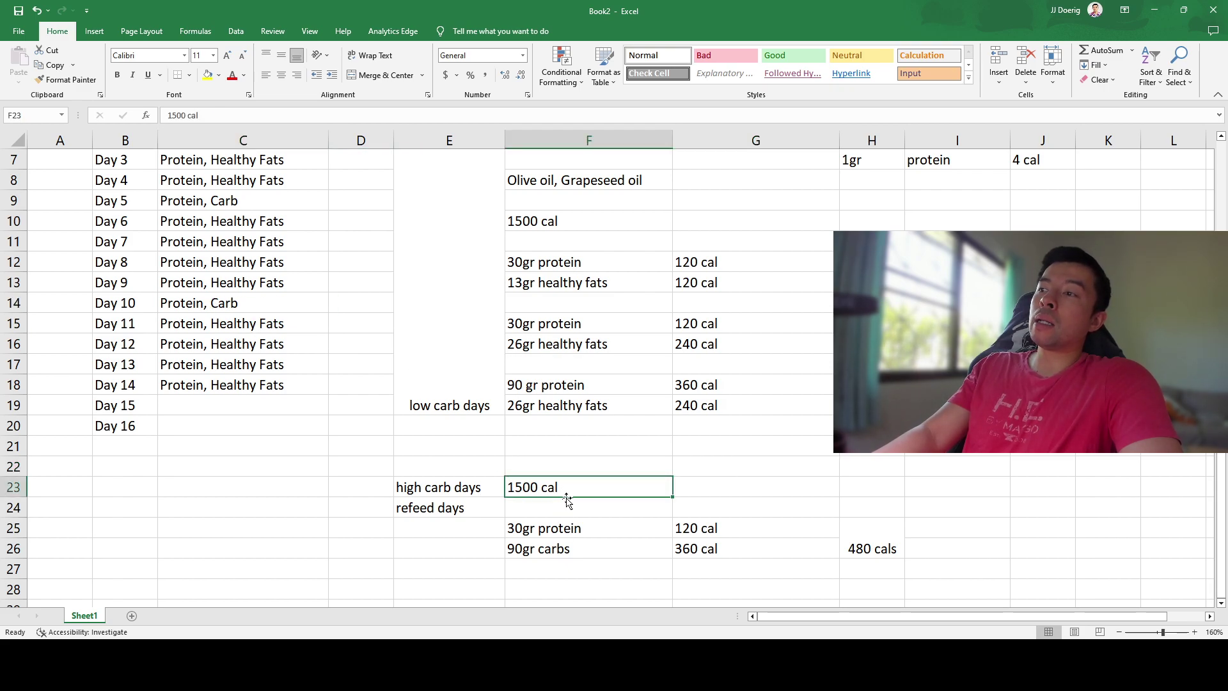
left_click_drag(552, 531, 876, 535)
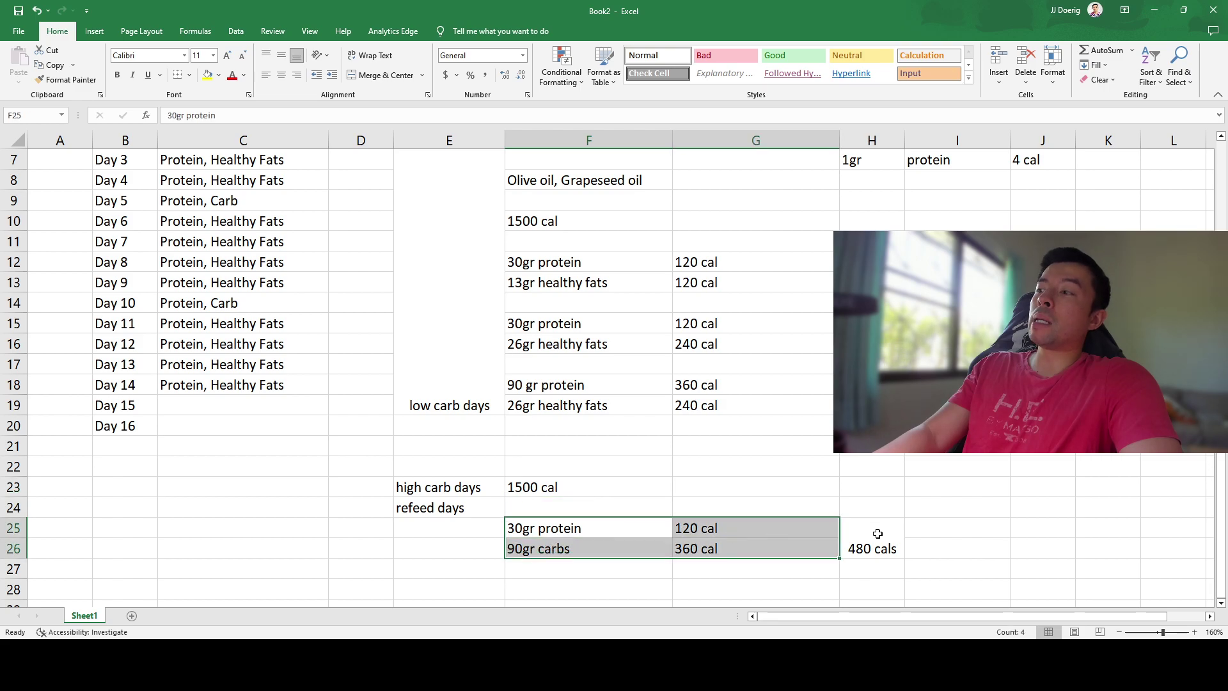
left_click(877, 534)
scroll(655, 522, "down", 1)
scroll(655, 523, "down", 1)
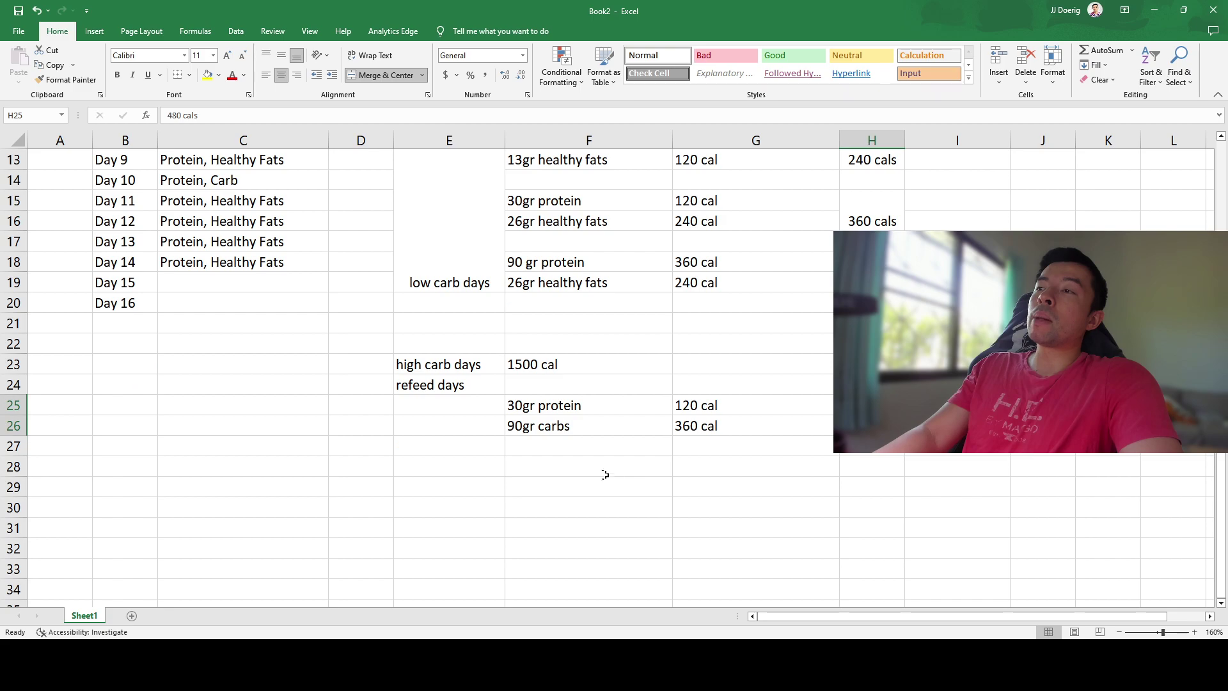
- Review the meal types scheduled for Day 1 to Day 4 in C5:C8 of the carb cycling plan
scroll(529, 455, "up", 4)
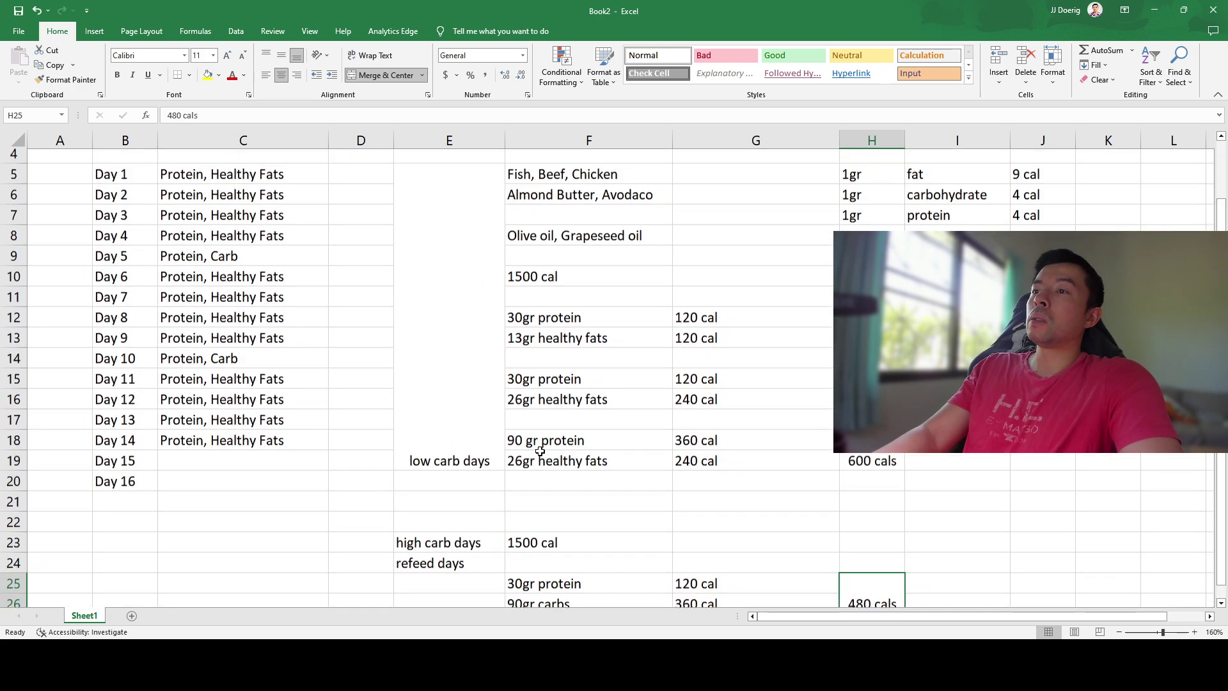
scroll(536, 433, "down", 1)
scroll(536, 433, "down", 1)
scroll(535, 430, "up", 2)
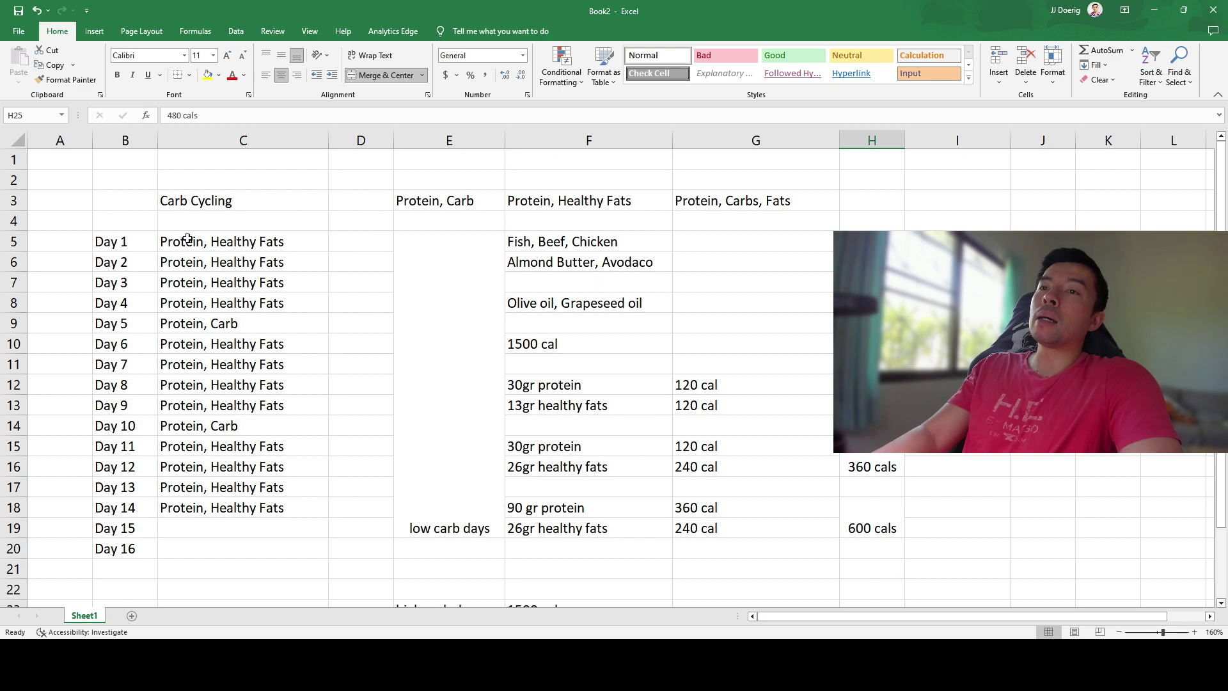
left_click_drag(187, 238, 199, 300)
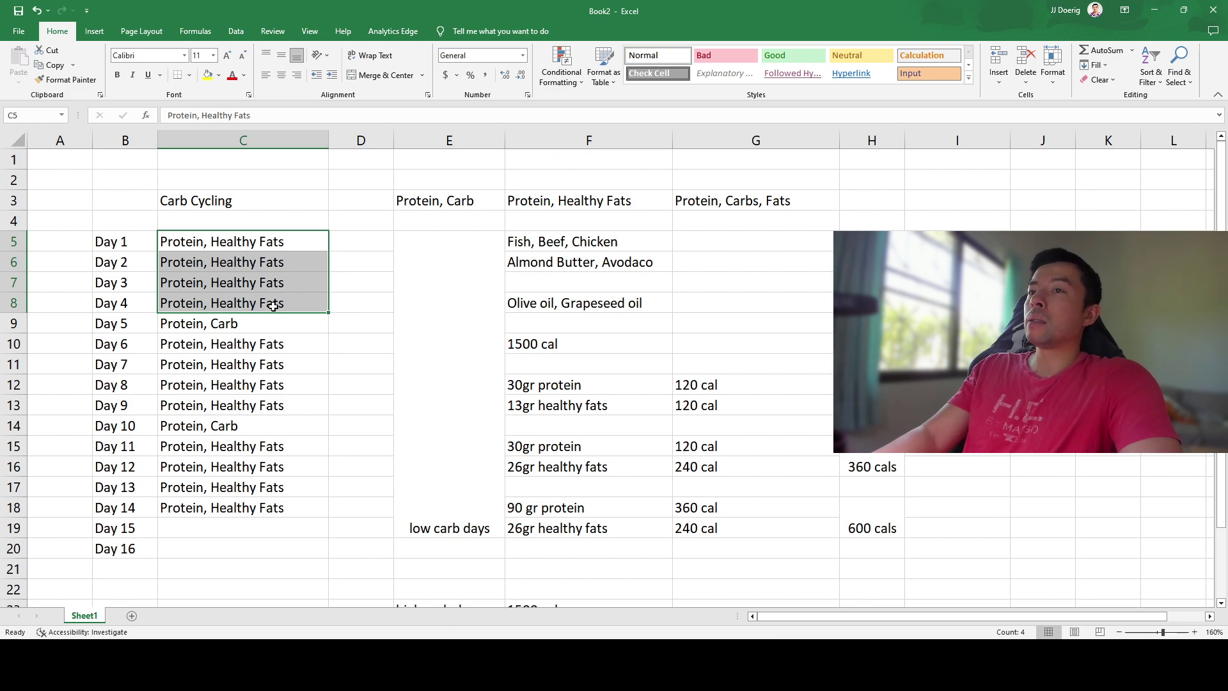
- Compare the Day 5 meal type in C9 with the refeed meal's carb amount in F26
left_click(261, 323)
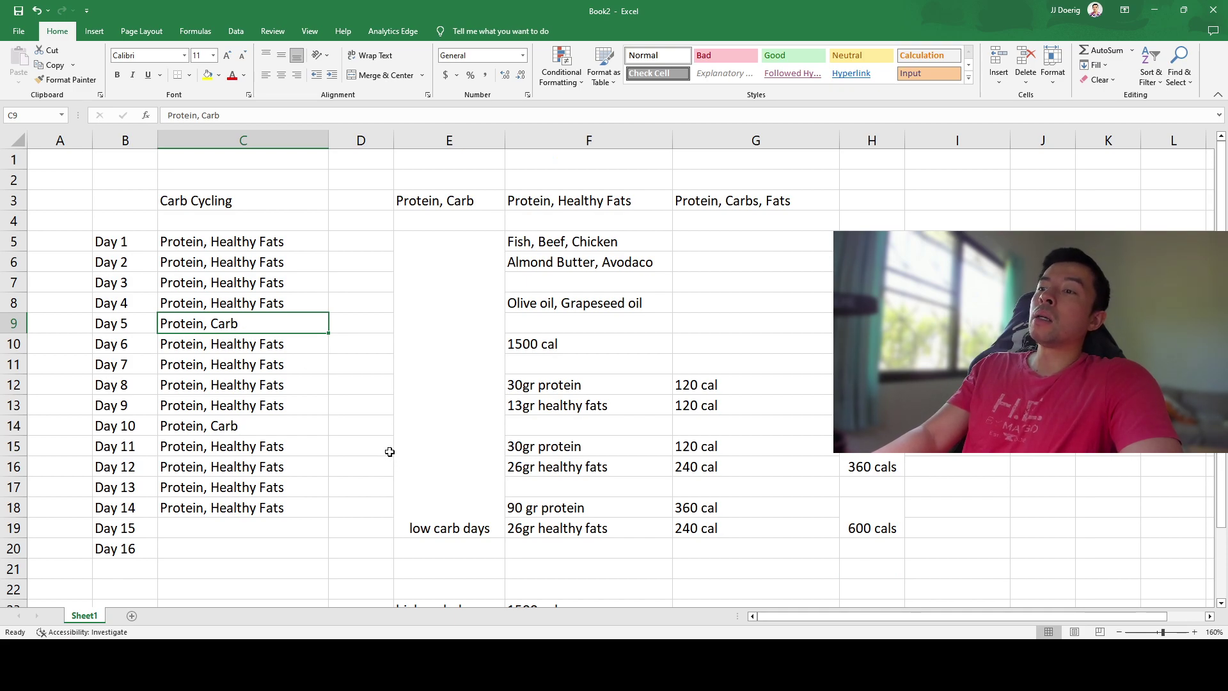
scroll(390, 452, "down", 3)
left_click(549, 488)
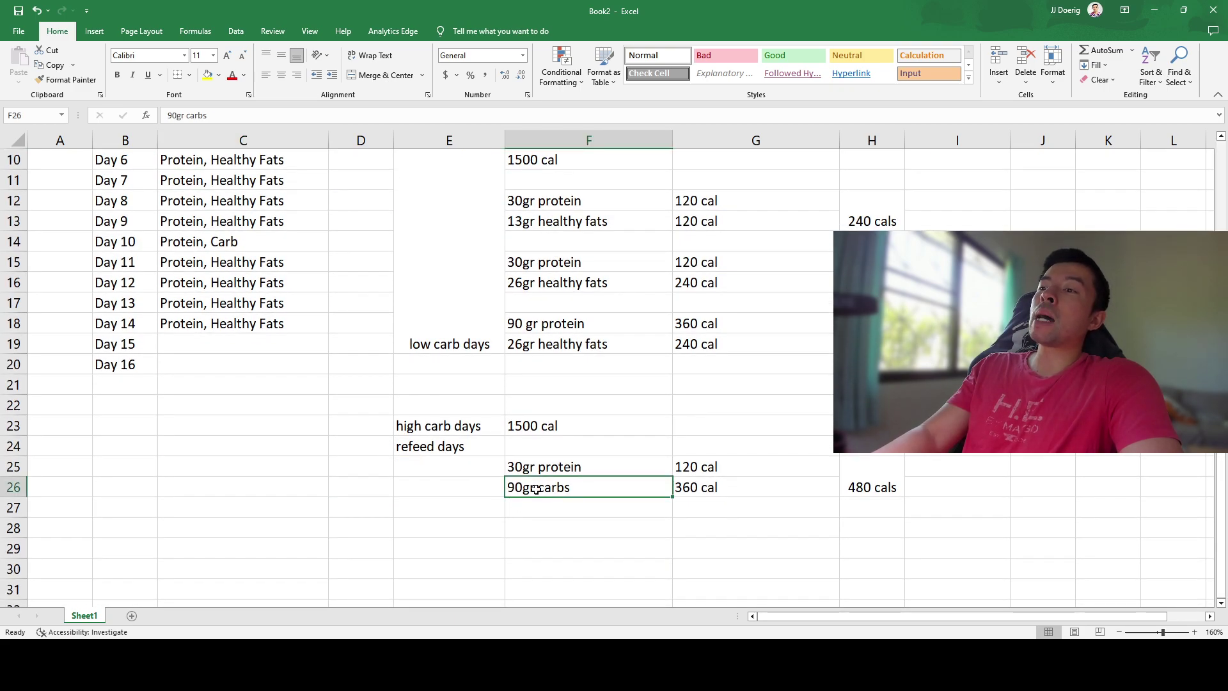
scroll(543, 486, "up", 1)
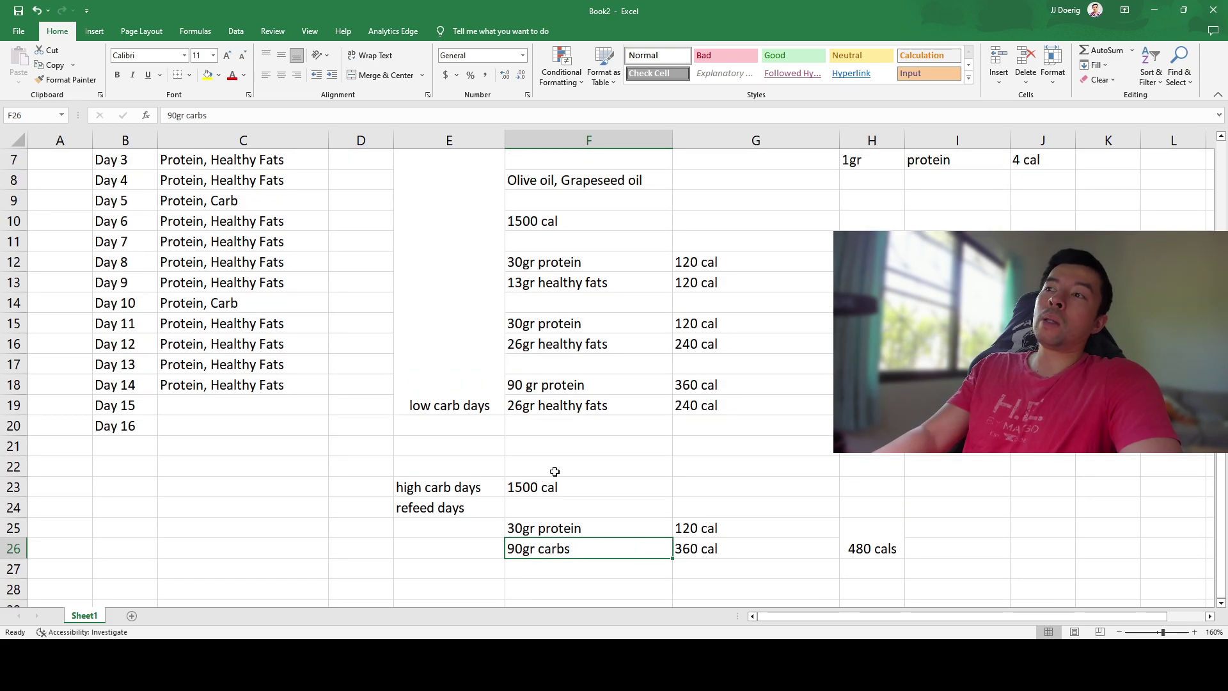
scroll(555, 470, "up", 1)
scroll(553, 468, "down", 1)
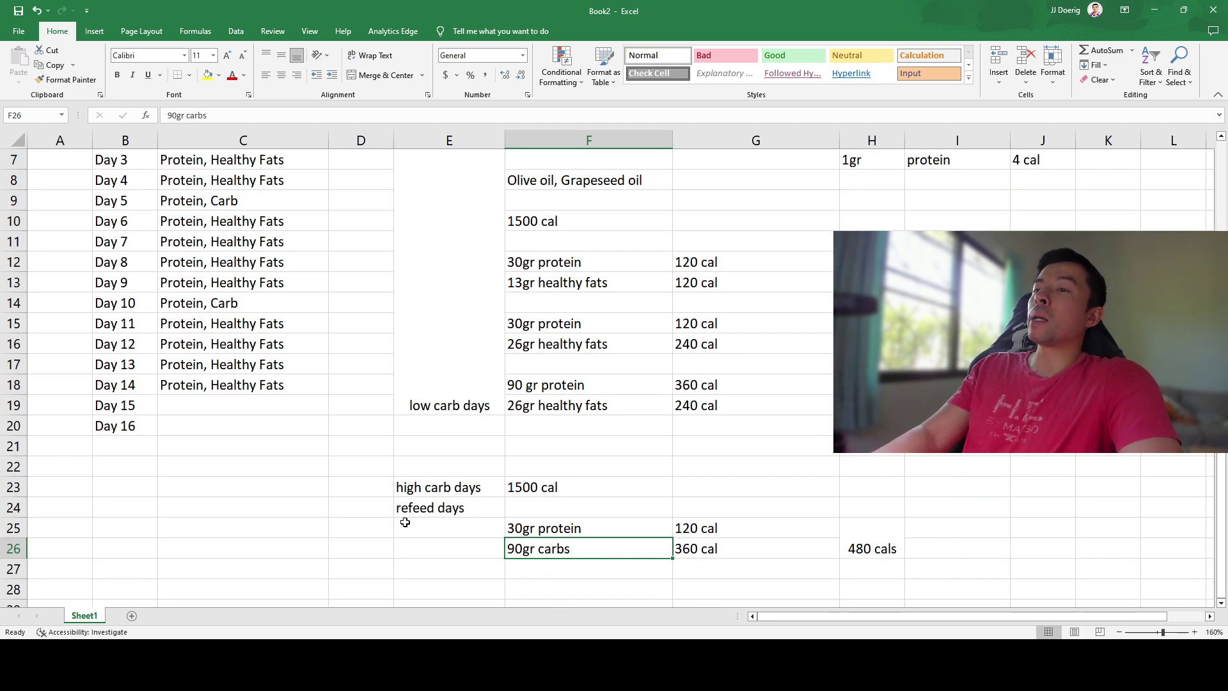
left_click(241, 192)
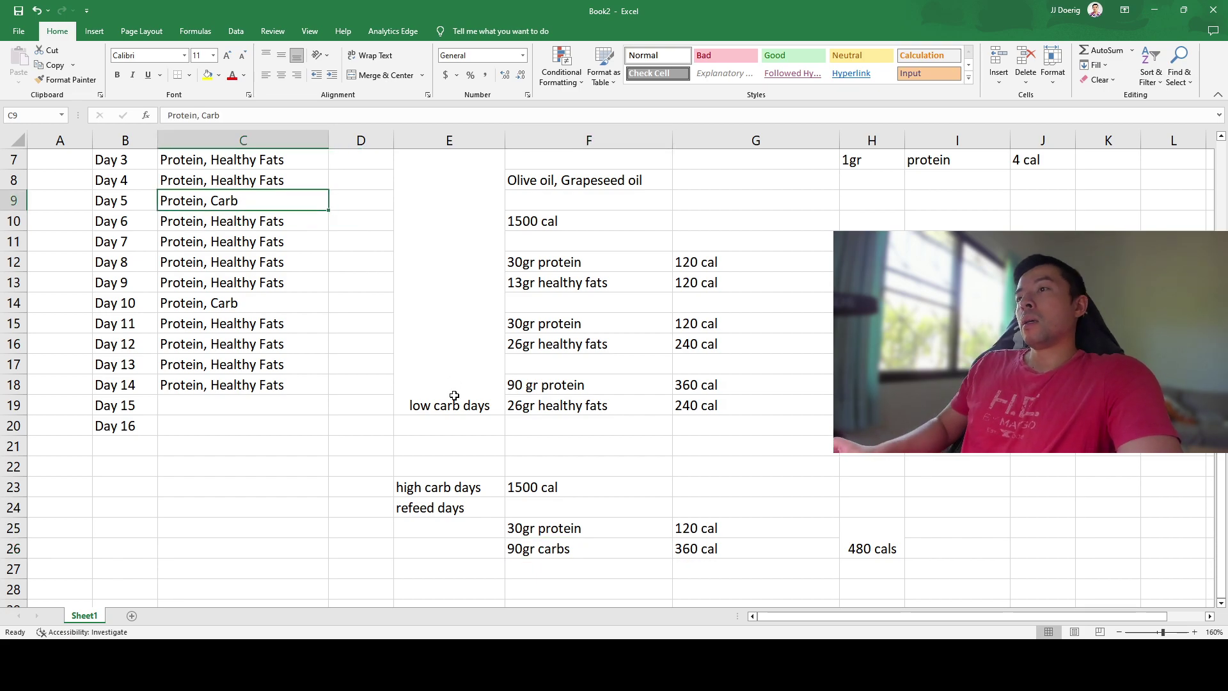
scroll(455, 390, "up", 2)
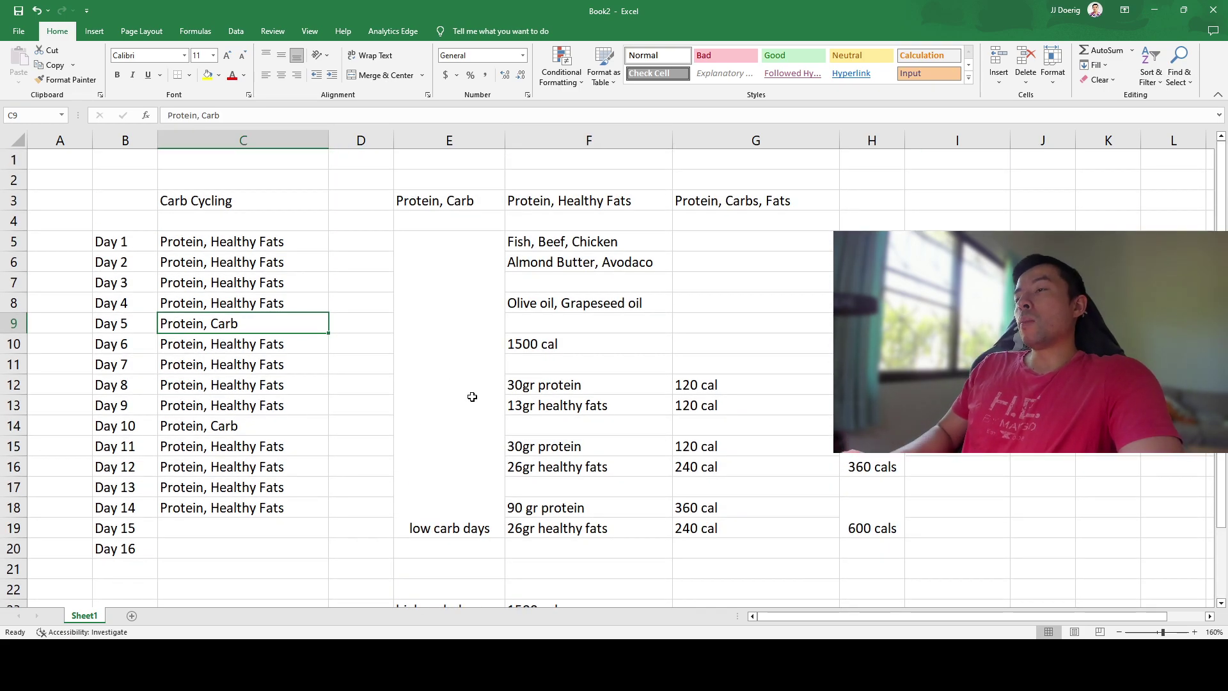
- Select the entire carb cycling plan in B3:J26 to review the schedule, meals and calorie figures together
scroll(502, 425, "down", 1)
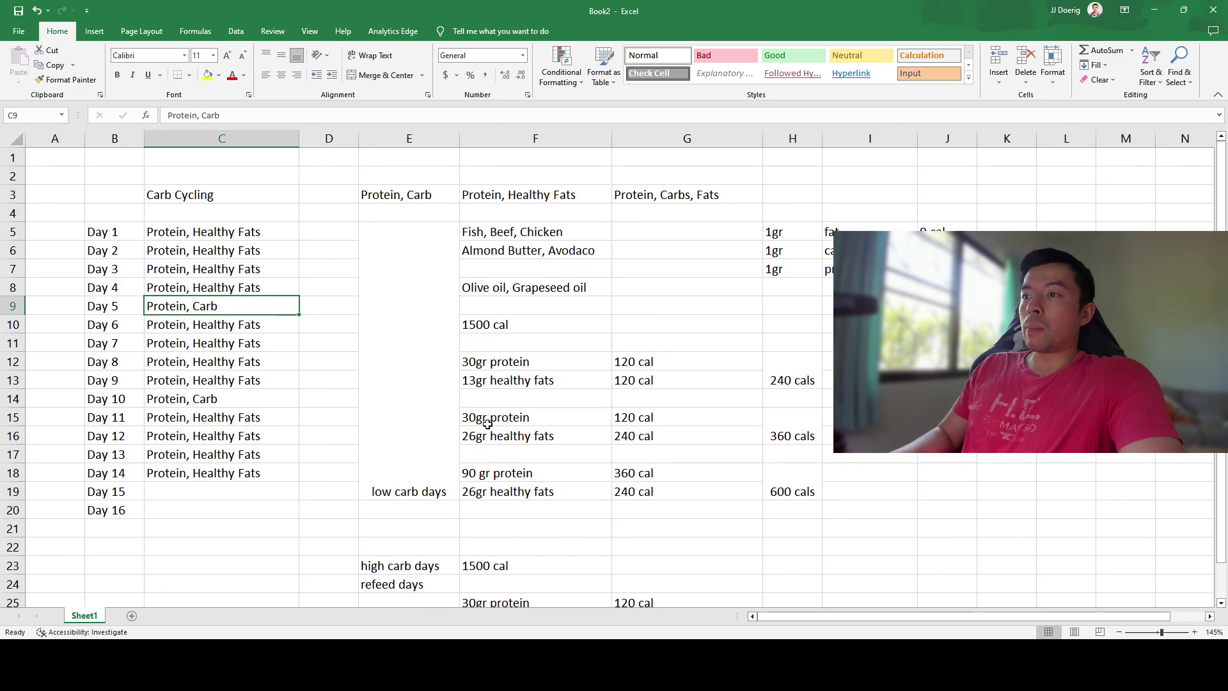
left_click(1220, 603)
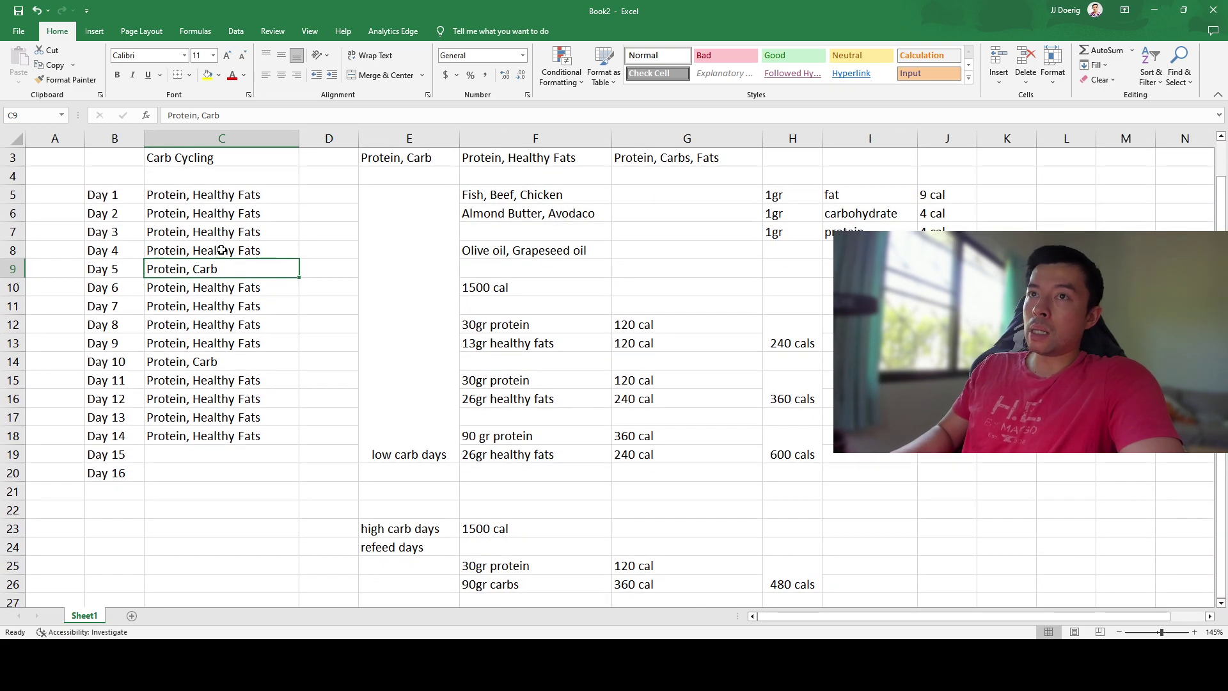
left_click_drag(100, 160, 935, 587)
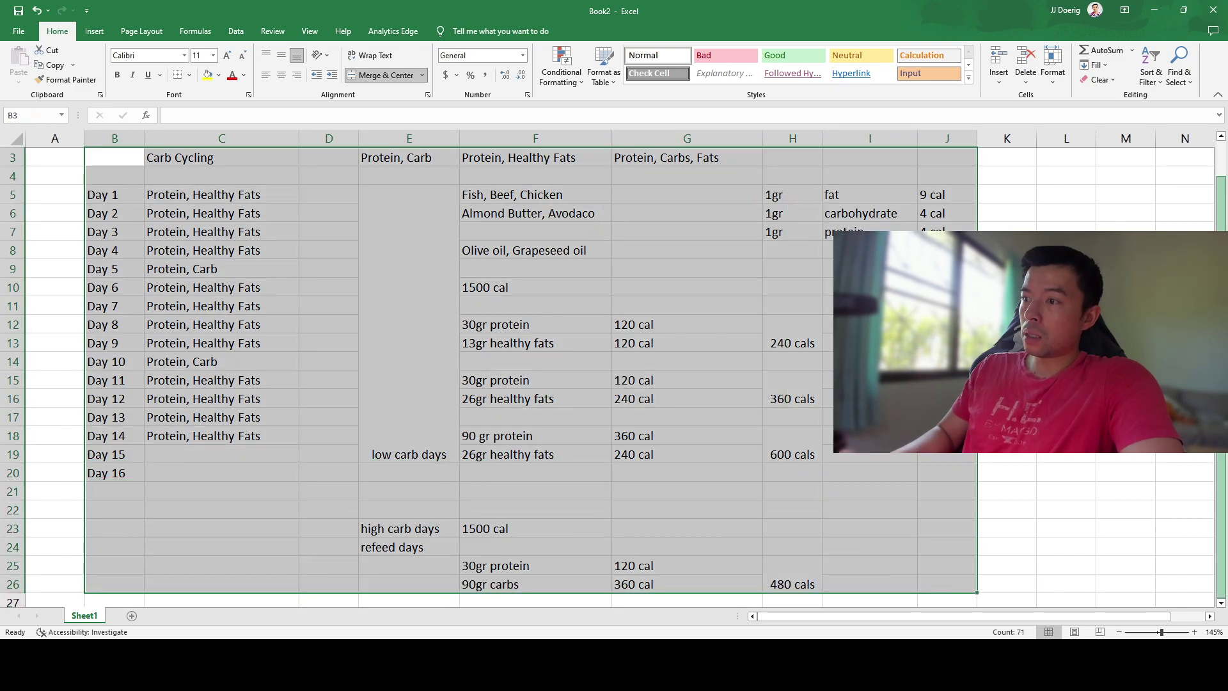
scroll(1220, 377, "up", 1)
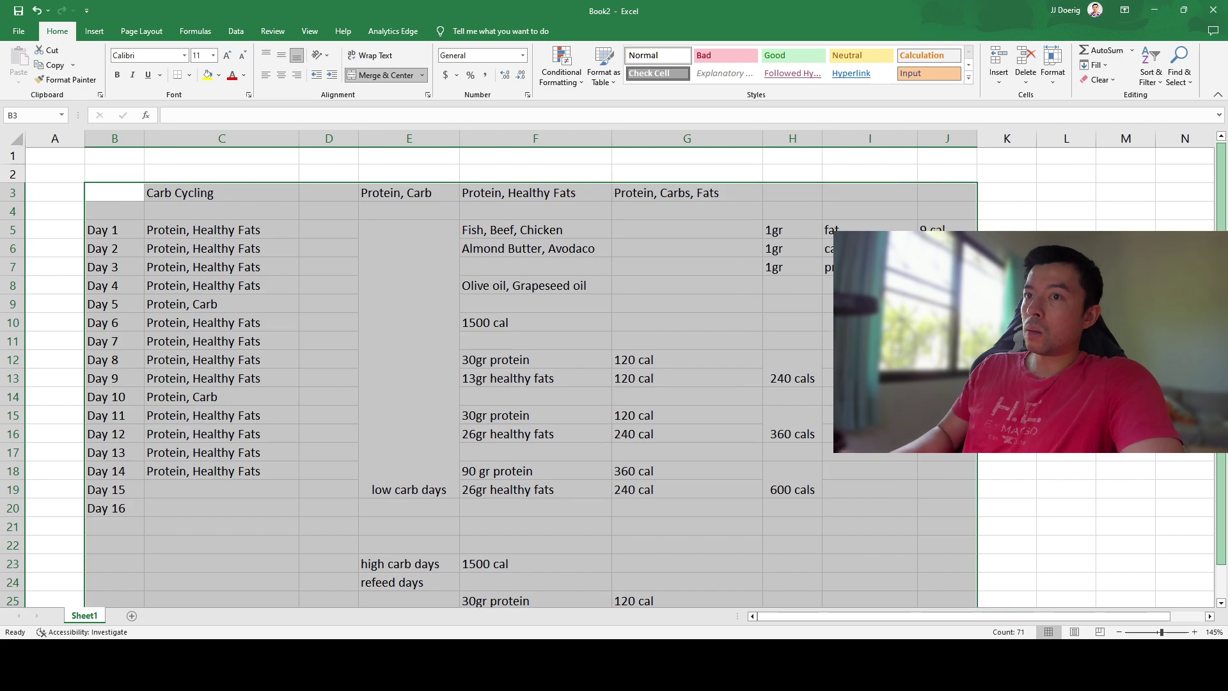